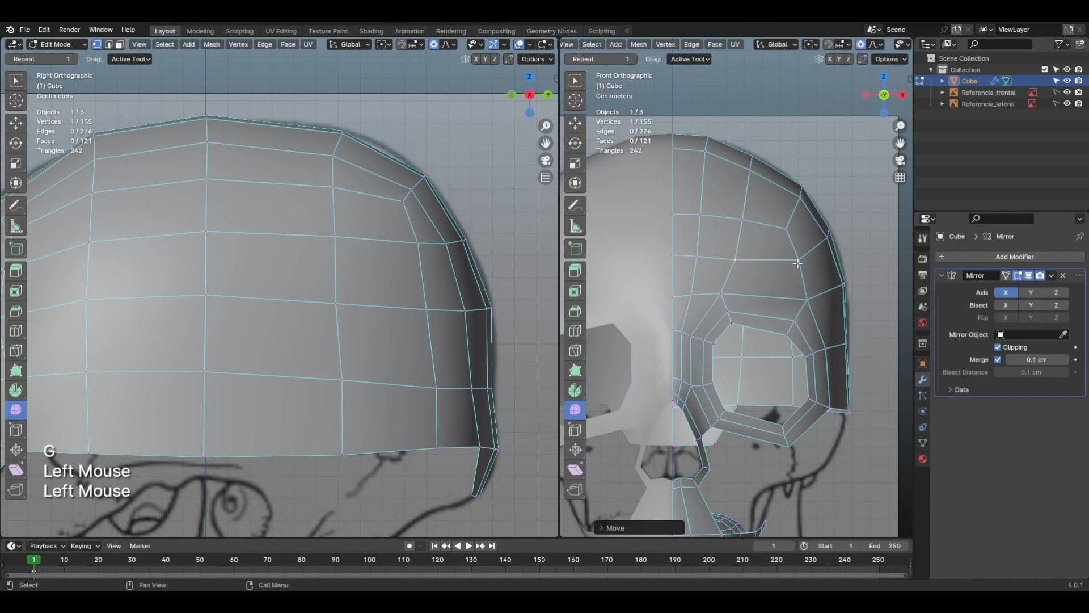
Step: Move three outer forehead vertices above the eye socket in the front view to even out the edge flow
{"action": "key", "text": "g"}
{"action": "left_click", "coordinate": [817, 259]}
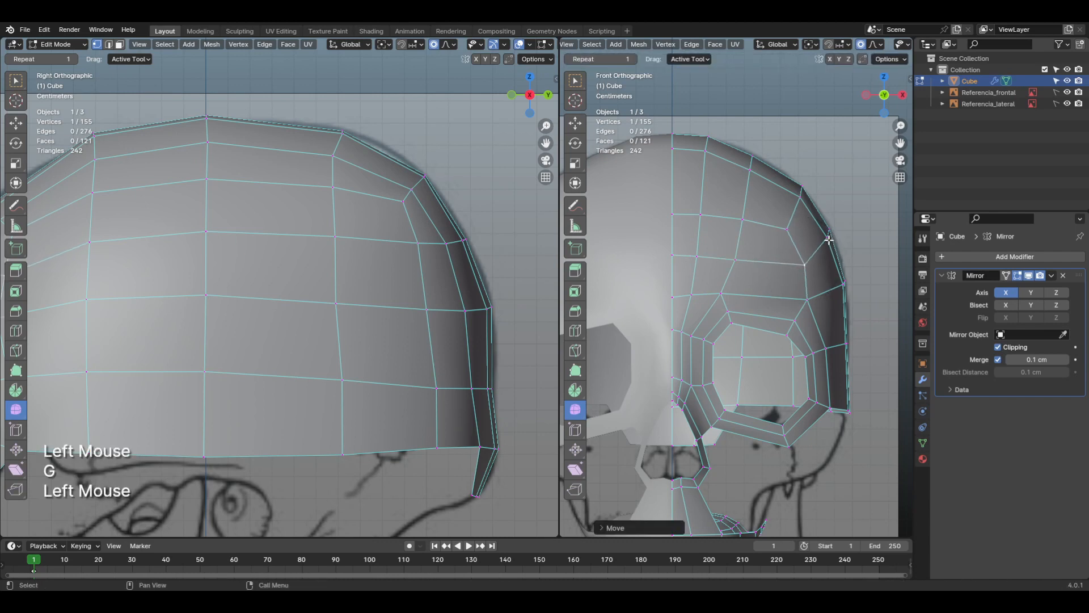
{"action": "left_click", "coordinate": [829, 239]}
{"action": "key", "text": "g"}
{"action": "left_click", "coordinate": [830, 243]}
{"action": "left_click", "coordinate": [786, 231]}
{"action": "key", "text": "g"}
{"action": "left_click", "coordinate": [790, 230]}
Step: Nudge the two inner forehead vertices above the eye socket in the front view to align with their edge rows
{"action": "left_click", "coordinate": [736, 222]}
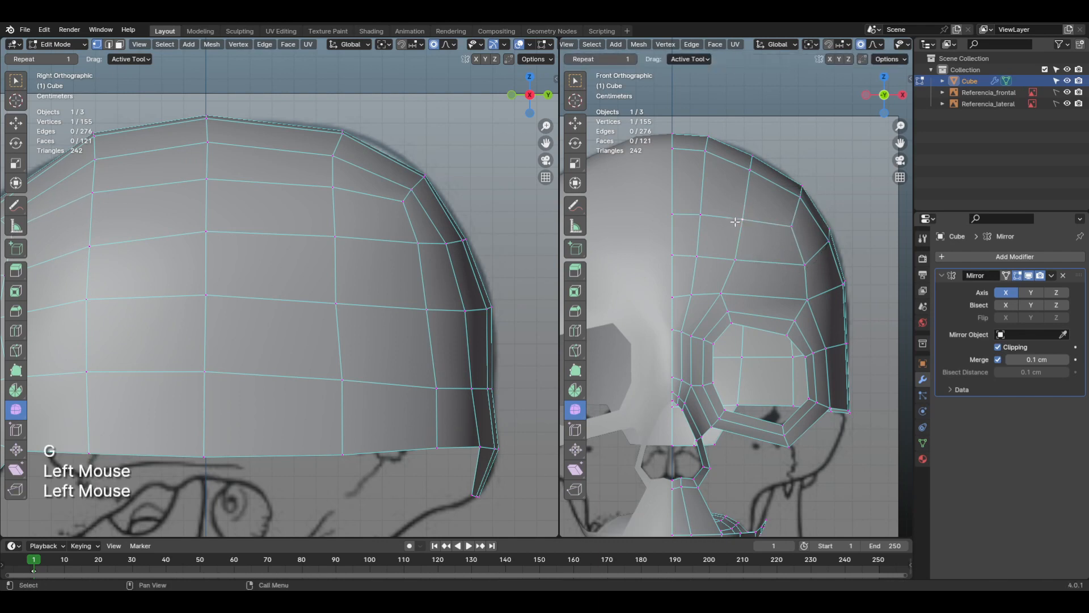
{"action": "key", "text": "g"}
{"action": "left_click", "coordinate": [734, 220]}
{"action": "left_click", "coordinate": [736, 256]}
{"action": "key", "text": "g"}
{"action": "left_click", "coordinate": [732, 256]}
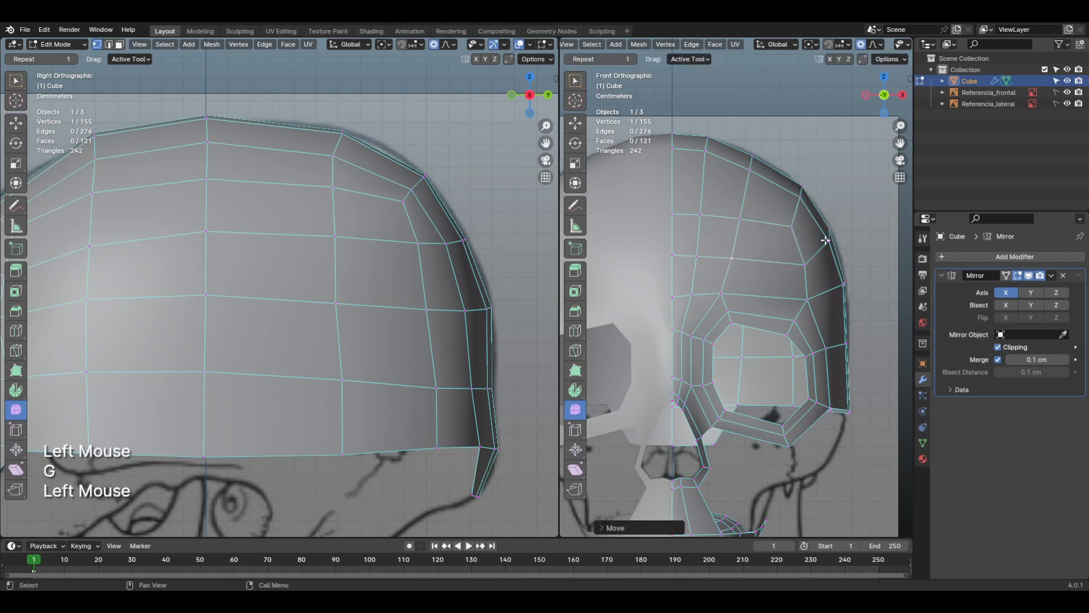
Step: Examine the skull's smooth shape in Object Mode from the front, in perspective and from the top
{"action": "key", "text": "Tab"}
{"action": "left_click", "coordinate": [726, 250]}
{"action": "scroll", "coordinate": [754, 269], "scroll_direction": "down", "scroll_amount": 2}
{"action": "middle_click_drag", "start_coordinate": [782, 284], "coordinate": [744, 418], "text": "shift"}
{"action": "scroll", "coordinate": [740, 293], "scroll_direction": "down", "scroll_amount": 1, "text": "shift"}
{"action": "scroll", "coordinate": [741, 293], "scroll_direction": "down", "scroll_amount": 2}
{"action": "scroll", "coordinate": [740, 292], "scroll_direction": "down", "scroll_amount": 1}
{"action": "key", "text": "KP_7"}
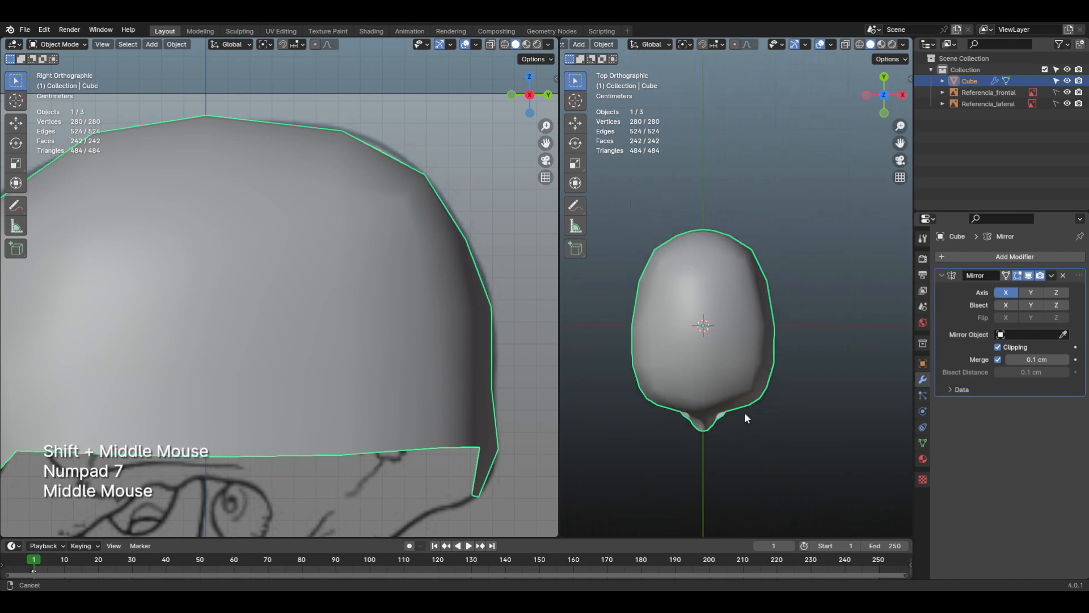
{"action": "scroll", "coordinate": [745, 418], "scroll_direction": "up", "scroll_amount": 2}
{"action": "left_click", "coordinate": [672, 266]}
Step: Edit the mesh in the top view and move the vertices at the front temple corner to round the contour
{"action": "key", "text": "Tab"}
{"action": "scroll", "coordinate": [723, 301], "scroll_direction": "up", "scroll_amount": 1}
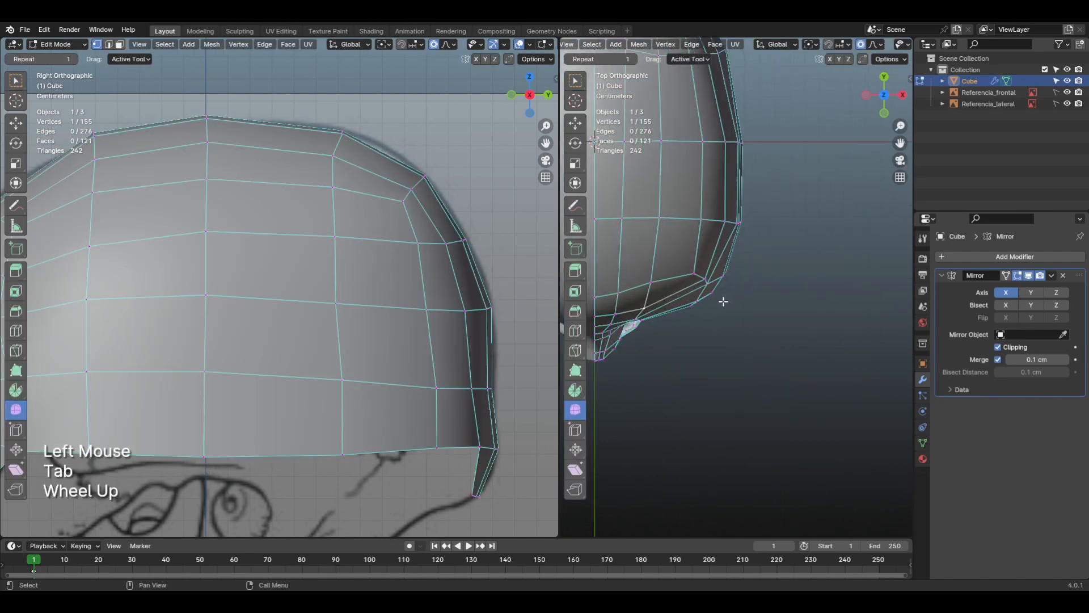
{"action": "scroll", "coordinate": [751, 294], "scroll_direction": "up", "scroll_amount": 1}
{"action": "middle_click_drag", "start_coordinate": [723, 301], "coordinate": [768, 304]}
{"action": "left_click", "coordinate": [763, 283]}
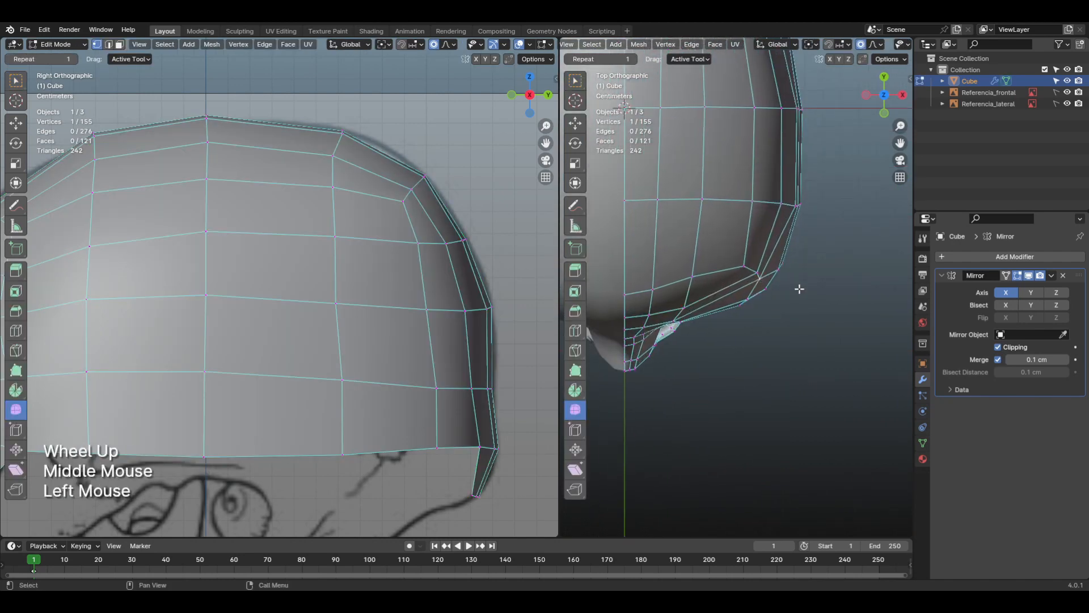
{"action": "key", "text": "g"}
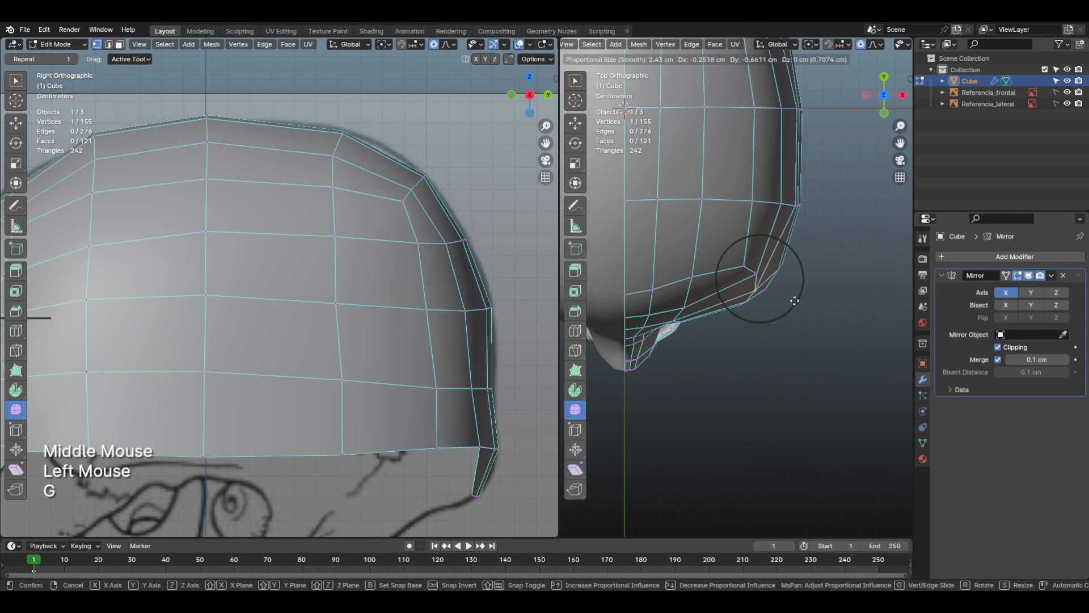
{"action": "left_click", "coordinate": [793, 301]}
{"action": "left_click", "coordinate": [756, 277]}
{"action": "key", "text": "g"}
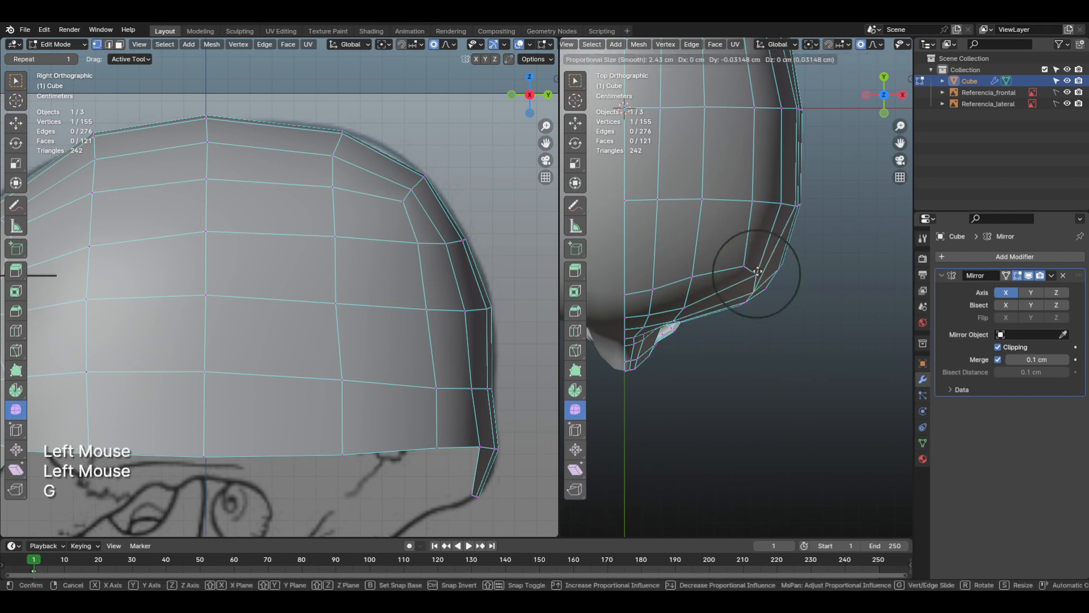
{"action": "left_click", "coordinate": [754, 284]}
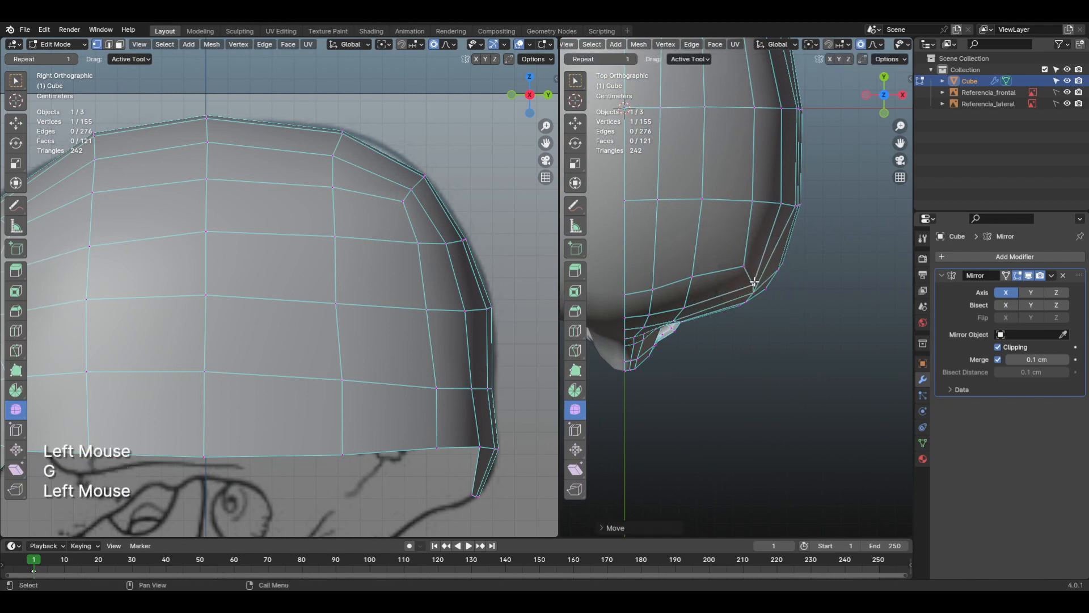
Step: Reposition a front temple corner vertex and the outer contour vertex beside it, reducing the proportional editing size to about 1.51 cm
{"action": "scroll", "coordinate": [781, 279], "scroll_direction": "up", "scroll_amount": 1}
{"action": "middle_click_drag", "start_coordinate": [781, 310], "coordinate": [768, 333], "text": "shift"}
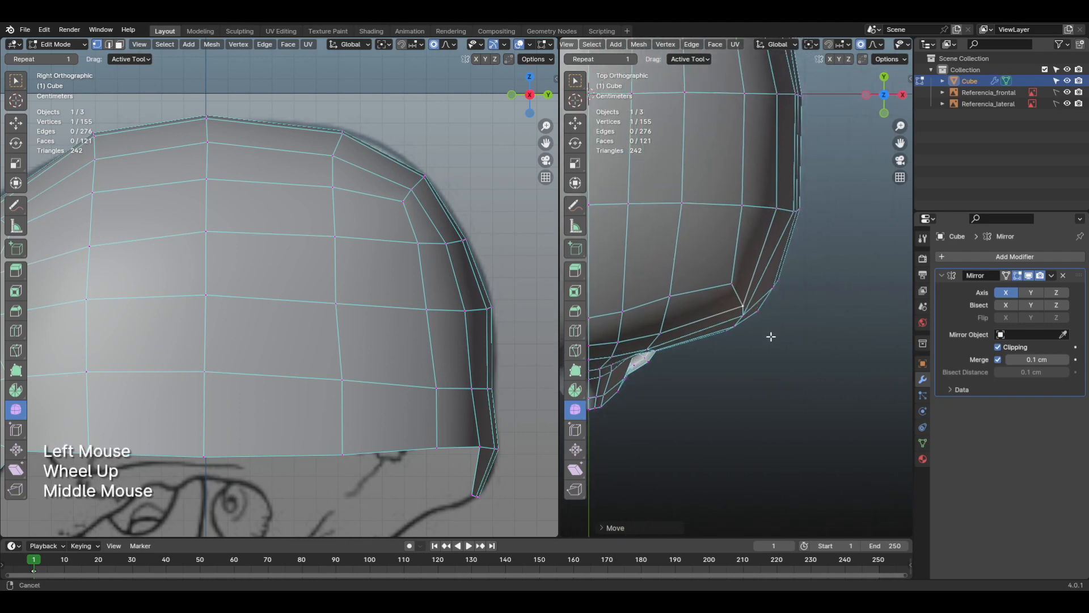
{"action": "left_click", "coordinate": [744, 312]}
{"action": "key", "text": "g"}
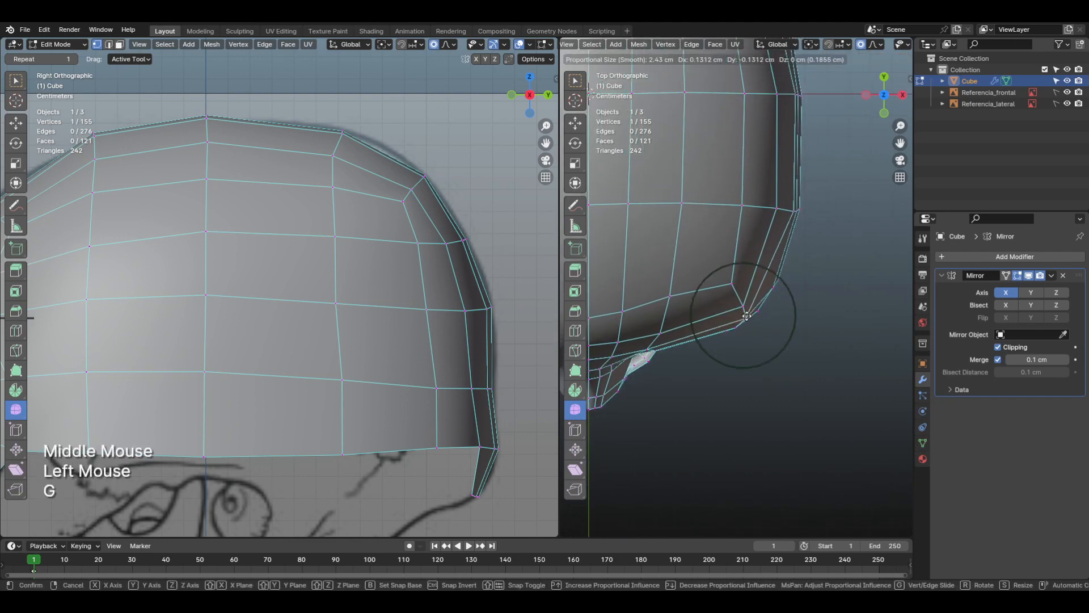
{"action": "left_click", "coordinate": [747, 316]}
{"action": "left_click", "coordinate": [771, 284]}
{"action": "key", "text": "g"}
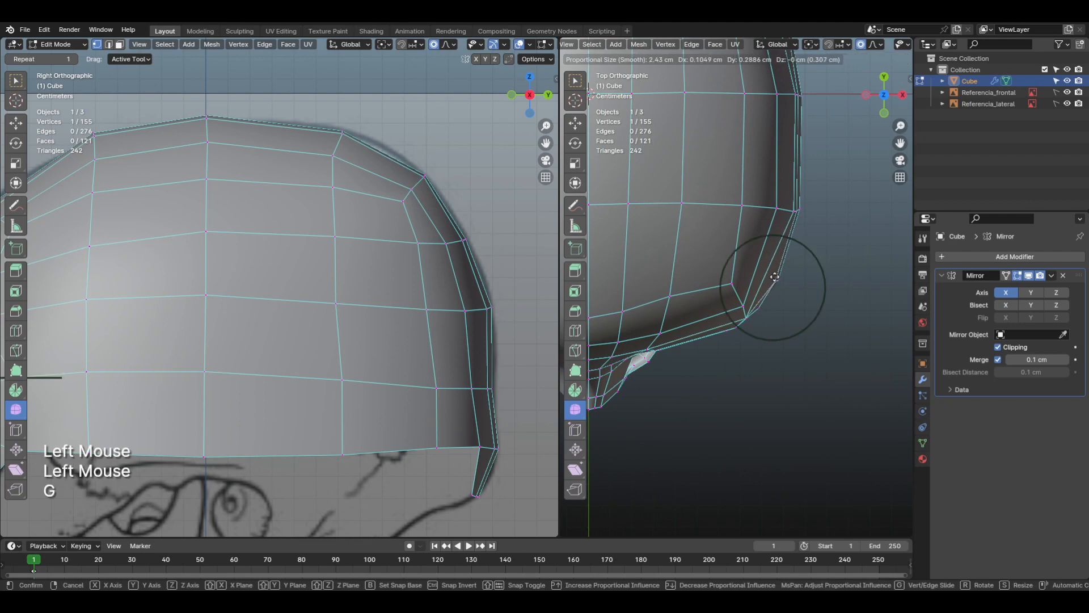
{"action": "scroll", "coordinate": [773, 277], "scroll_direction": "up", "scroll_amount": 3}
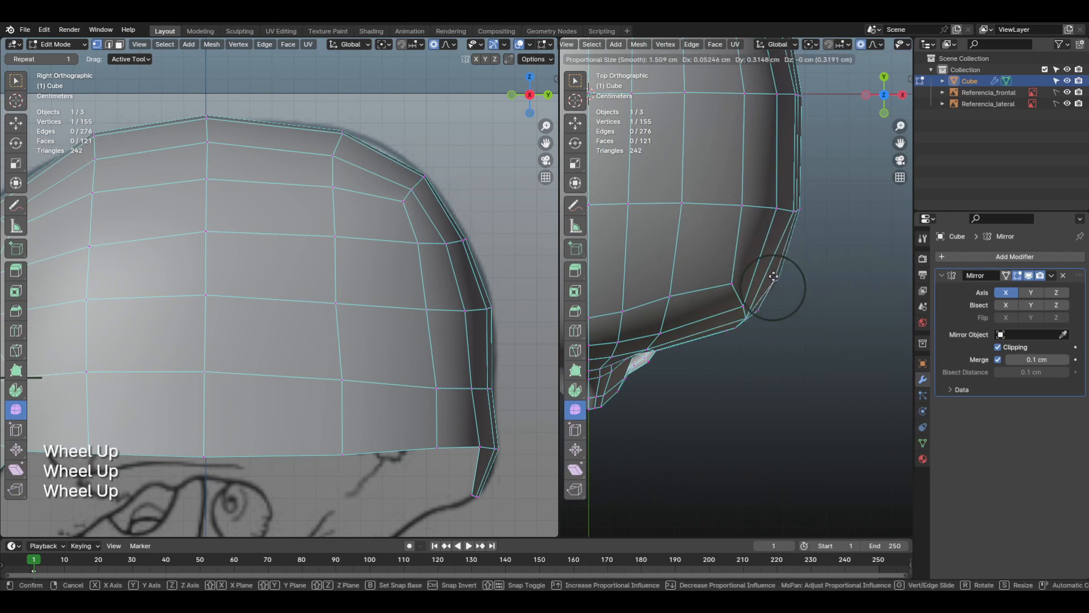
{"action": "left_click", "coordinate": [773, 284]}
Step: Adjust two more vertices along the outer brow contour in the top view to smooth the temple curve
{"action": "left_click", "coordinate": [753, 313]}
{"action": "key", "text": "g"}
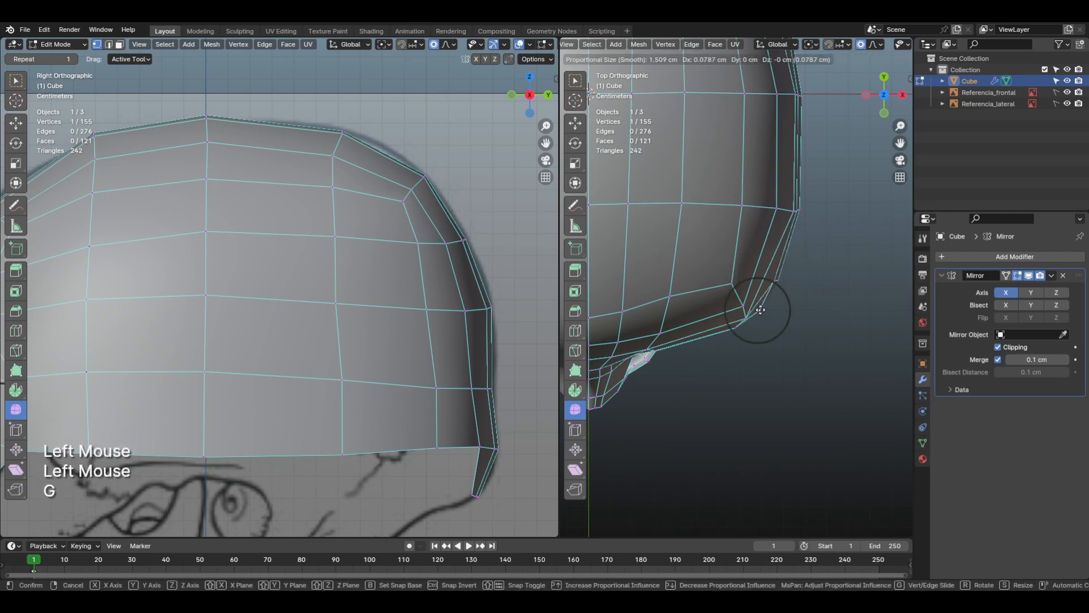
{"action": "left_click", "coordinate": [737, 327]}
{"action": "left_click", "coordinate": [738, 329]}
{"action": "key", "text": "g"}
{"action": "left_click", "coordinate": [738, 329]}
Step: Switch to the right view and shift two upper forehead vertices near the front profile of the skull
{"action": "scroll", "coordinate": [740, 320], "scroll_direction": "down", "scroll_amount": 1}
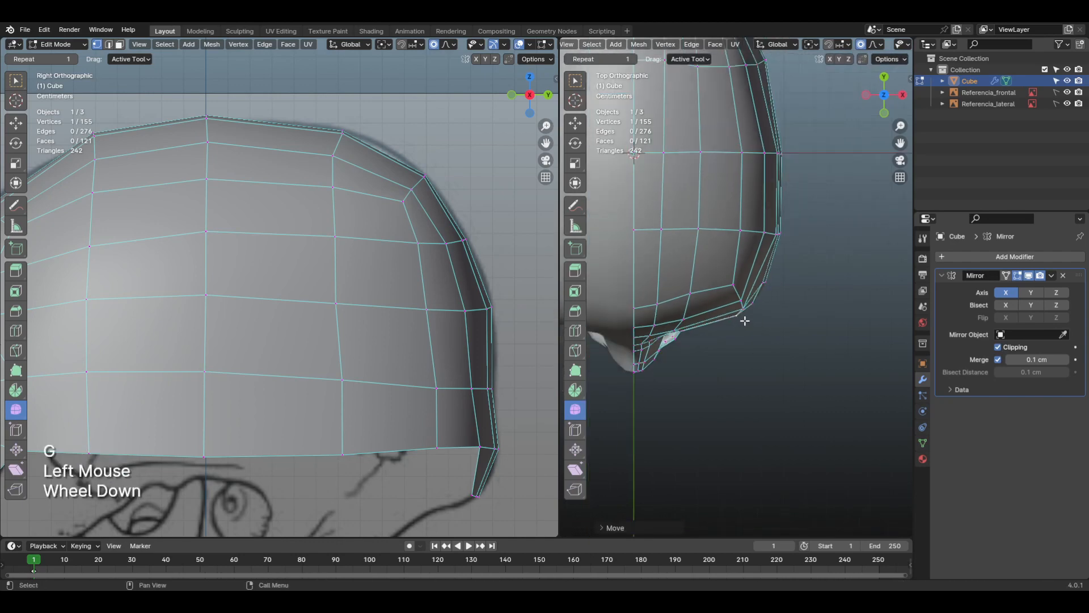
{"action": "middle_click_drag", "start_coordinate": [741, 319], "coordinate": [640, 236], "text": "shift"}
{"action": "key", "text": "KP_3"}
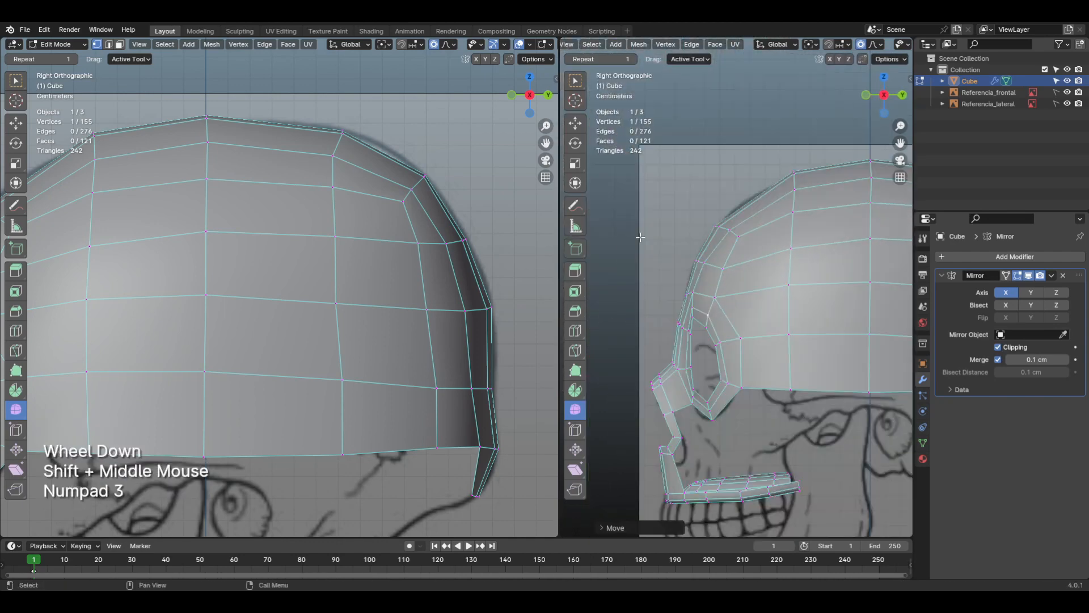
{"action": "middle_click_drag", "start_coordinate": [752, 301], "coordinate": [749, 331]}
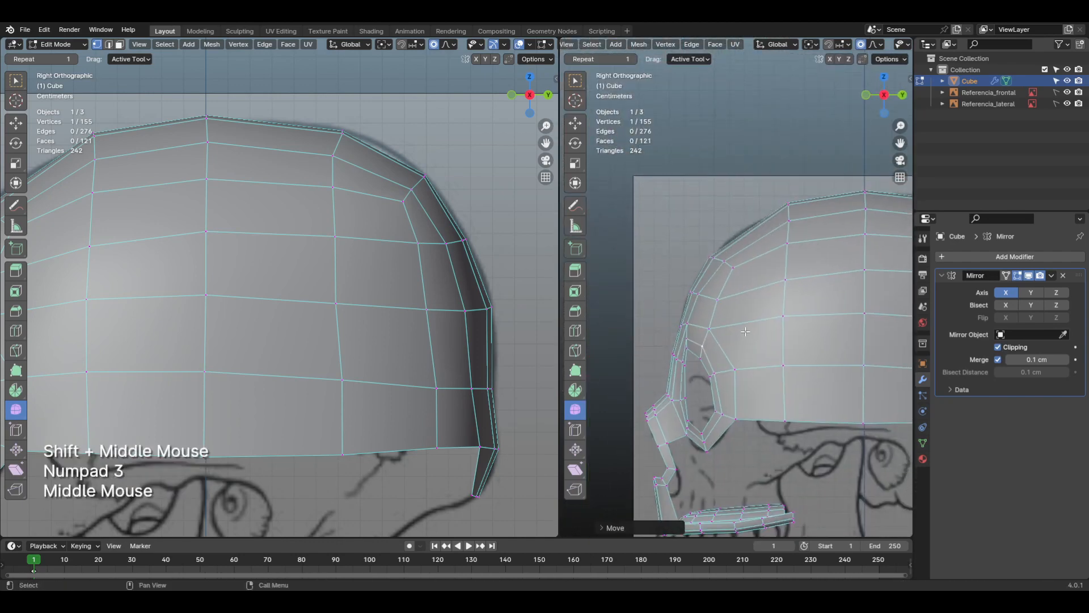
{"action": "scroll", "coordinate": [732, 274], "scroll_direction": "up", "scroll_amount": 3}
{"action": "middle_click_drag", "start_coordinate": [732, 274], "coordinate": [728, 273]}
{"action": "left_click", "coordinate": [721, 247]}
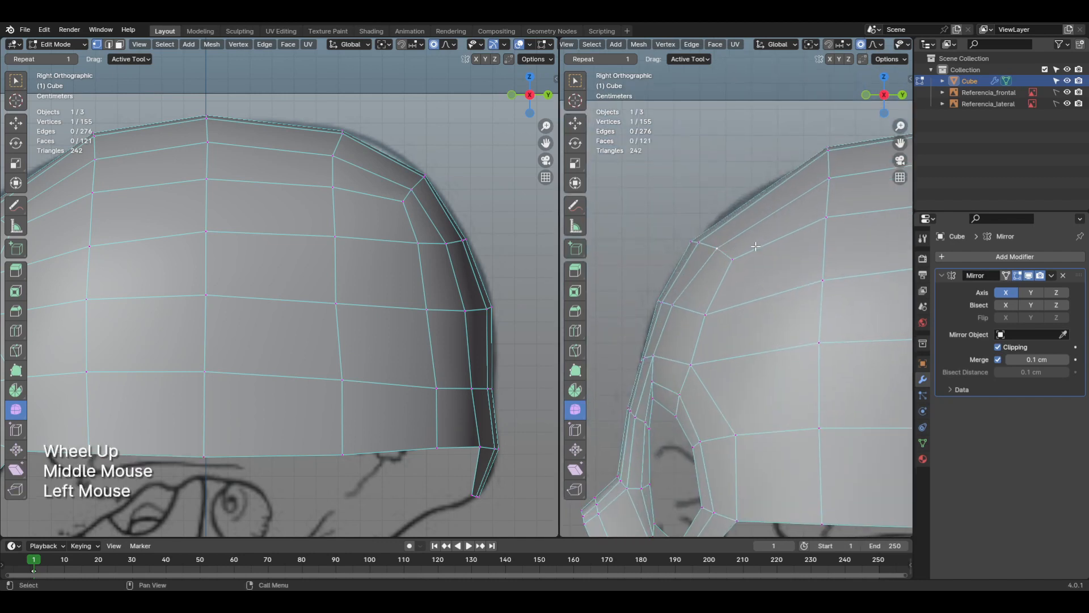
{"action": "key", "text": "g"}
{"action": "left_click", "coordinate": [752, 246]}
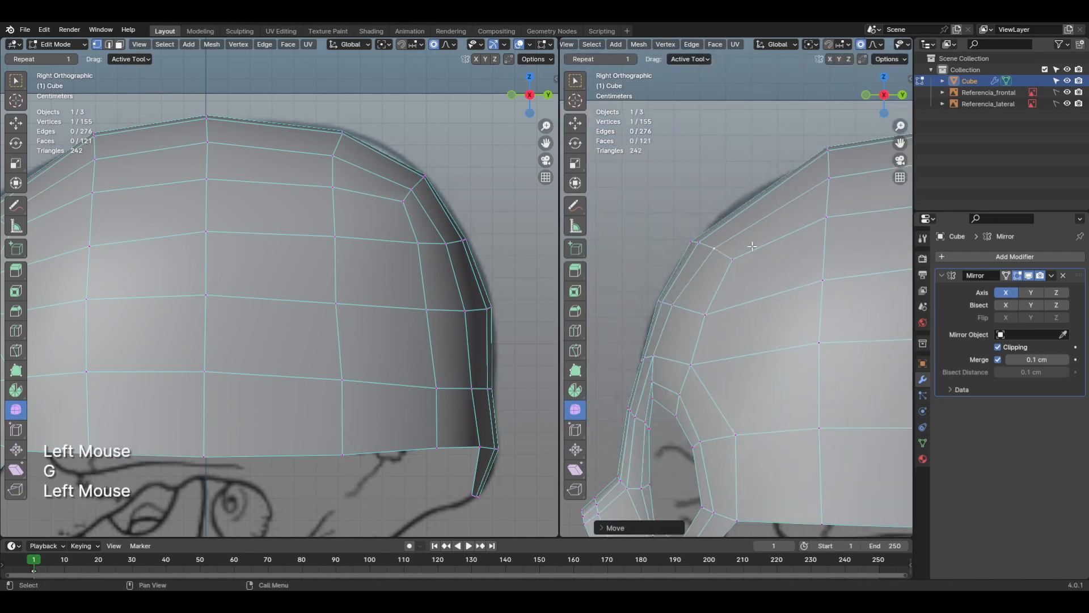
{"action": "left_click", "coordinate": [704, 241]}
{"action": "key", "text": "g"}
{"action": "left_click", "coordinate": [705, 241]}
Step: Move three forehead vertices above the eye socket in the right view to even out the grid spacing
{"action": "left_click", "coordinate": [733, 258]}
{"action": "key", "text": "g"}
{"action": "left_click", "coordinate": [732, 258]}
{"action": "left_click", "coordinate": [705, 313]}
{"action": "key", "text": "g"}
{"action": "left_click", "coordinate": [705, 315]}
{"action": "left_click", "coordinate": [674, 304]}
{"action": "key", "text": "g"}
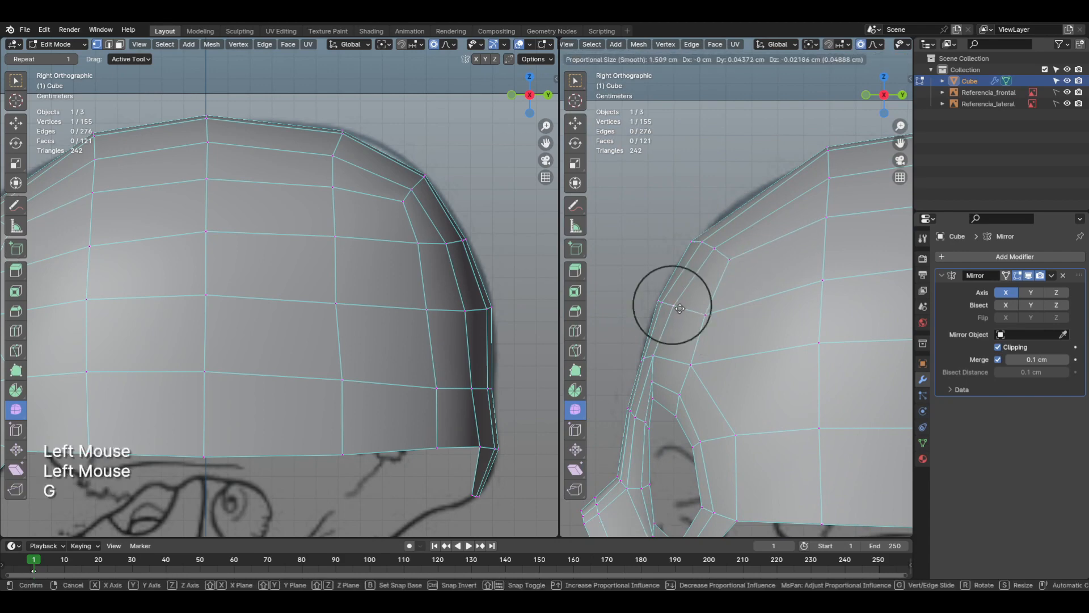
{"action": "left_click", "coordinate": [680, 308]}
Step: Examine the skull in perspective and compare the eye socket area with the reference in the front view
{"action": "scroll", "coordinate": [680, 308], "scroll_direction": "down", "scroll_amount": 3}
{"action": "middle_click_drag", "start_coordinate": [679, 308], "coordinate": [812, 375], "text": "shift"}
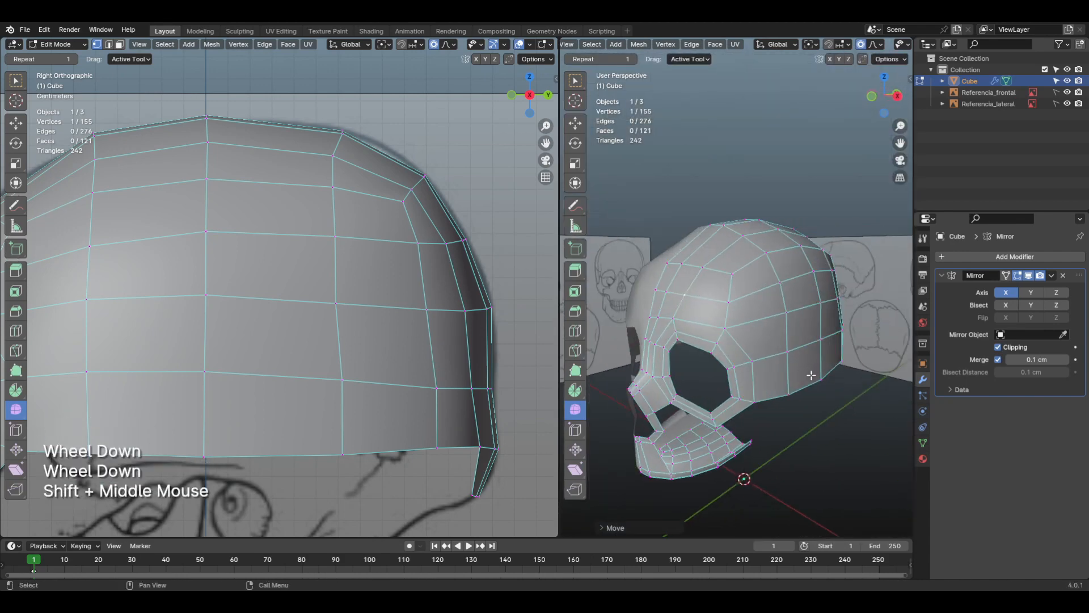
{"action": "key", "text": "KP_1"}
{"action": "left_click", "coordinate": [838, 374]}
{"action": "scroll", "coordinate": [826, 377], "scroll_direction": "down", "scroll_amount": 2}
{"action": "middle_click", "coordinate": [817, 369]}
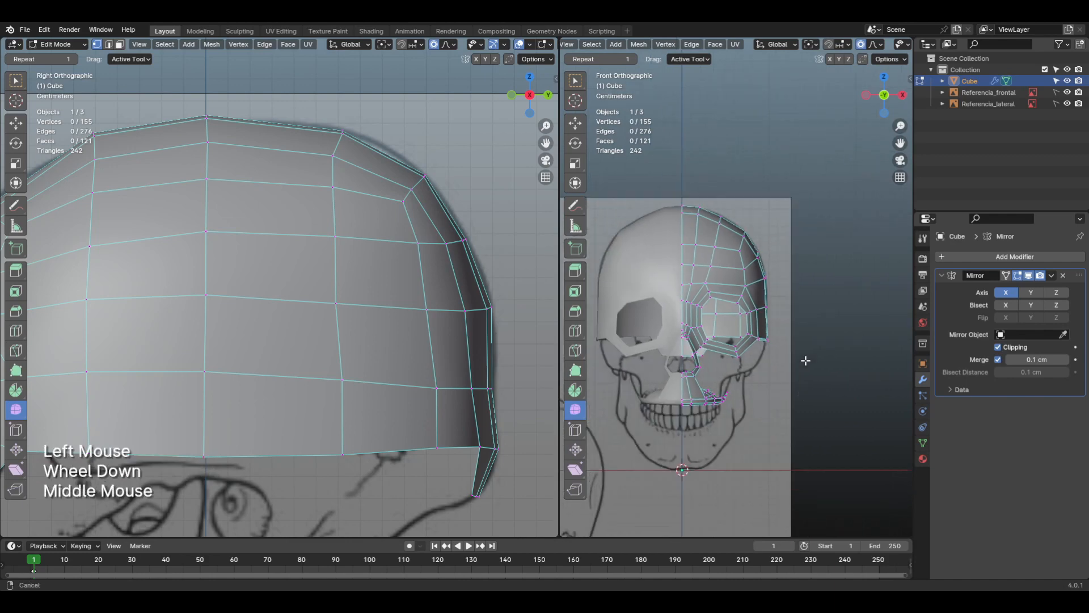
{"action": "middle_click_drag", "start_coordinate": [805, 360], "coordinate": [820, 329], "text": "shift"}
{"action": "scroll", "coordinate": [783, 328], "scroll_direction": "up", "scroll_amount": 3}
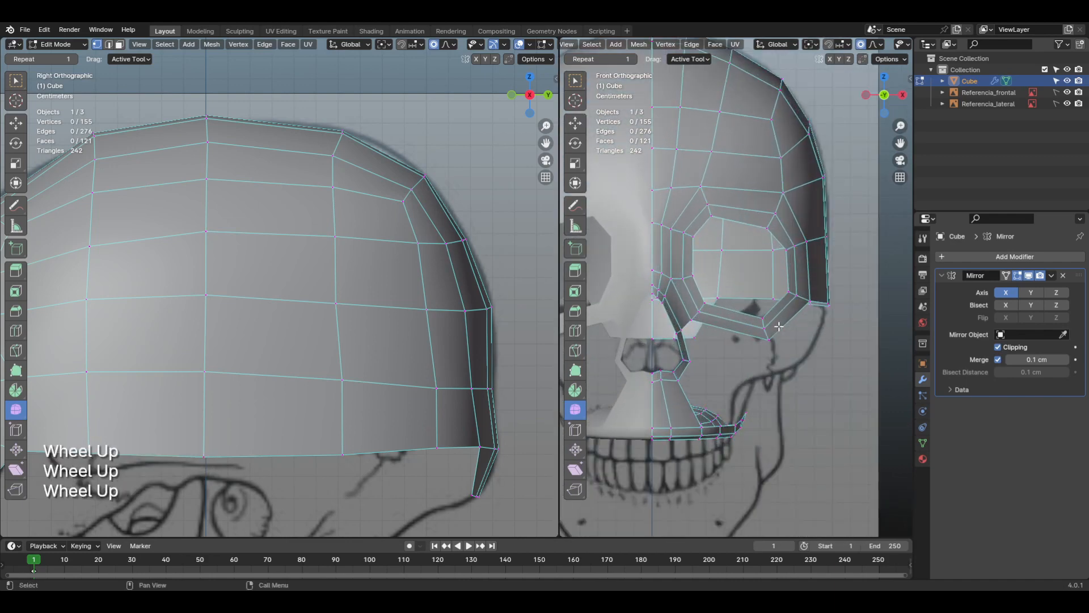
{"action": "middle_click_drag", "start_coordinate": [779, 327], "coordinate": [768, 367], "text": "shift"}
{"action": "key", "text": "KP_1"}
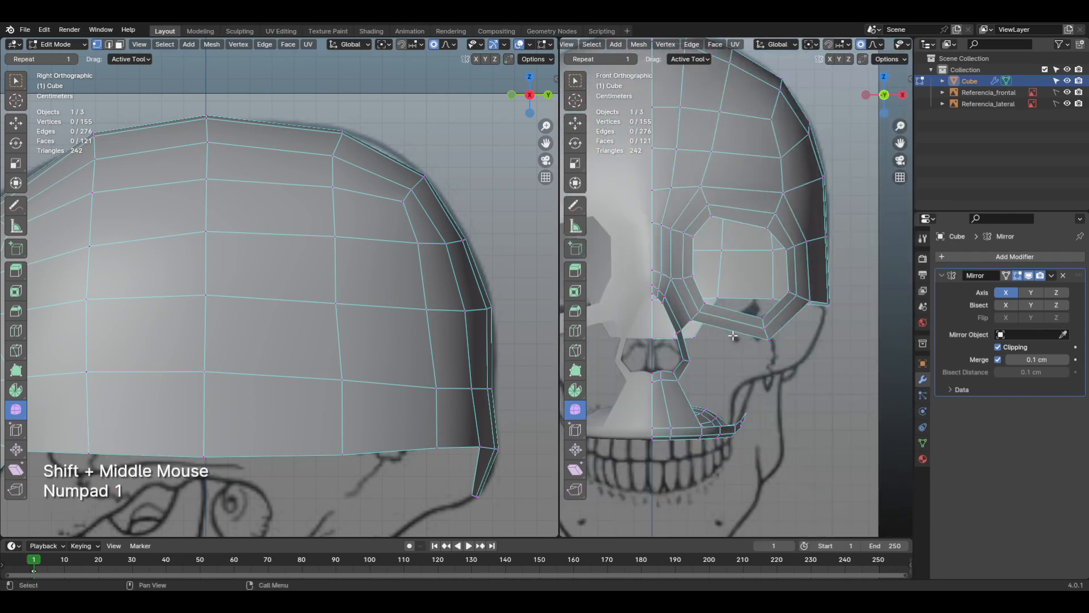
Step: Select the inner edge loop around the eye socket opening, using edge selection
{"action": "key", "text": "2"}
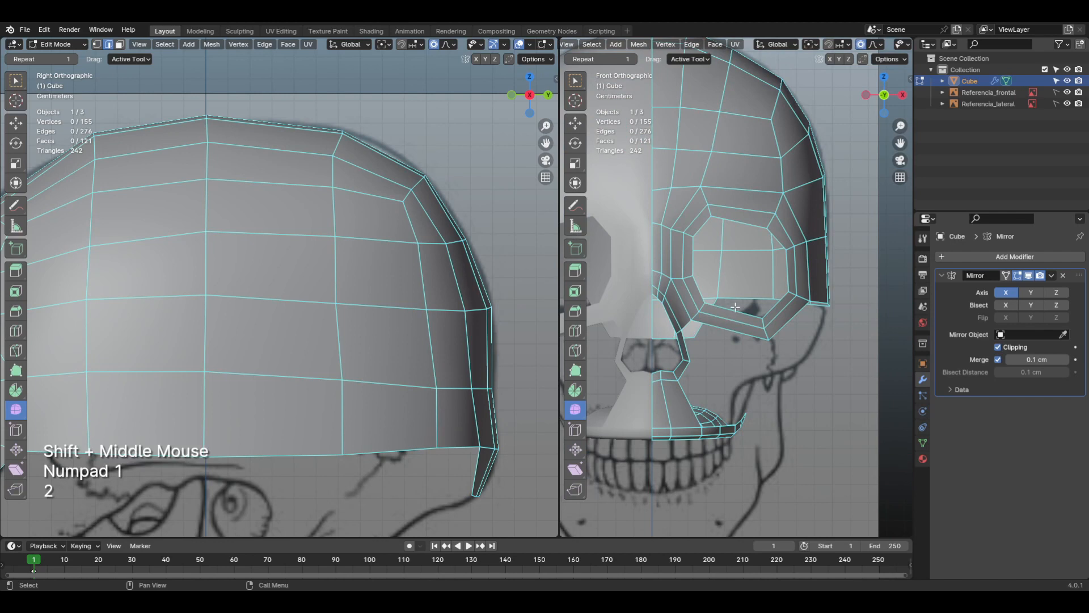
{"action": "left_click", "coordinate": [735, 307]}
{"action": "left_click", "coordinate": [735, 306], "text": "alt"}
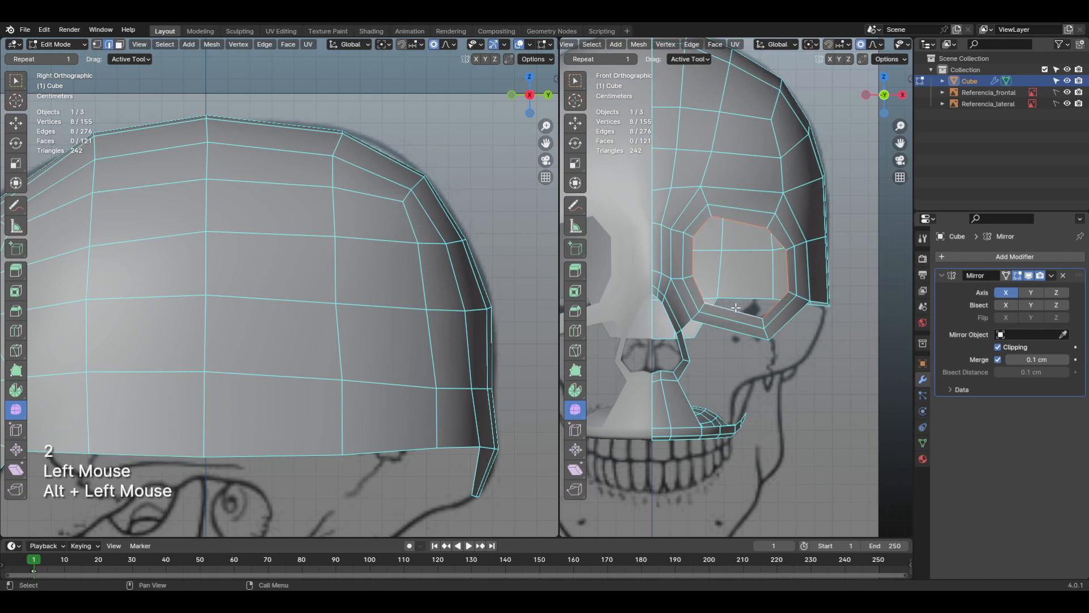
{"action": "middle_click_drag", "start_coordinate": [735, 307], "coordinate": [766, 353]}
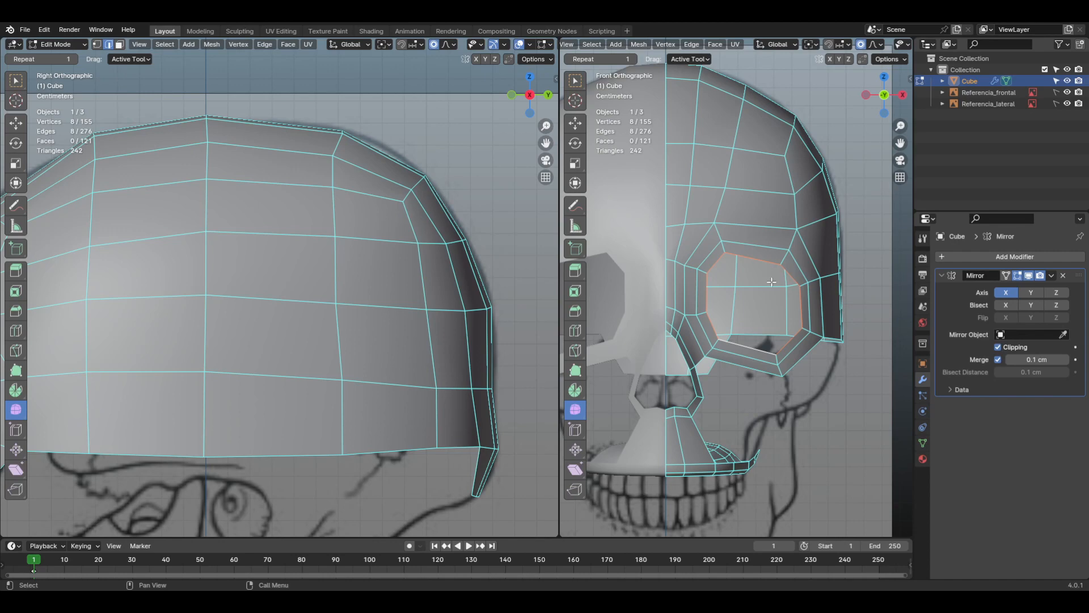
{"action": "scroll", "coordinate": [772, 282], "scroll_direction": "up", "scroll_amount": 1}
{"action": "middle_click_drag", "start_coordinate": [772, 282], "coordinate": [797, 303]}
Step: Sketch an annotation curve in the side view, from the socket's upper rim back and around to its lower rim
{"action": "middle_click_drag", "start_coordinate": [381, 357], "coordinate": [426, 293]}
{"action": "scroll", "coordinate": [211, 252], "scroll_direction": "up", "scroll_amount": 1}
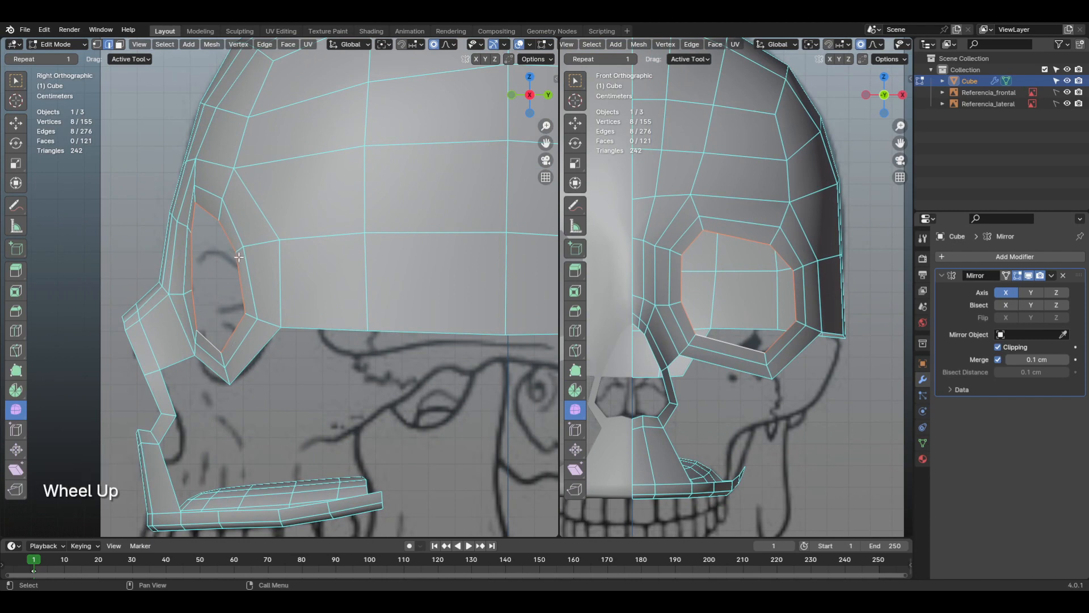
{"action": "key", "text": "d"}
{"action": "key", "text": "d"}
{"action": "key", "text": "d"}
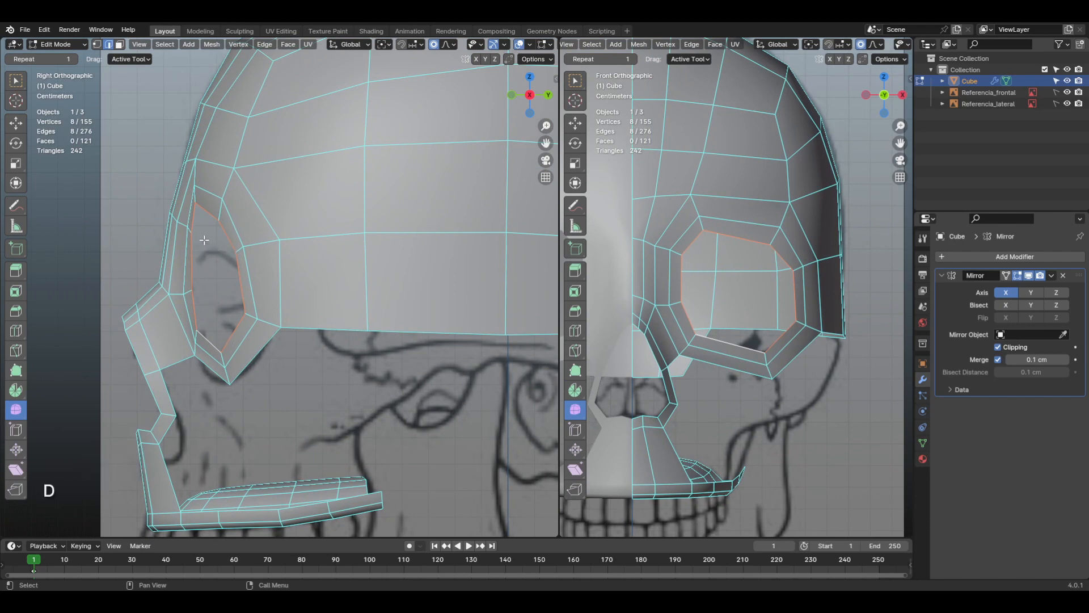
{"action": "left_click", "coordinate": [195, 203]}
{"action": "left_click_drag", "start_coordinate": [197, 203], "coordinate": [201, 205]}
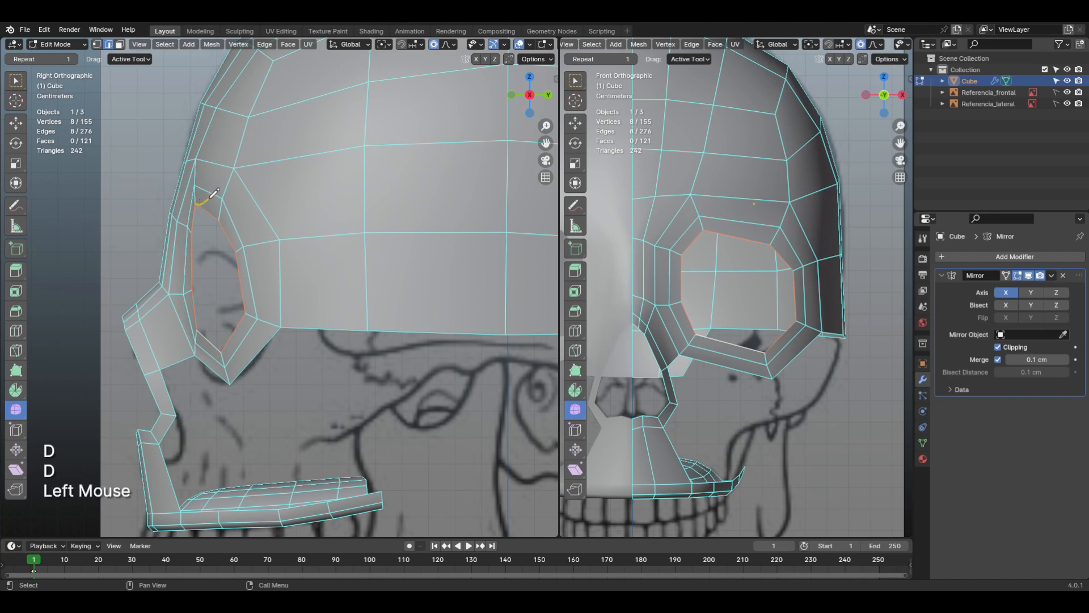
{"action": "mouse_move", "coordinate": [214, 193]}
{"action": "left_mouse_down"}
{"action": "mouse_move", "coordinate": [281, 183]}
{"action": "mouse_move", "coordinate": [322, 211]}
{"action": "mouse_move", "coordinate": [311, 324]}
{"action": "mouse_move", "coordinate": [268, 359]}
{"action": "mouse_move", "coordinate": [218, 347]}
{"action": "left_mouse_up"}
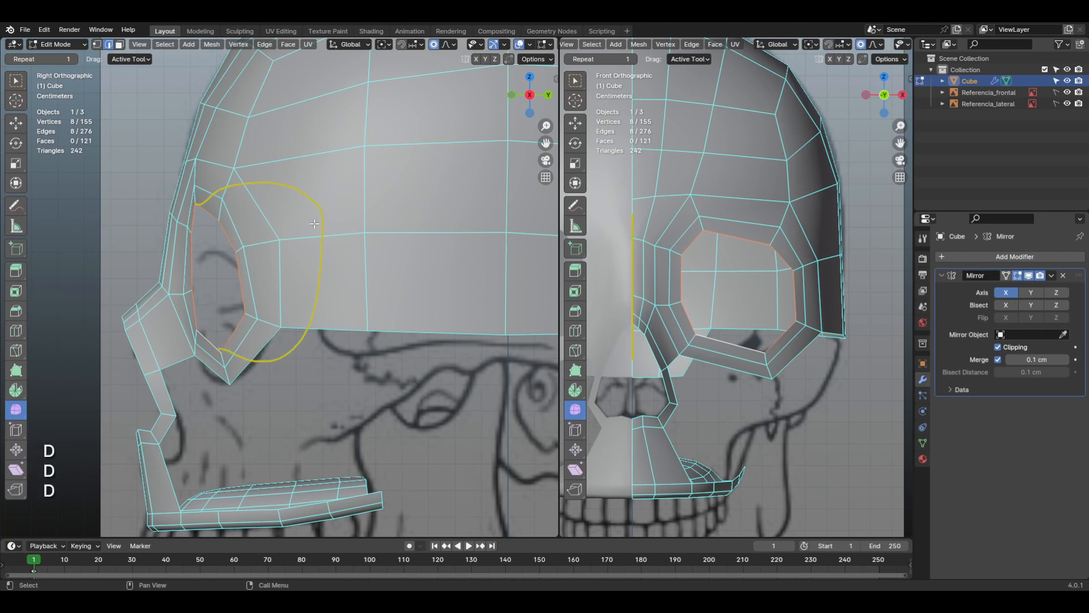
Step: Refine the annotated socket guide into a deeper, rounder arc behind the eye opening
{"action": "mouse_move", "coordinate": [322, 210]}
{"action": "right_mouse_down"}
{"action": "mouse_move", "coordinate": [328, 238]}
{"action": "mouse_move", "coordinate": [306, 335]}
{"action": "mouse_move", "coordinate": [284, 186]}
{"action": "right_mouse_up"}
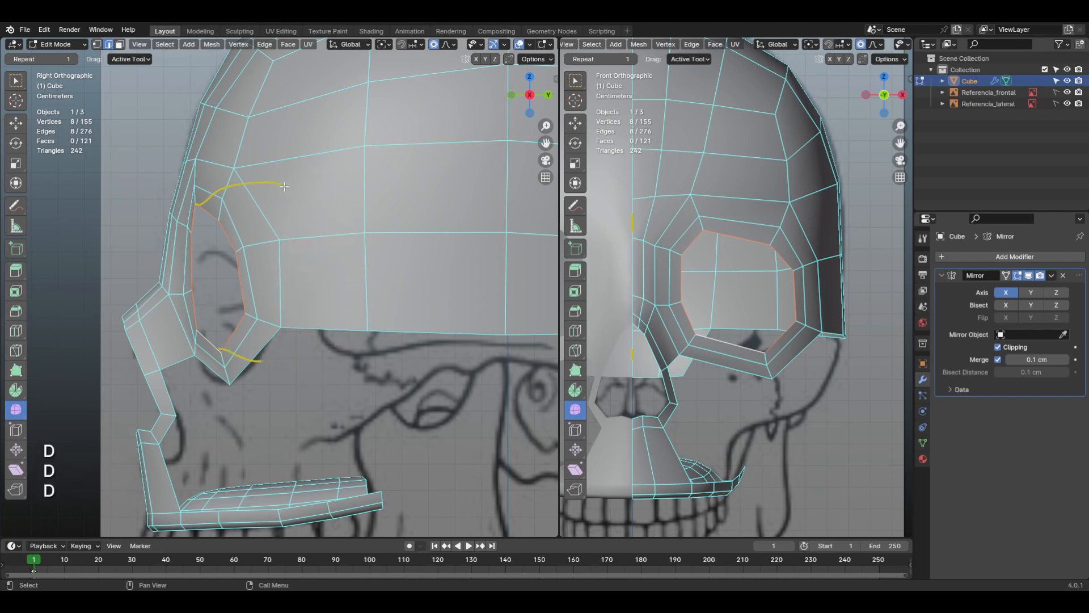
{"action": "mouse_move", "coordinate": [281, 186]}
{"action": "left_mouse_down"}
{"action": "mouse_move", "coordinate": [313, 210]}
{"action": "mouse_move", "coordinate": [322, 276]}
{"action": "mouse_move", "coordinate": [314, 313]}
{"action": "mouse_move", "coordinate": [261, 361]}
{"action": "left_mouse_up"}
{"action": "mouse_move", "coordinate": [295, 174]}
{"action": "right_mouse_down"}
{"action": "mouse_move", "coordinate": [284, 365]}
{"action": "mouse_move", "coordinate": [250, 178]}
{"action": "right_mouse_up"}
{"action": "mouse_move", "coordinate": [244, 183]}
{"action": "left_mouse_down"}
{"action": "mouse_move", "coordinate": [306, 206]}
{"action": "mouse_move", "coordinate": [335, 253]}
{"action": "mouse_move", "coordinate": [335, 313]}
{"action": "mouse_move", "coordinate": [304, 347]}
{"action": "mouse_move", "coordinate": [261, 360]}
{"action": "mouse_move", "coordinate": [244, 353]}
{"action": "left_mouse_up"}
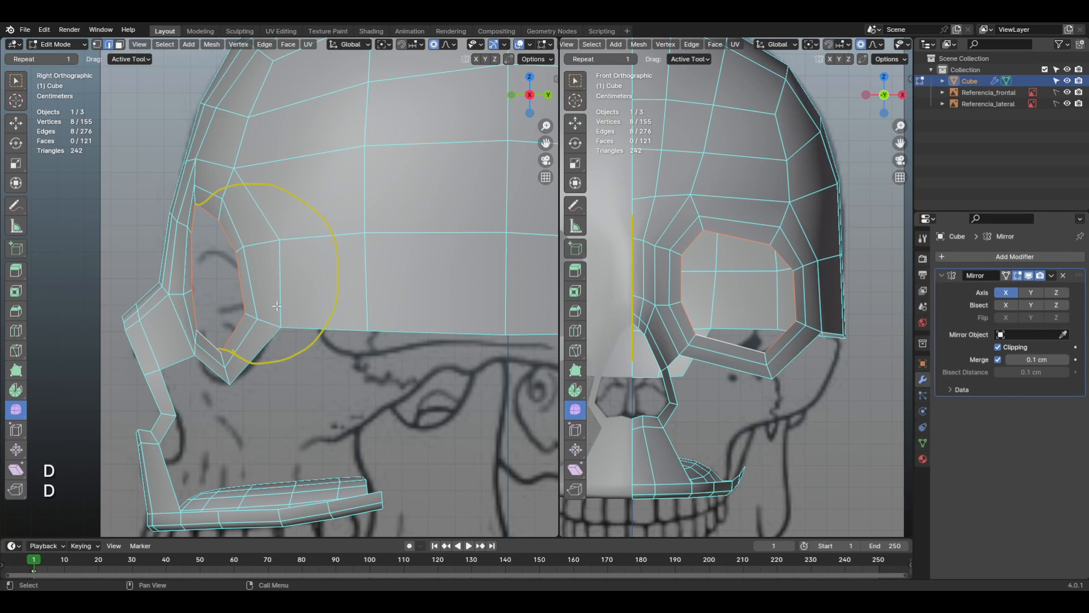
Step: Extrude the eye socket's inner edge loop about 0.24 cm inward along the Y axis
{"action": "middle_click_drag", "start_coordinate": [277, 306], "coordinate": [305, 283], "text": "shift"}
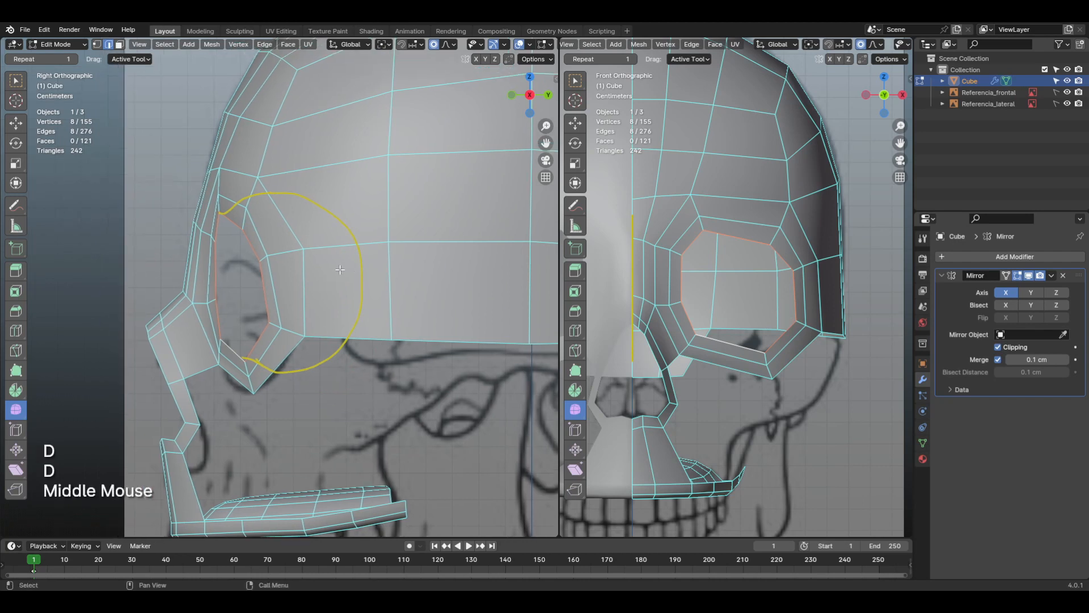
{"action": "key", "text": "e"}
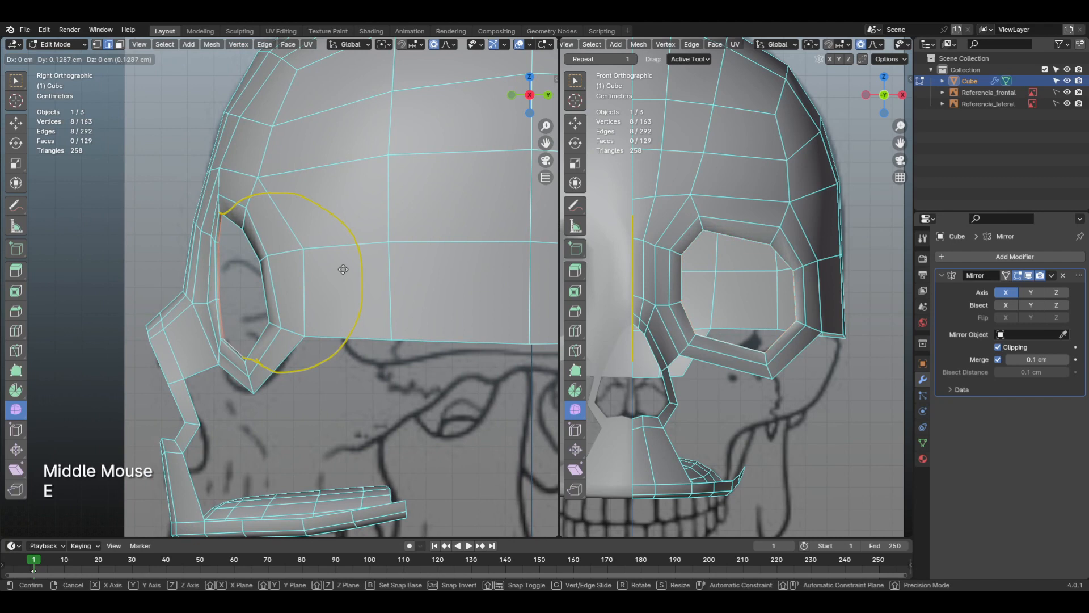
{"action": "key", "text": "y"}
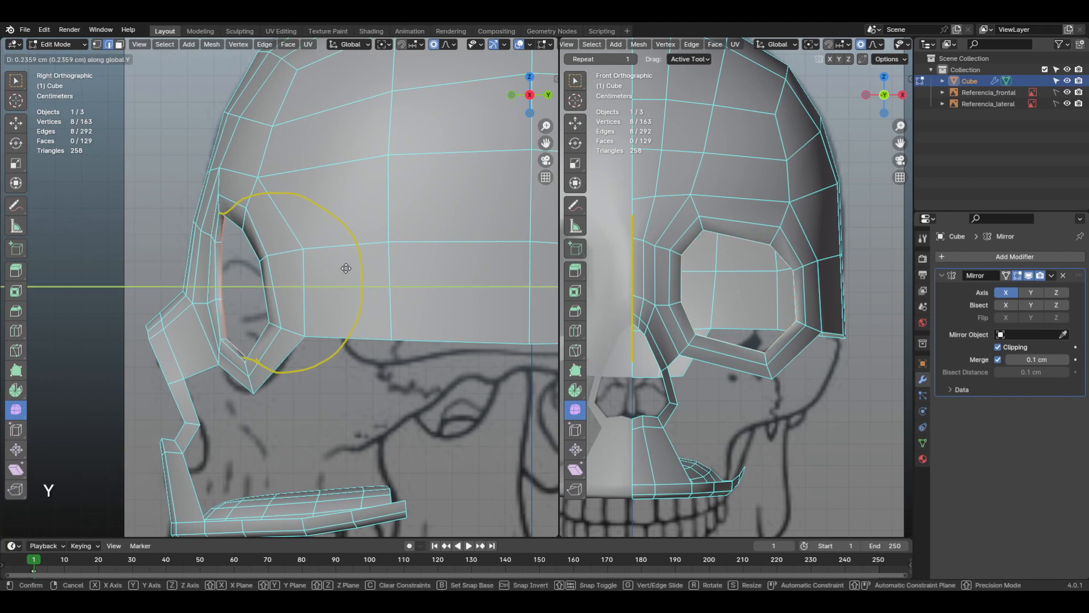
{"action": "left_click", "coordinate": [347, 269]}
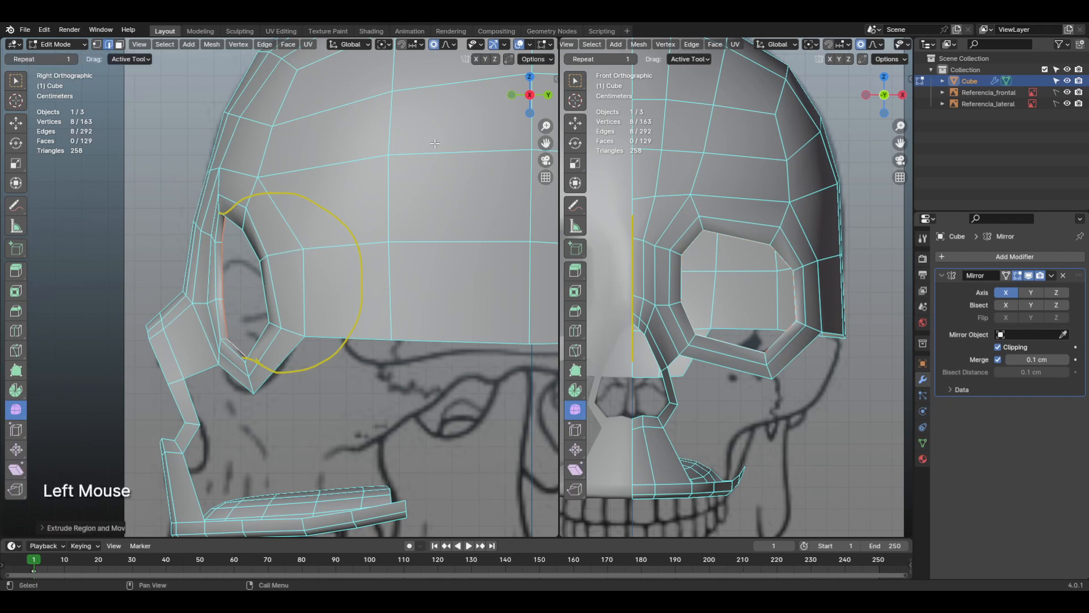
Step: Turn on X-ray in the side view and extrude the eye socket's inner edge loop slightly deeper
{"action": "middle_click_drag", "start_coordinate": [491, 45], "coordinate": [357, 48]}
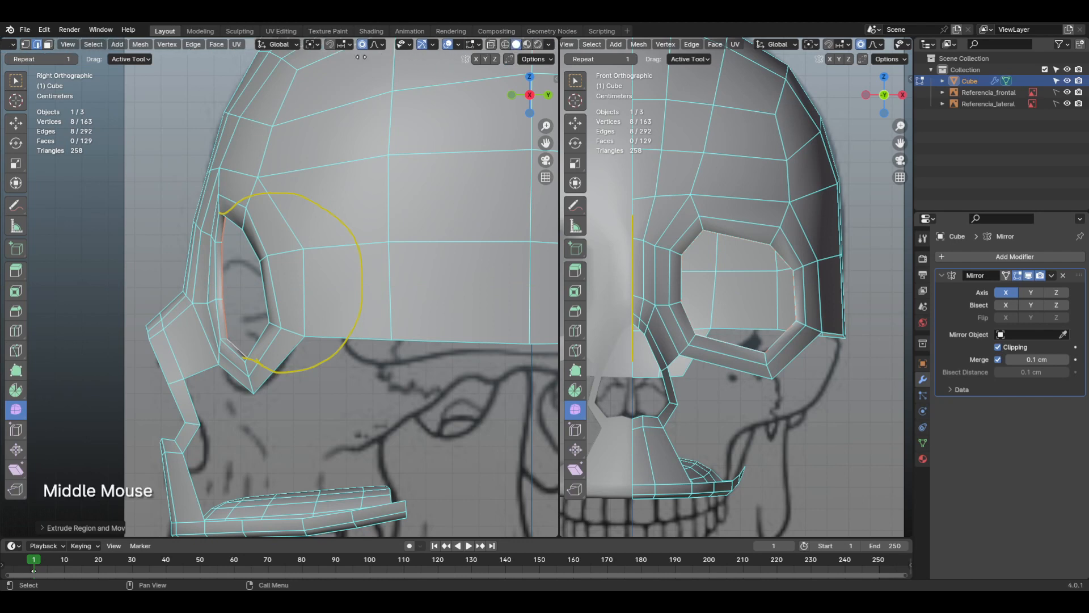
{"action": "left_click", "coordinate": [492, 44]}
{"action": "scroll", "coordinate": [346, 211], "scroll_direction": "up", "scroll_amount": 1}
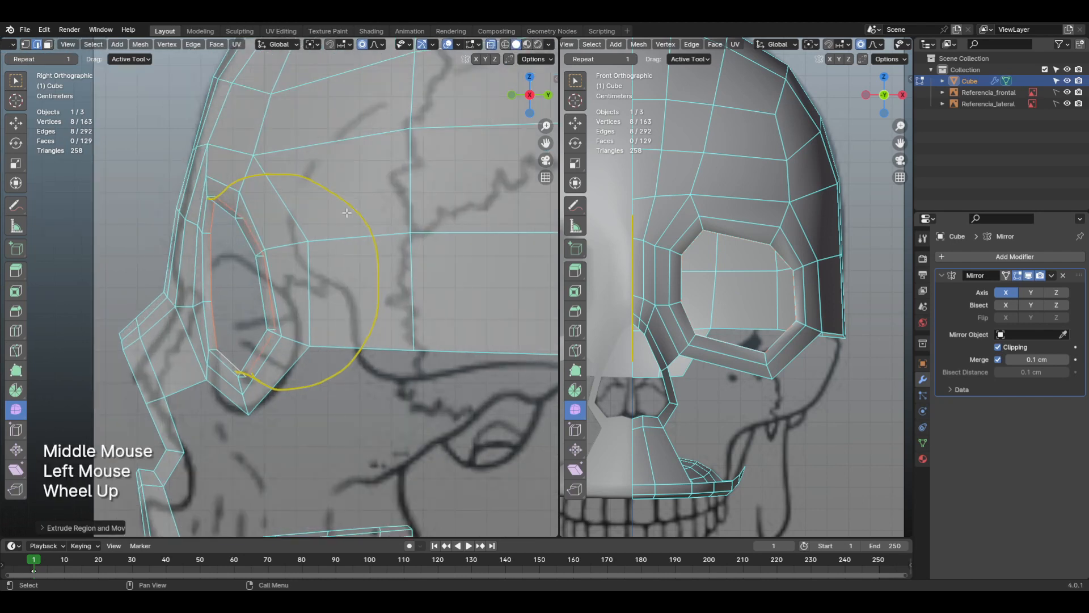
{"action": "middle_click_drag", "start_coordinate": [321, 262], "coordinate": [318, 278]}
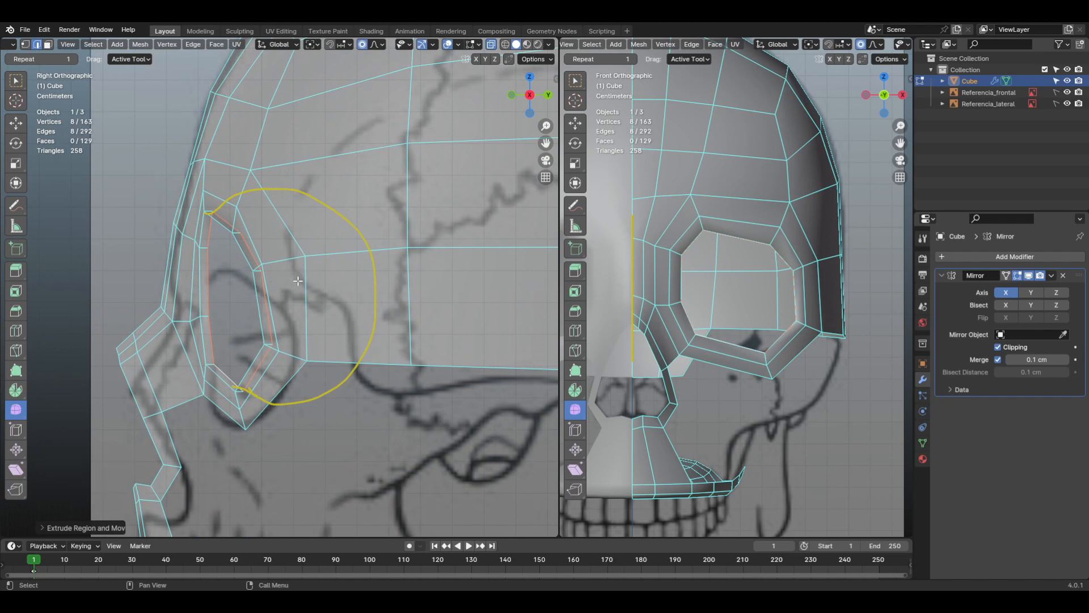
{"action": "key", "text": "e"}
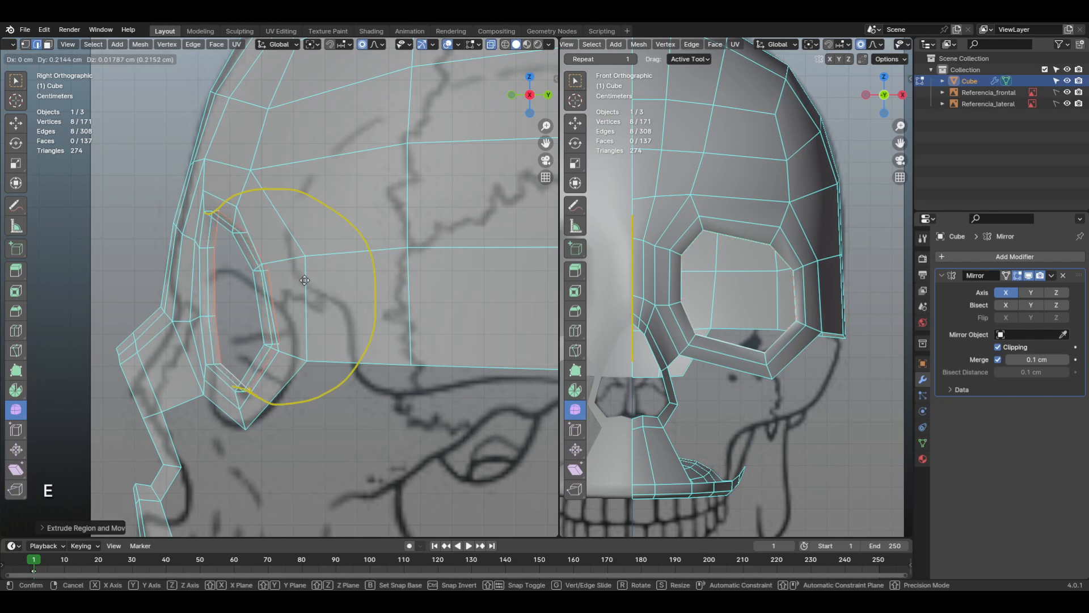
{"action": "left_click", "coordinate": [309, 281]}
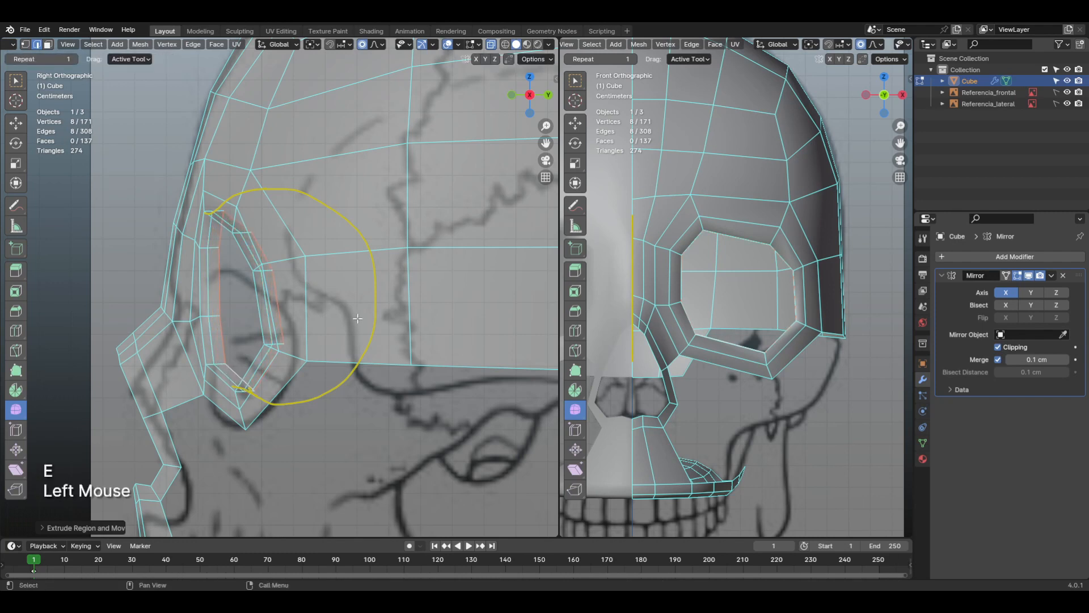
Step: Turn off proportional editing and scale the newly extruded socket loop up by about 1.10
{"action": "key", "text": "s"}
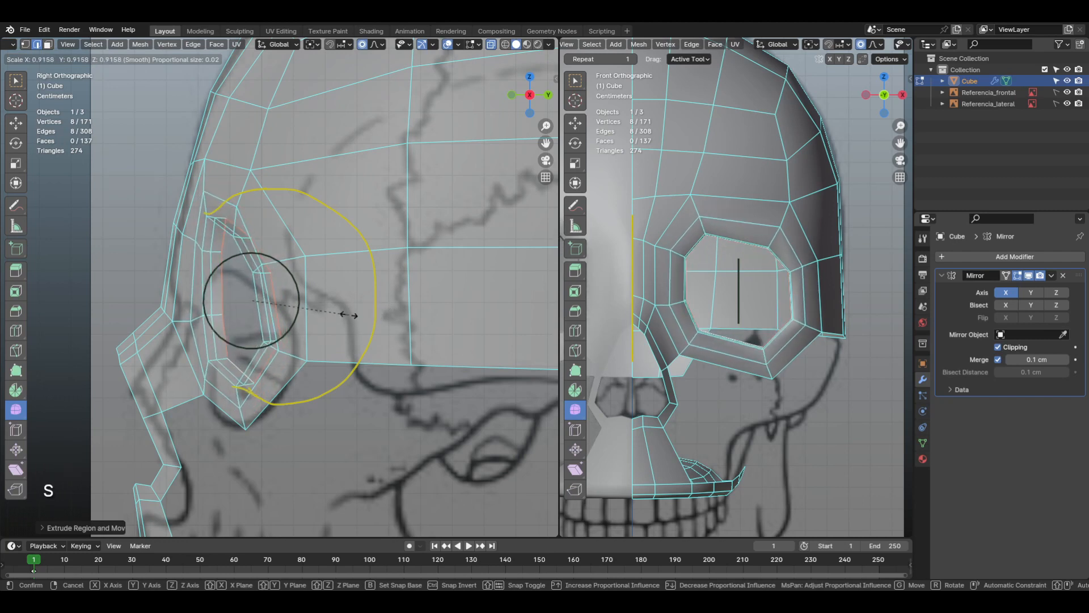
{"action": "key", "text": "Escape"}
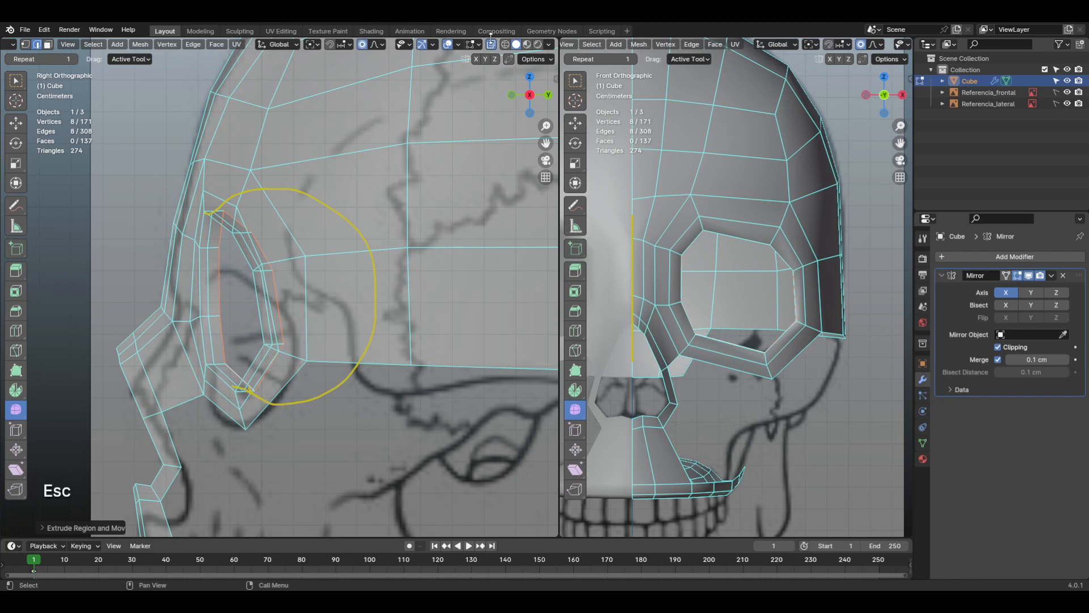
{"action": "left_click", "coordinate": [362, 44]}
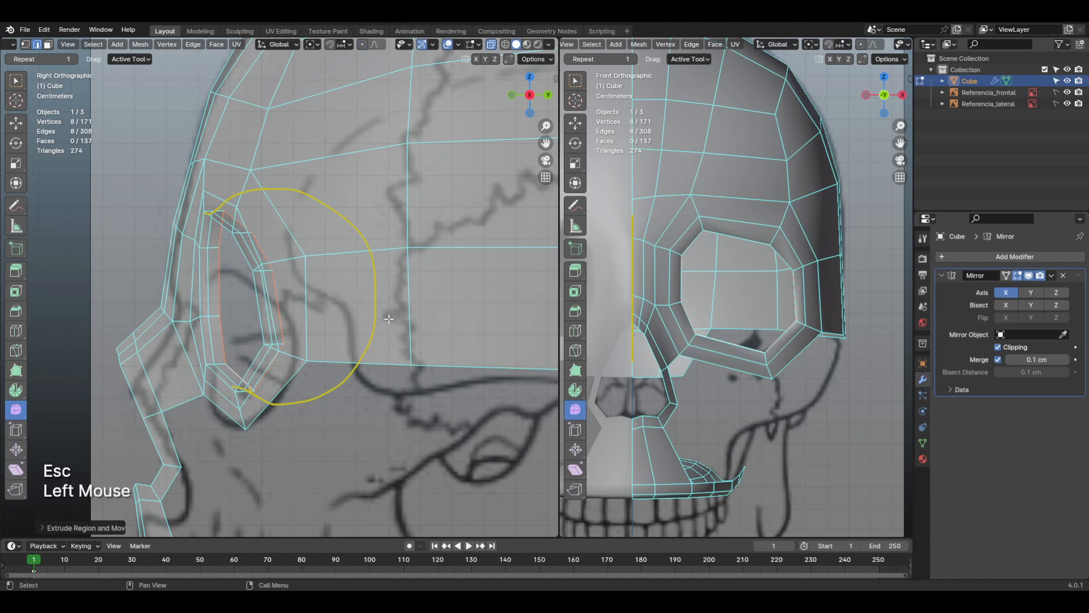
{"action": "key", "text": "s"}
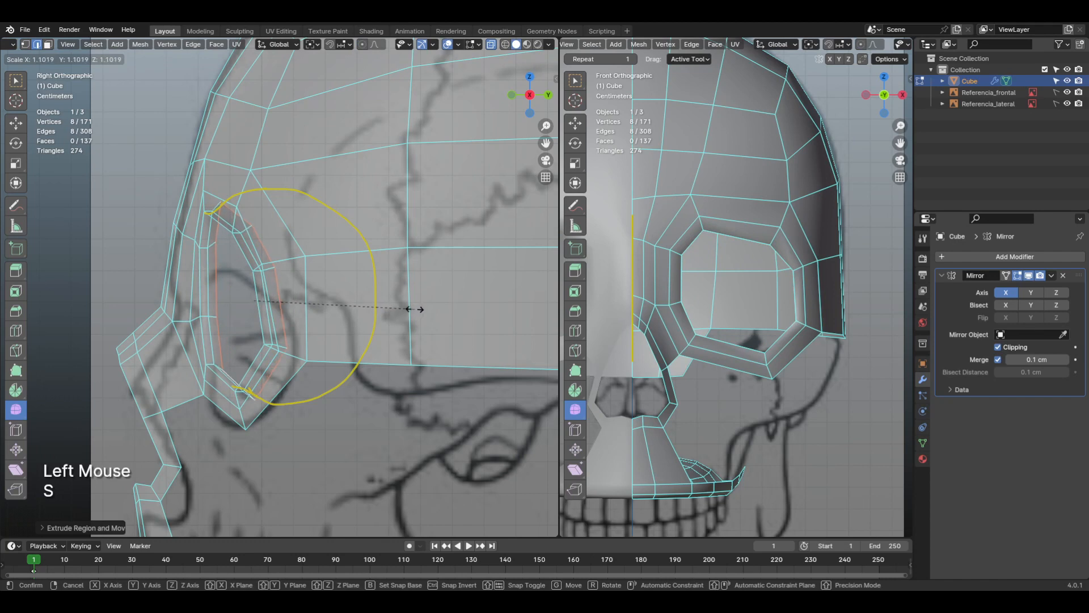
{"action": "left_click", "coordinate": [415, 309]}
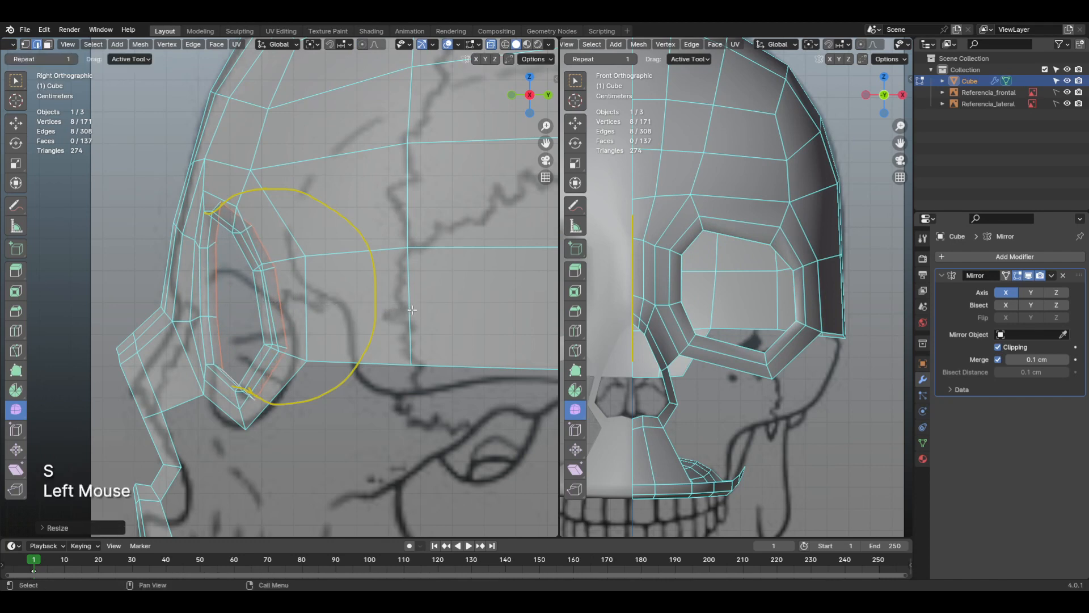
Step: Extrude the socket's inner loop about 1.3 cm back along the Y axis
{"action": "key", "text": "e"}
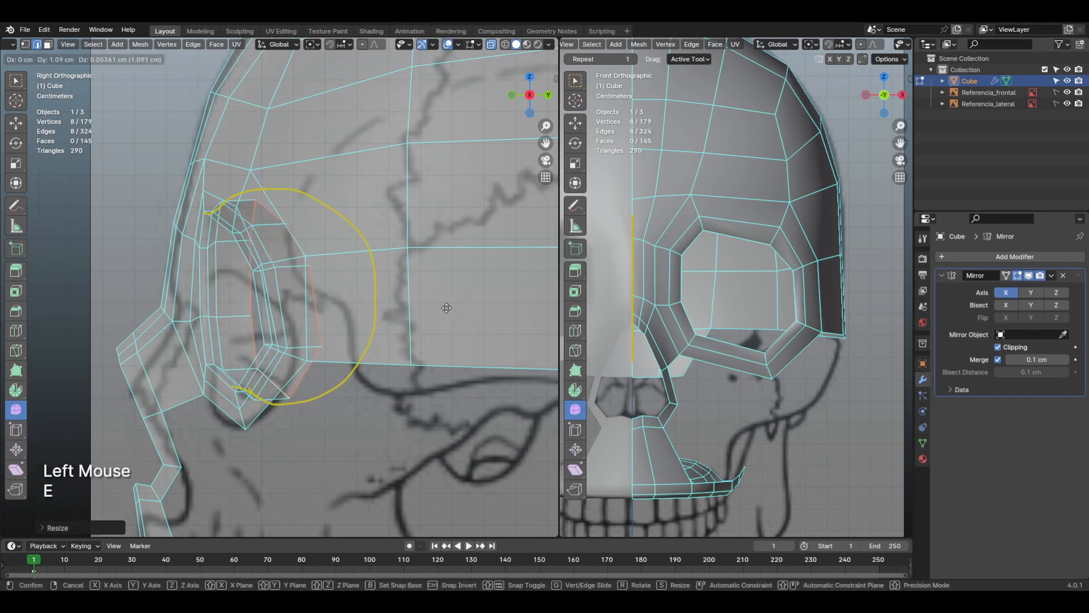
{"action": "key", "text": "y"}
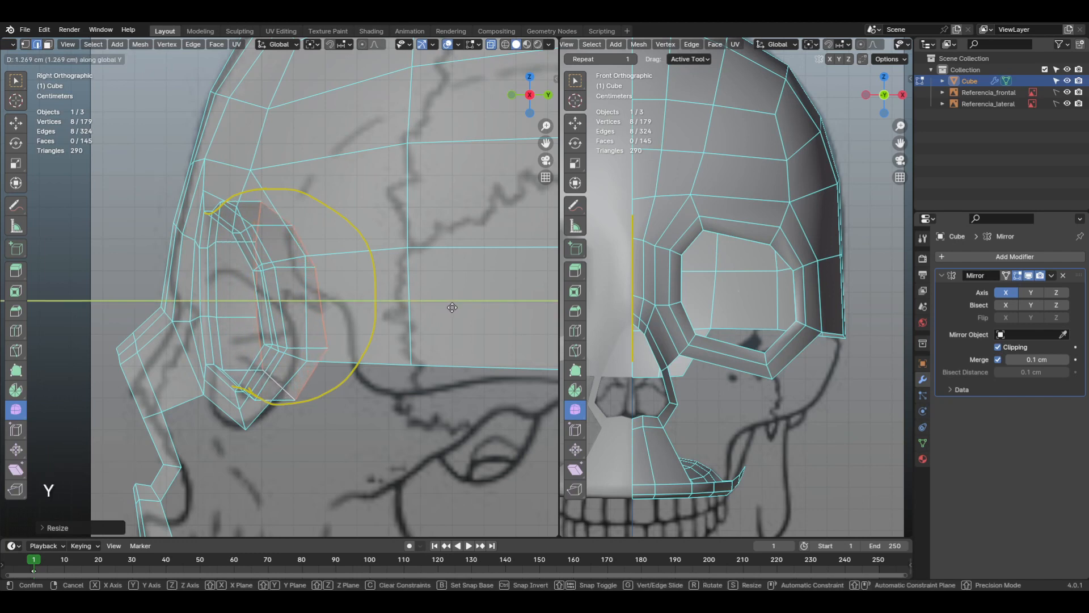
{"action": "left_click", "coordinate": [456, 307]}
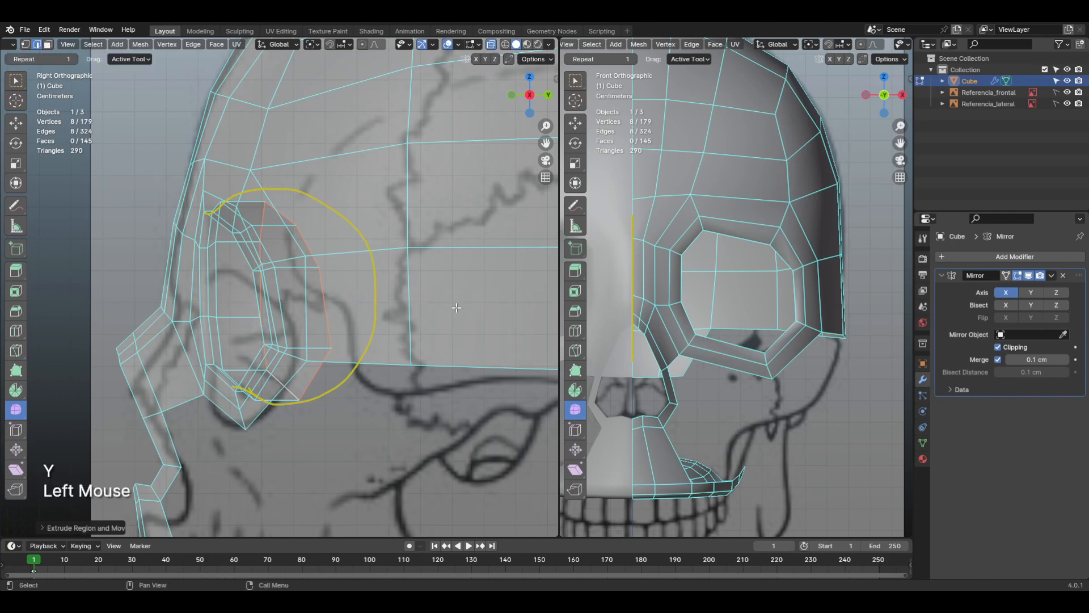
Step: Rotate the extruded socket loop about 12.7° in an X-ray top view, and scale it up by about 1.14
{"action": "middle_click_drag", "start_coordinate": [702, 330], "coordinate": [725, 376], "text": "shift"}
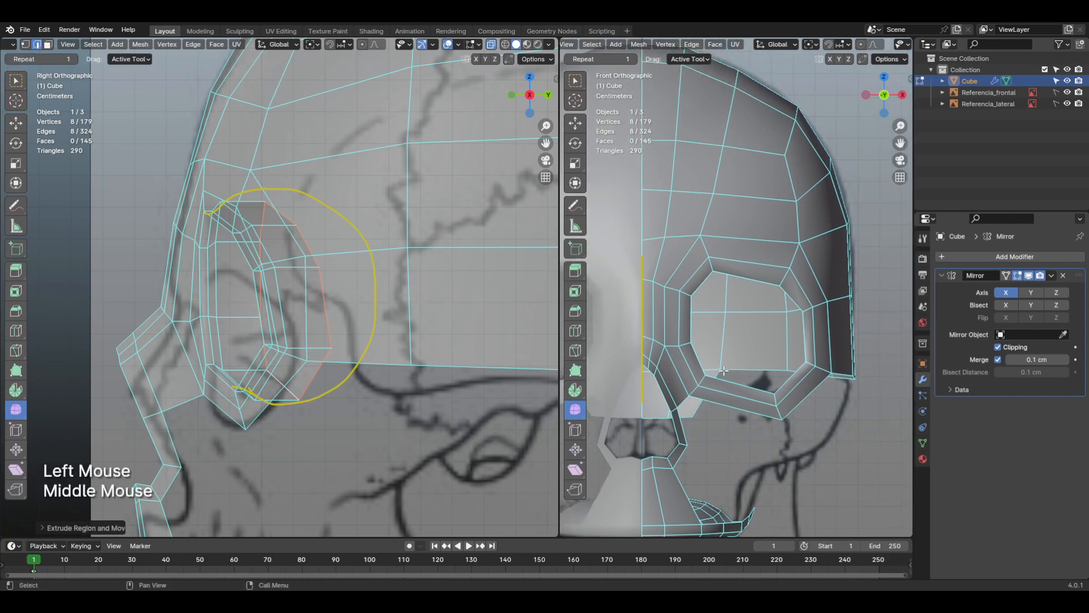
{"action": "key", "text": "KP_7"}
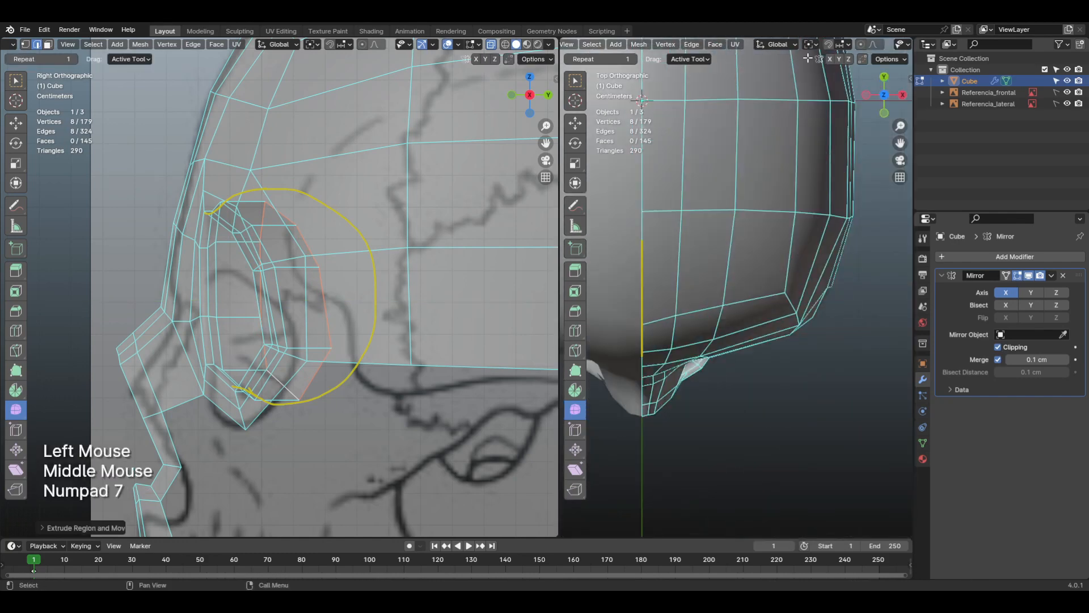
{"action": "middle_click_drag", "start_coordinate": [815, 43], "coordinate": [662, 50]}
{"action": "left_click", "coordinate": [848, 46]}
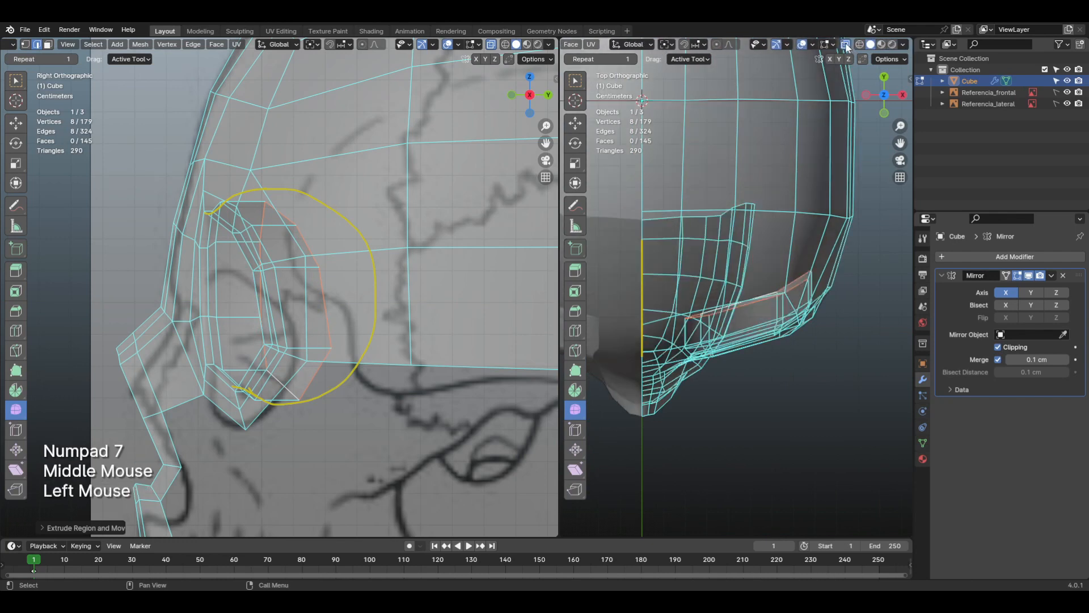
{"action": "middle_click_drag", "start_coordinate": [749, 210], "coordinate": [774, 239], "text": "shift"}
{"action": "scroll", "coordinate": [780, 282], "scroll_direction": "up", "scroll_amount": 2}
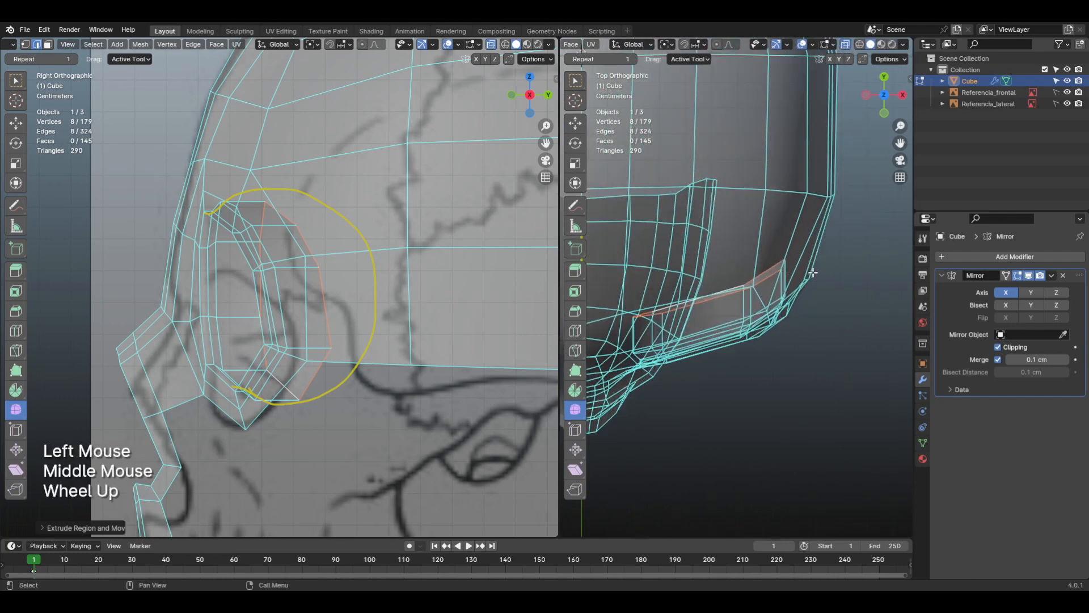
{"action": "key", "text": "r"}
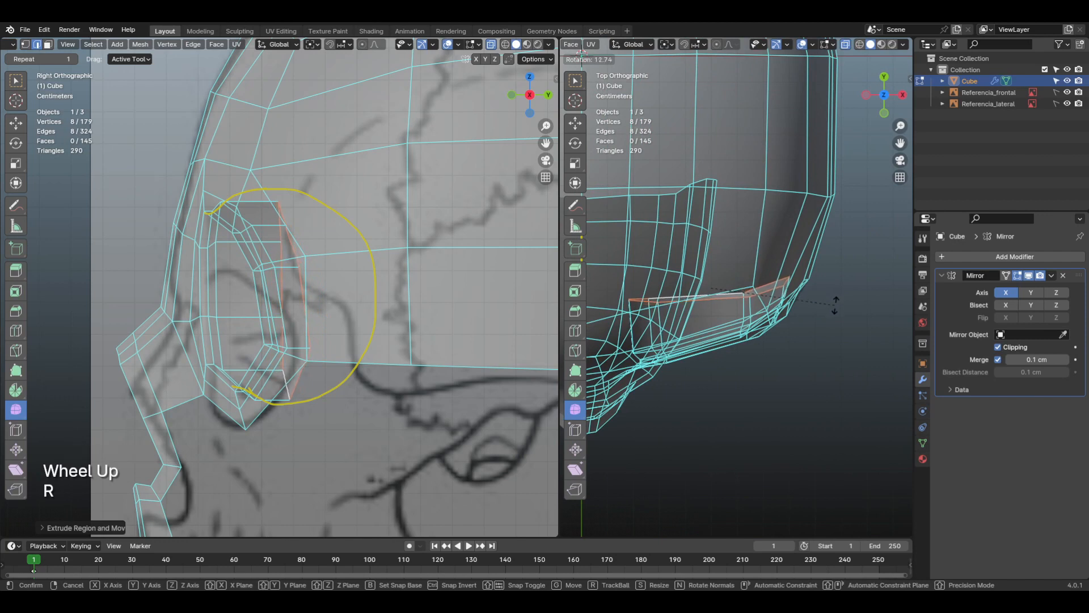
{"action": "left_click", "coordinate": [835, 305]}
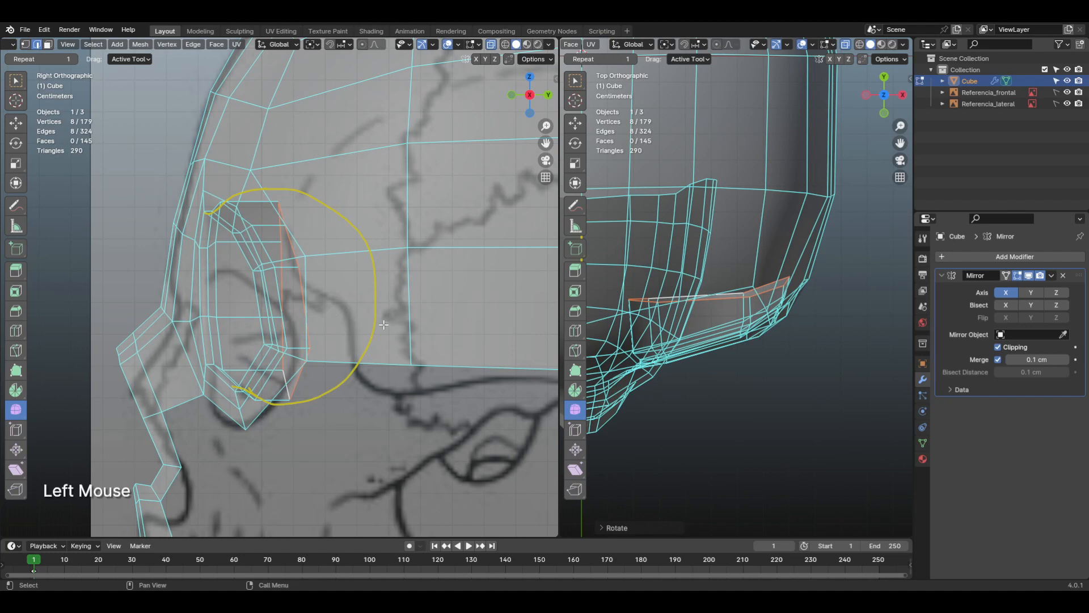
{"action": "key", "text": "s"}
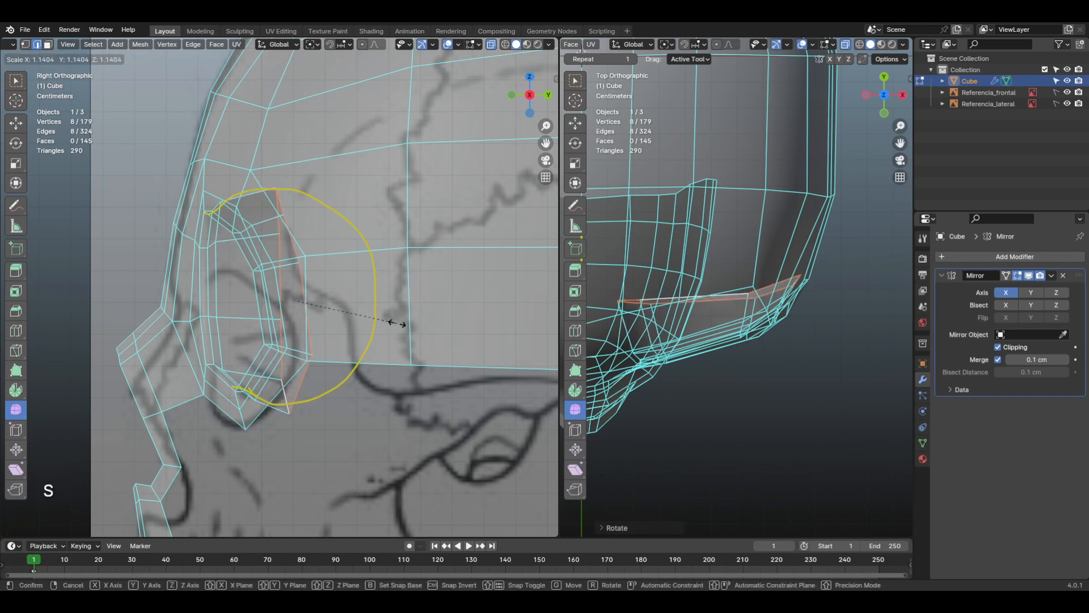
{"action": "left_click", "coordinate": [396, 324]}
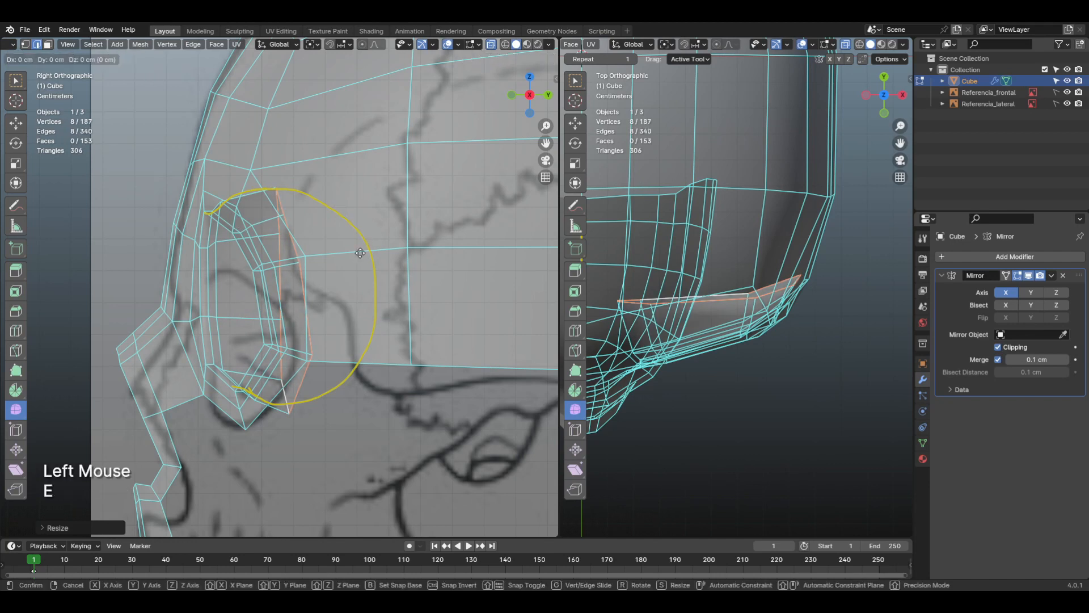
Step: Extrude the socket loop farther back along the Y axis toward the annotated arc and enlarge it slightly
{"action": "key", "text": "y"}
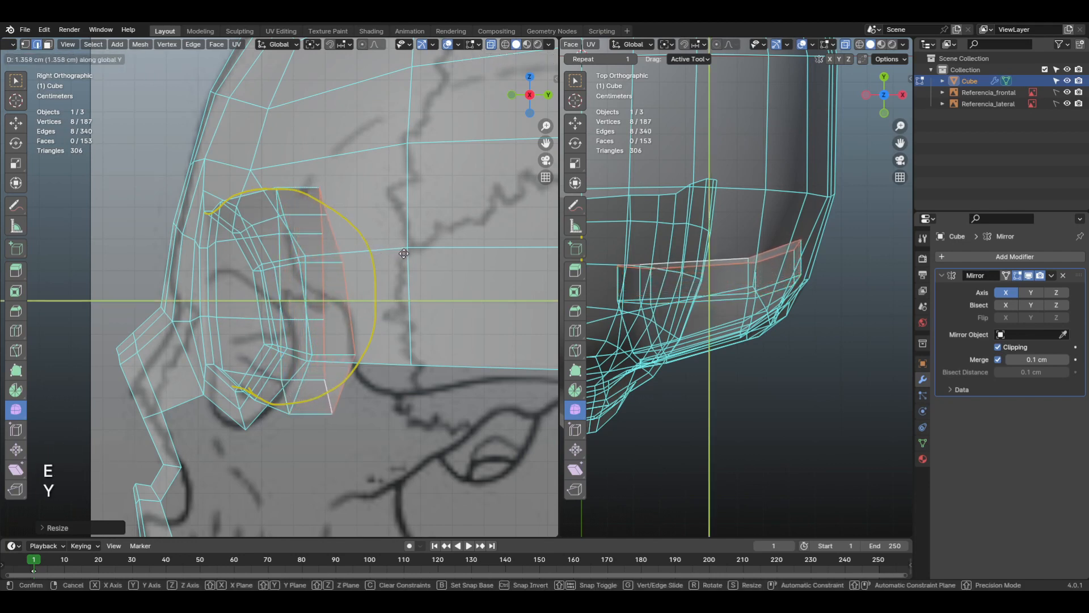
{"action": "left_click", "coordinate": [413, 252]}
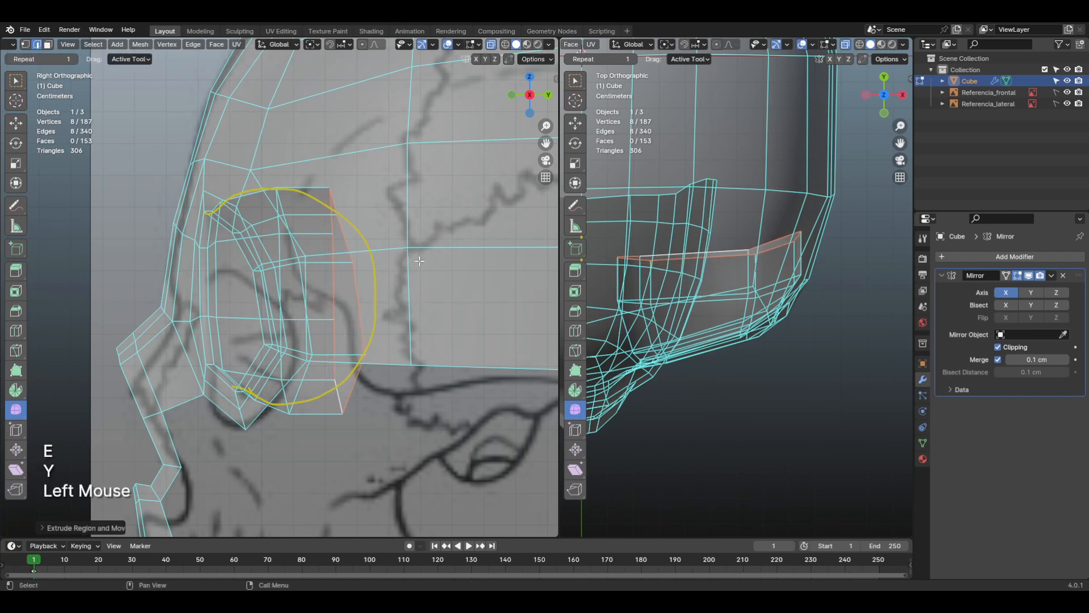
{"action": "key", "text": "s"}
{"action": "left_click", "coordinate": [426, 262]}
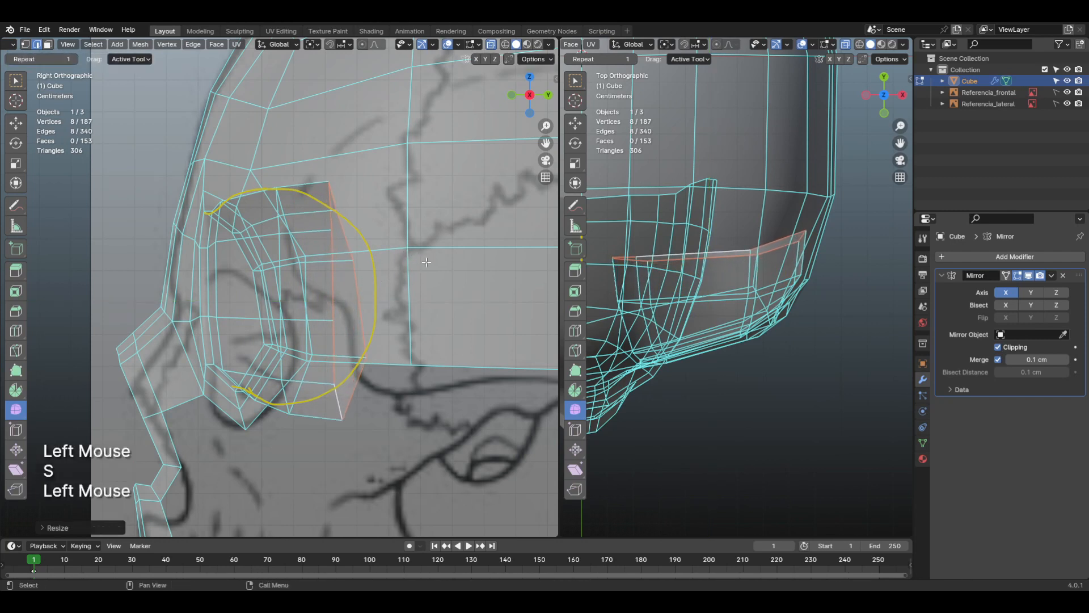
Step: Extrude another socket section back along the Y axis and scale its end loop to about 0.77
{"action": "key", "text": "e"}
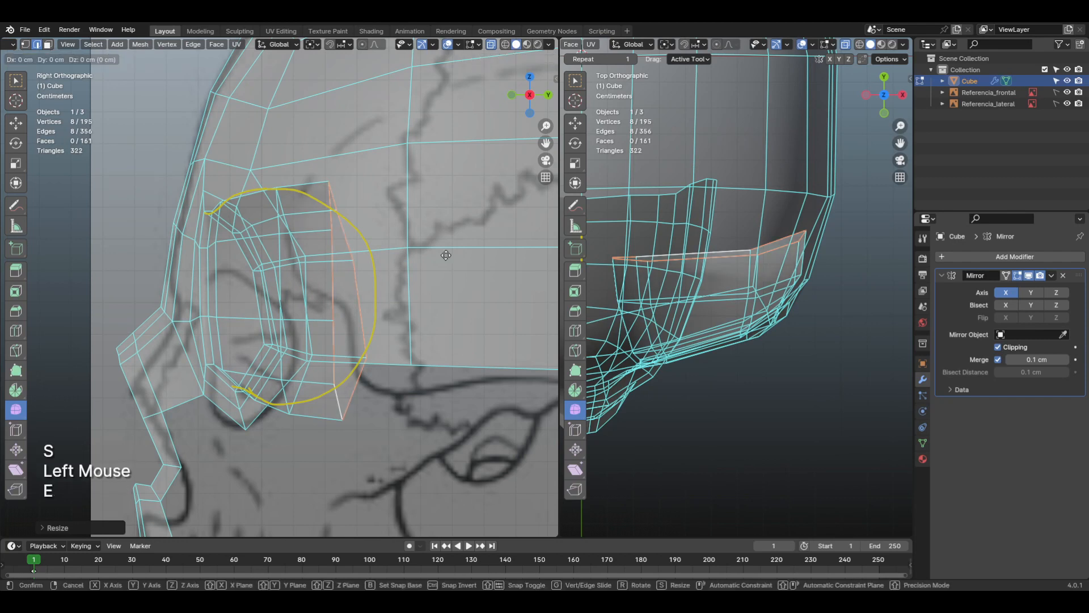
{"action": "key", "text": "y"}
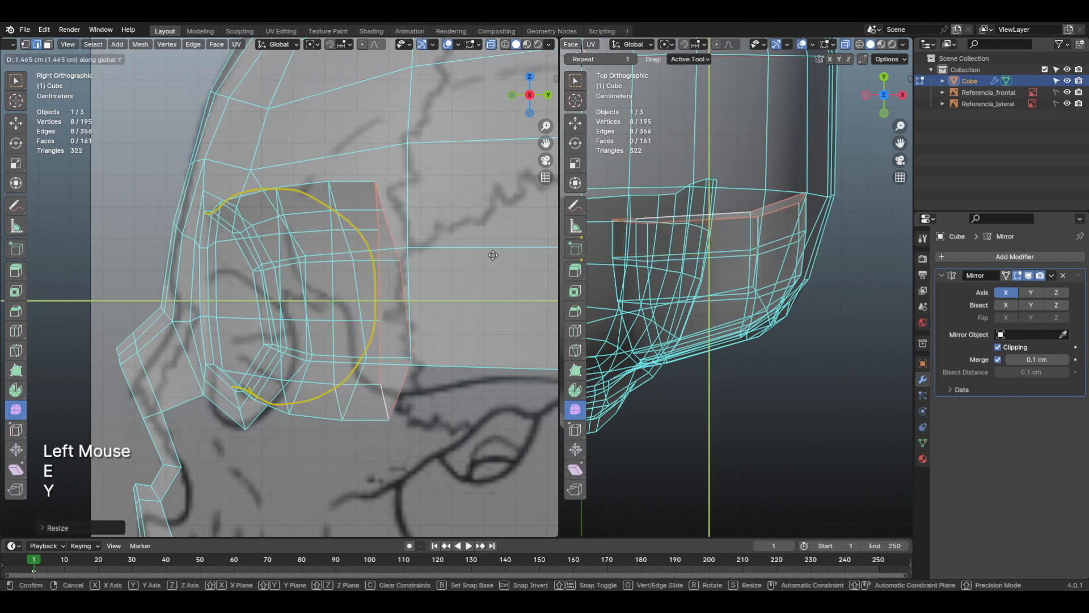
{"action": "left_click", "coordinate": [502, 261]}
{"action": "key", "text": "s"}
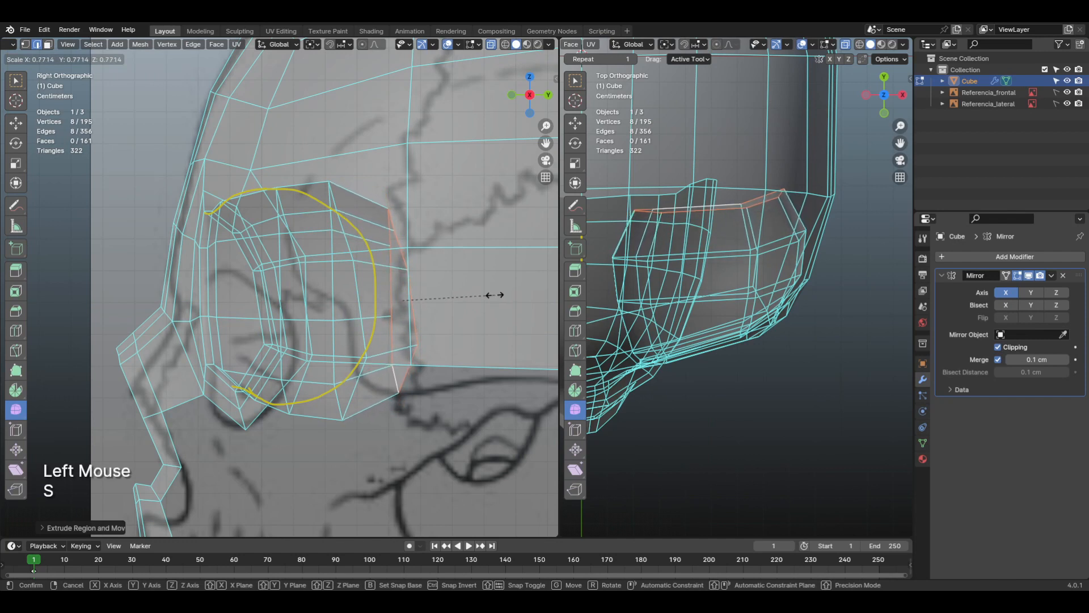
{"action": "left_click", "coordinate": [495, 295]}
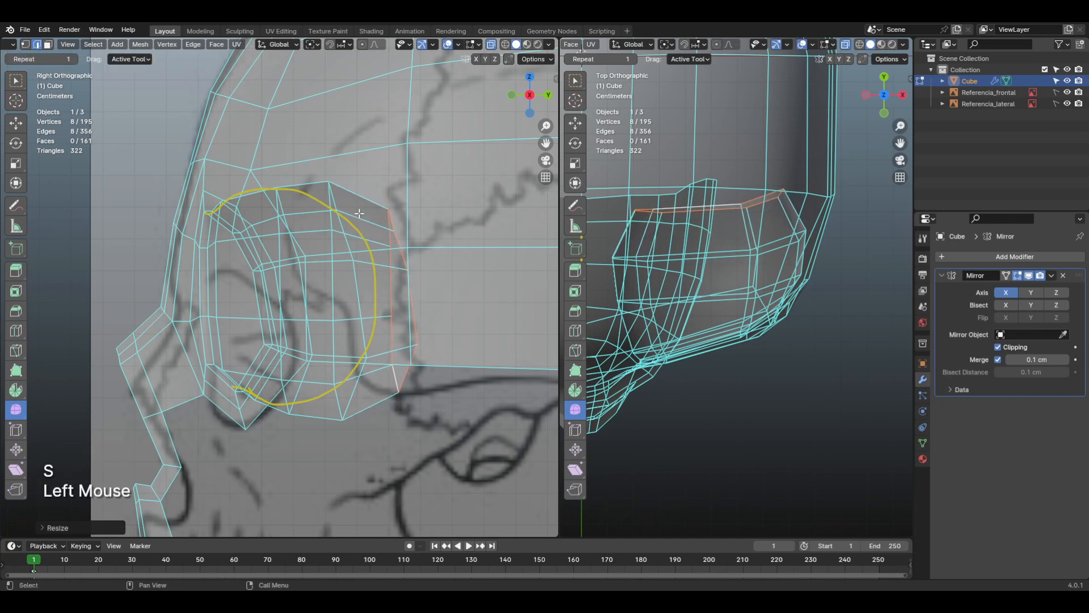
Step: Select the edge loop just in front of the cavity's rear loop and scale it up slightly
{"action": "left_click", "coordinate": [772, 250], "text": "alt"}
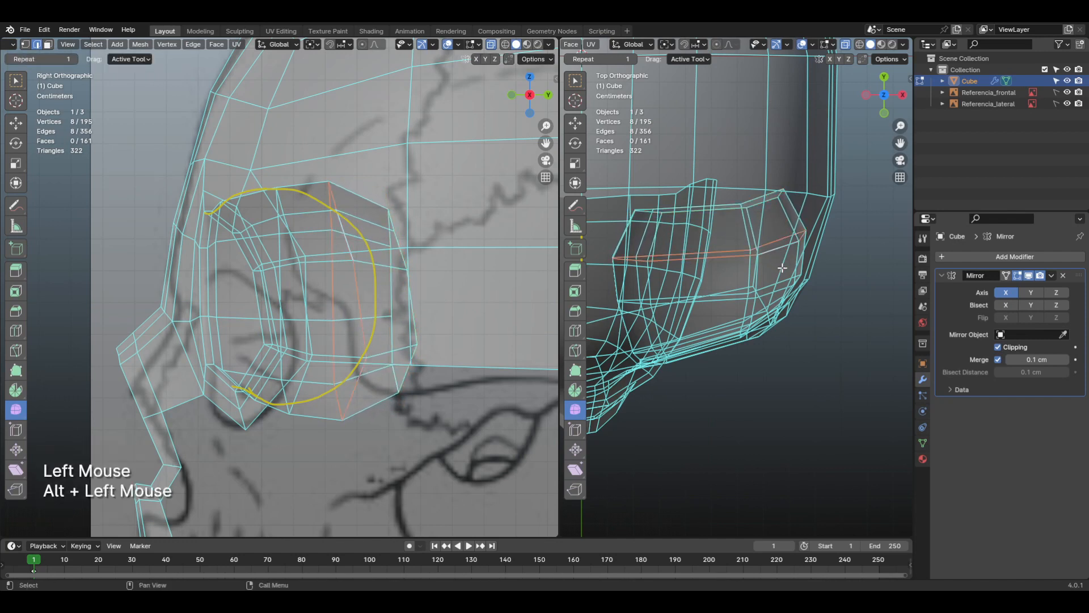
{"action": "key", "text": "s"}
{"action": "left_click", "coordinate": [845, 299]}
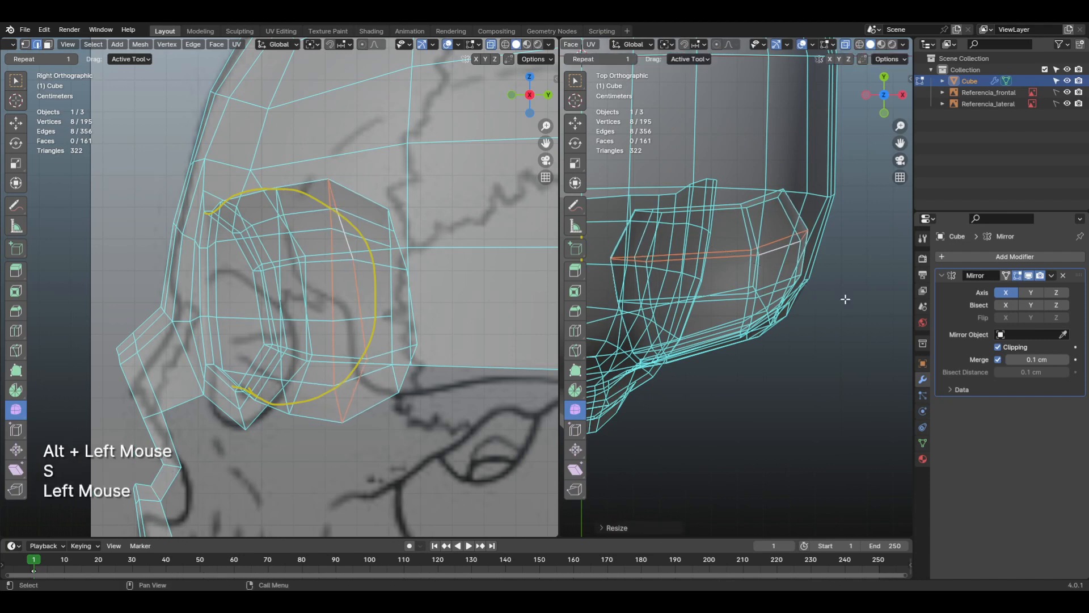
Step: Extrude the cavity's rear edge loop a short distance back and shrink it to round off the socket
{"action": "left_click", "coordinate": [754, 211], "text": "alt"}
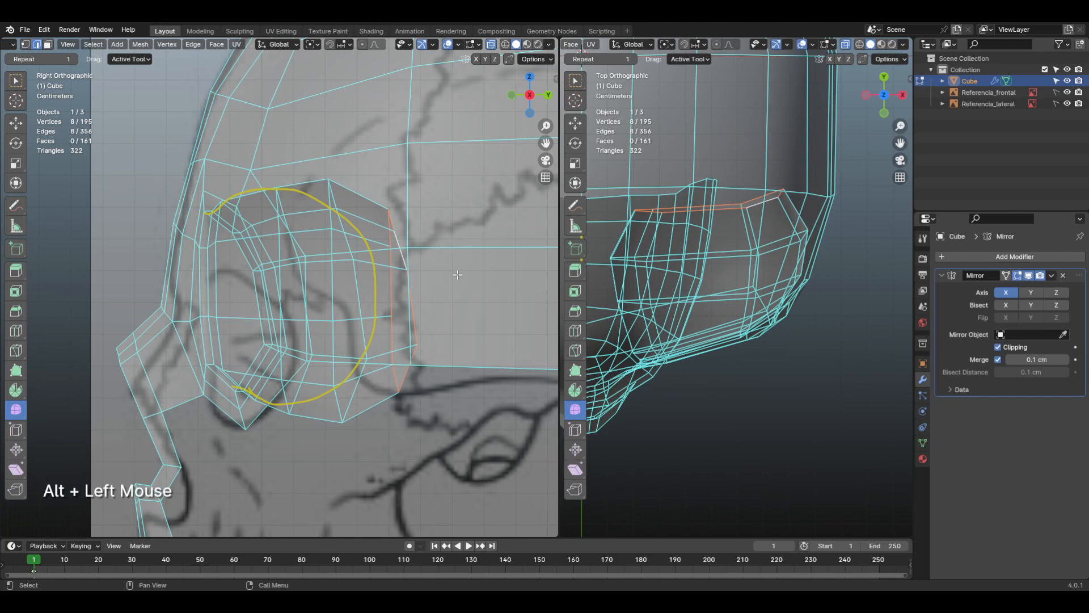
{"action": "key", "text": "e"}
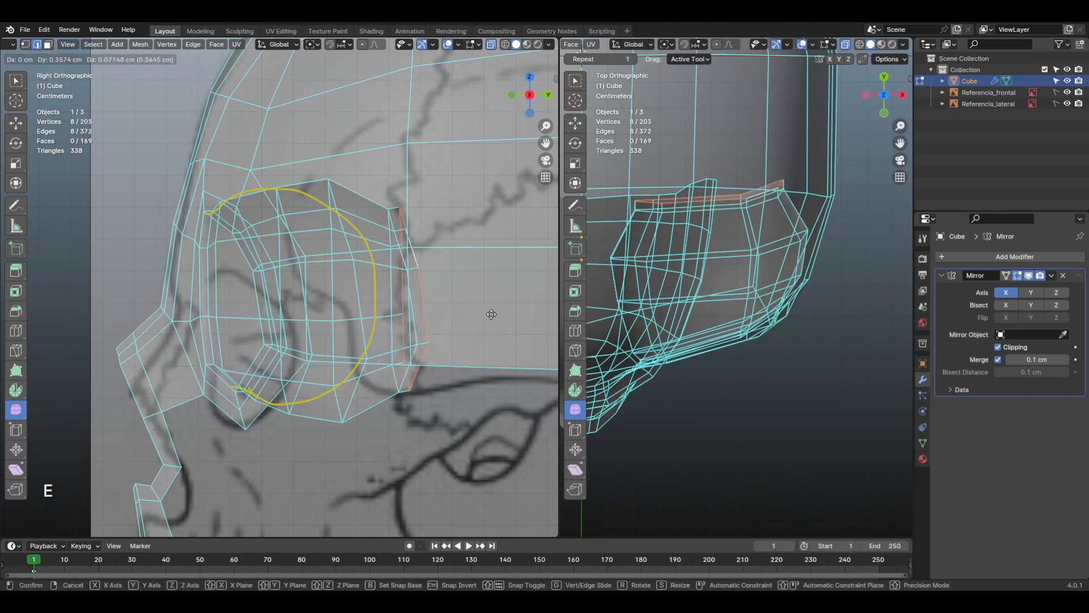
{"action": "left_click", "coordinate": [511, 333]}
{"action": "key", "text": "s"}
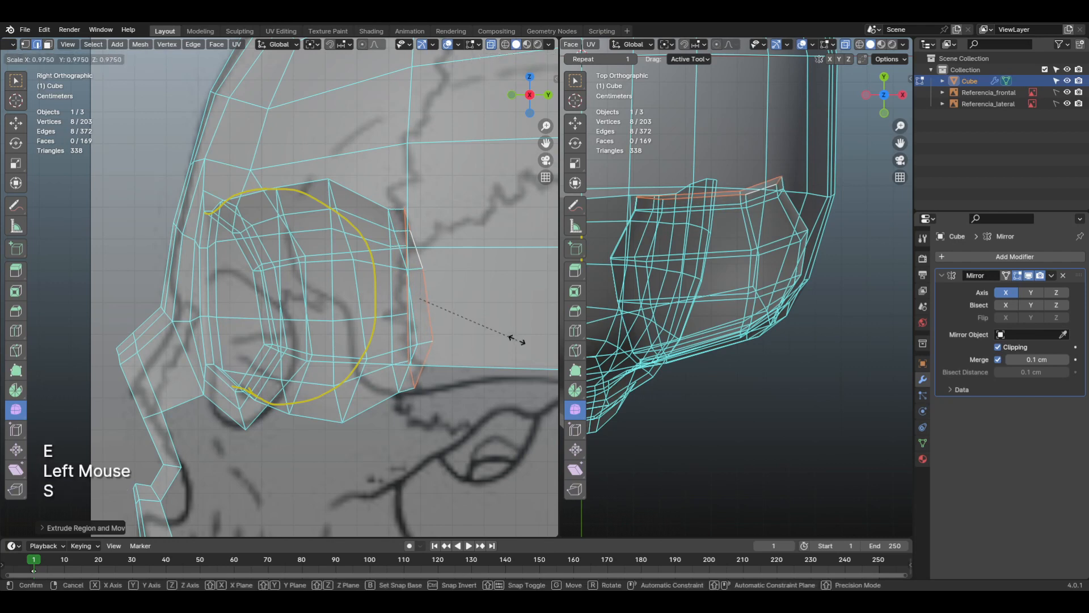
{"action": "left_click", "coordinate": [475, 325]}
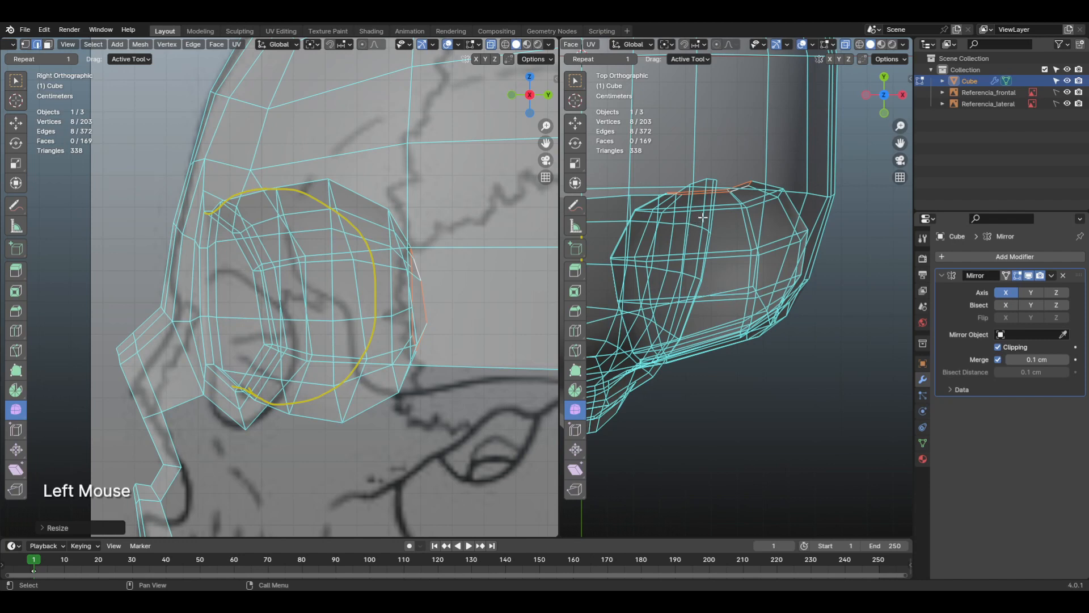
Step: Select the edge loop just in front of the socket's rear opening and scale it up slightly
{"action": "left_click", "coordinate": [728, 210], "text": "alt"}
{"action": "key", "text": "s"}
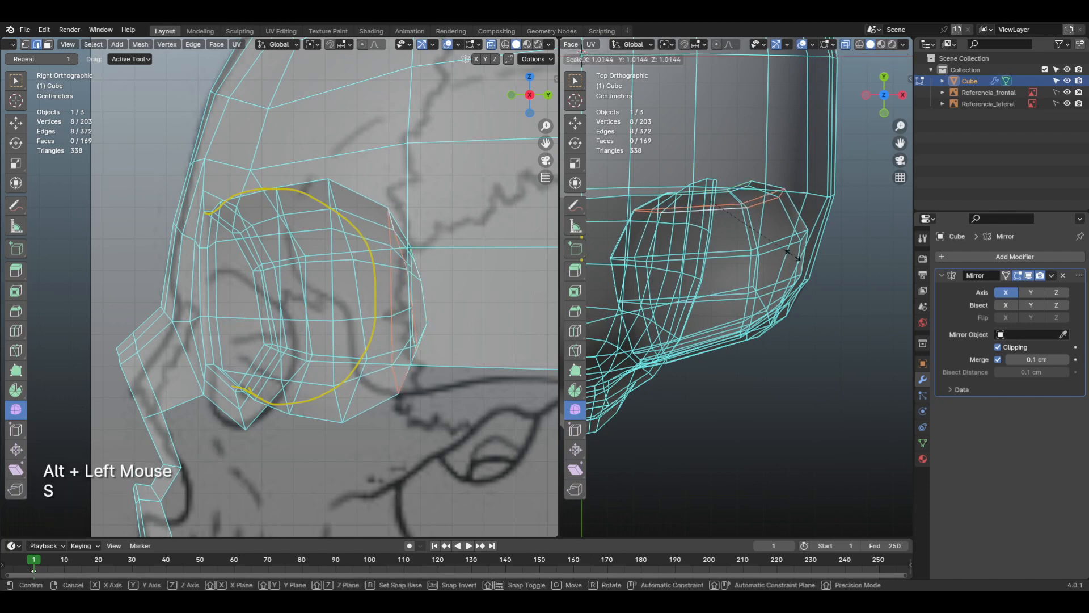
{"action": "left_click", "coordinate": [802, 254]}
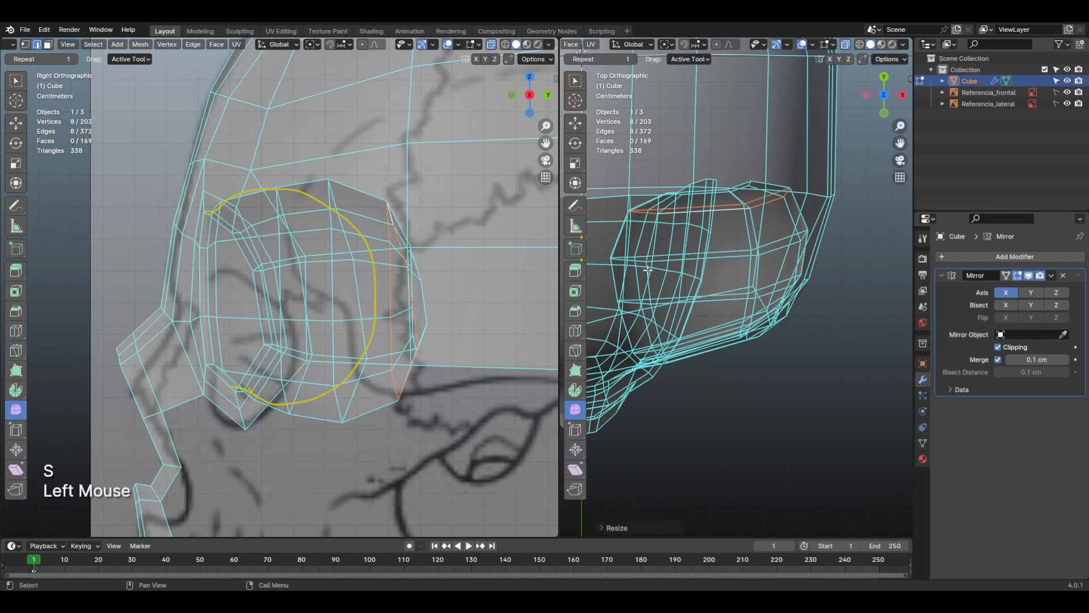
Step: Turn off X-ray in the second viewport and close the socket's rear edge loop with Grid Fill
{"action": "left_click", "coordinate": [752, 190], "text": "alt"}
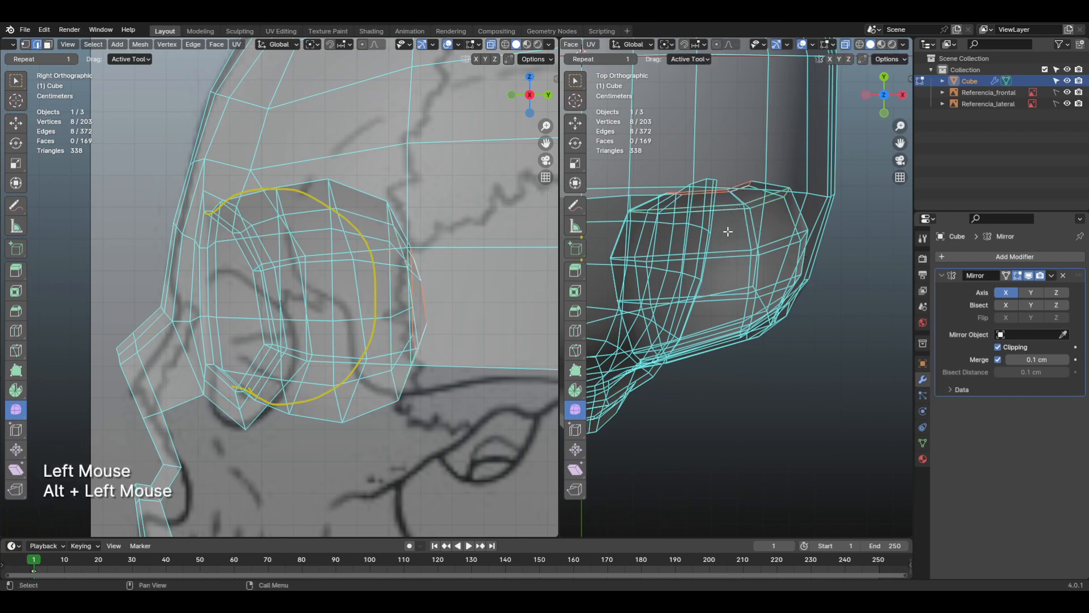
{"action": "left_click", "coordinate": [845, 45]}
{"action": "middle_click_drag", "start_coordinate": [799, 189], "coordinate": [809, 288], "text": "shift"}
{"action": "mouse_move", "coordinate": [706, 337]}
{"action": "middle_mouse_down", "text": "shift"}
{"action": "mouse_move", "coordinate": [686, 319]}
{"action": "mouse_move", "coordinate": [702, 317]}
{"action": "middle_mouse_up", "text": "shift"}
{"action": "middle_click_drag", "start_coordinate": [736, 353], "coordinate": [708, 341], "text": "shift"}
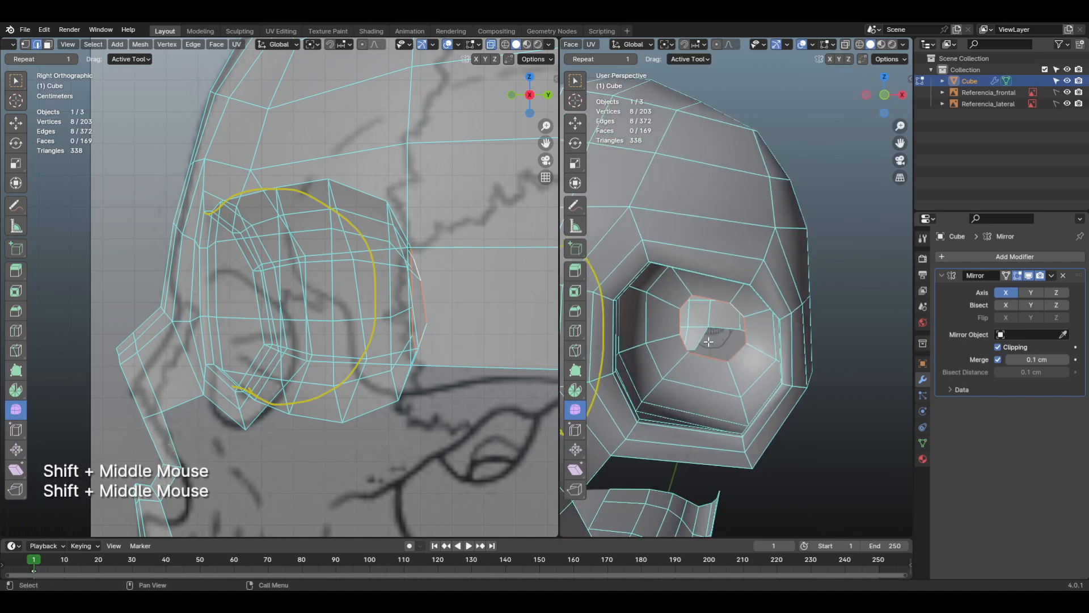
{"action": "key", "text": "ctrl+f"}
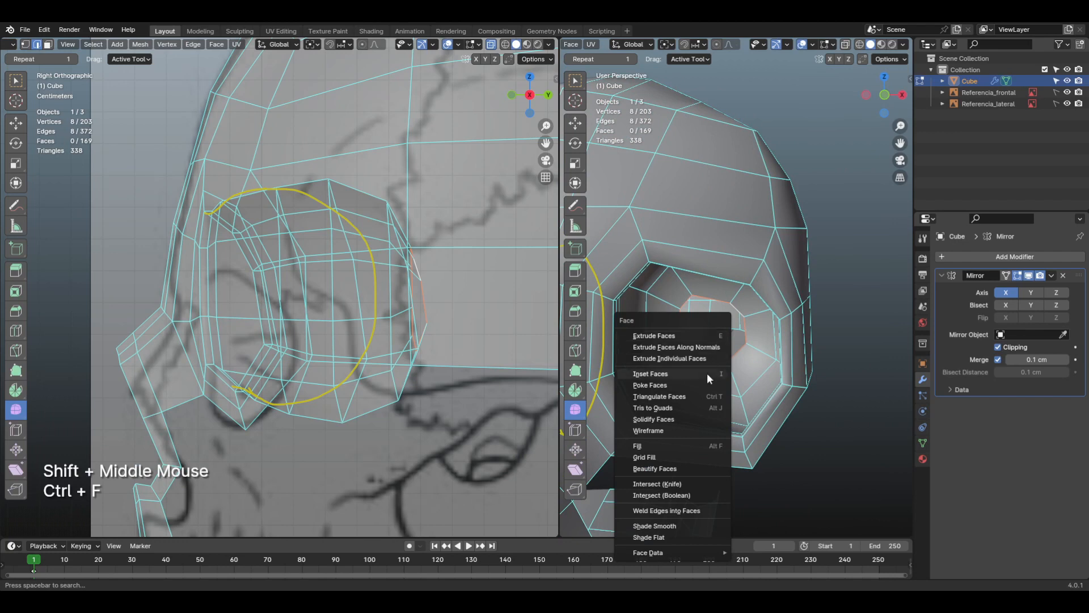
{"action": "left_click", "coordinate": [683, 457]}
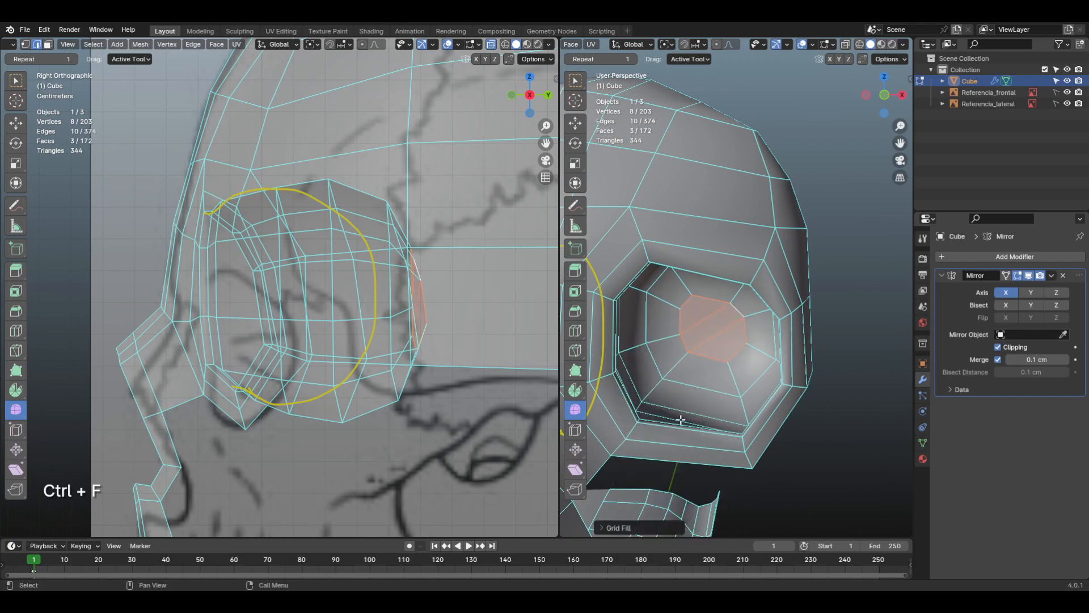
Step: Try different span values for the grid fill at the back of the socket and set Span to 2
{"action": "left_click", "coordinate": [617, 527]}
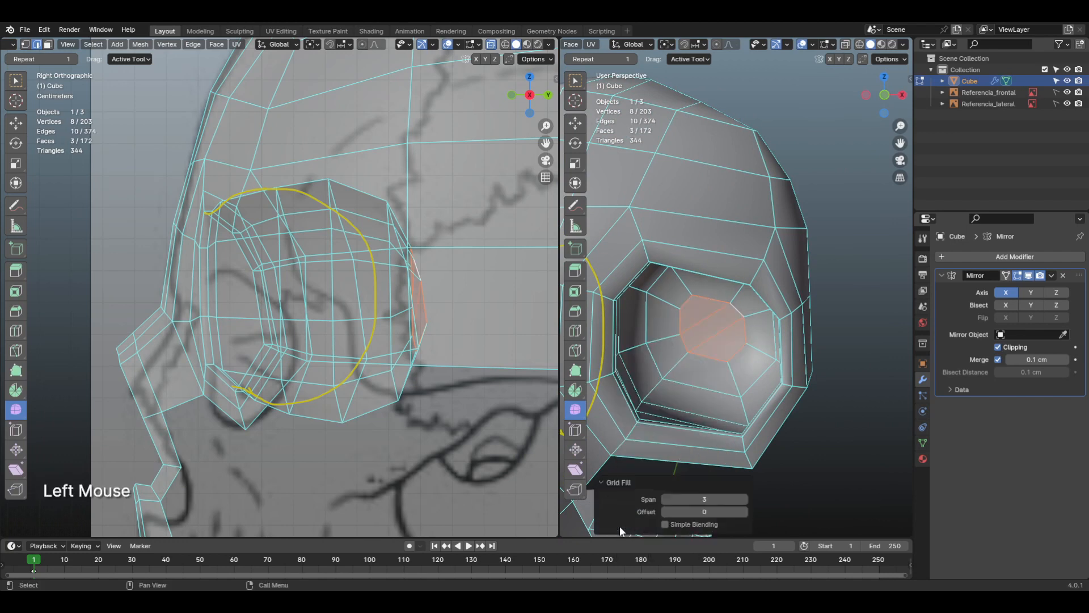
{"action": "left_click", "coordinate": [745, 499]}
{"action": "left_click", "coordinate": [744, 499]}
{"action": "left_click", "coordinate": [667, 500]}
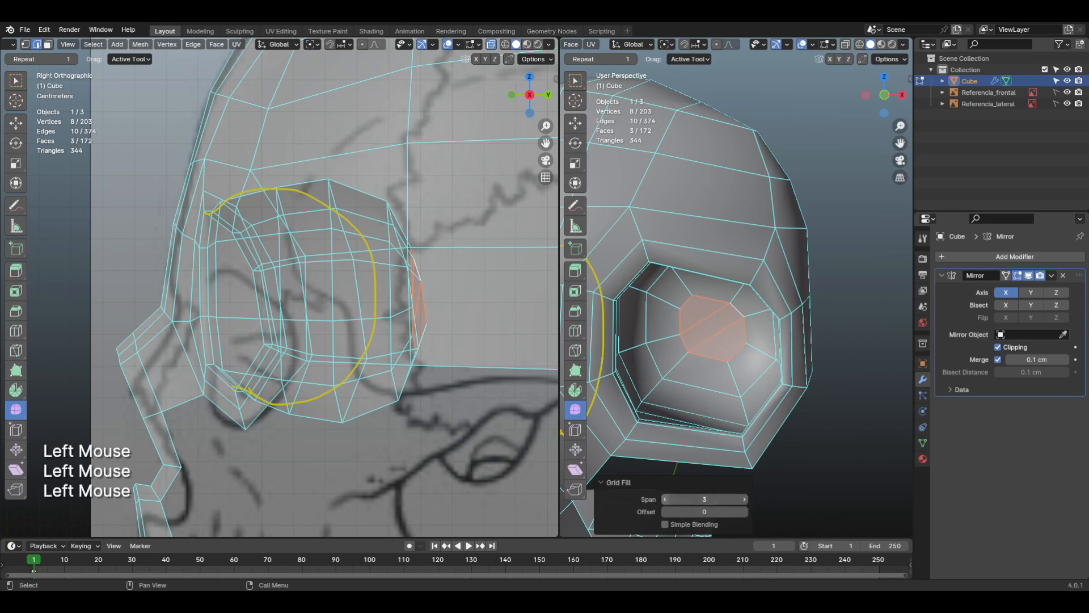
{"action": "middle_click_drag", "start_coordinate": [763, 374], "coordinate": [754, 383], "text": "shift"}
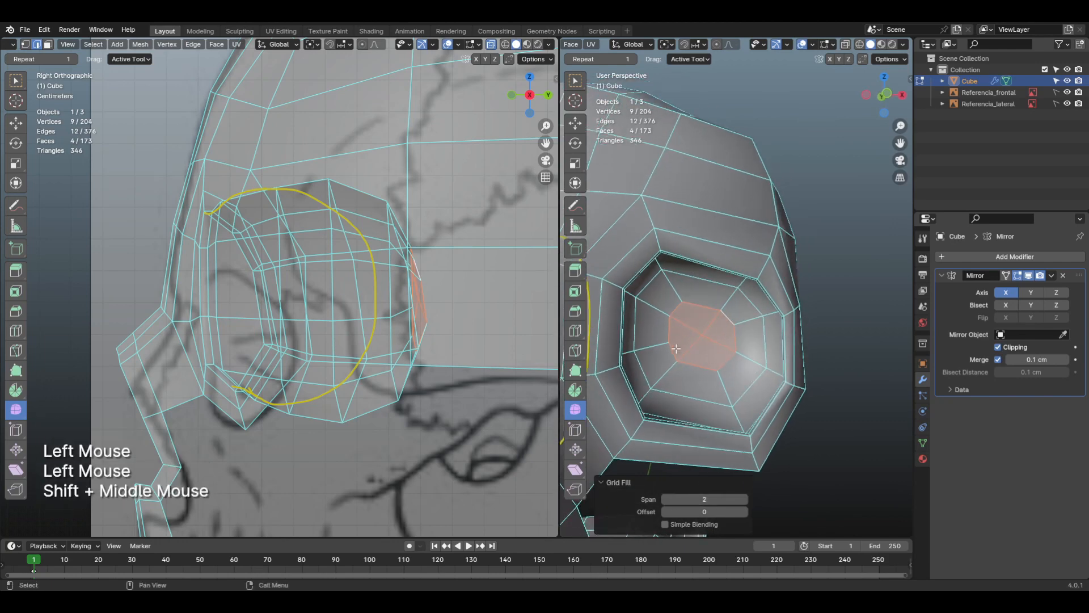
{"action": "middle_click_drag", "start_coordinate": [699, 340], "coordinate": [720, 313]}
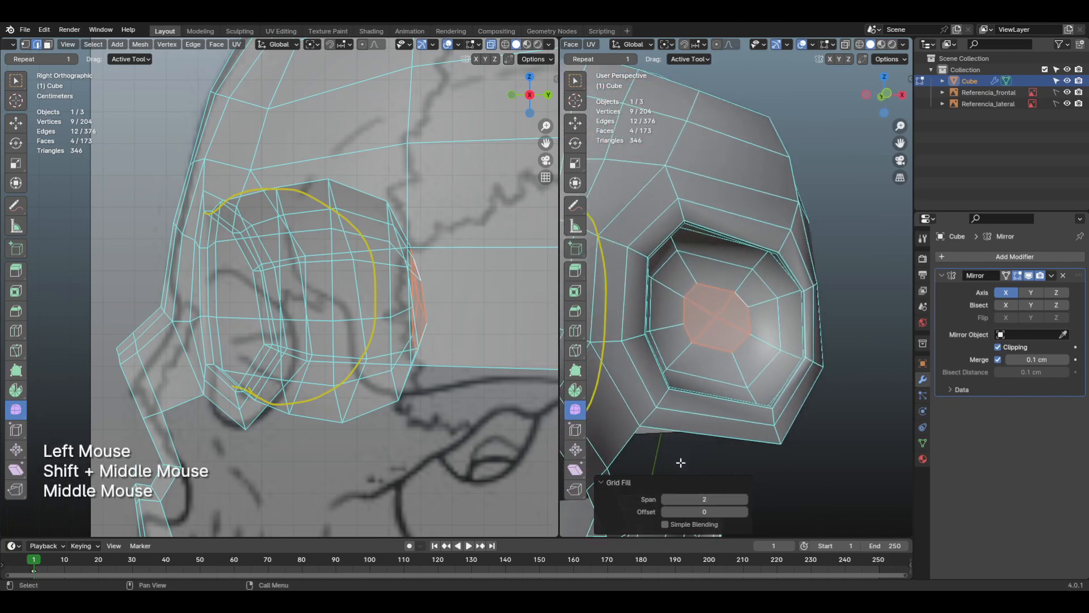
{"action": "left_click", "coordinate": [665, 500]}
{"action": "left_click", "coordinate": [665, 499]}
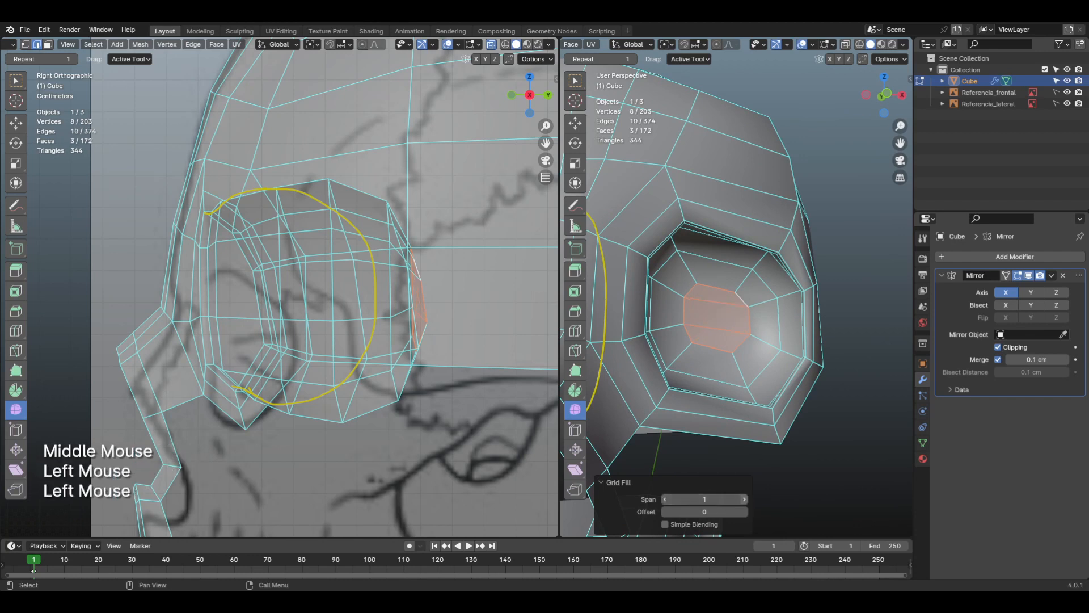
{"action": "left_click", "coordinate": [743, 499]}
{"action": "left_click", "coordinate": [743, 499]}
{"action": "left_click", "coordinate": [666, 499]}
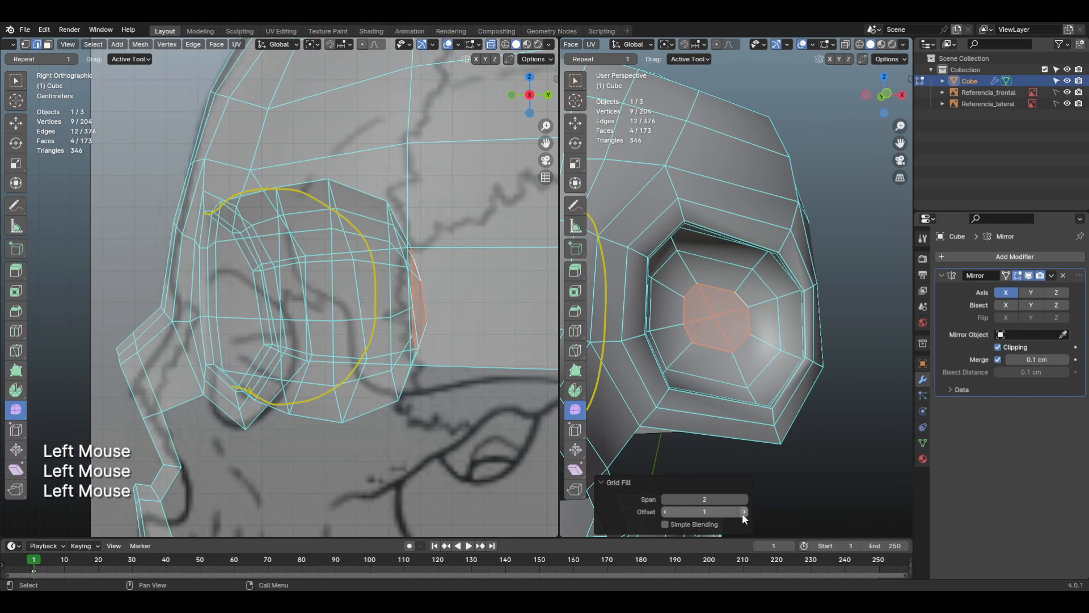
Step: Compare the grid fill's orientations from the front view and set its Offset to 3
{"action": "middle_click_drag", "start_coordinate": [729, 385], "coordinate": [732, 369]}
{"action": "key", "text": "KP_1"}
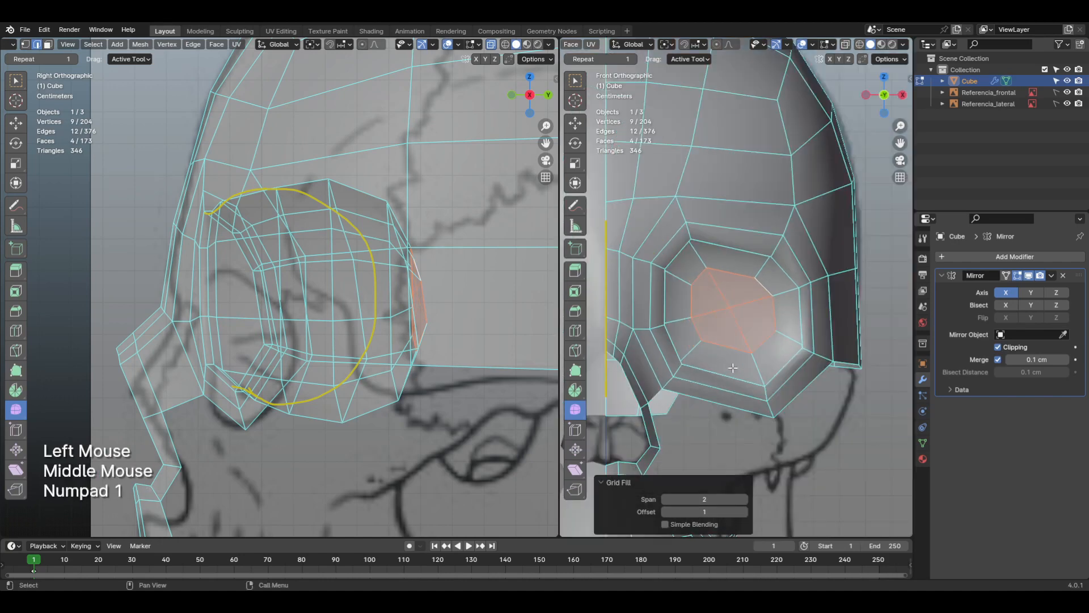
{"action": "left_click", "coordinate": [745, 511]}
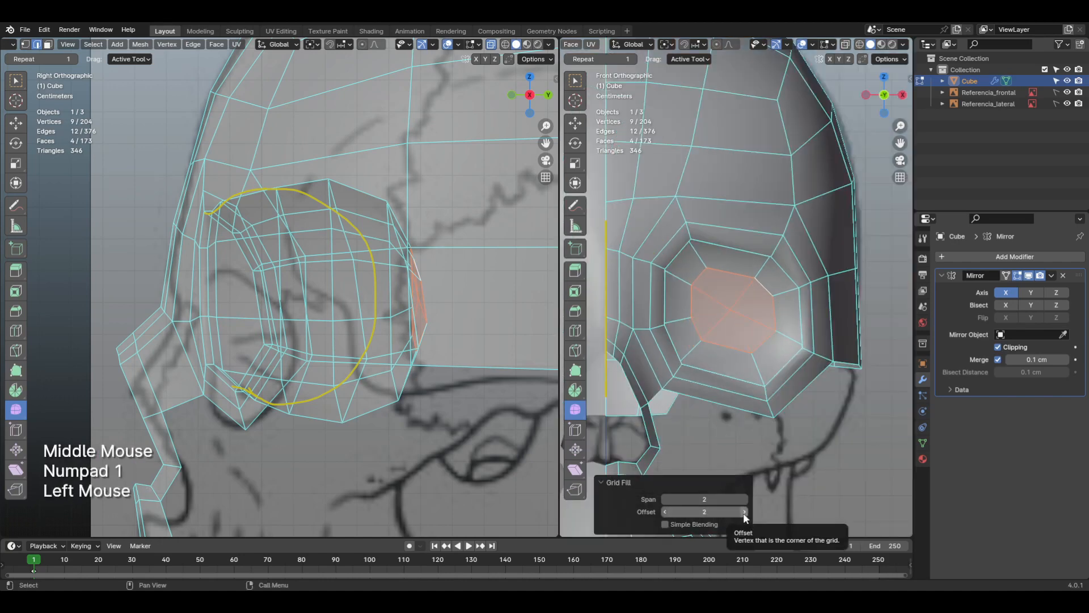
{"action": "left_click", "coordinate": [744, 512]}
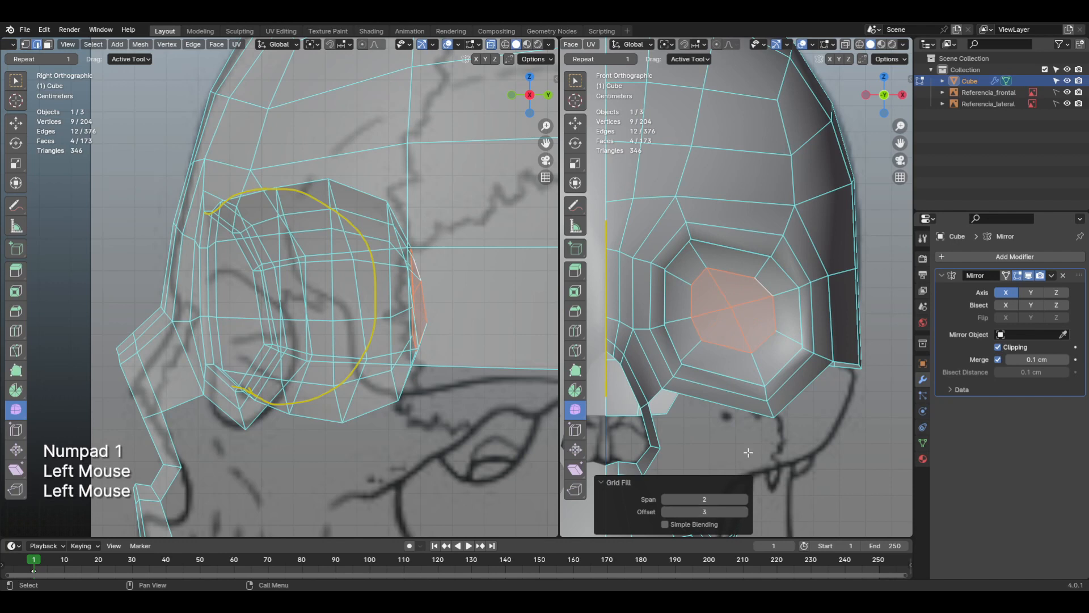
{"action": "middle_click_drag", "start_coordinate": [748, 381], "coordinate": [760, 421], "text": "shift"}
{"action": "scroll", "coordinate": [761, 421], "scroll_direction": "down", "scroll_amount": 2}
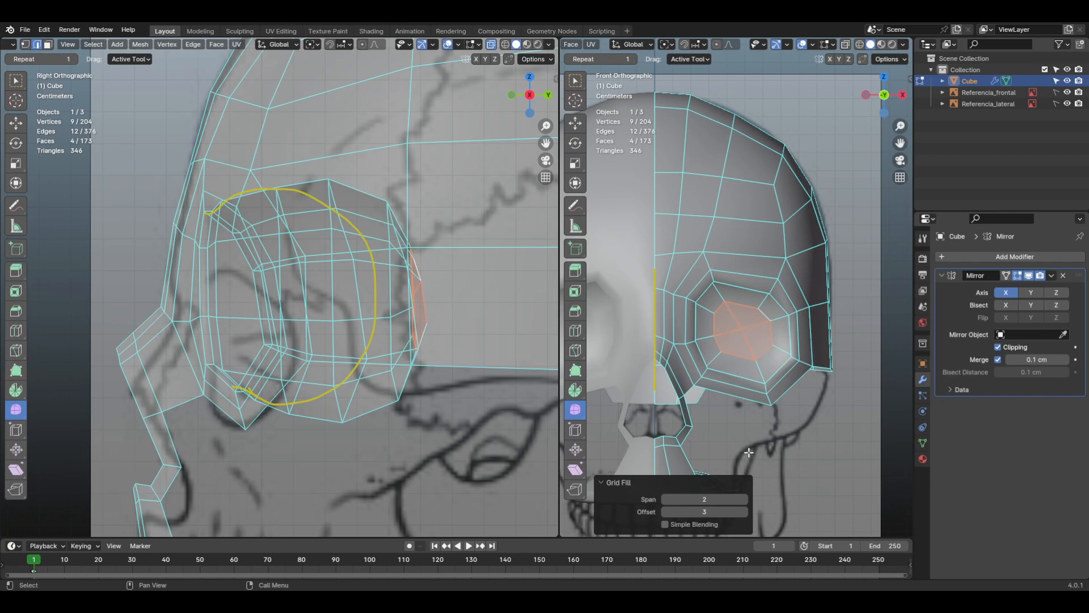
{"action": "middle_click_drag", "start_coordinate": [795, 338], "coordinate": [766, 322], "text": "shift"}
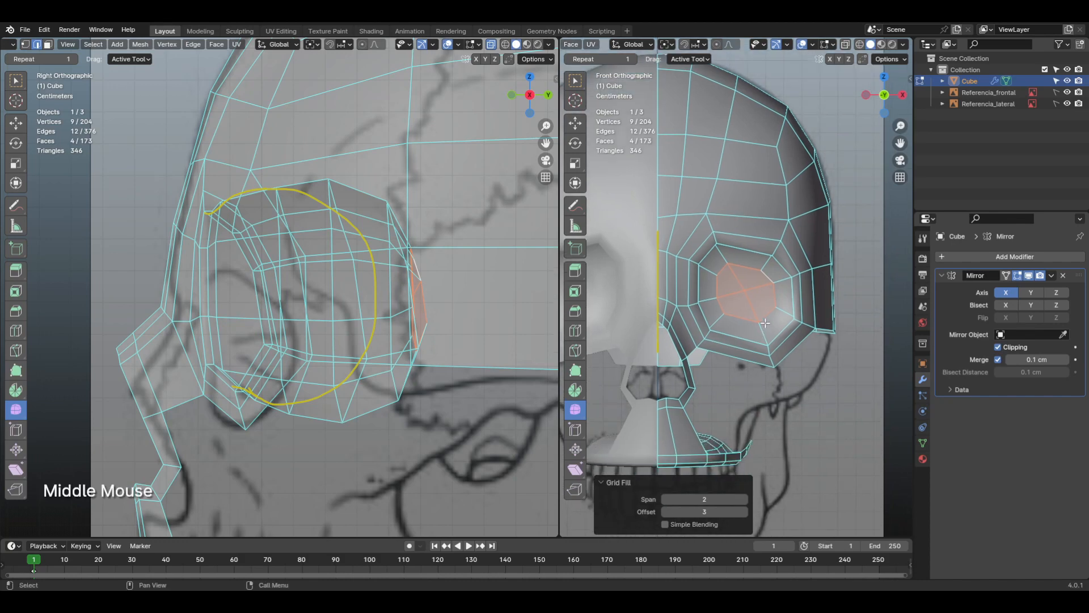
{"action": "scroll", "coordinate": [765, 321], "scroll_direction": "up", "scroll_amount": 2}
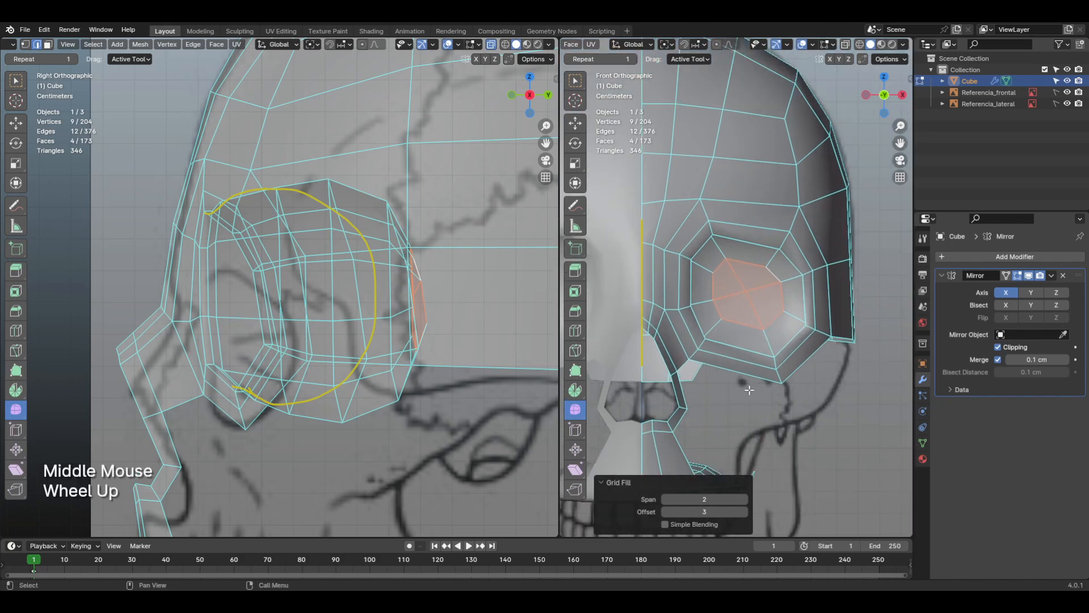
{"action": "left_click", "coordinate": [632, 482]}
Step: Erase the yellow annotation arc drawn around the eye socket
{"action": "mouse_move", "coordinate": [811, 374]}
{"action": "middle_mouse_down", "text": "shift"}
{"action": "mouse_move", "coordinate": [800, 326]}
{"action": "mouse_move", "coordinate": [810, 358]}
{"action": "mouse_move", "coordinate": [759, 349]}
{"action": "middle_mouse_up", "text": "shift"}
{"action": "key", "text": "d"}
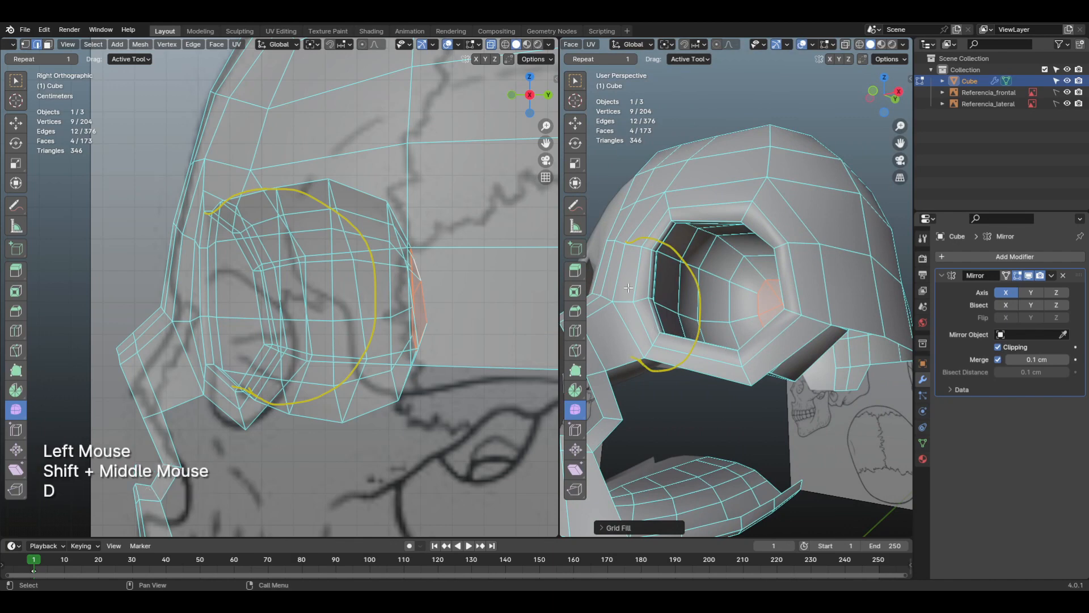
{"action": "mouse_move", "coordinate": [626, 242]}
{"action": "right_mouse_down"}
{"action": "mouse_move", "coordinate": [675, 236]}
{"action": "mouse_move", "coordinate": [644, 376]}
{"action": "right_mouse_up"}
{"action": "key", "text": "d"}
Step: Grow the selection from the filled cap by three rings of faces and smooth the vertices of the socket interior
{"action": "middle_click_drag", "start_coordinate": [760, 335], "coordinate": [824, 366], "text": "shift"}
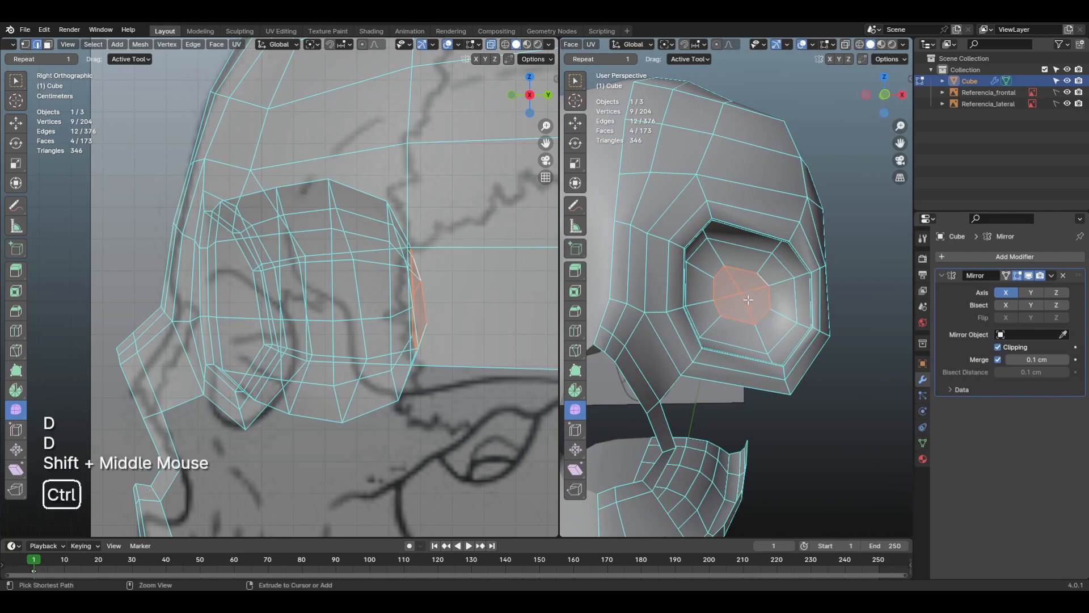
{"action": "key", "text": "ctrl+KP_Add"}
{"action": "mouse_move", "coordinate": [780, 329]}
{"action": "middle_mouse_down"}
{"action": "mouse_move", "coordinate": [778, 319]}
{"action": "mouse_move", "coordinate": [768, 339]}
{"action": "middle_mouse_up"}
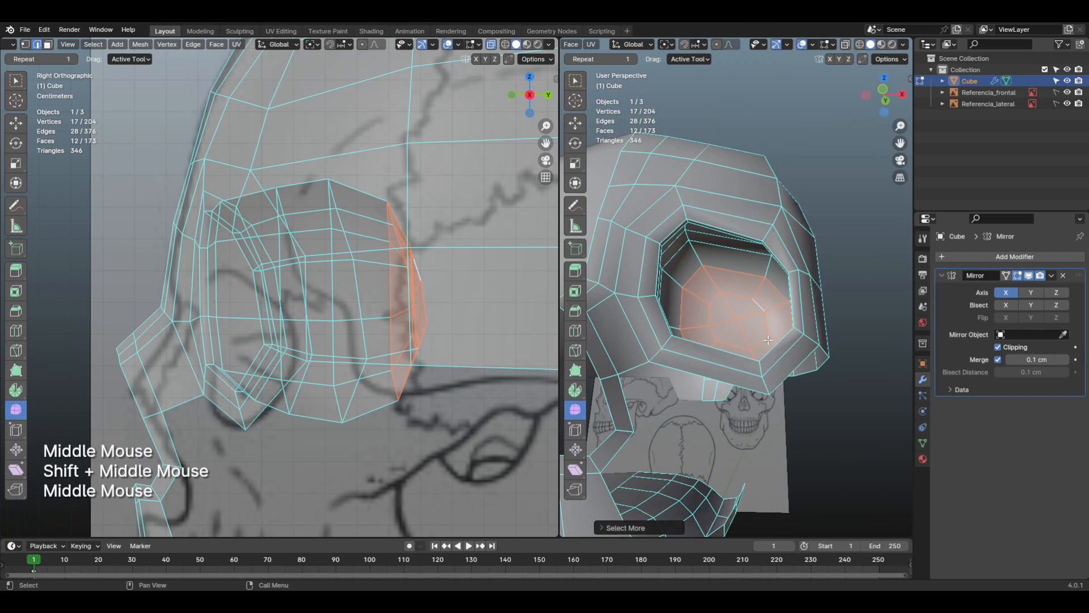
{"action": "key", "text": "ctrl+KP_Add"}
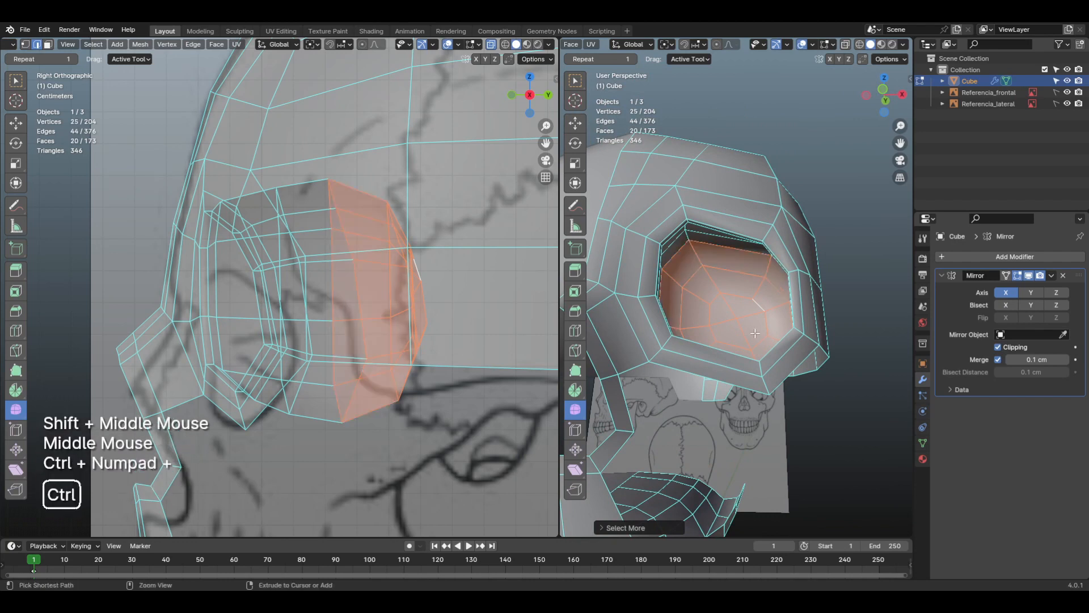
{"action": "key", "text": "ctrl+KP_Add"}
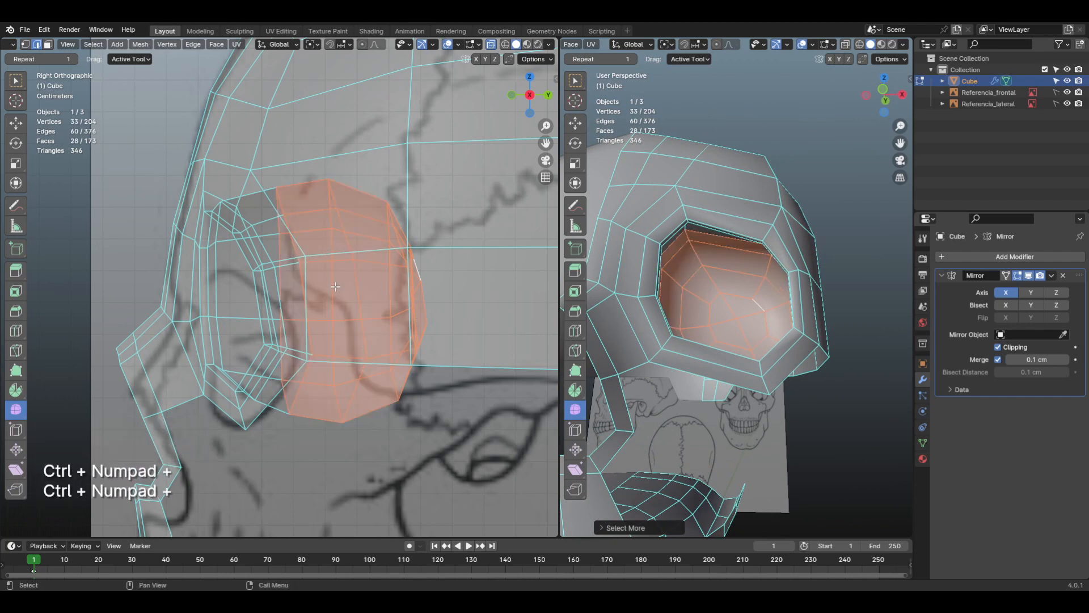
{"action": "left_click", "coordinate": [590, 405]}
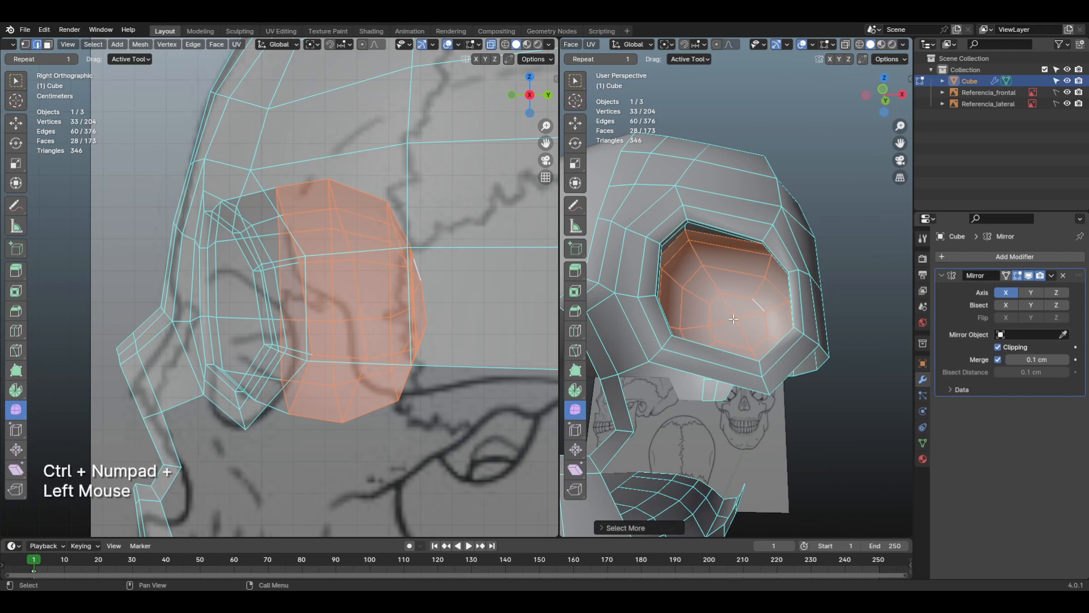
{"action": "left_click_drag", "start_coordinate": [734, 319], "coordinate": [773, 412]}
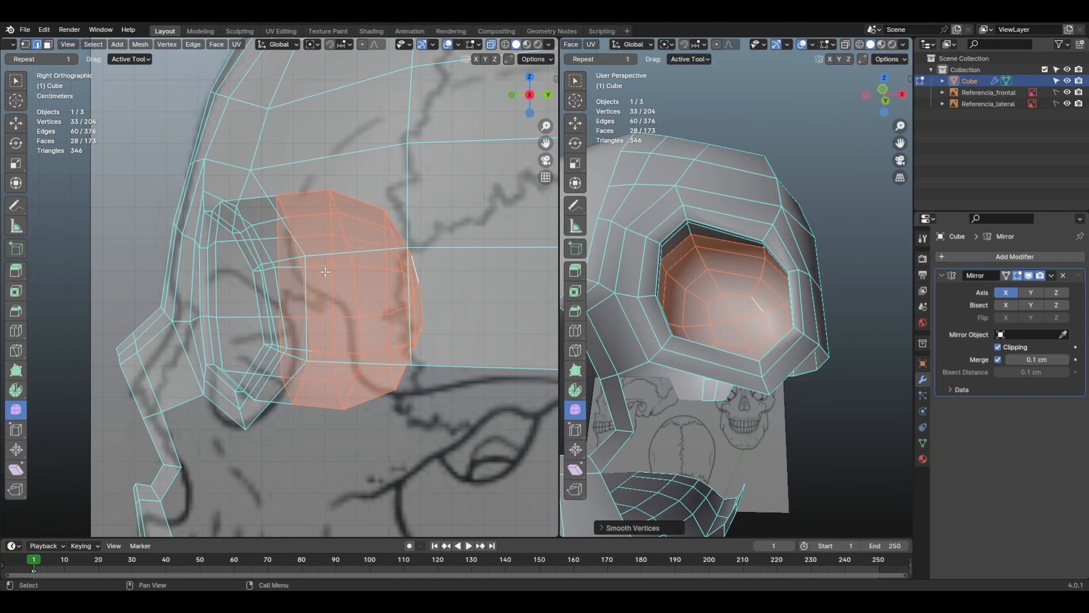
Step: Select the socket's edge loop at the front border of the smoothed area and scale it up to about 1.08
{"action": "key", "text": "2"}
{"action": "left_click", "coordinate": [278, 201], "text": "alt"}
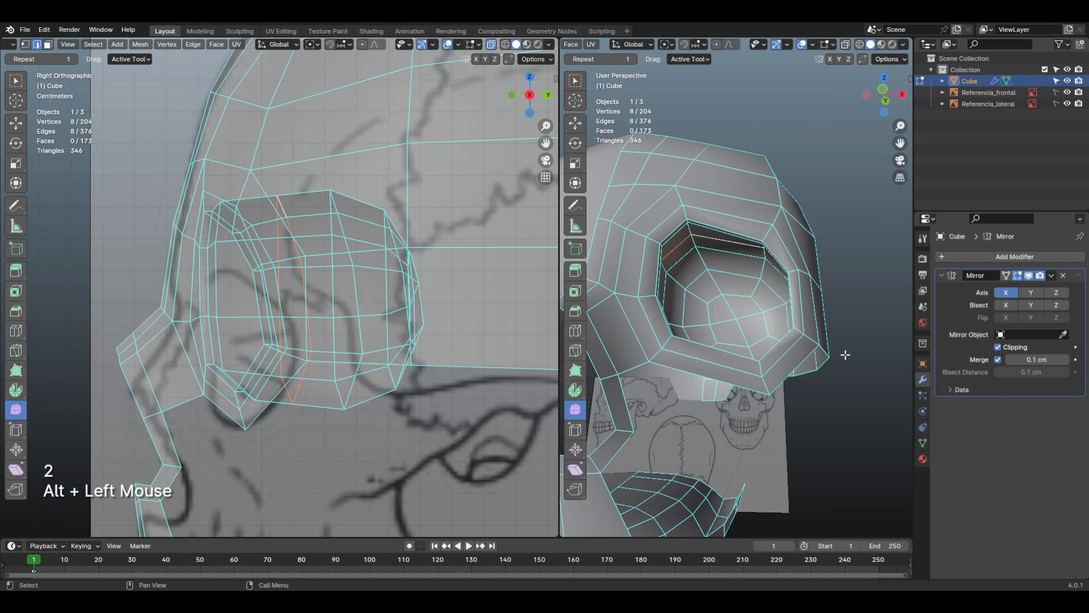
{"action": "key", "text": "s"}
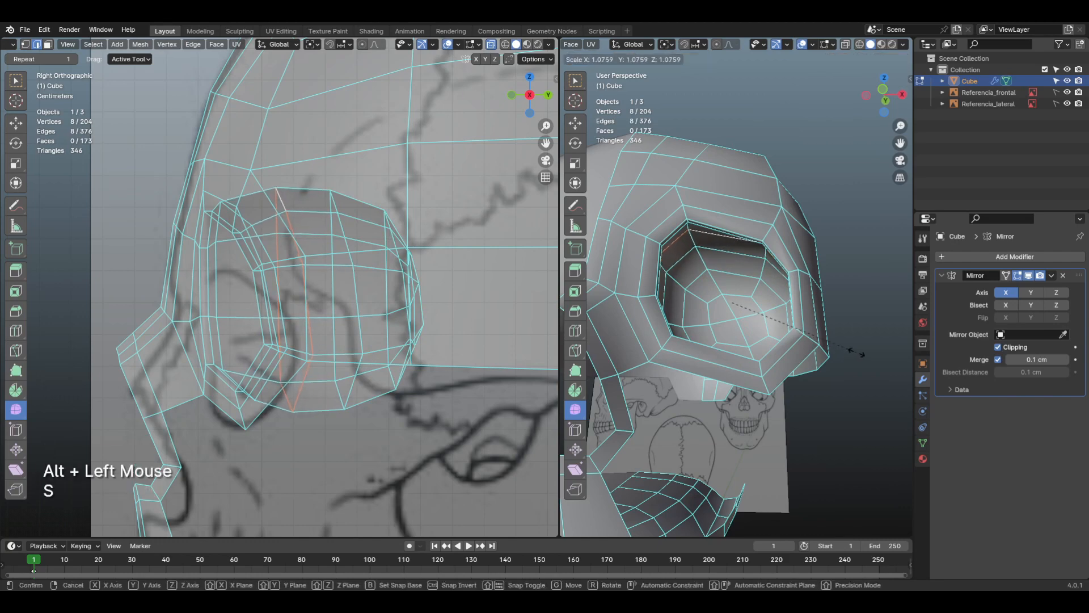
{"action": "left_click", "coordinate": [857, 353]}
Step: Examine both eye sockets on the mirrored skull in Object Mode, then return to Edit Mode
{"action": "middle_click_drag", "start_coordinate": [857, 352], "coordinate": [785, 376], "text": "shift"}
{"action": "key", "text": "Tab"}
{"action": "left_click", "coordinate": [699, 377]}
{"action": "scroll", "coordinate": [755, 380], "scroll_direction": "down", "scroll_amount": 3}
{"action": "middle_click_drag", "start_coordinate": [785, 375], "coordinate": [759, 361]}
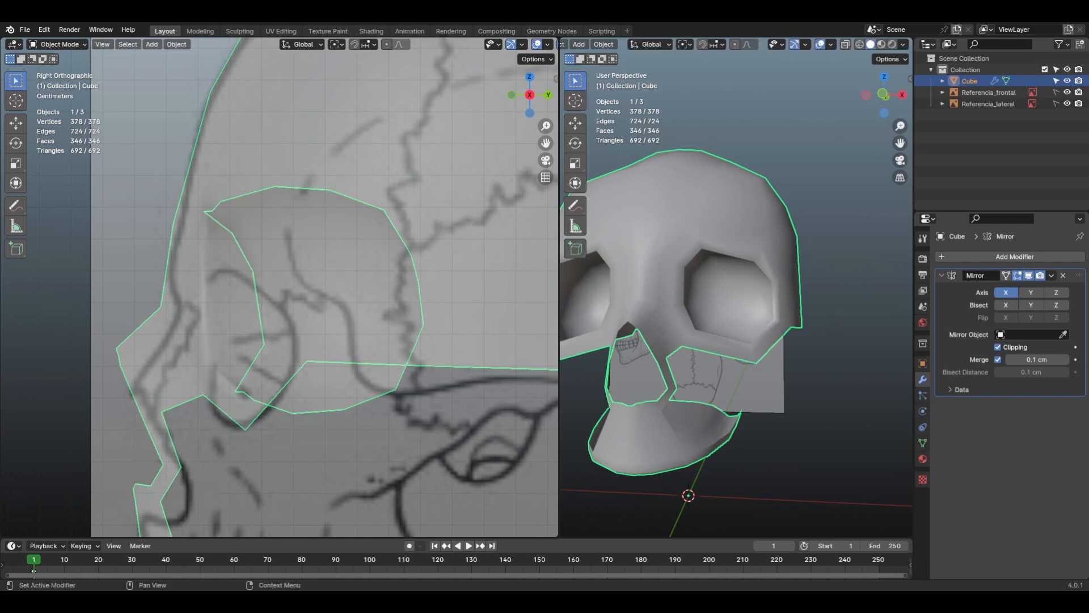
{"action": "middle_click_drag", "start_coordinate": [738, 289], "coordinate": [756, 286]}
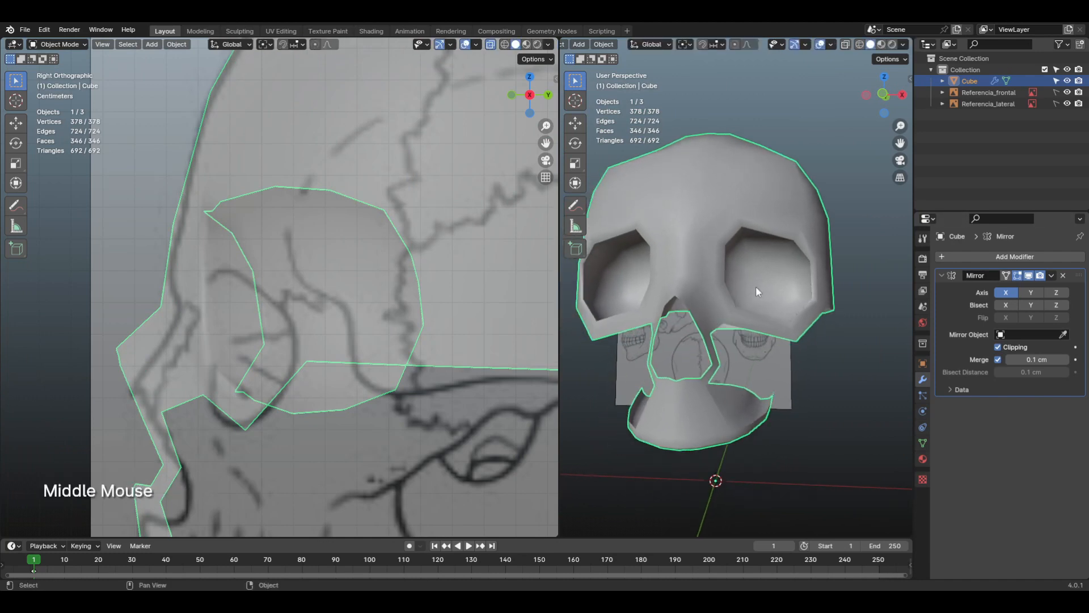
{"action": "key", "text": "Tab"}
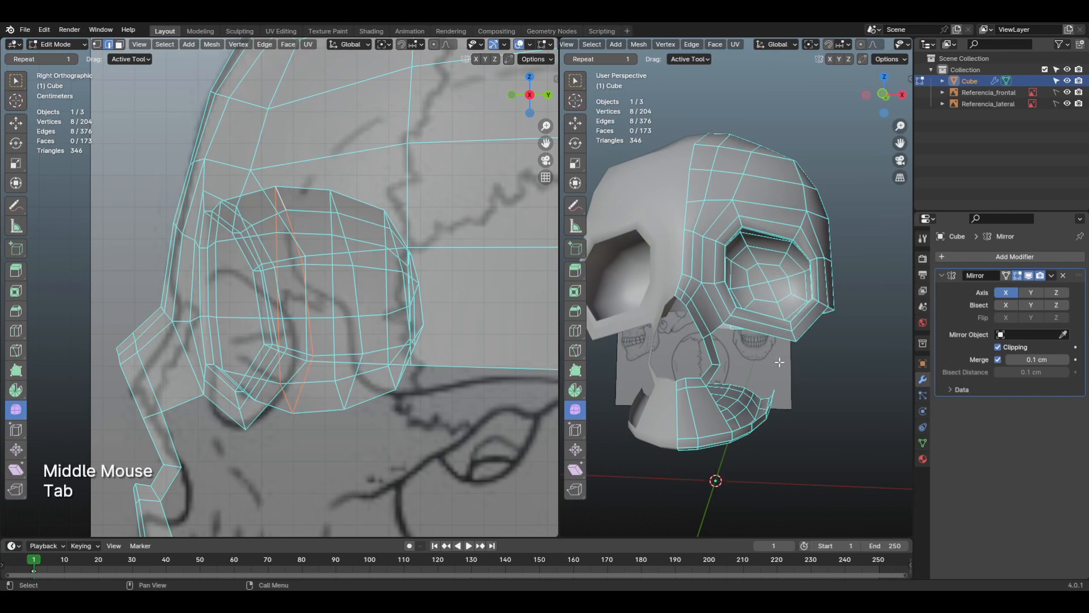
Step: Examine the open area between the eye socket and upper jaw against the side reference and in perspective
{"action": "scroll", "coordinate": [482, 350], "scroll_direction": "down", "scroll_amount": 2}
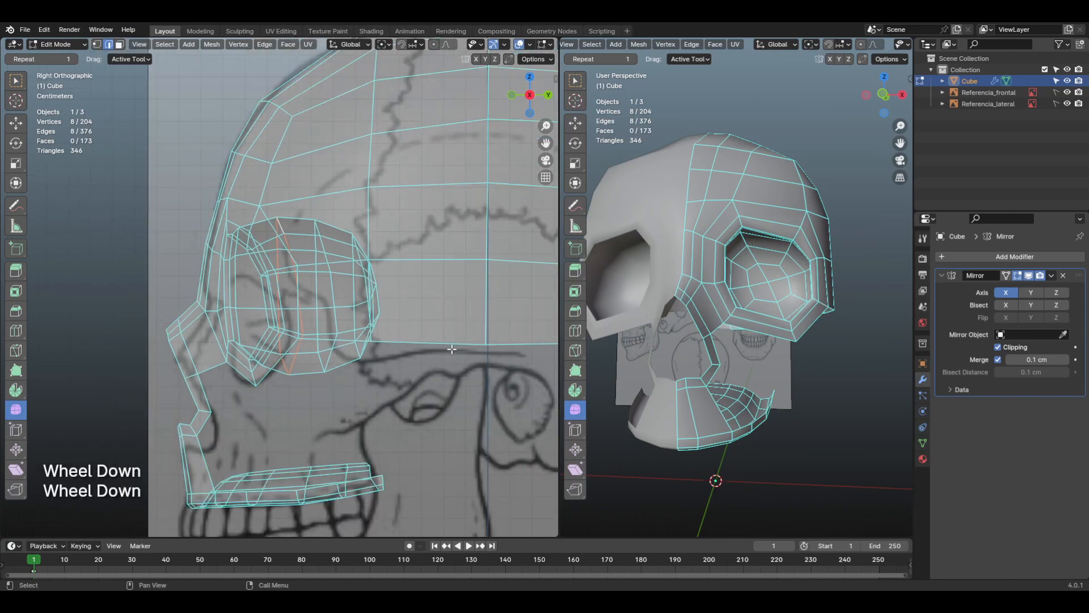
{"action": "middle_click_drag", "start_coordinate": [461, 352], "coordinate": [417, 353]}
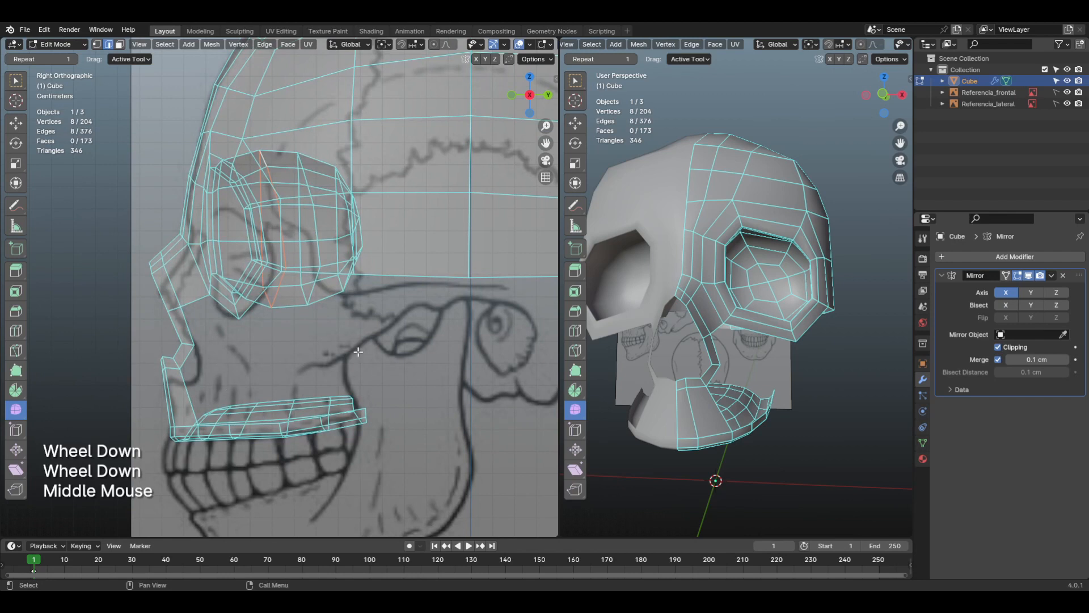
{"action": "middle_click_drag", "start_coordinate": [317, 342], "coordinate": [204, 390]}
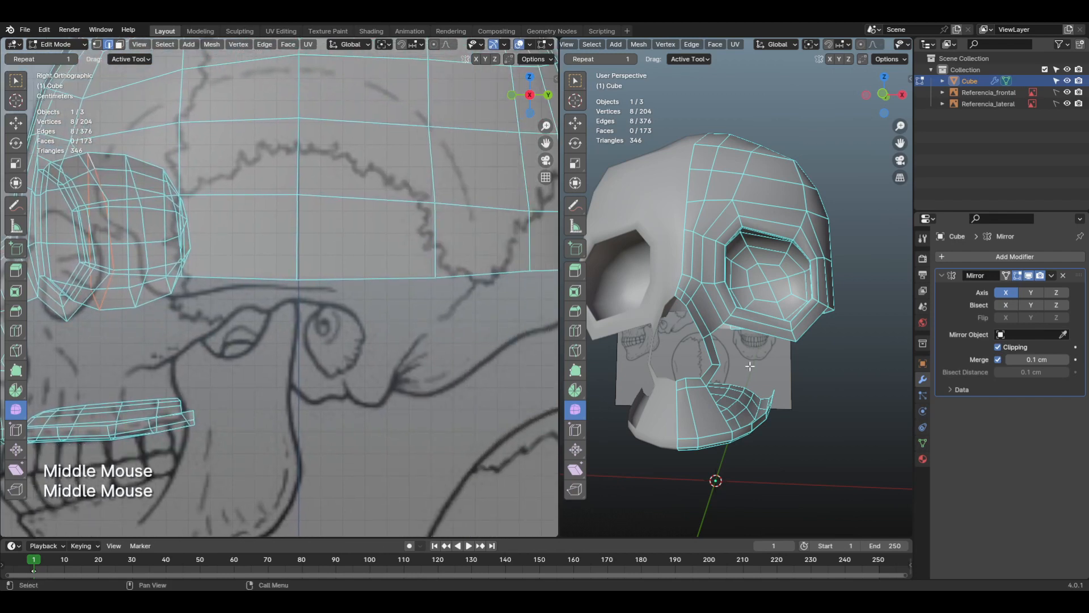
{"action": "middle_click_drag", "start_coordinate": [750, 366], "coordinate": [808, 383]}
{"action": "scroll", "coordinate": [744, 365], "scroll_direction": "up", "scroll_amount": 1}
{"action": "scroll", "coordinate": [760, 351], "scroll_direction": "up", "scroll_amount": 1}
{"action": "left_click", "coordinate": [798, 313]}
{"action": "left_click", "coordinate": [670, 373]}
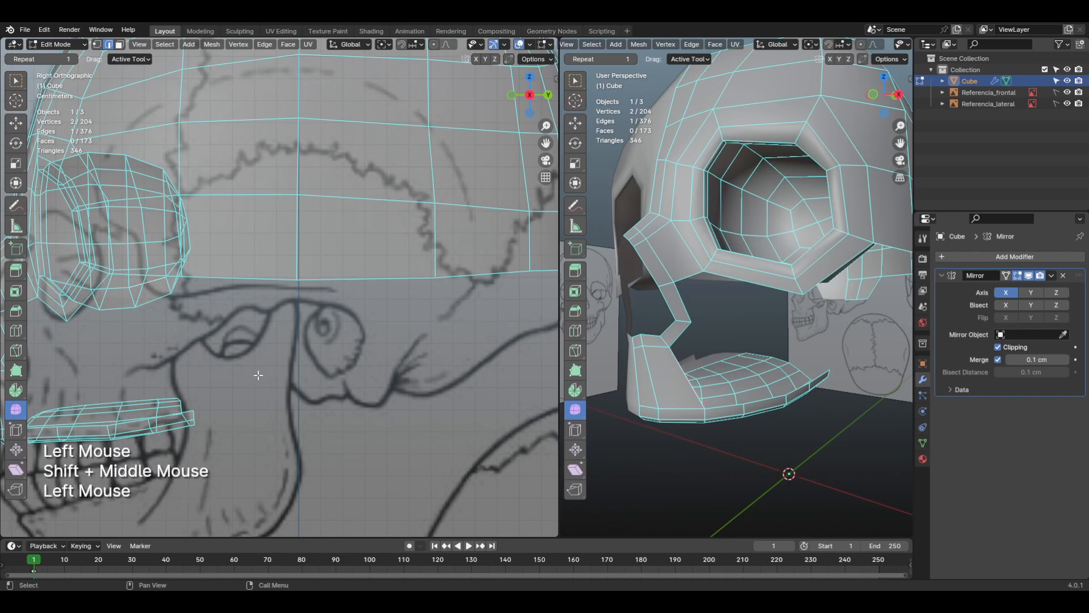
{"action": "middle_click_drag", "start_coordinate": [258, 375], "coordinate": [343, 329]}
{"action": "middle_click_drag", "start_coordinate": [200, 348], "coordinate": [333, 351]}
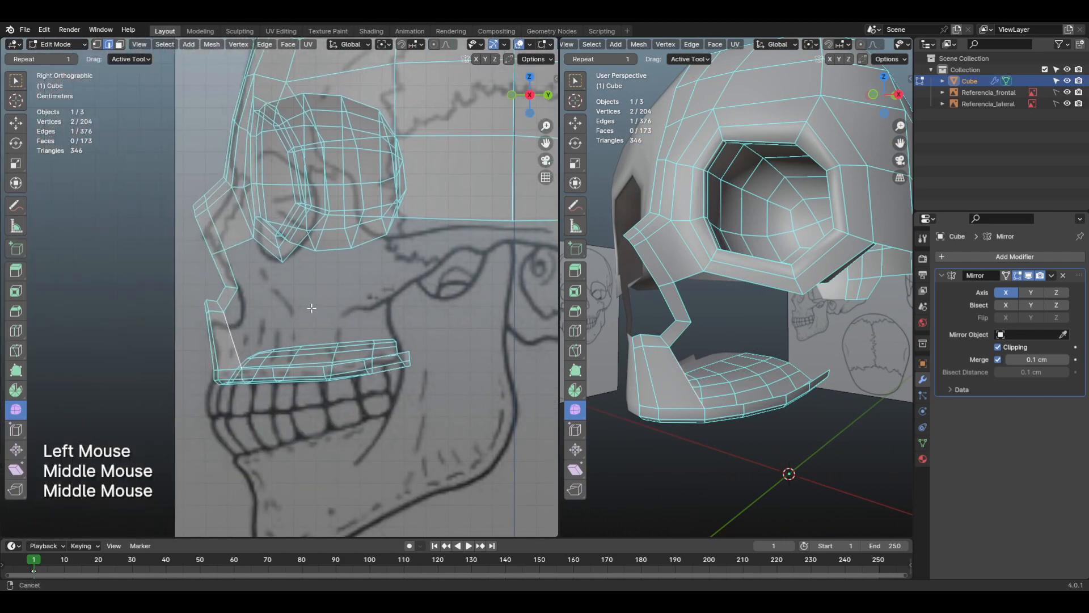
{"action": "scroll", "coordinate": [236, 357], "scroll_direction": "up", "scroll_amount": 2}
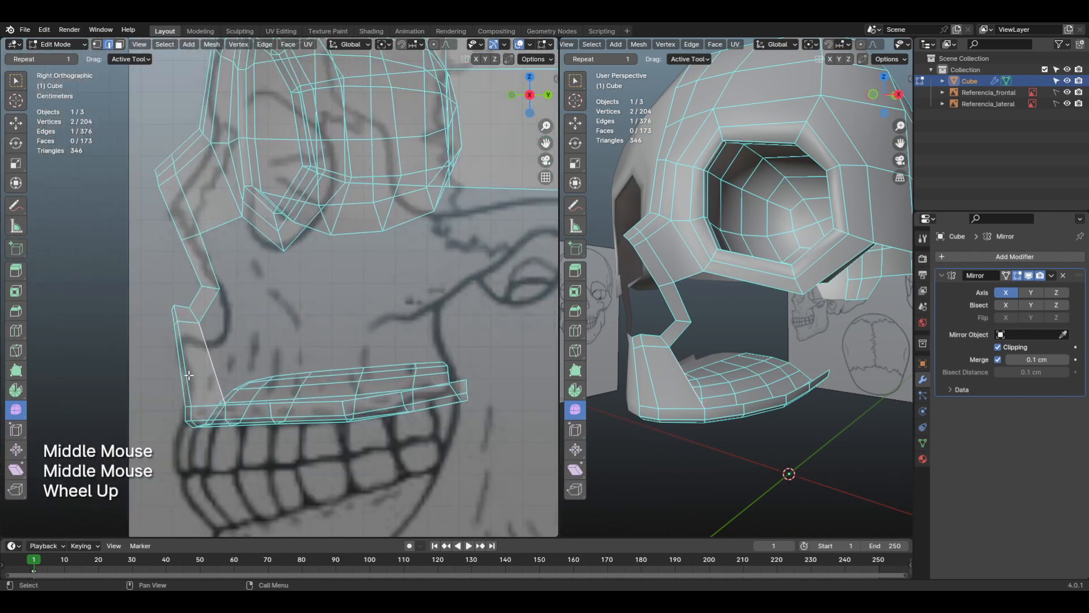
Step: Sketch a slanted annotation line across the front of the upper jaw in the side view and erase it
{"action": "left_click_drag", "start_coordinate": [164, 376], "coordinate": [273, 357]}
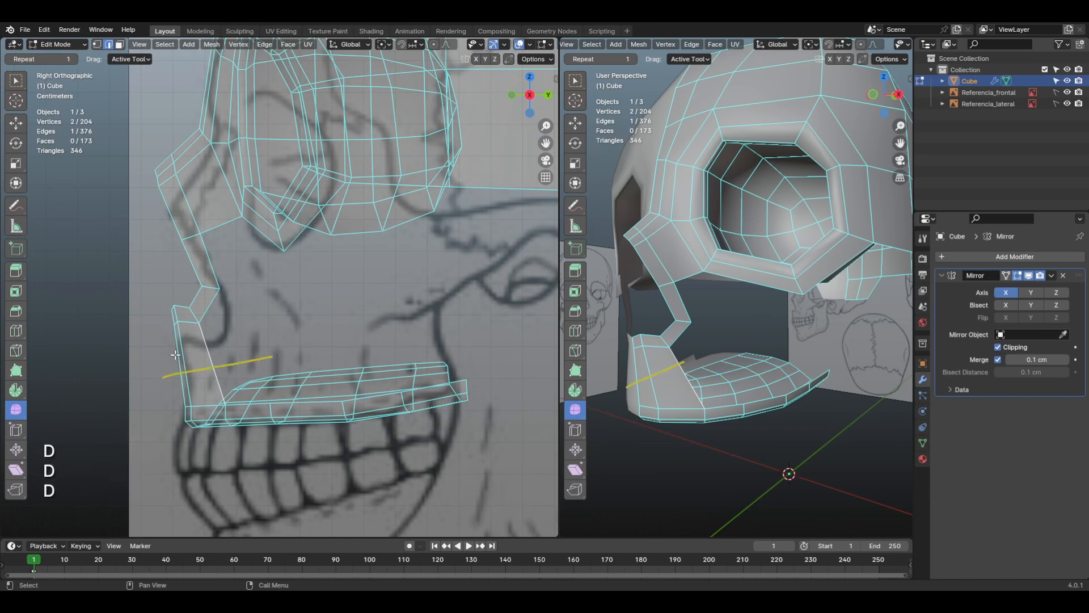
{"action": "mouse_move", "coordinate": [175, 355]}
{"action": "left_mouse_down"}
{"action": "mouse_move", "coordinate": [188, 376]}
{"action": "mouse_move", "coordinate": [182, 399]}
{"action": "left_mouse_up"}
{"action": "right_click_drag", "start_coordinate": [158, 383], "coordinate": [238, 359]}
Step: Add a loop cut across the front of the upper jaw, rotate it about -13° and shift it backward about 0.25 cm
{"action": "key", "text": "ctrl+r"}
{"action": "left_click", "coordinate": [203, 363]}
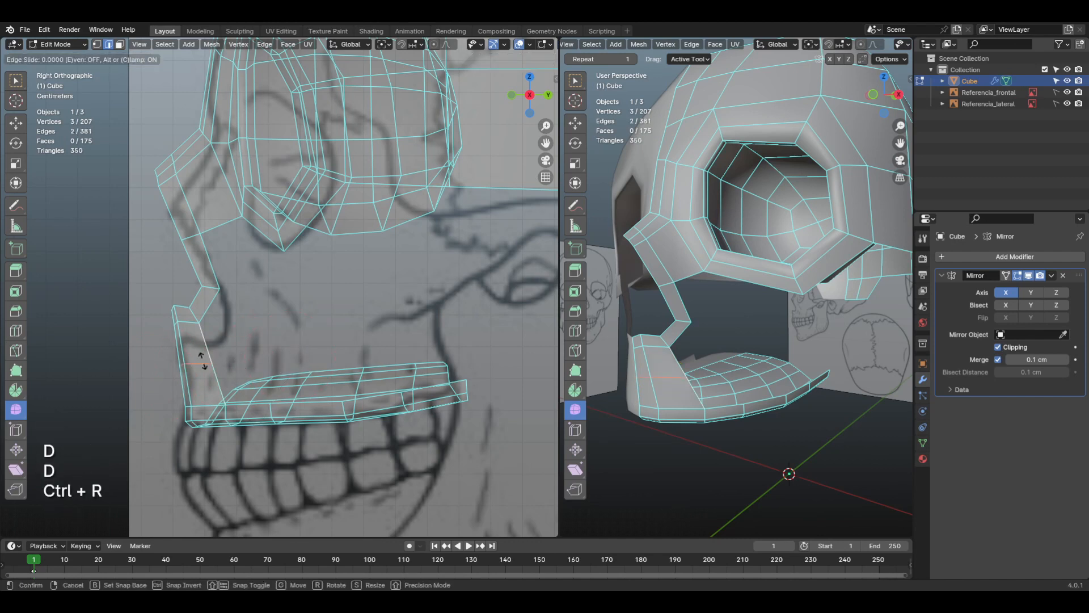
{"action": "left_click", "coordinate": [204, 369]}
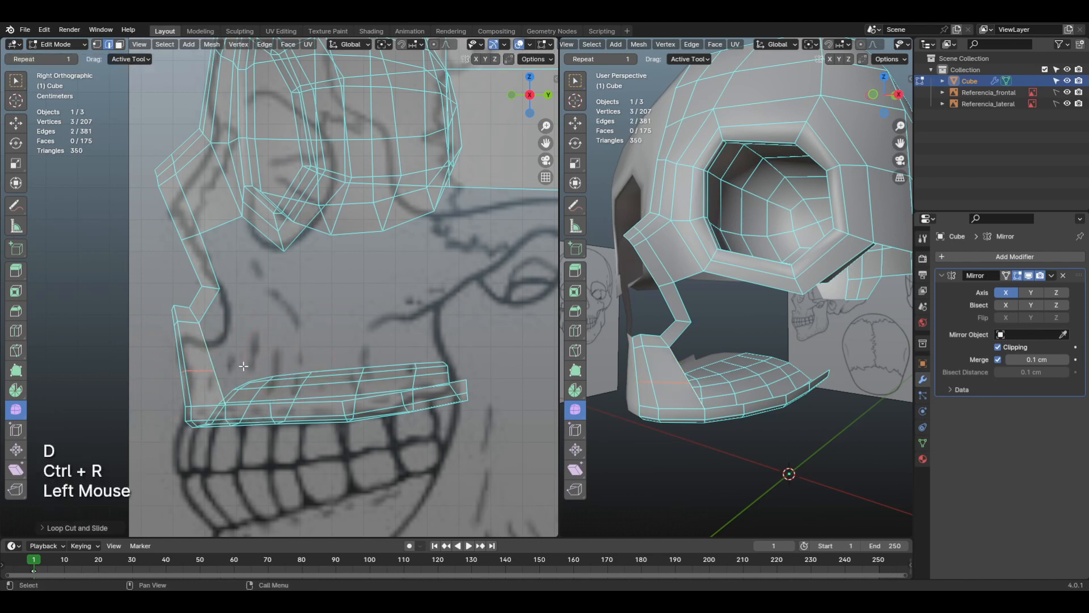
{"action": "key", "text": "r"}
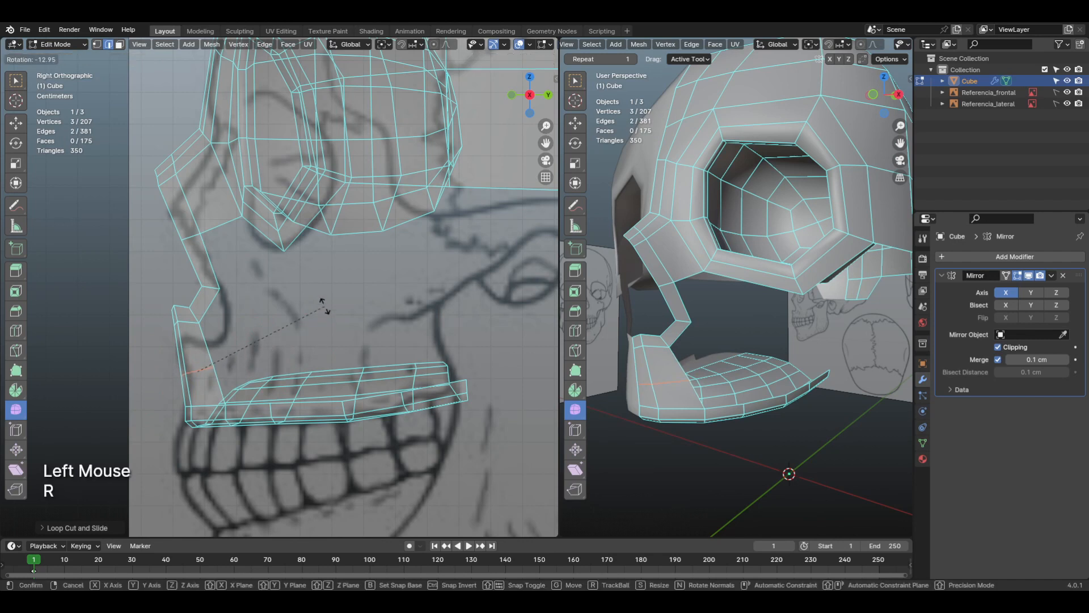
{"action": "left_click", "coordinate": [324, 306]}
{"action": "key", "text": "g"}
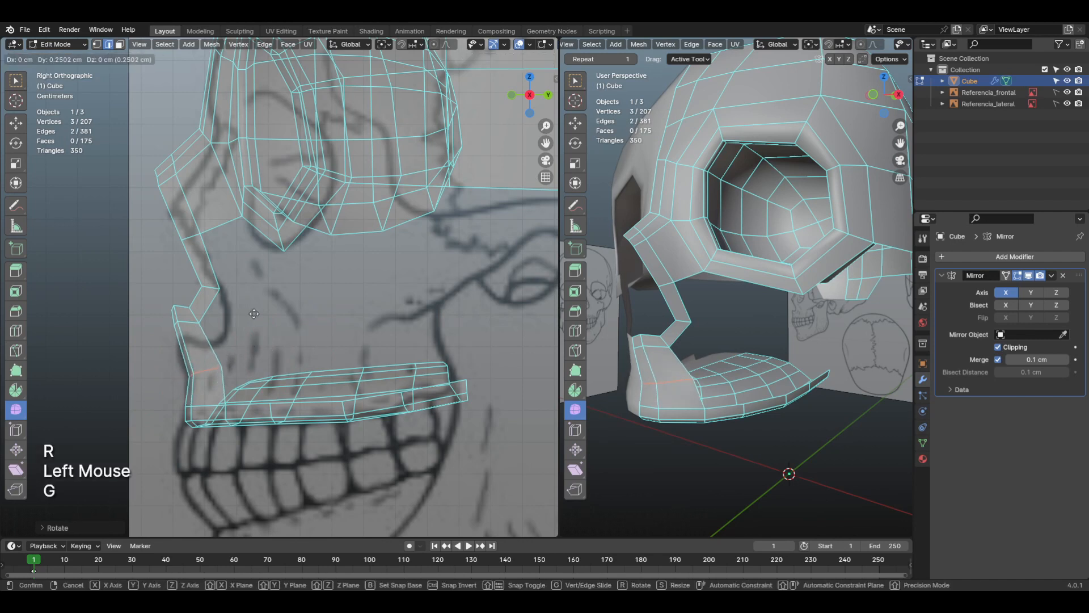
{"action": "left_click", "coordinate": [253, 314]}
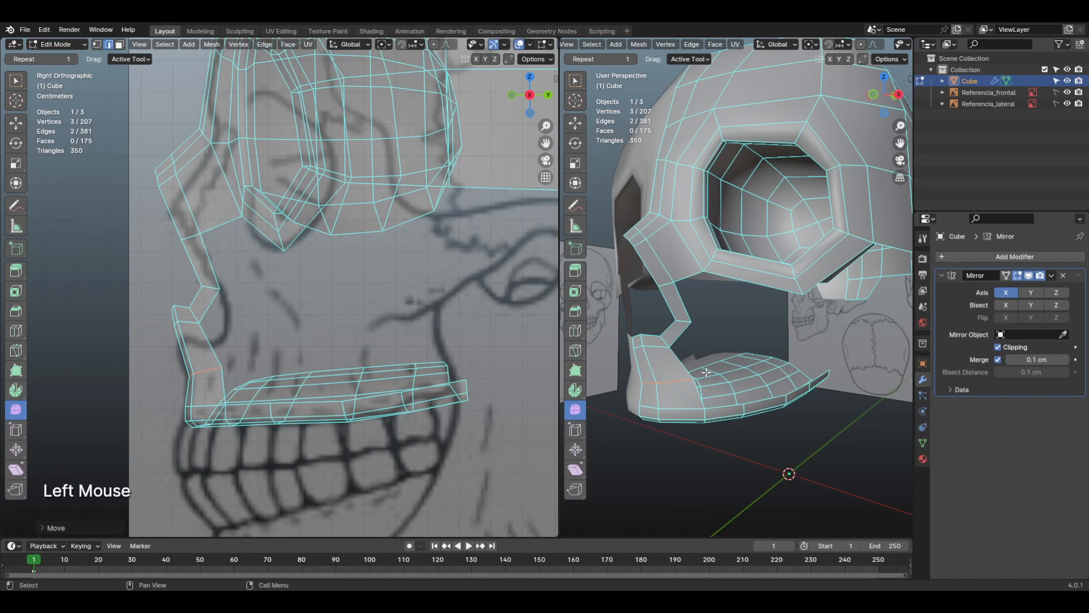
Step: Turn off X-ray display in the side view
{"action": "mouse_move", "coordinate": [706, 372]}
{"action": "middle_mouse_down", "text": "shift"}
{"action": "mouse_move", "coordinate": [783, 363]}
{"action": "mouse_move", "coordinate": [726, 370]}
{"action": "mouse_move", "coordinate": [663, 341]}
{"action": "mouse_move", "coordinate": [700, 366]}
{"action": "middle_mouse_up", "text": "shift"}
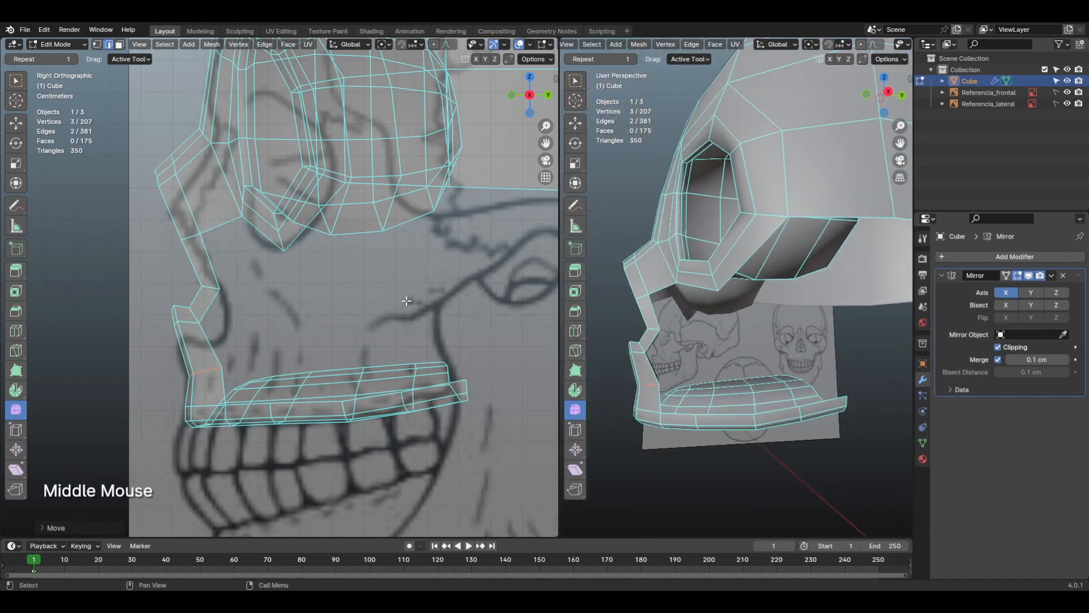
{"action": "middle_click_drag", "start_coordinate": [471, 43], "coordinate": [391, 44]}
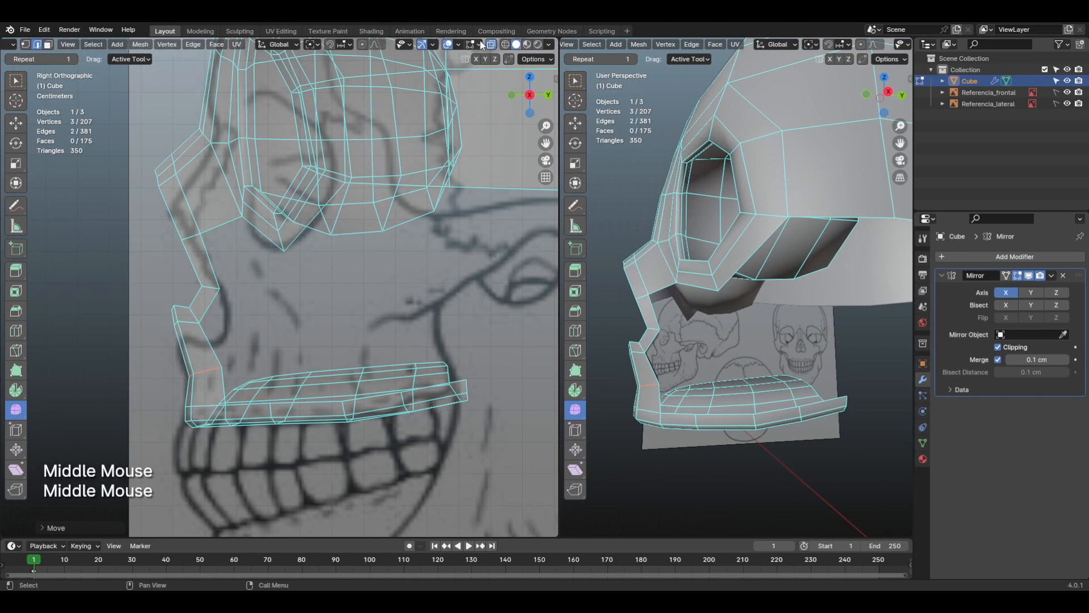
{"action": "left_click", "coordinate": [492, 44]}
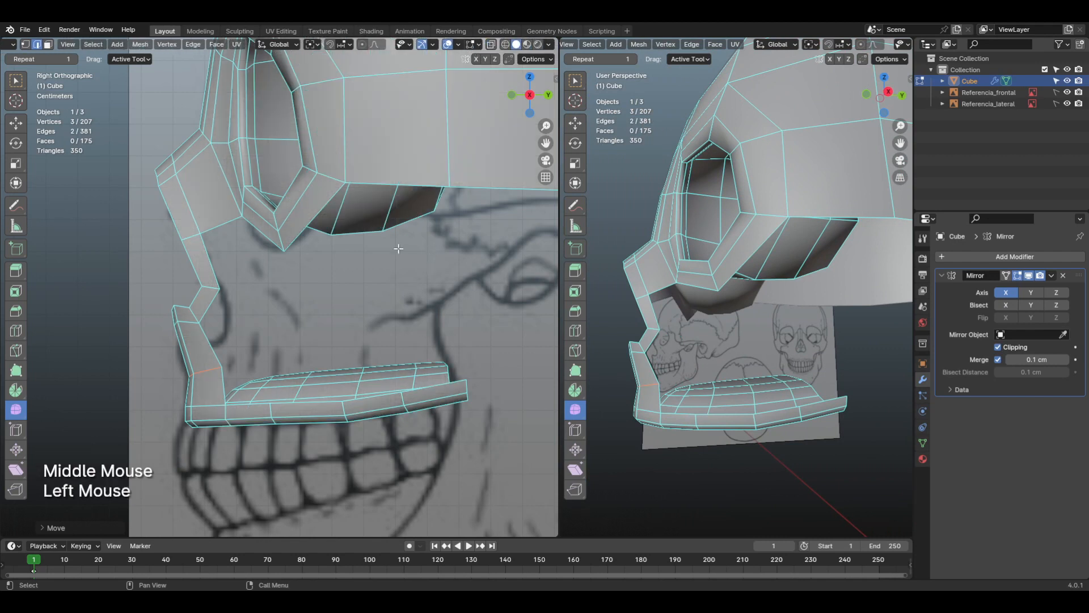
Step: Fill a face between the skull's lower edge behind the eye socket and the rear outer edge of the upper jaw
{"action": "left_click", "coordinate": [402, 183]}
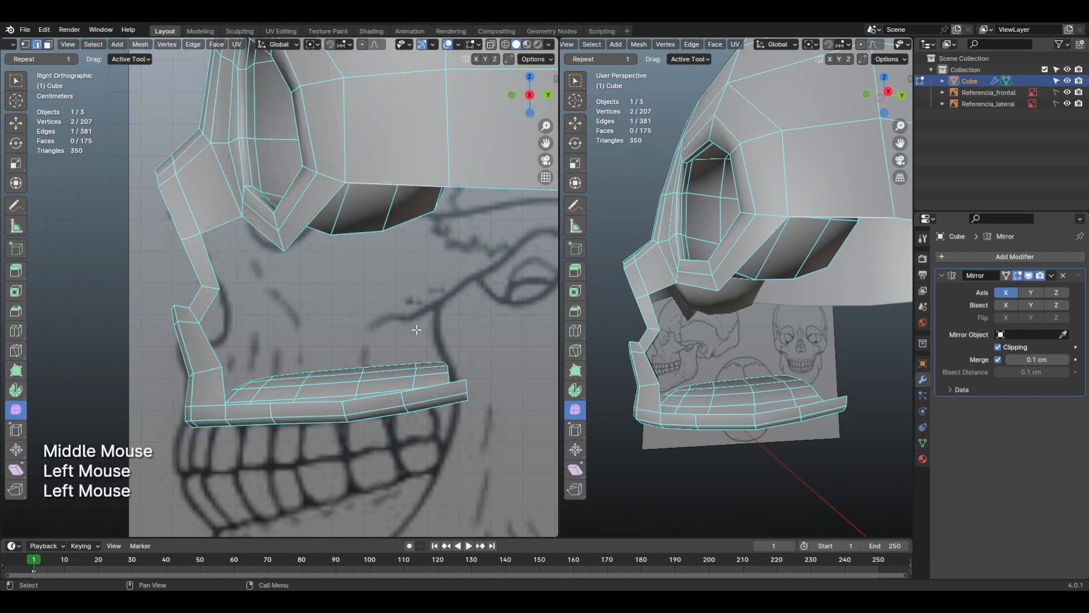
{"action": "left_click", "coordinate": [417, 391], "text": "shift"}
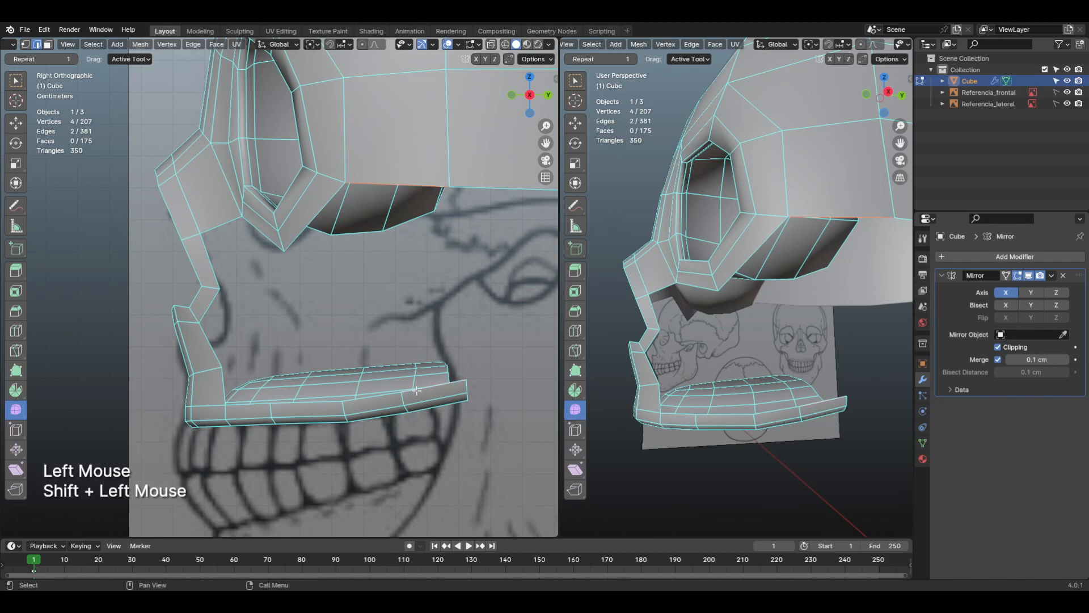
{"action": "scroll", "coordinate": [763, 362], "scroll_direction": "down", "scroll_amount": 3}
{"action": "middle_click_drag", "start_coordinate": [863, 513], "coordinate": [769, 346], "text": "shift"}
{"action": "key", "text": "f"}
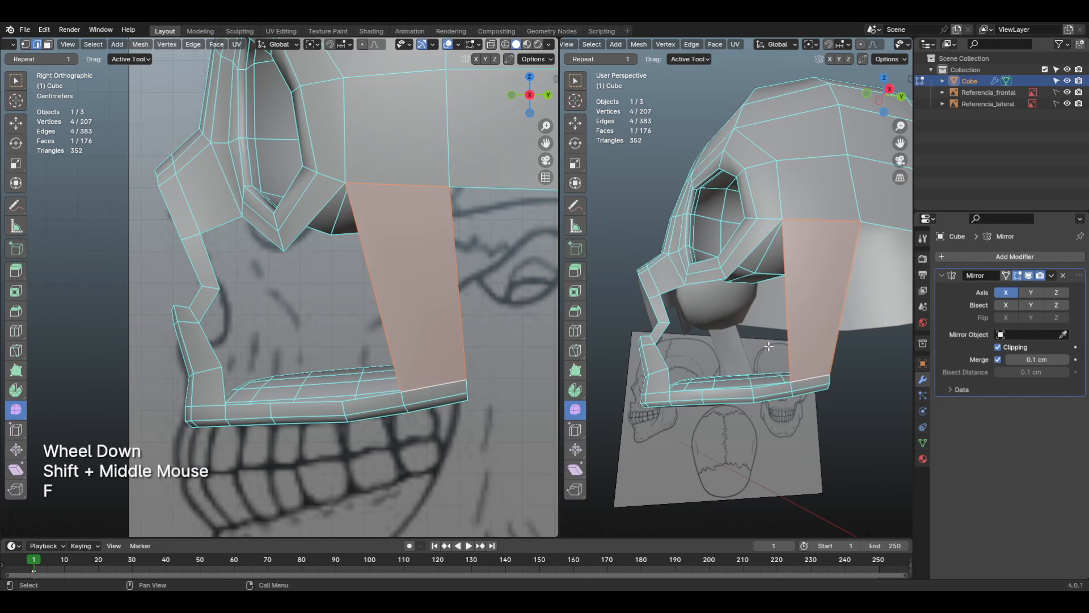
{"action": "key", "text": "KP_1"}
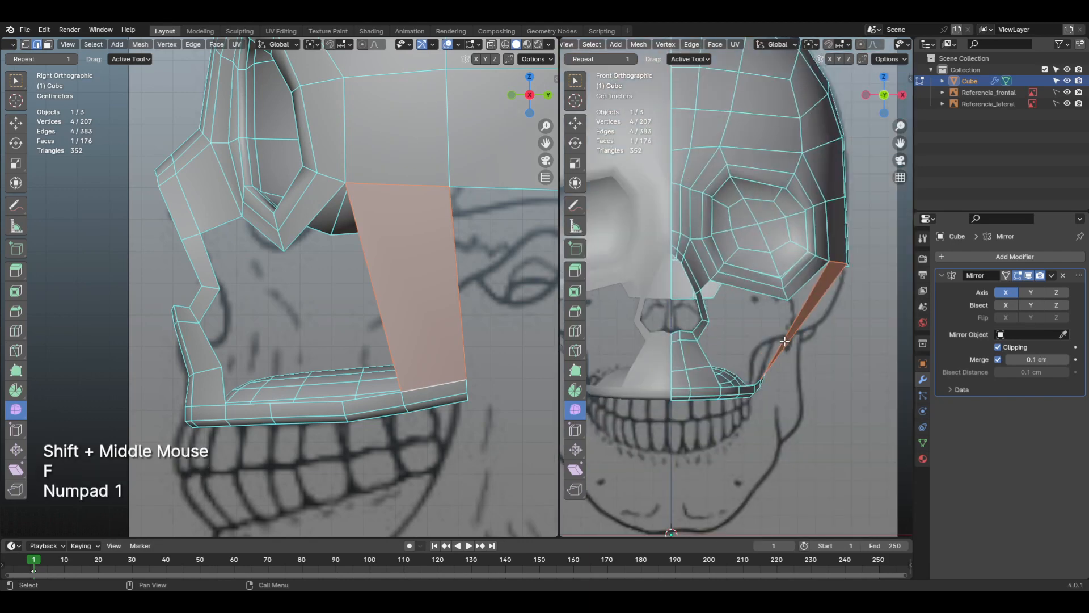
{"action": "scroll", "coordinate": [809, 365], "scroll_direction": "up", "scroll_amount": 1}
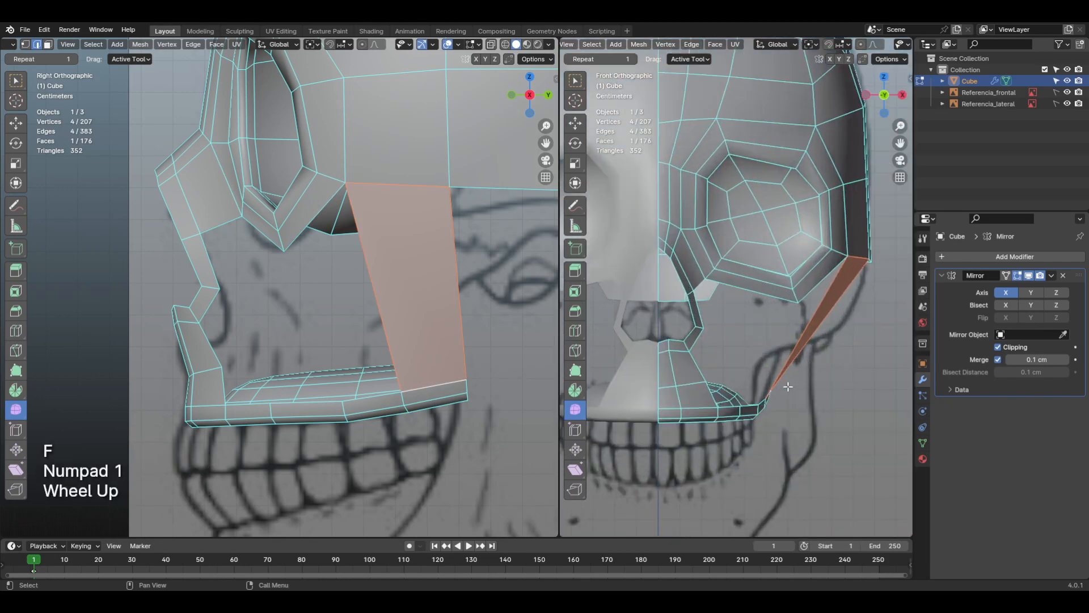
Step: Outline the gap's border edges with annotation lines and fill an adjoining face from the new face's front edge toward the socket
{"action": "middle_click_drag", "start_coordinate": [788, 386], "coordinate": [768, 265], "text": "shift"}
{"action": "left_click", "coordinate": [815, 336]}
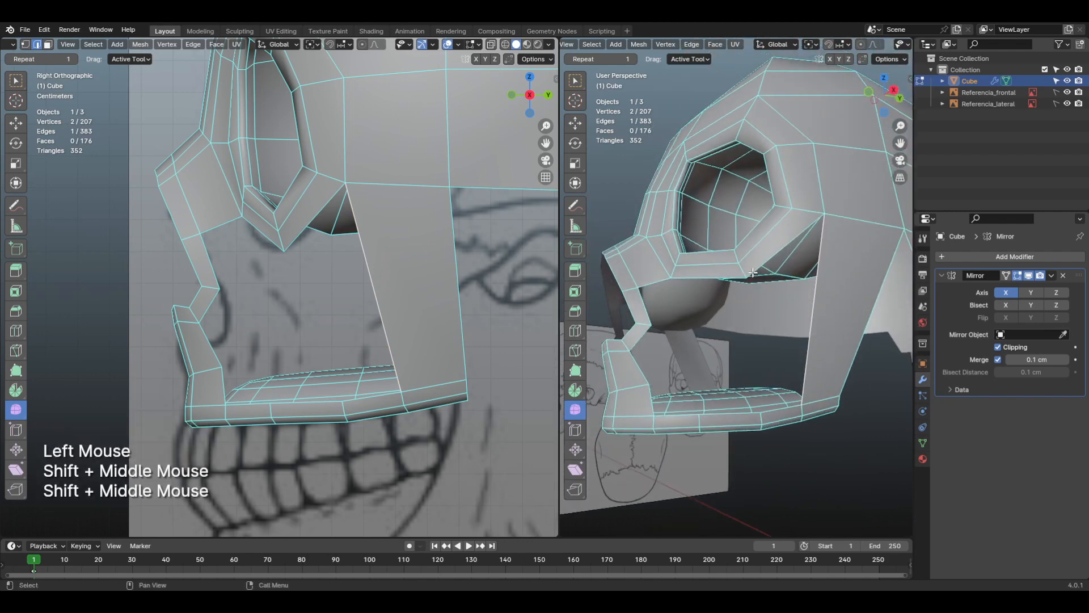
{"action": "key", "text": "d"}
{"action": "mouse_move", "coordinate": [750, 275]}
{"action": "left_mouse_down"}
{"action": "mouse_move", "coordinate": [817, 219]}
{"action": "mouse_move", "coordinate": [830, 227]}
{"action": "left_mouse_up"}
{"action": "key", "text": "d"}
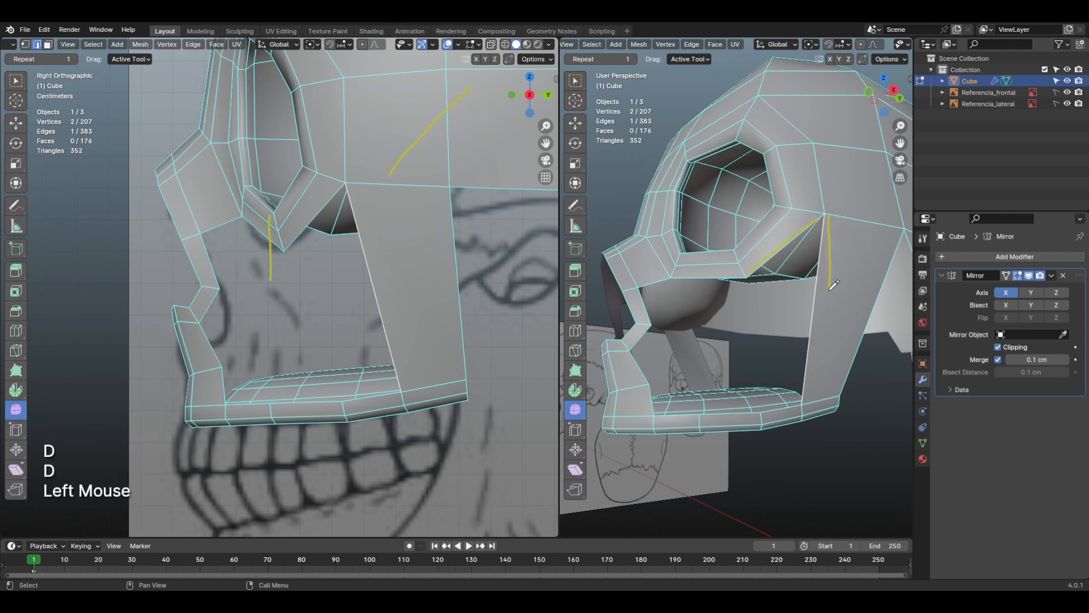
{"action": "left_click_drag", "start_coordinate": [810, 395], "coordinate": [767, 409]}
{"action": "key", "text": "d"}
{"action": "left_click", "coordinate": [813, 302]}
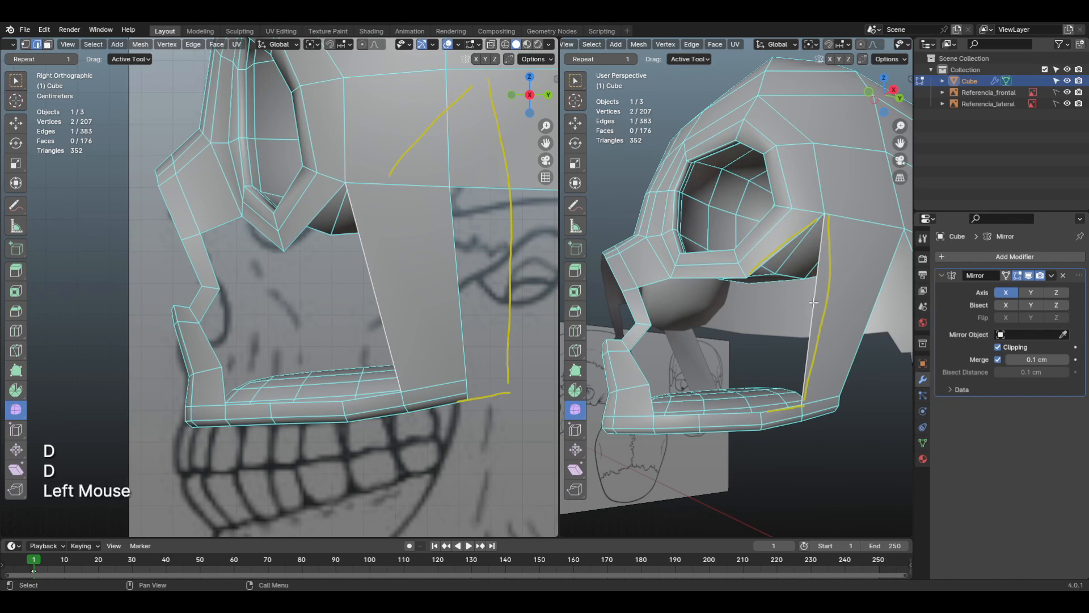
{"action": "key", "text": "f"}
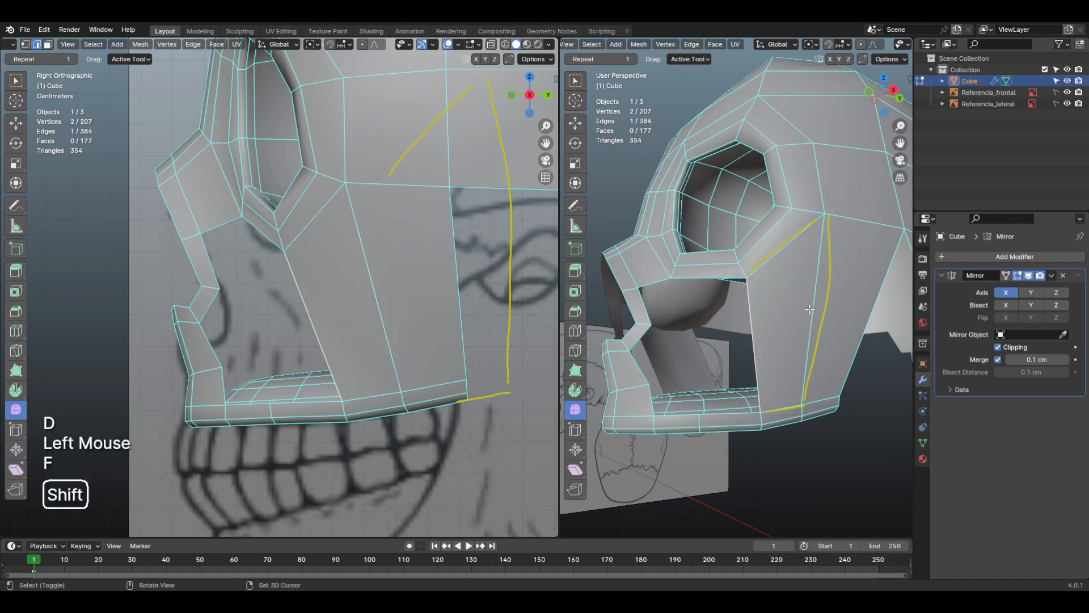
Step: Try to fill another face below the eye socket, continuing toward the nose, and undo it
{"action": "mouse_move", "coordinate": [814, 309]}
{"action": "middle_mouse_down", "text": "shift"}
{"action": "mouse_move", "coordinate": [832, 324]}
{"action": "mouse_move", "coordinate": [788, 324]}
{"action": "mouse_move", "coordinate": [812, 324]}
{"action": "middle_mouse_up", "text": "shift"}
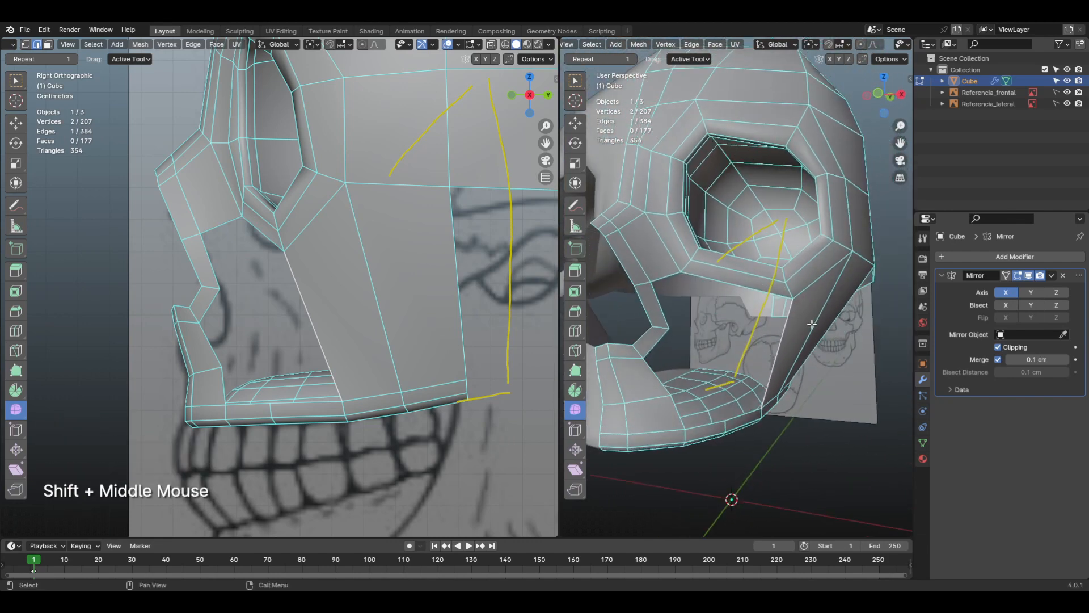
{"action": "key", "text": "f"}
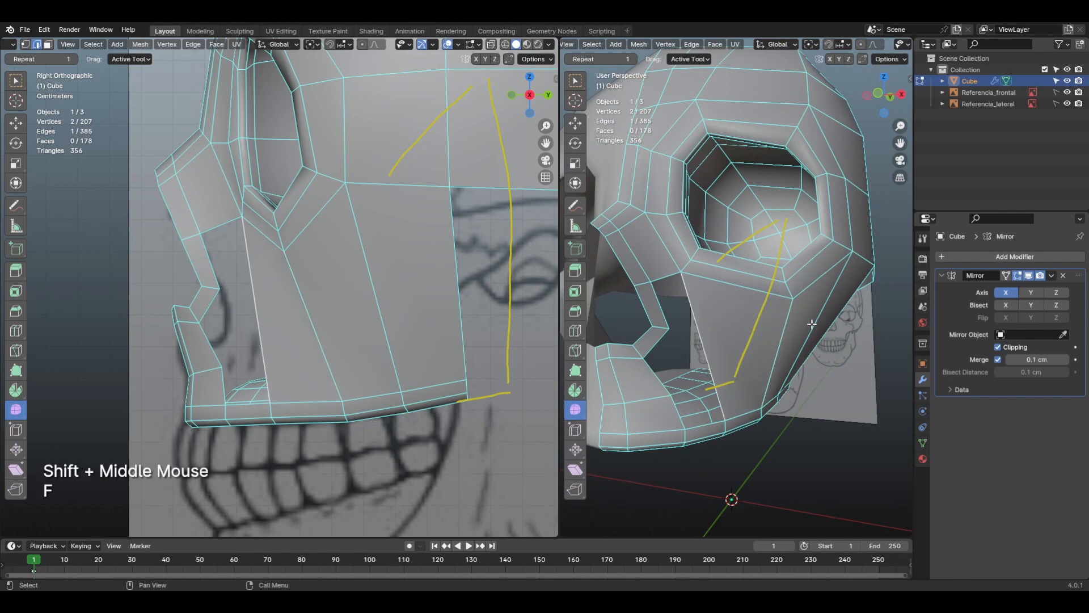
{"action": "middle_click_drag", "start_coordinate": [764, 311], "coordinate": [844, 388], "text": "shift"}
{"action": "scroll", "coordinate": [785, 382], "scroll_direction": "up", "scroll_amount": 3}
{"action": "key", "text": "ctrl+z"}
{"action": "scroll", "coordinate": [845, 388], "scroll_direction": "down", "scroll_amount": 2}
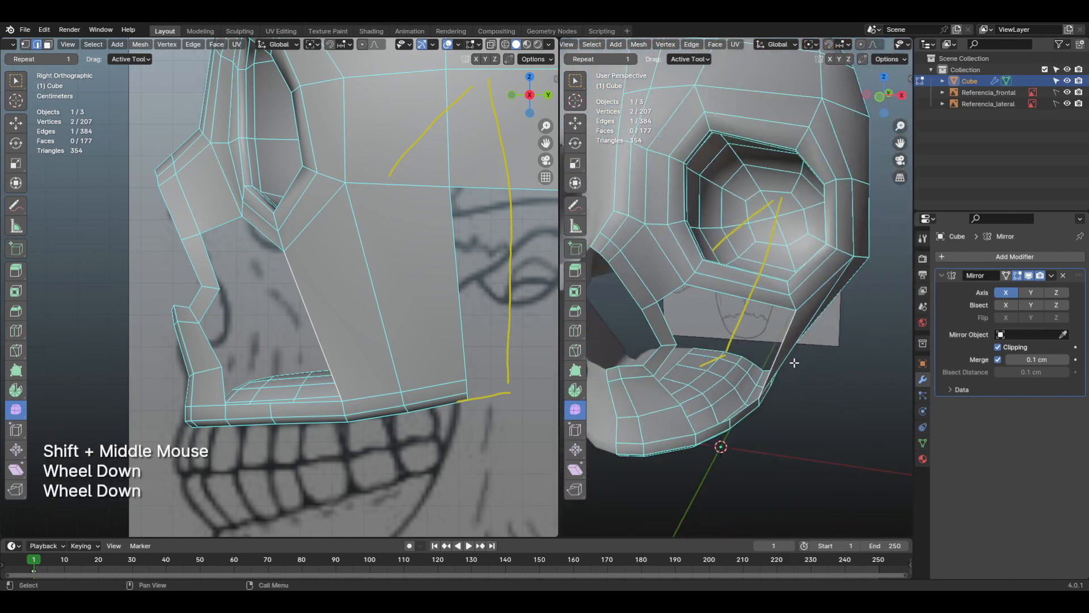
Step: Erase the yellow annotation lines drawn around the cheek gap
{"action": "middle_click_drag", "start_coordinate": [795, 362], "coordinate": [731, 267], "text": "shift"}
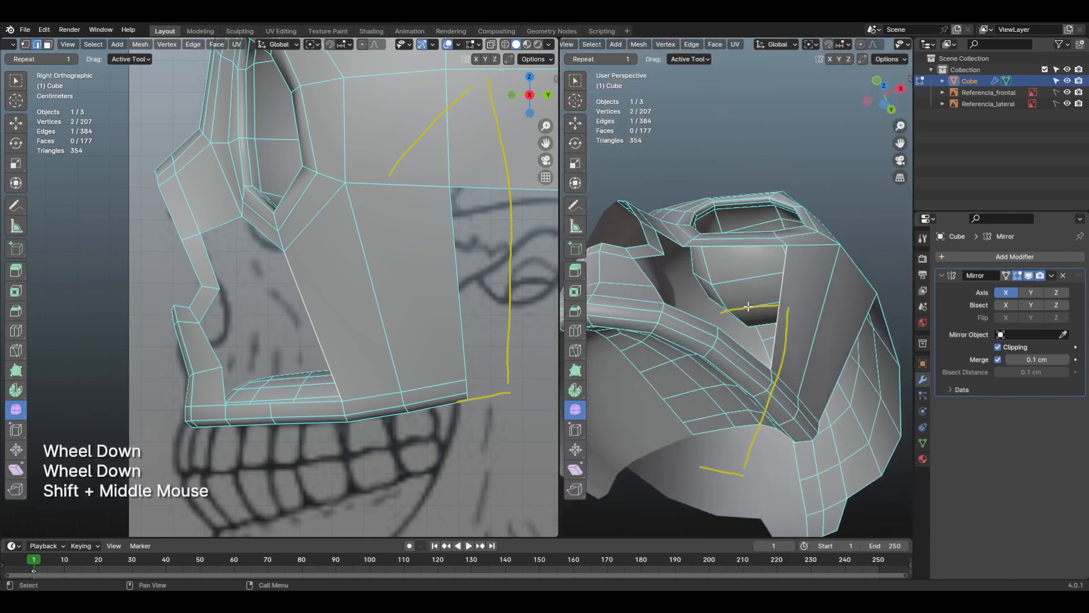
{"action": "middle_click_drag", "start_coordinate": [748, 307], "coordinate": [771, 348], "text": "shift"}
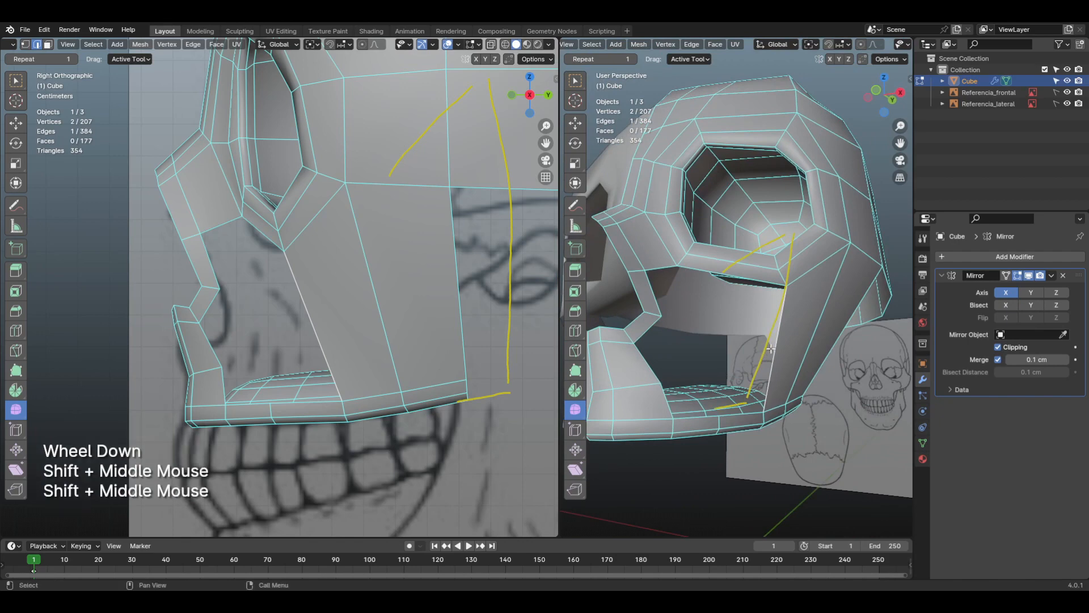
{"action": "key", "text": "d"}
{"action": "mouse_move", "coordinate": [771, 348]}
{"action": "right_mouse_down"}
{"action": "mouse_move", "coordinate": [754, 365]}
{"action": "mouse_move", "coordinate": [791, 363]}
{"action": "right_mouse_up"}
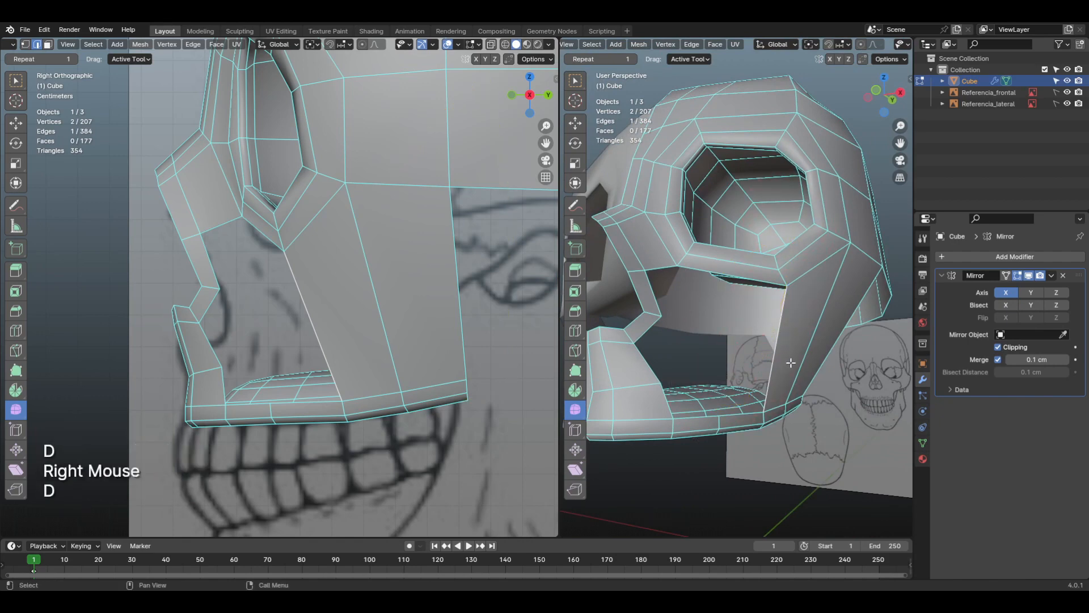
Step: Add a horizontal loop cut across the two new side faces and slide it down toward the upper jaw
{"action": "middle_click_drag", "start_coordinate": [790, 362], "coordinate": [732, 364], "text": "shift"}
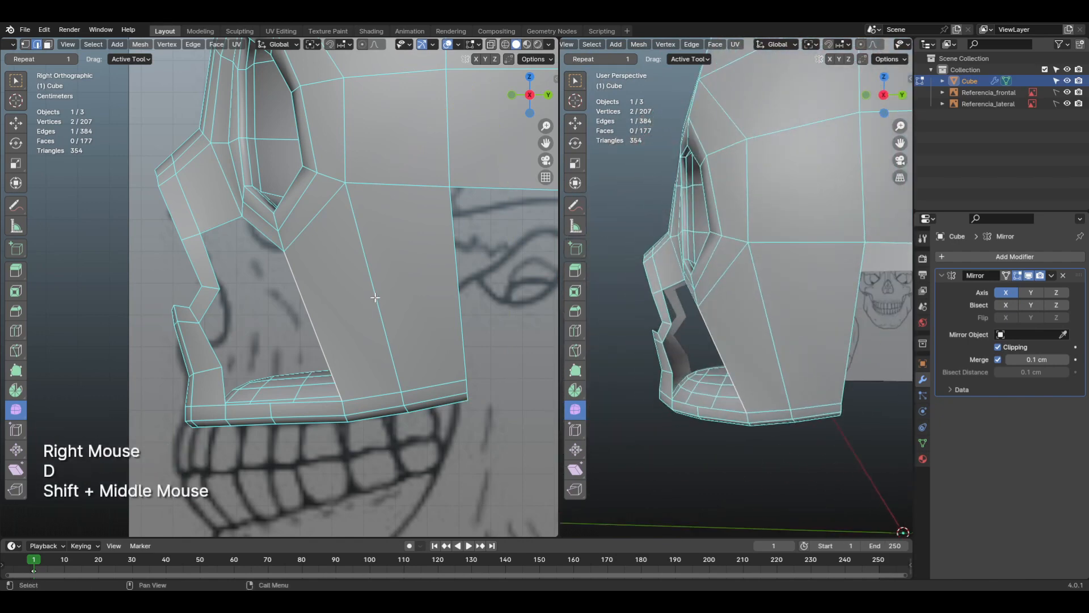
{"action": "key", "text": "ctrl+r"}
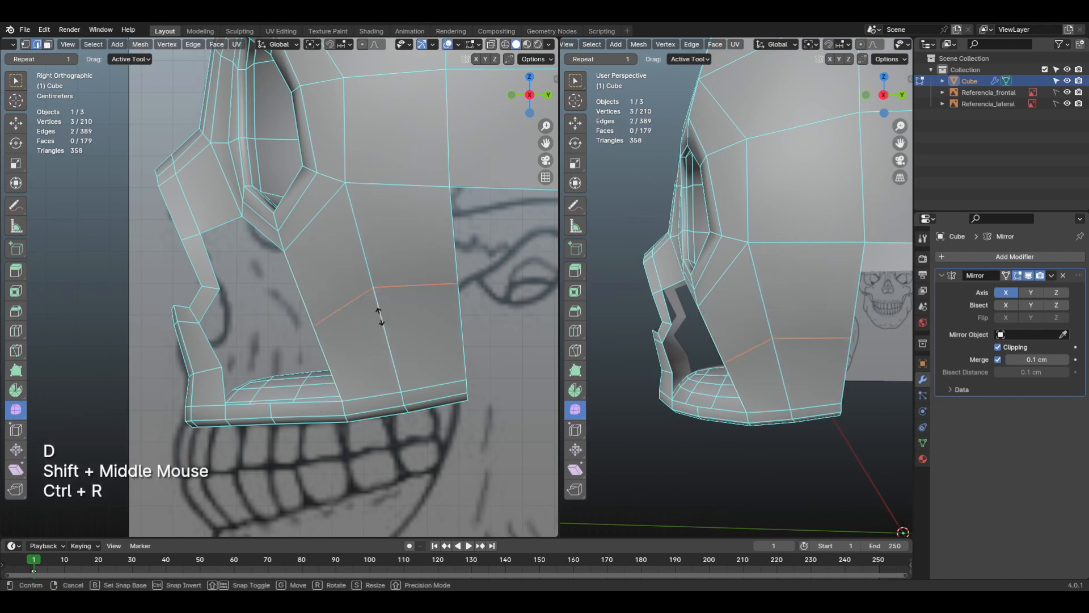
{"action": "left_click", "coordinate": [377, 312]}
{"action": "left_click", "coordinate": [379, 353]}
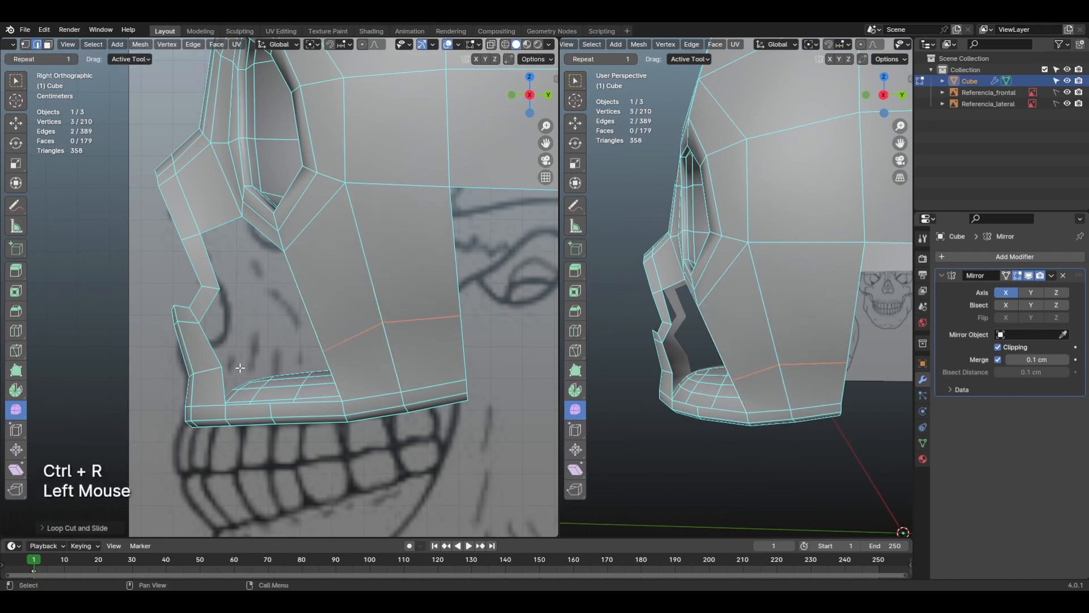
Step: Move the middle vertex of the new horizontal side loop down about 0.5 cm in the side view to straighten the loop
{"action": "key", "text": "1"}
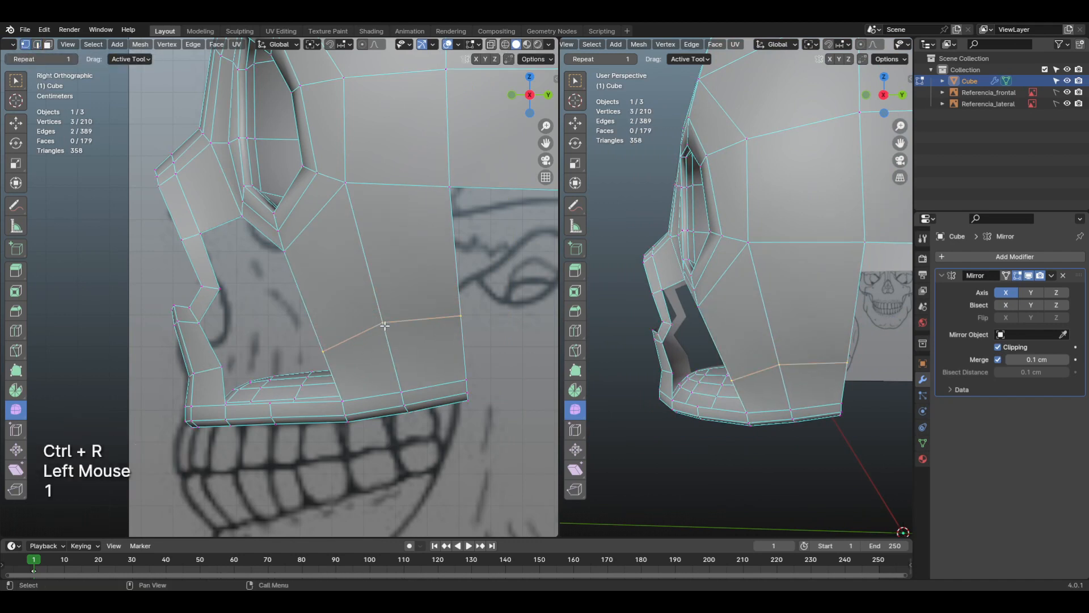
{"action": "left_click", "coordinate": [397, 320]}
{"action": "key", "text": "g"}
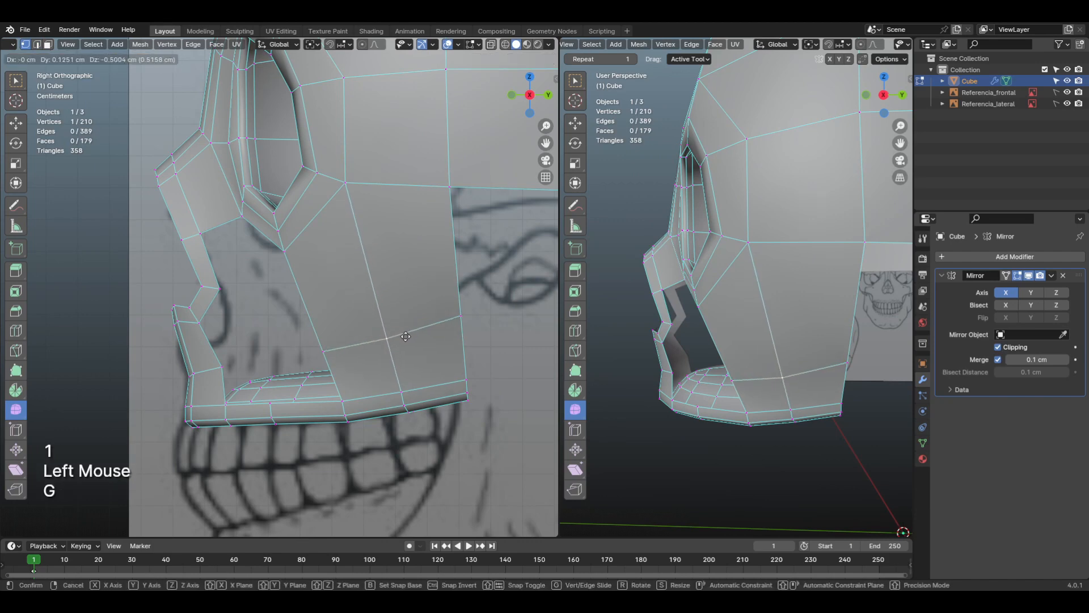
{"action": "left_click", "coordinate": [389, 339]}
Step: Sketch an annotation curve in the front view from the upper jaw's outer corner up along the reference cheek contour
{"action": "key", "text": "KP_1"}
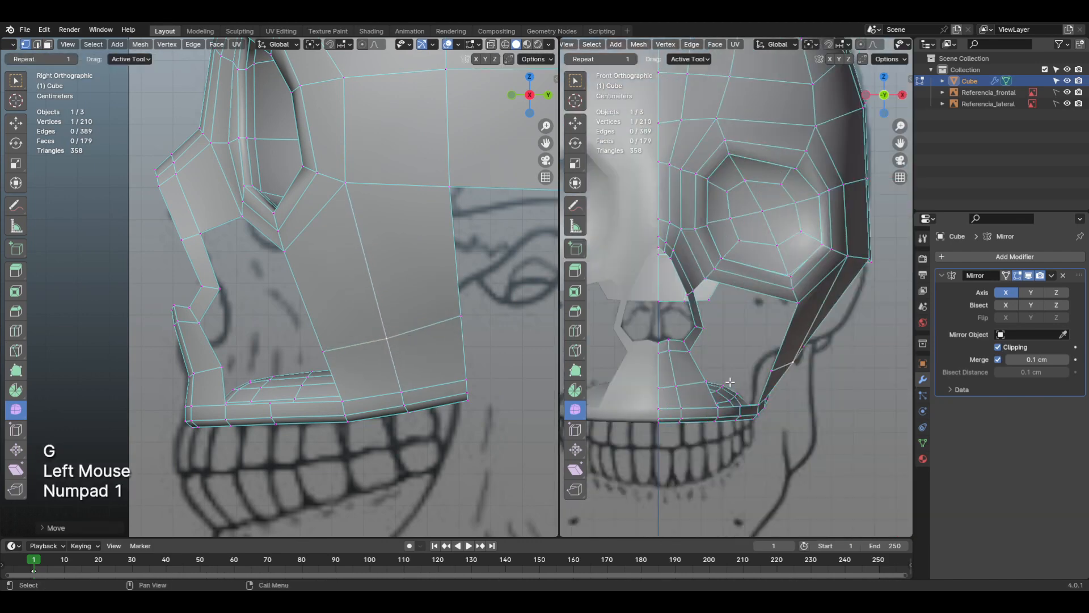
{"action": "scroll", "coordinate": [730, 382], "scroll_direction": "up", "scroll_amount": 1}
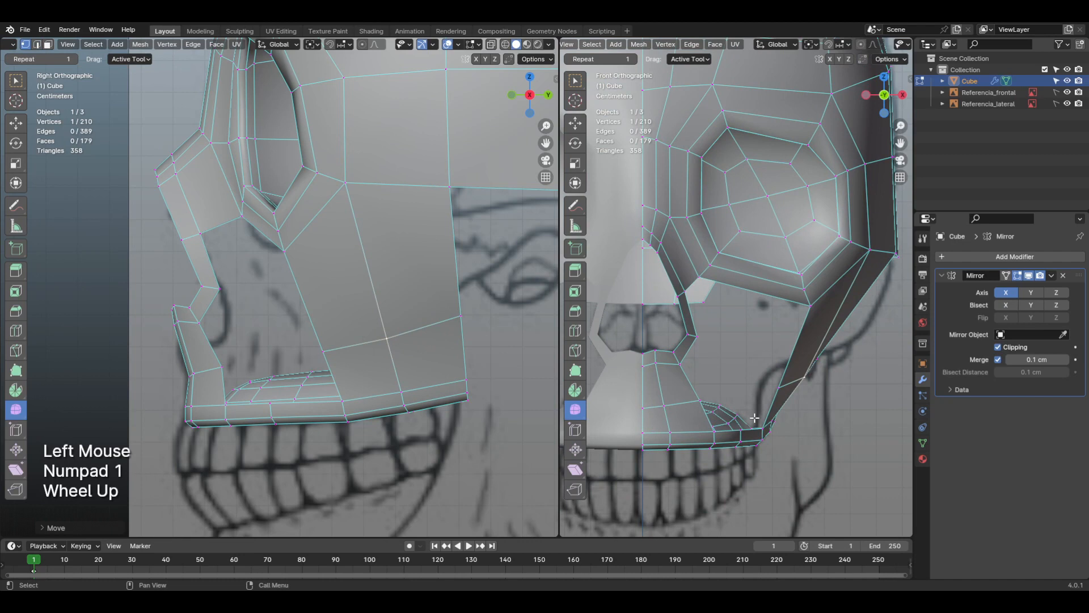
{"action": "key", "text": "d"}
{"action": "key", "text": "d"}
{"action": "key", "text": "d"}
{"action": "left_click_drag", "start_coordinate": [769, 435], "coordinate": [773, 410]}
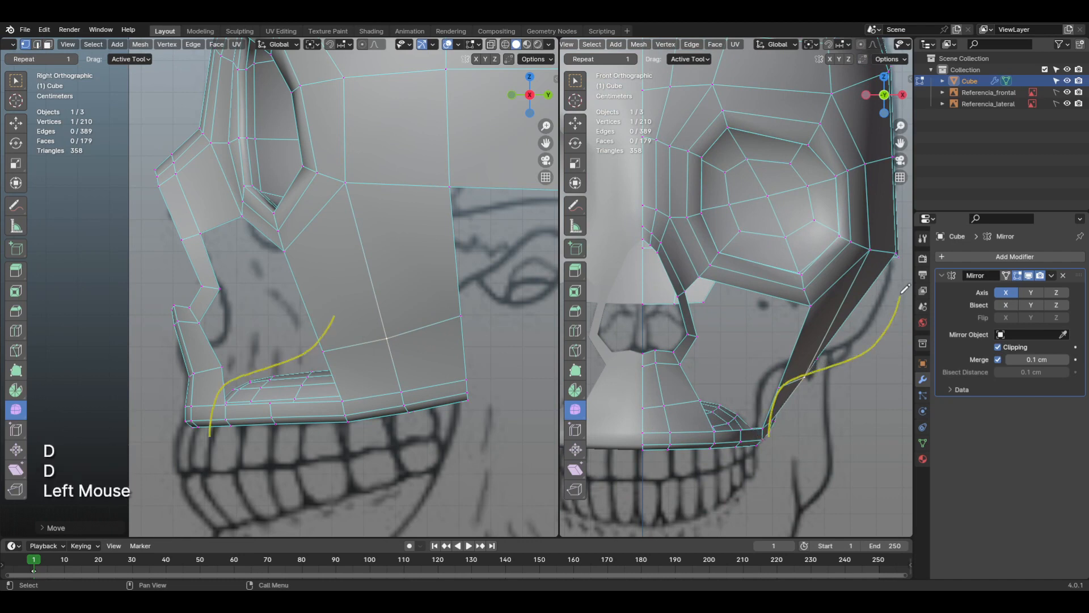
{"action": "left_click_drag", "start_coordinate": [906, 288], "coordinate": [906, 257]}
{"action": "key", "text": "d"}
{"action": "key", "text": "d"}
{"action": "key", "text": "d"}
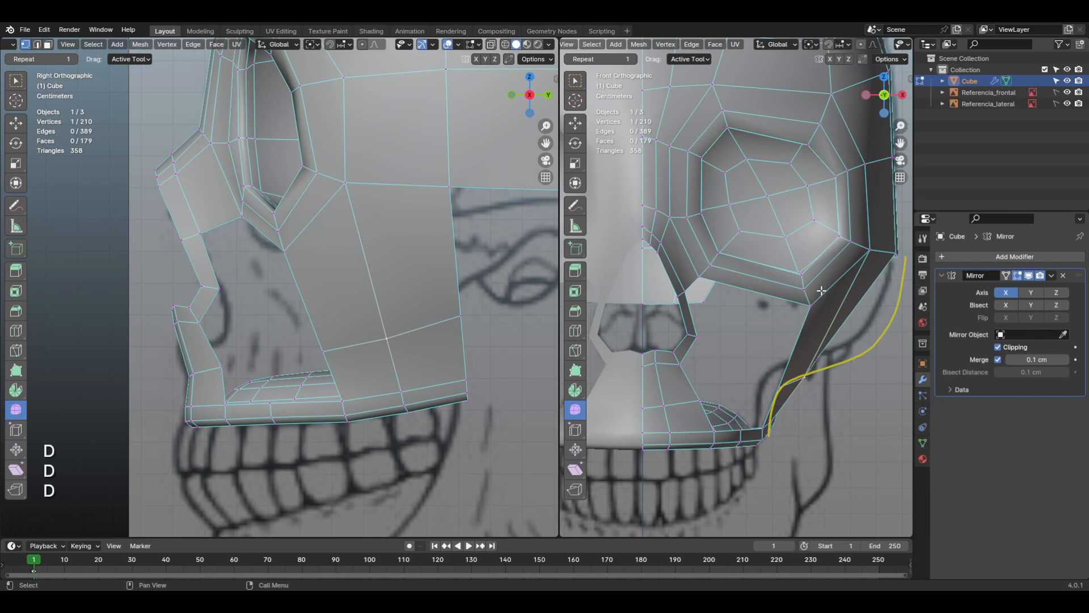
Step: Erase the yellow annotation curve drawn along the cheek contour
{"action": "middle_click_drag", "start_coordinate": [821, 290], "coordinate": [759, 287]}
{"action": "key", "text": "d"}
{"action": "right_click_drag", "start_coordinate": [828, 278], "coordinate": [850, 255]}
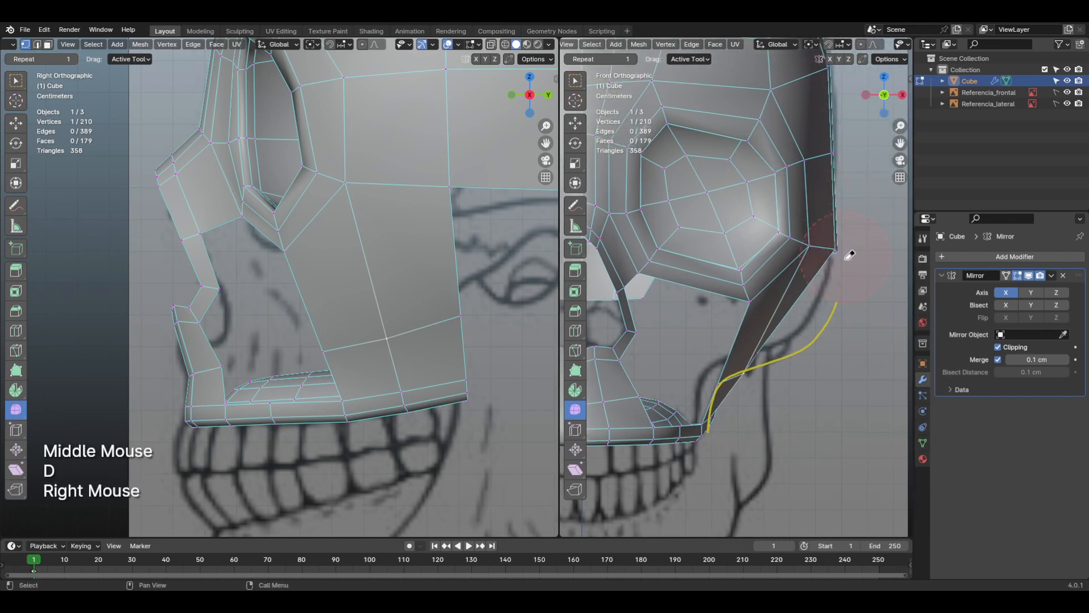
{"action": "right_click_drag", "start_coordinate": [734, 362], "coordinate": [710, 419]}
{"action": "key", "text": "d"}
{"action": "key", "text": "d"}
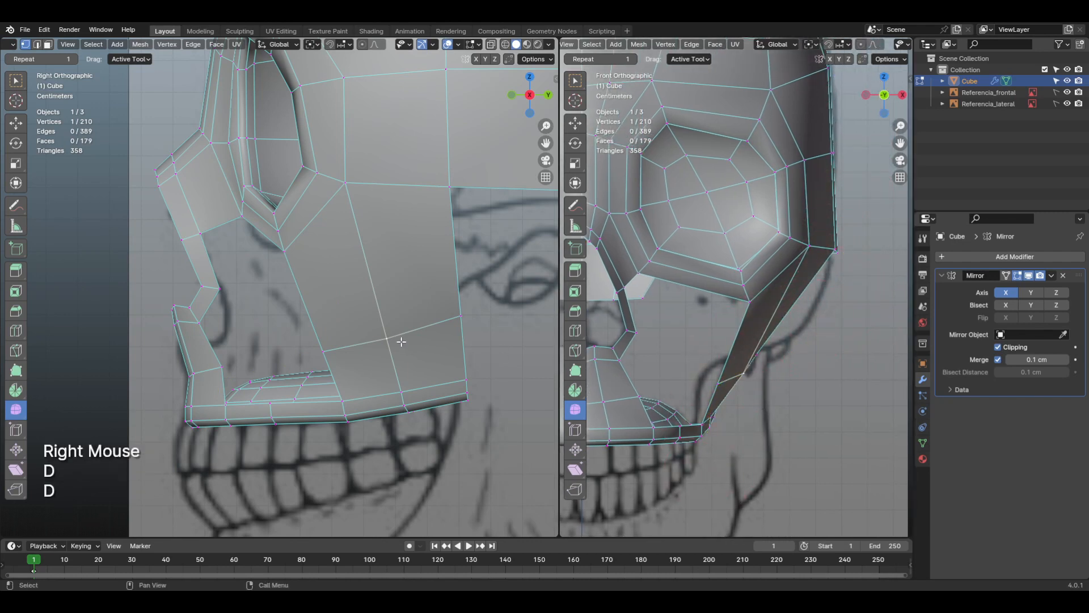
Step: Turn on proportional editing
{"action": "middle_click_drag", "start_coordinate": [871, 48], "coordinate": [768, 51]}
{"action": "left_click", "coordinate": [755, 46]}
{"action": "left_click", "coordinate": [756, 46]}
{"action": "scroll", "coordinate": [773, 368], "scroll_direction": "down", "scroll_amount": 2}
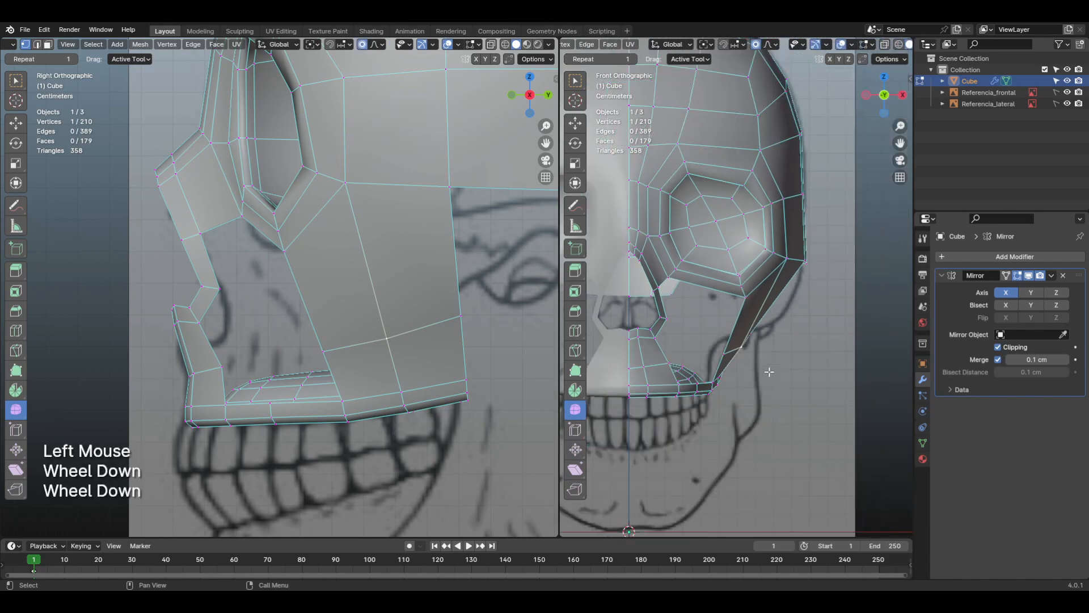
{"action": "scroll", "coordinate": [772, 373], "scroll_direction": "up", "scroll_amount": 2}
{"action": "scroll", "coordinate": [783, 378], "scroll_direction": "up", "scroll_amount": 1}
{"action": "key", "text": "g"}
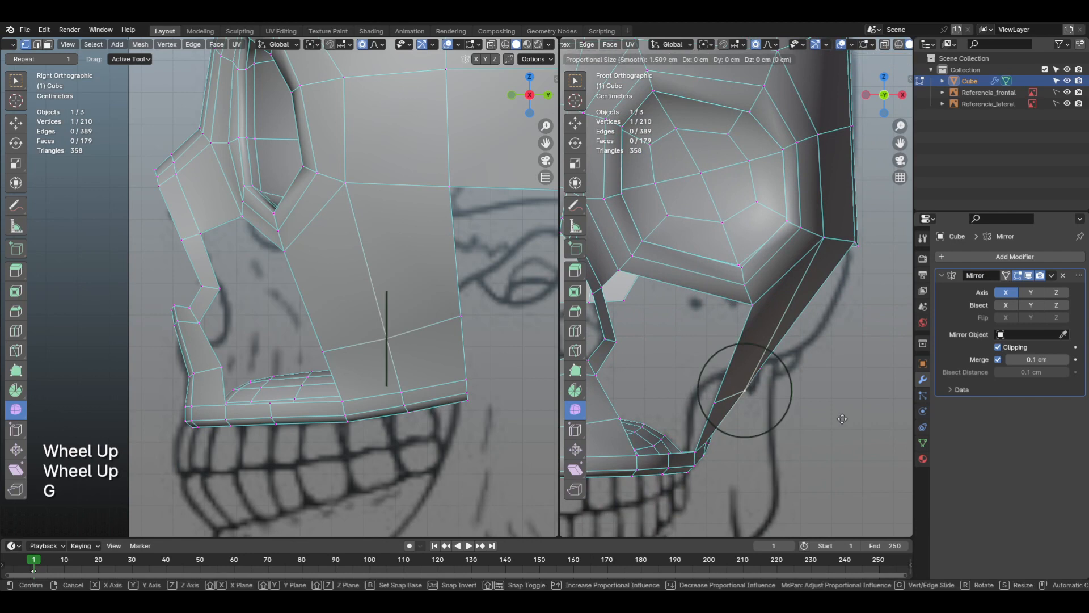
{"action": "scroll", "coordinate": [834, 417], "scroll_direction": "down", "scroll_amount": 5}
{"action": "scroll", "coordinate": [825, 414], "scroll_direction": "down", "scroll_amount": 3}
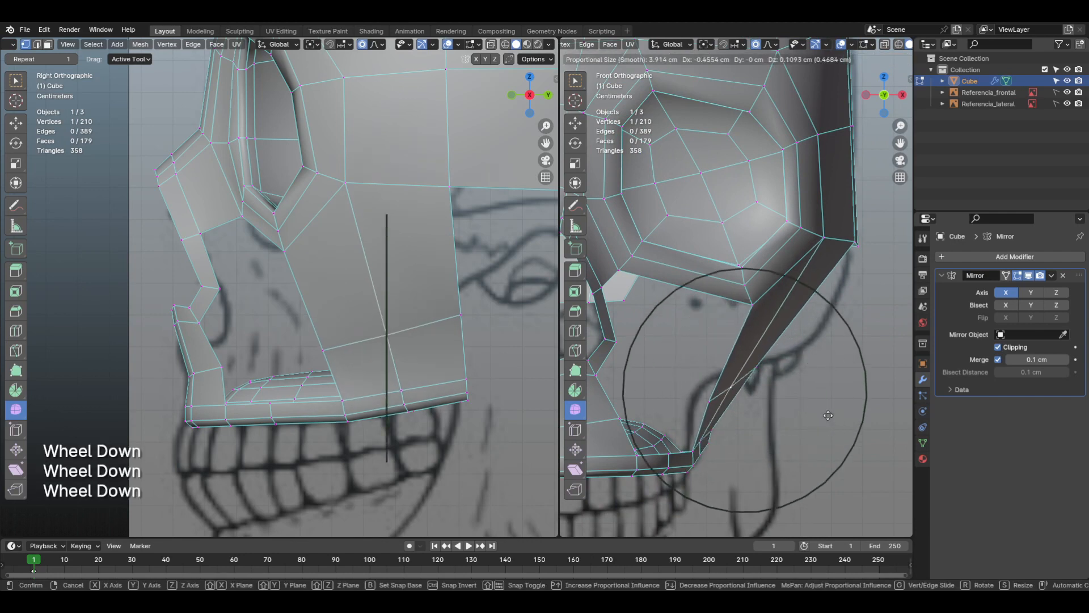
{"action": "scroll", "coordinate": [817, 414], "scroll_direction": "up", "scroll_amount": 5}
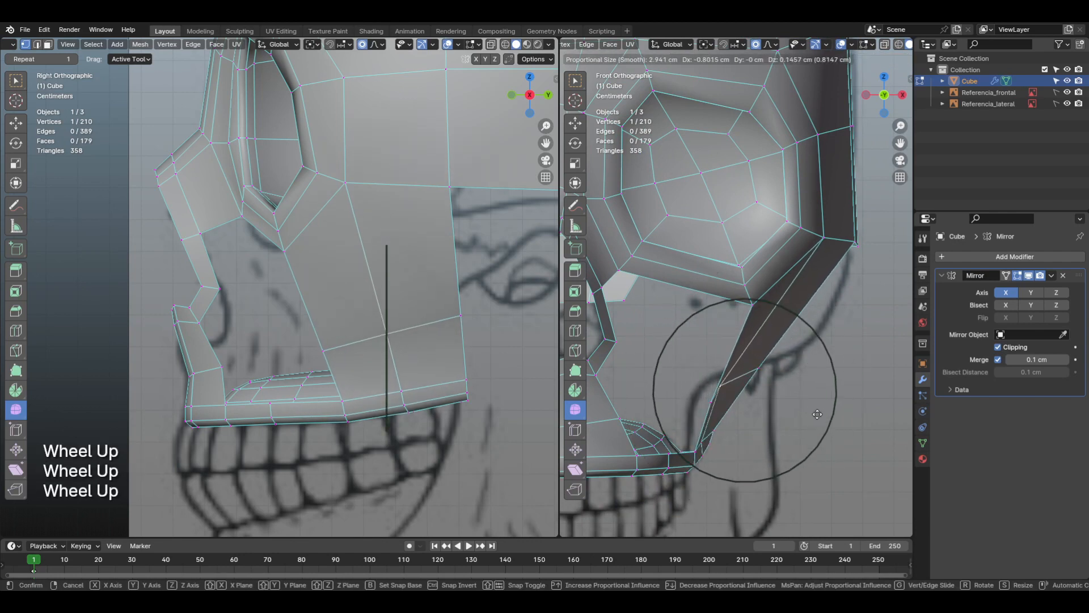
{"action": "key", "text": "Escape"}
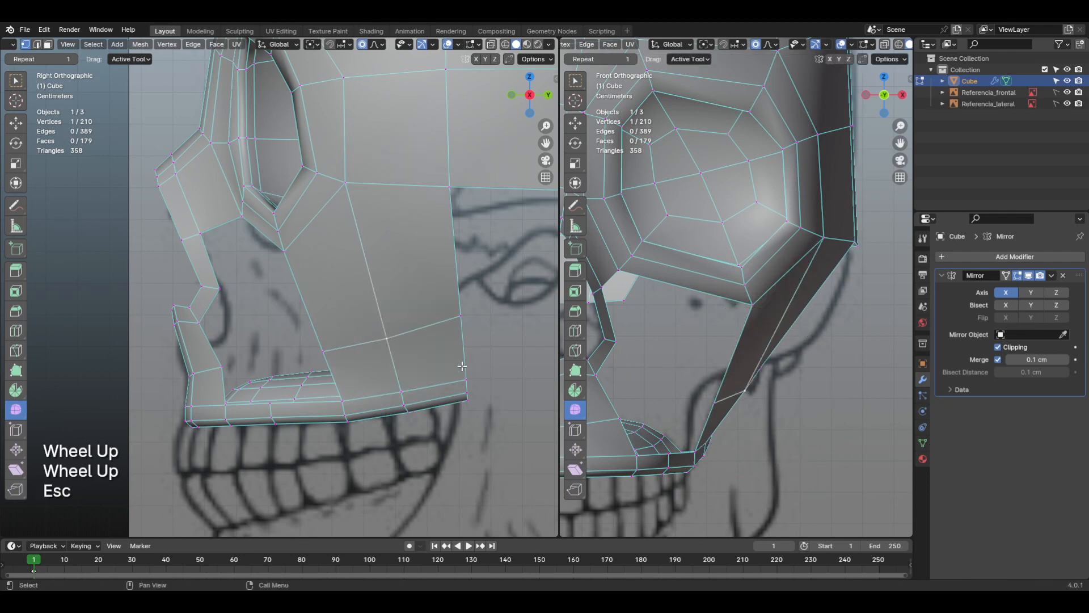
Step: Select the side loop's three vertices and move them about 0.75 cm inward and 0.2 cm up in the front view with proportional falloff
{"action": "left_click", "coordinate": [325, 351]}
{"action": "left_click", "coordinate": [457, 319], "text": "shift"}
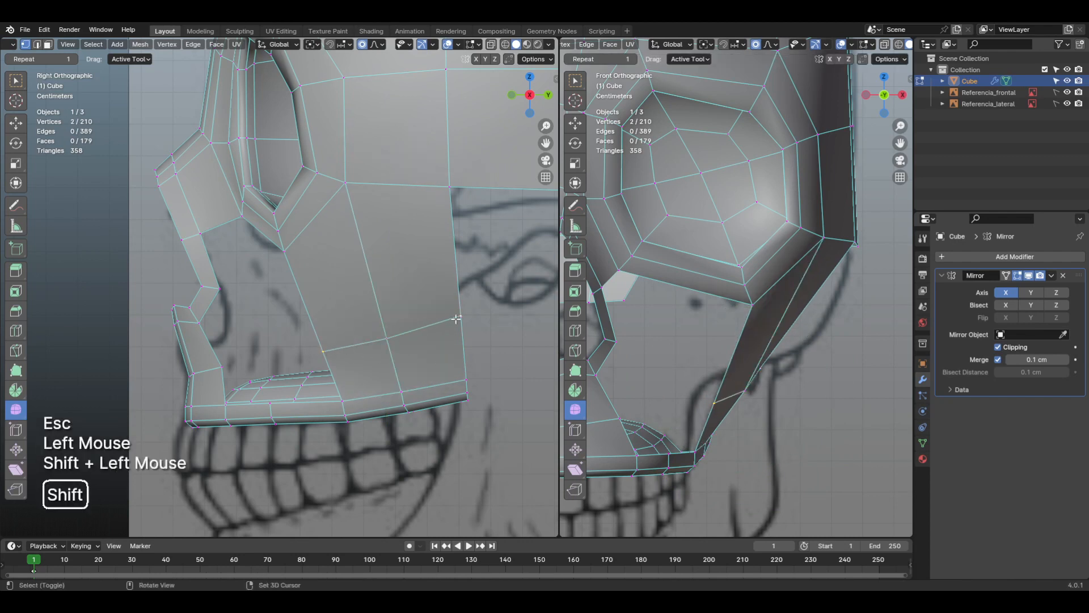
{"action": "left_click", "coordinate": [385, 341], "text": "shift"}
{"action": "key", "text": "g"}
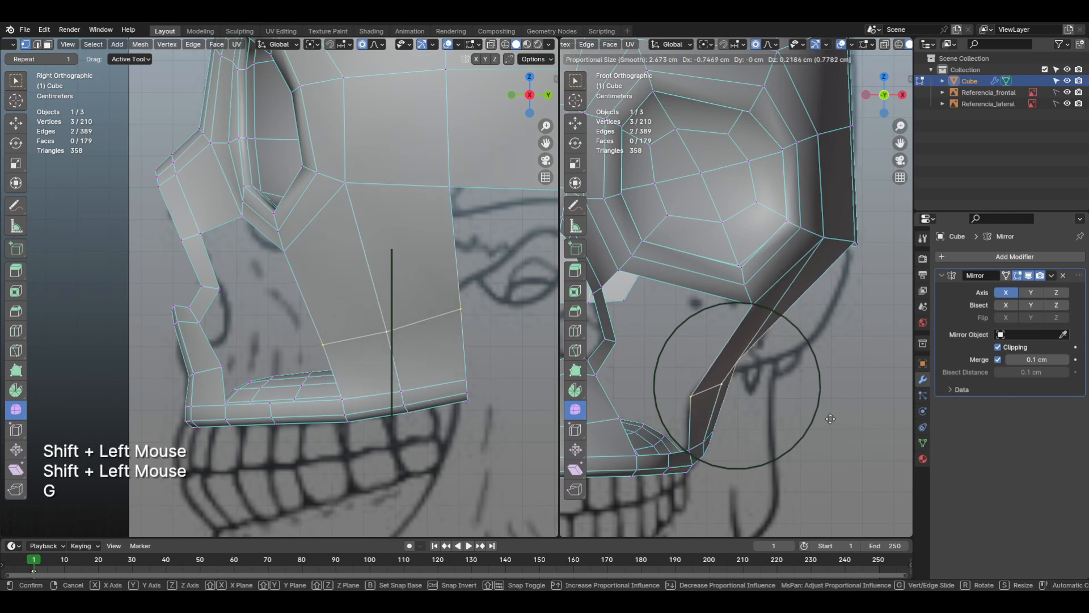
{"action": "left_click", "coordinate": [831, 419]}
Step: Move the loop's rear vertex about 0.4 cm outward and 0.2 cm down in the front view with proportional editing
{"action": "left_click", "coordinate": [464, 312]}
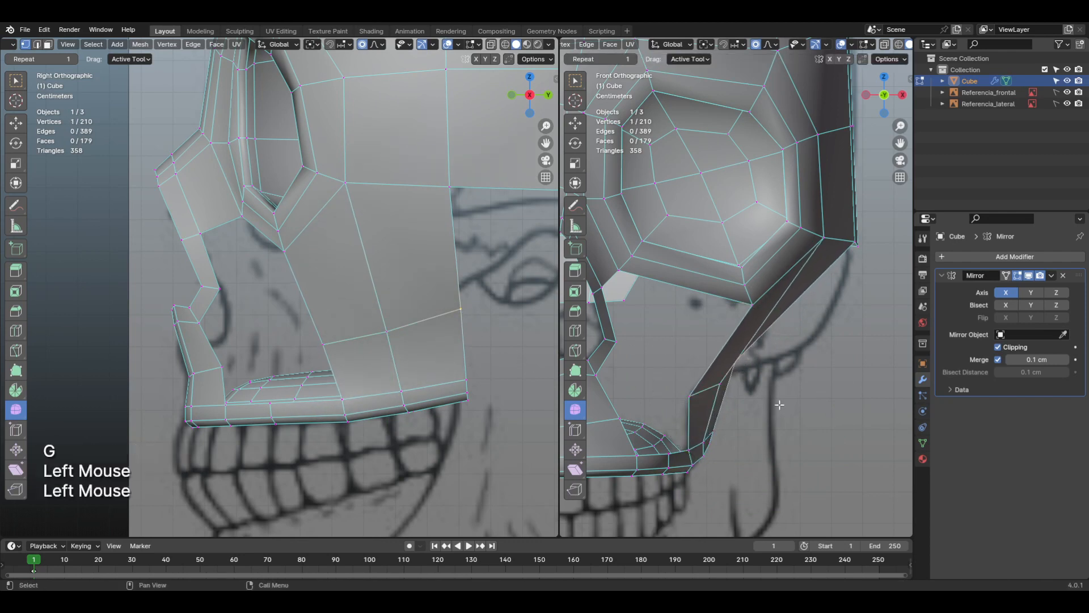
{"action": "key", "text": "g"}
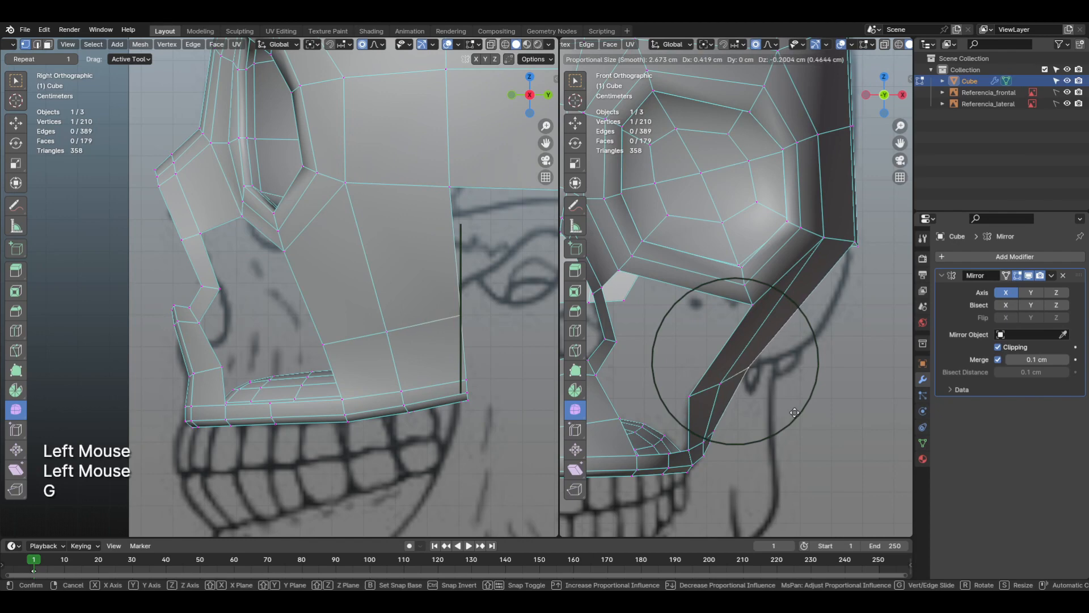
{"action": "left_click", "coordinate": [795, 412]}
Step: Move the loop's front vertex about 0.4 cm outward in the front view to smooth the cheek's curve above the jaw
{"action": "scroll", "coordinate": [795, 412], "scroll_direction": "down", "scroll_amount": 1}
{"action": "middle_click_drag", "start_coordinate": [737, 425], "coordinate": [761, 390]}
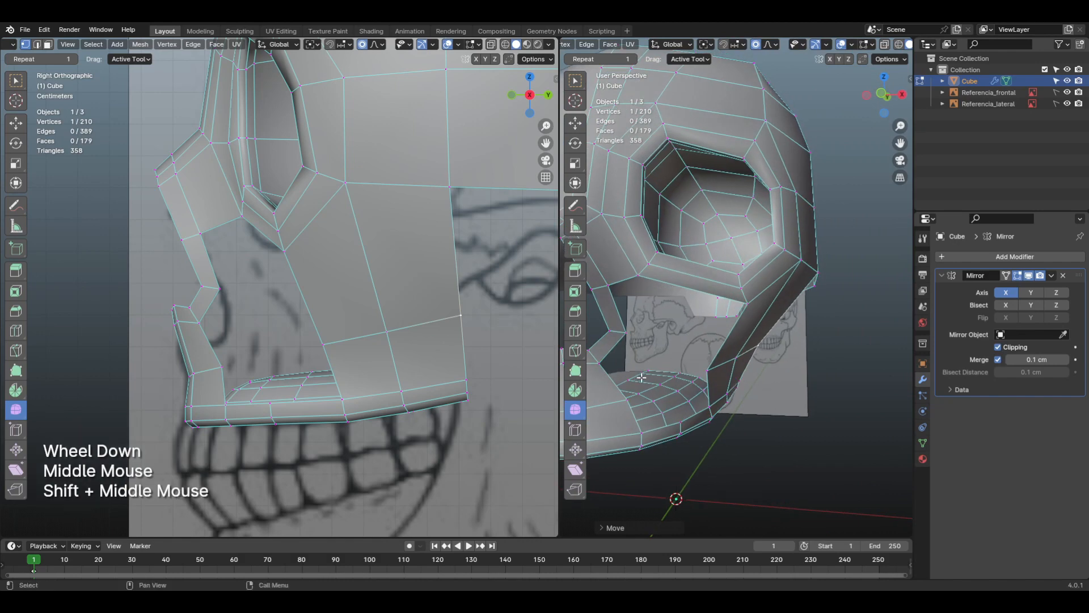
{"action": "key", "text": "KP_1"}
{"action": "left_click", "coordinate": [711, 377]}
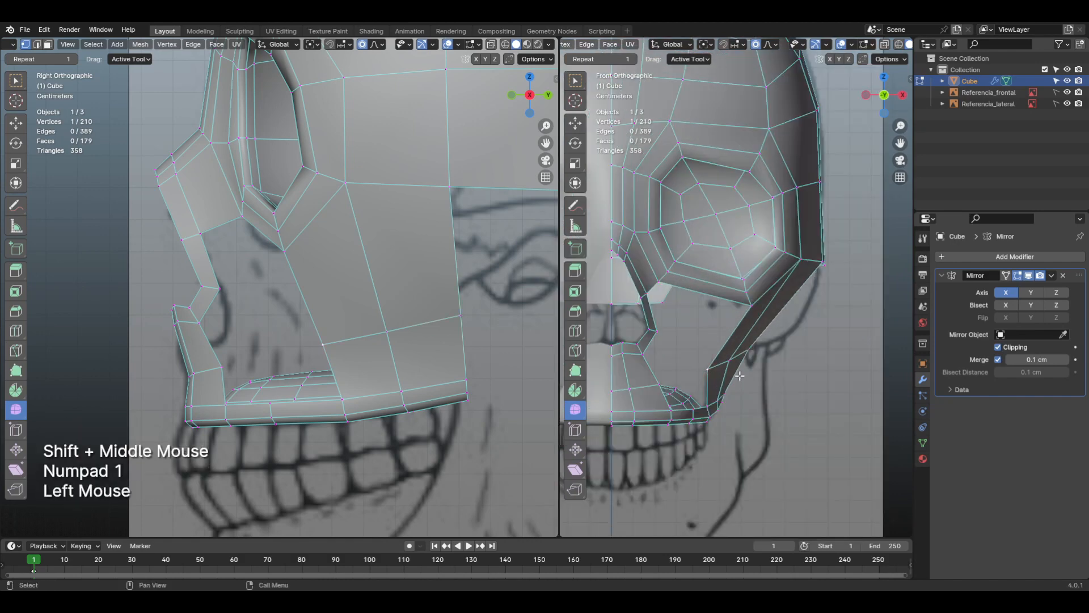
{"action": "key", "text": "g"}
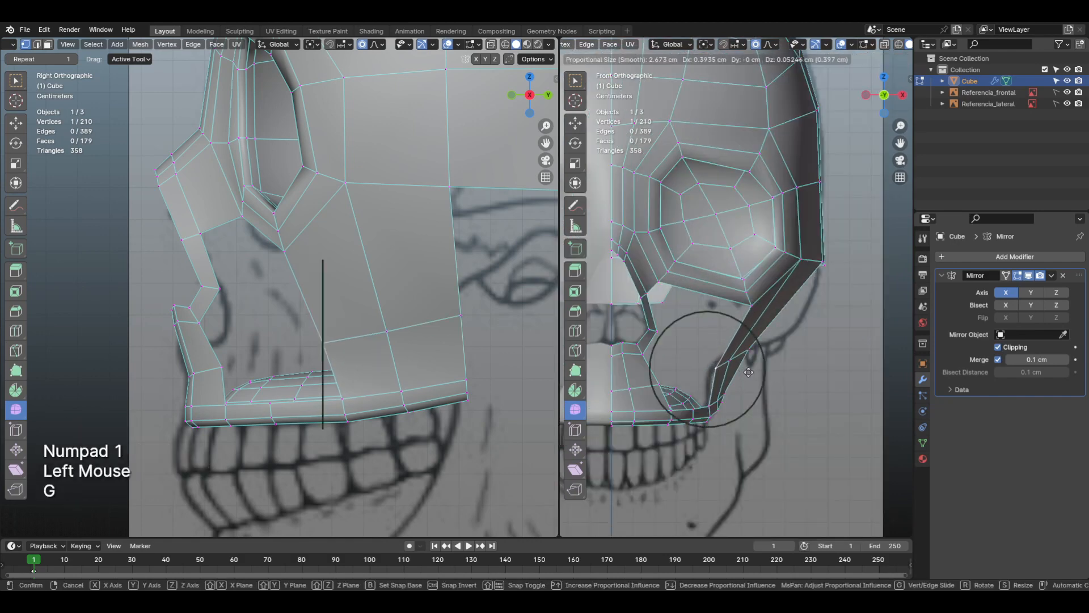
{"action": "left_click", "coordinate": [749, 372]}
Step: Fill a face across the gap above the upper jaw between the nose-side edge and the cheek's lower front edge
{"action": "middle_click_drag", "start_coordinate": [749, 375], "coordinate": [824, 493], "text": "shift"}
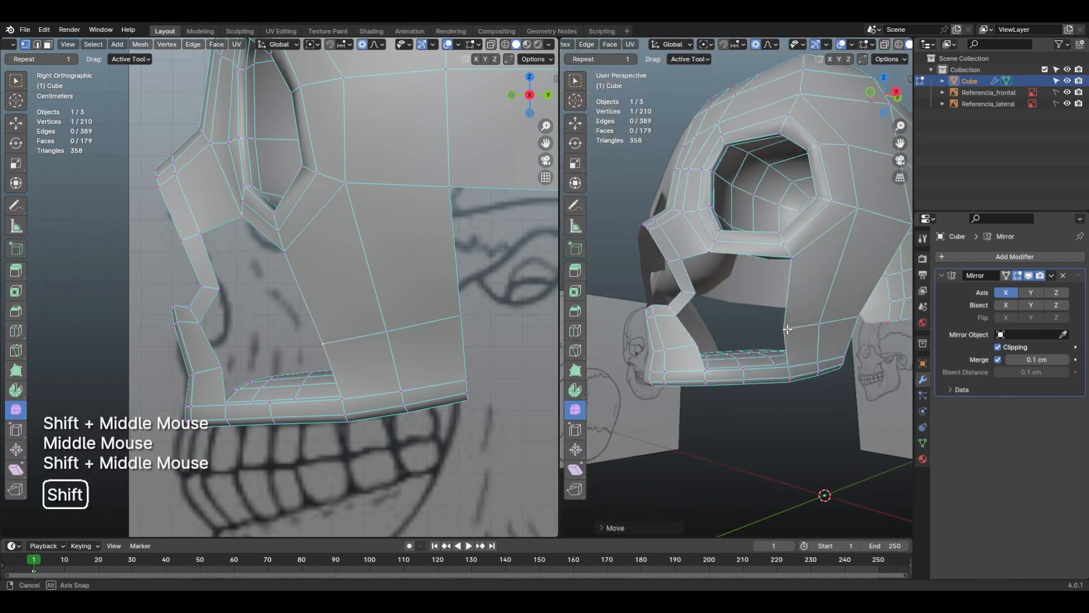
{"action": "scroll", "coordinate": [776, 352], "scroll_direction": "up", "scroll_amount": 2}
{"action": "middle_click_drag", "start_coordinate": [776, 352], "coordinate": [773, 377], "text": "shift"}
{"action": "scroll", "coordinate": [773, 388], "scroll_direction": "up", "scroll_amount": 1}
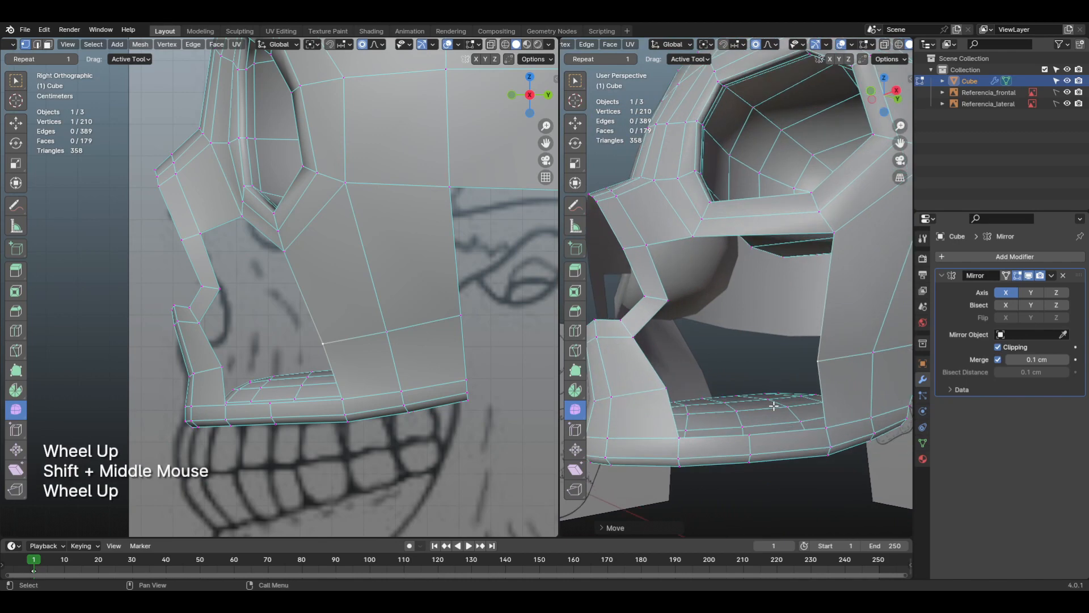
{"action": "key", "text": "2"}
{"action": "left_click", "coordinate": [688, 402]}
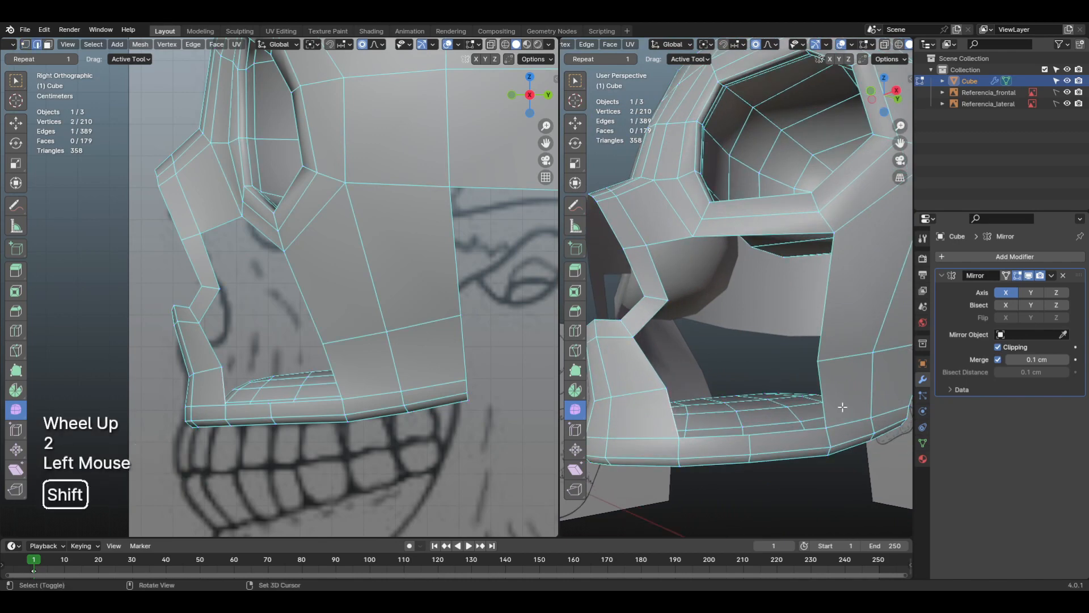
{"action": "left_click", "coordinate": [831, 396], "text": "shift"}
{"action": "key", "text": "f"}
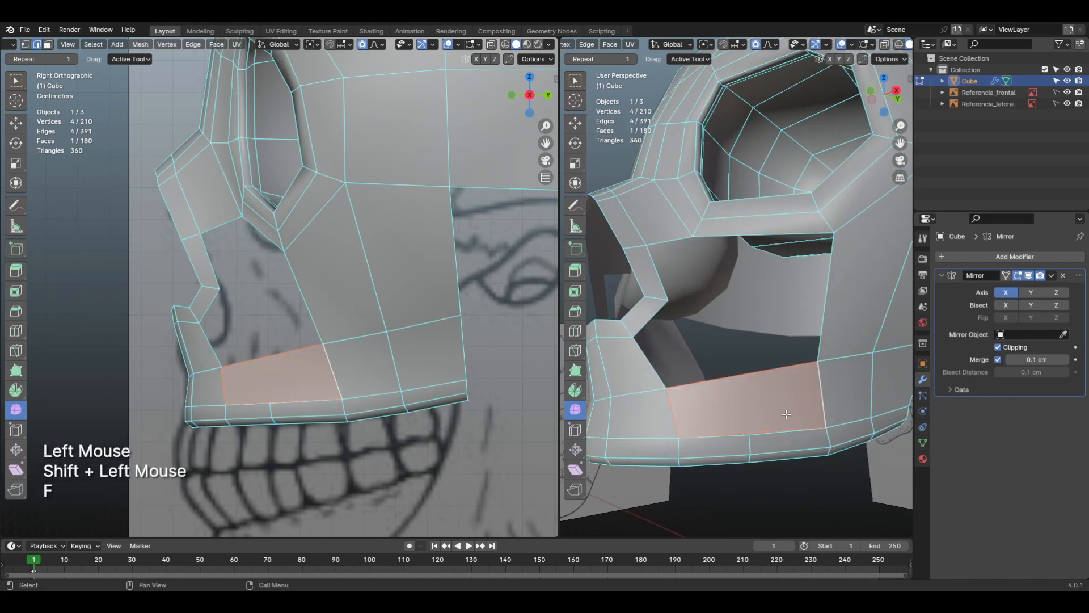
Step: Add a vertical loop cut through the new upper jaw face and slide it slightly toward the nose
{"action": "middle_click_drag", "start_coordinate": [786, 415], "coordinate": [743, 375], "text": "shift"}
{"action": "key", "text": "ctrl+r"}
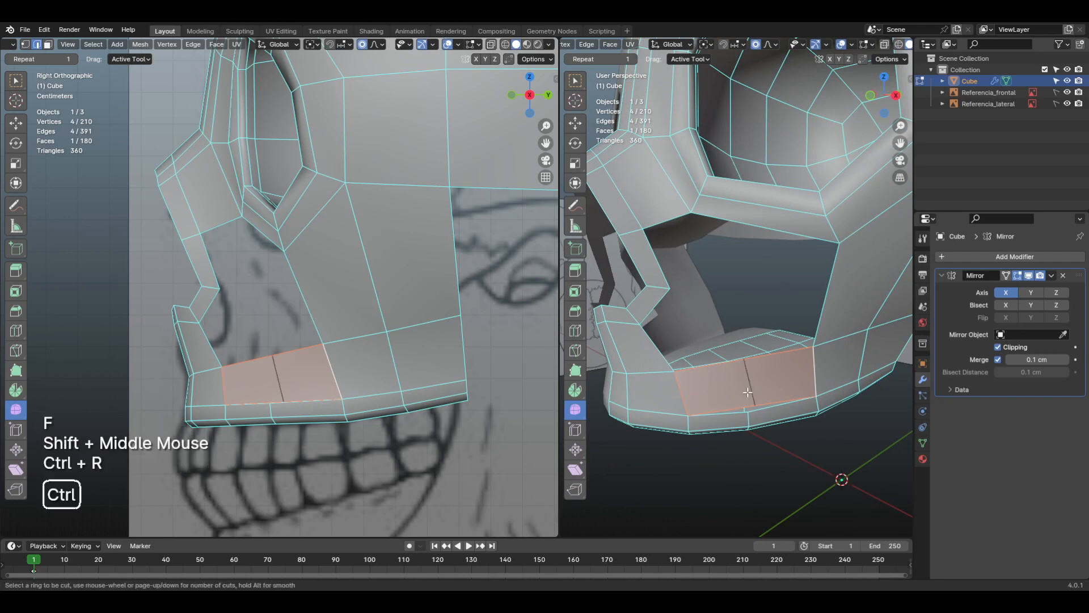
{"action": "left_click", "coordinate": [737, 392]}
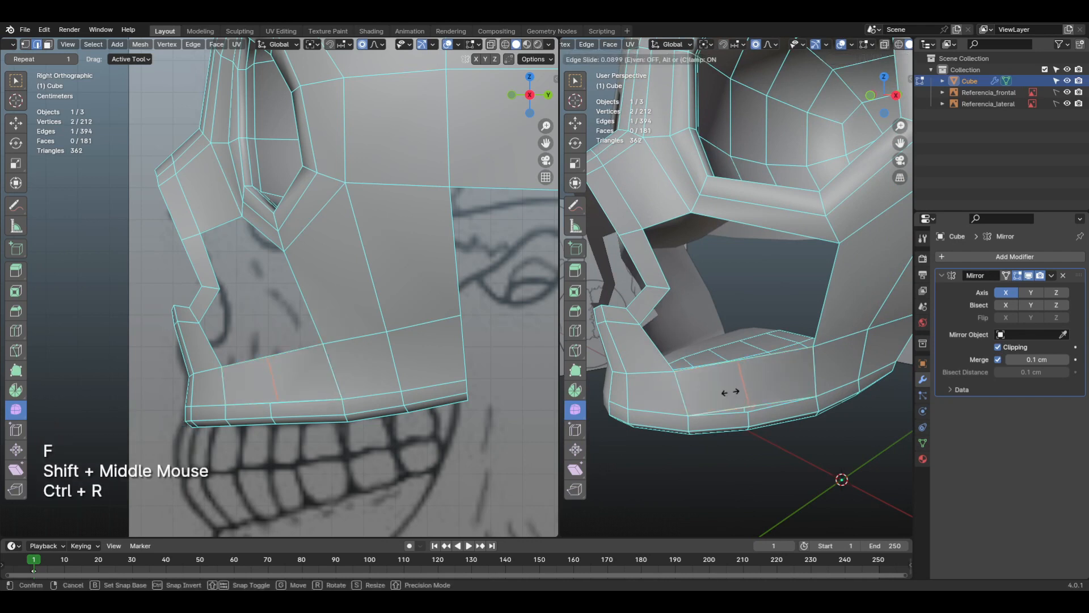
{"action": "left_click", "coordinate": [728, 391]}
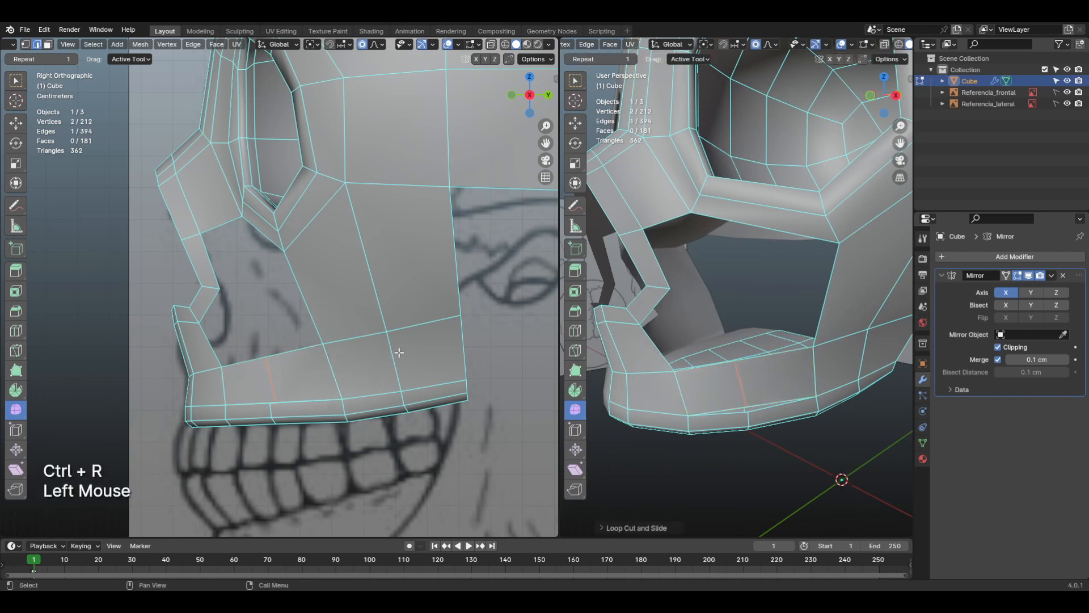
Step: Turn off proportional editing, and rotate and shift the new vertical edge in the side view to align with the jaw edge below
{"action": "key", "text": "r"}
{"action": "key", "text": "Escape"}
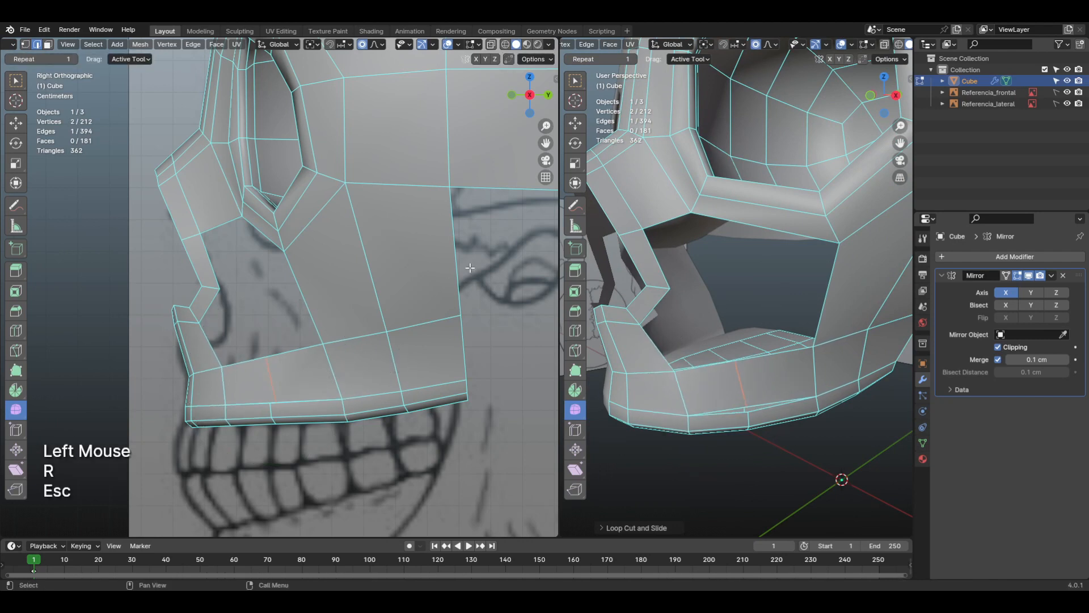
{"action": "left_click", "coordinate": [362, 46]}
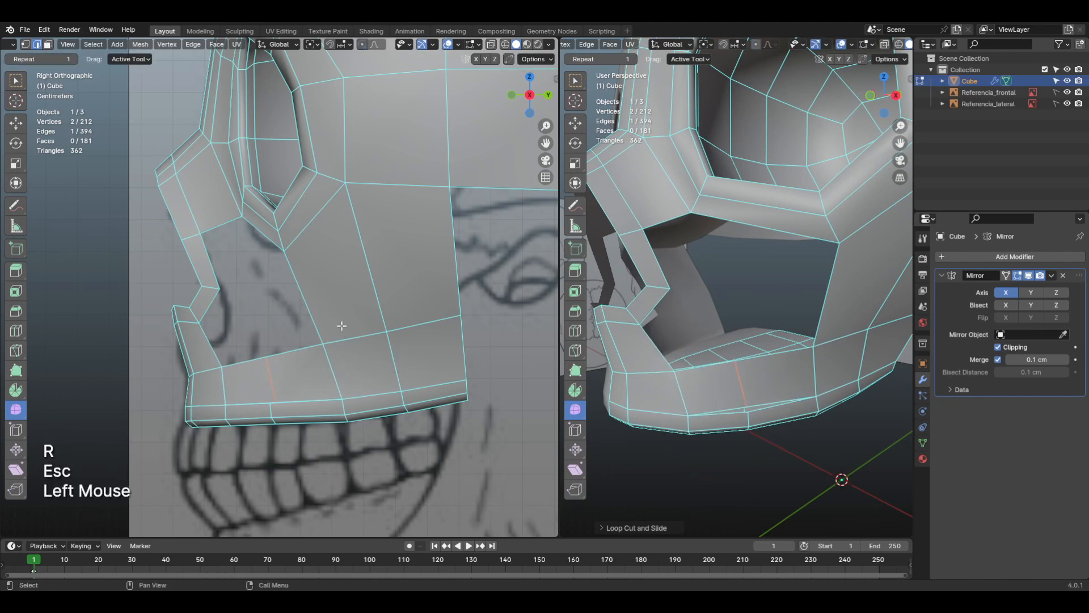
{"action": "key", "text": "r"}
{"action": "left_click", "coordinate": [379, 359]}
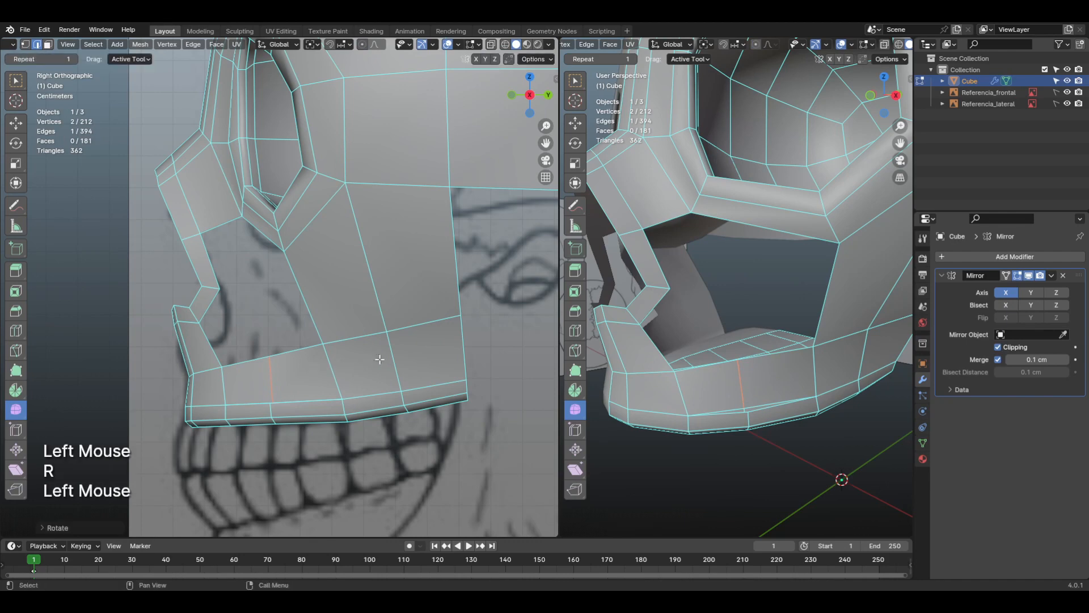
{"action": "key", "text": "g"}
{"action": "left_click", "coordinate": [392, 371]}
Step: Enable X-ray in the bottom view and move the new vertical edge about 0.16 cm outward to round the upper jaw surface
{"action": "middle_click_drag", "start_coordinate": [727, 419], "coordinate": [766, 455], "text": "shift"}
{"action": "scroll", "coordinate": [777, 439], "scroll_direction": "up", "scroll_amount": 1}
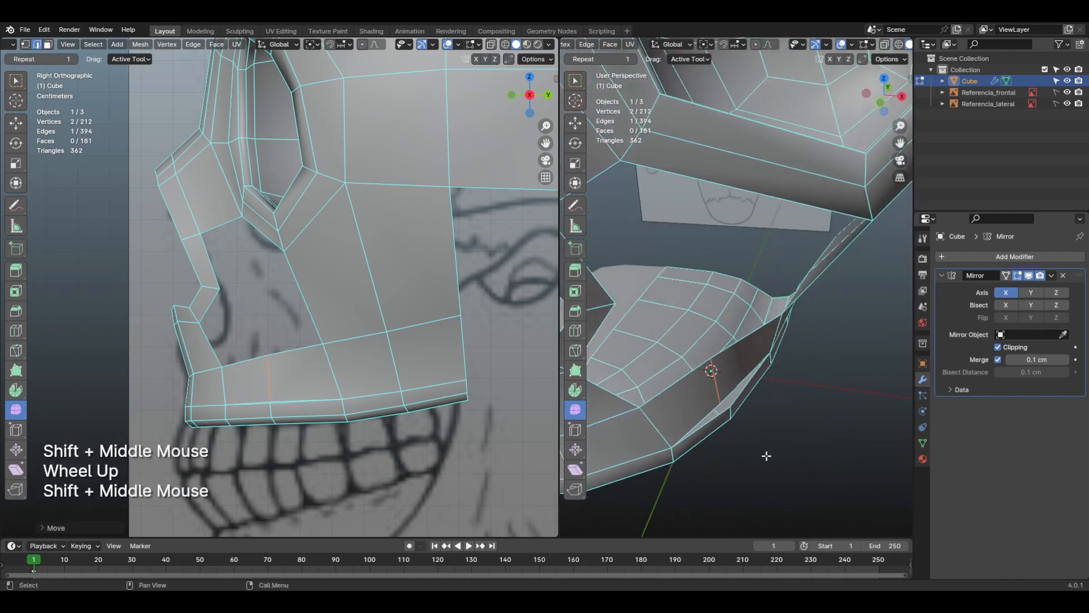
{"action": "key", "text": "KP_7"}
{"action": "key", "text": "ctrl+KP_7"}
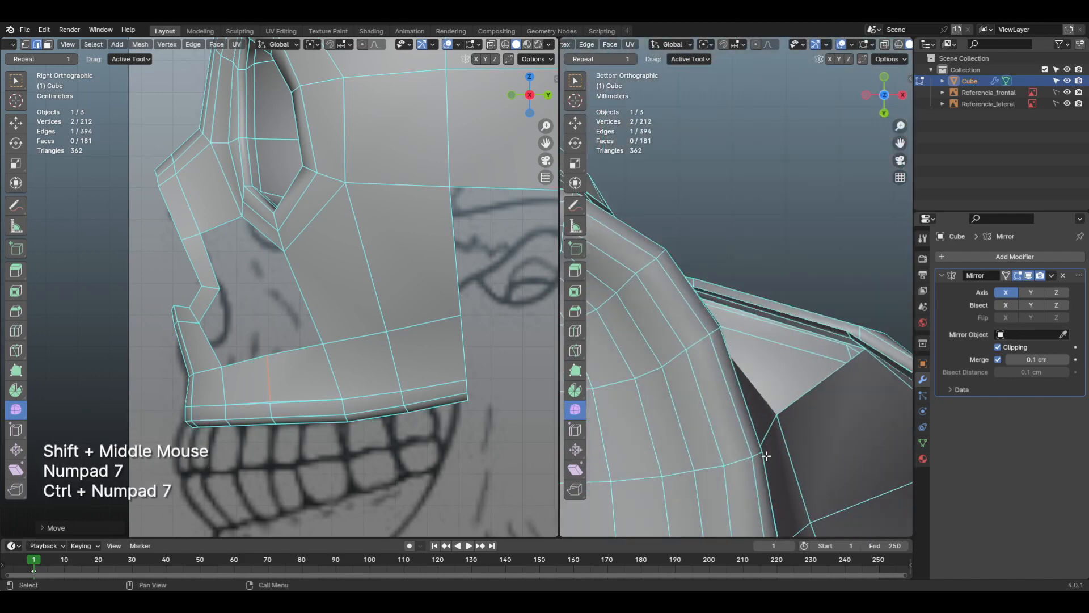
{"action": "middle_click_drag", "start_coordinate": [857, 45], "coordinate": [801, 53]}
{"action": "left_click", "coordinate": [846, 44]}
{"action": "scroll", "coordinate": [732, 328], "scroll_direction": "up", "scroll_amount": 3}
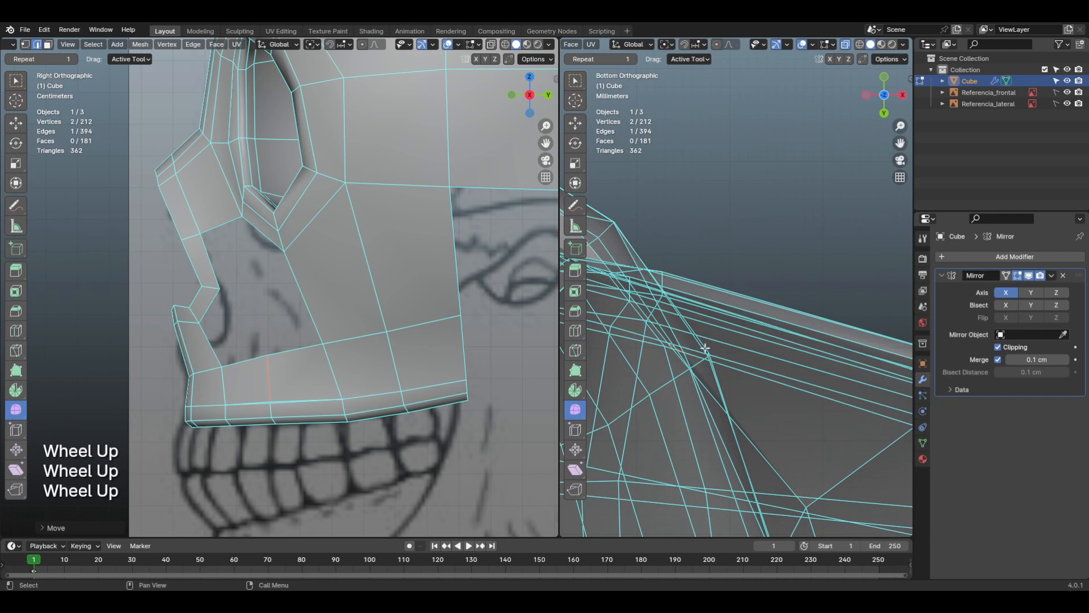
{"action": "key", "text": "g"}
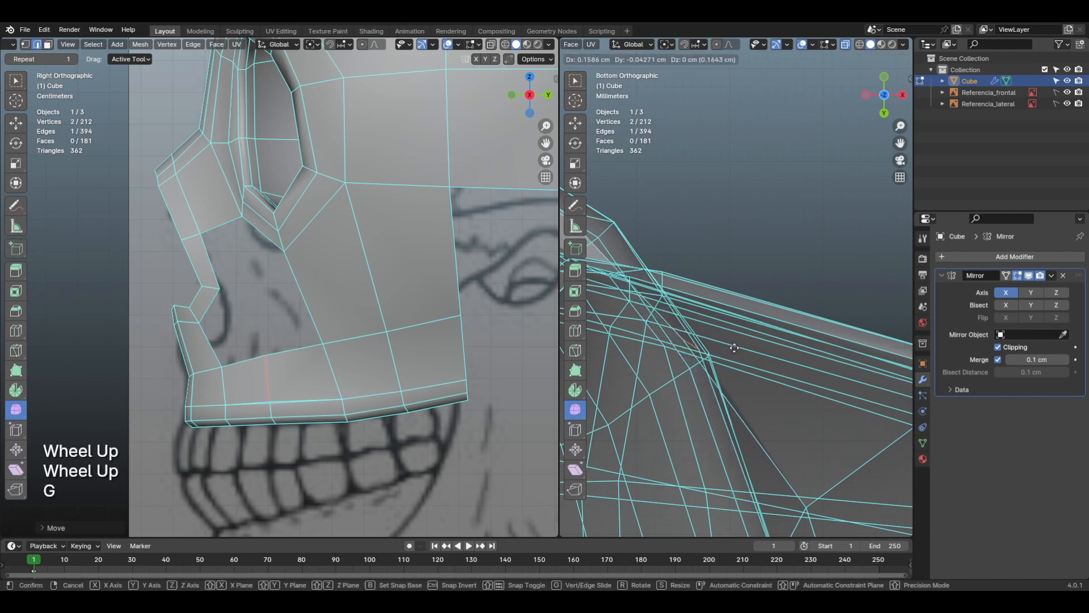
{"action": "left_click", "coordinate": [735, 343]}
{"action": "middle_click_drag", "start_coordinate": [735, 344], "coordinate": [720, 462], "text": "shift"}
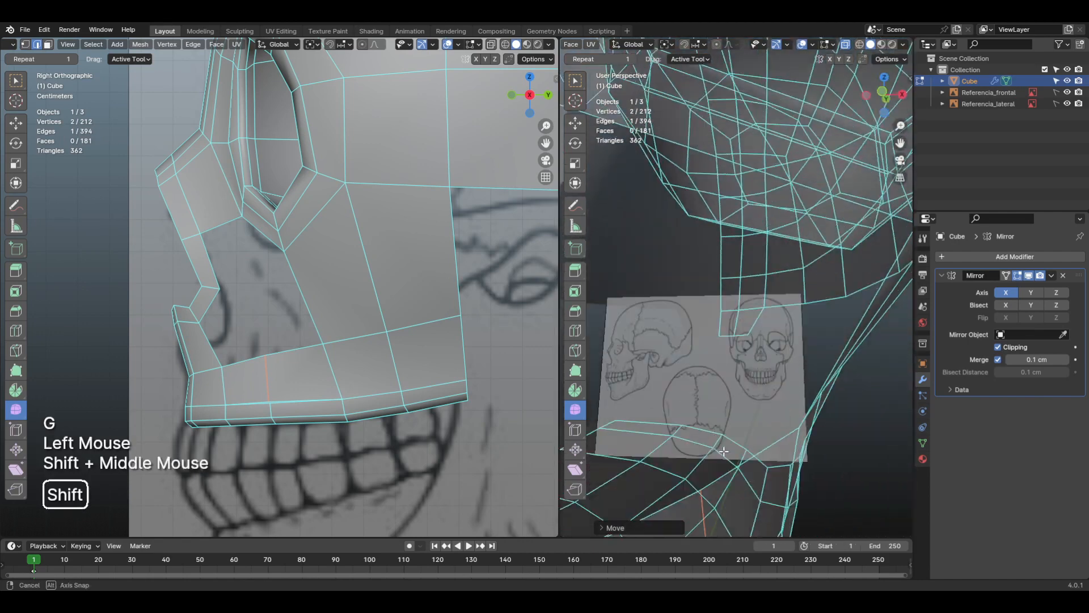
Step: Turn off X-ray in the perspective view and bring the new vertical jaw edge into close view
{"action": "scroll", "coordinate": [721, 463], "scroll_direction": "down", "scroll_amount": 2}
{"action": "left_click", "coordinate": [845, 45]}
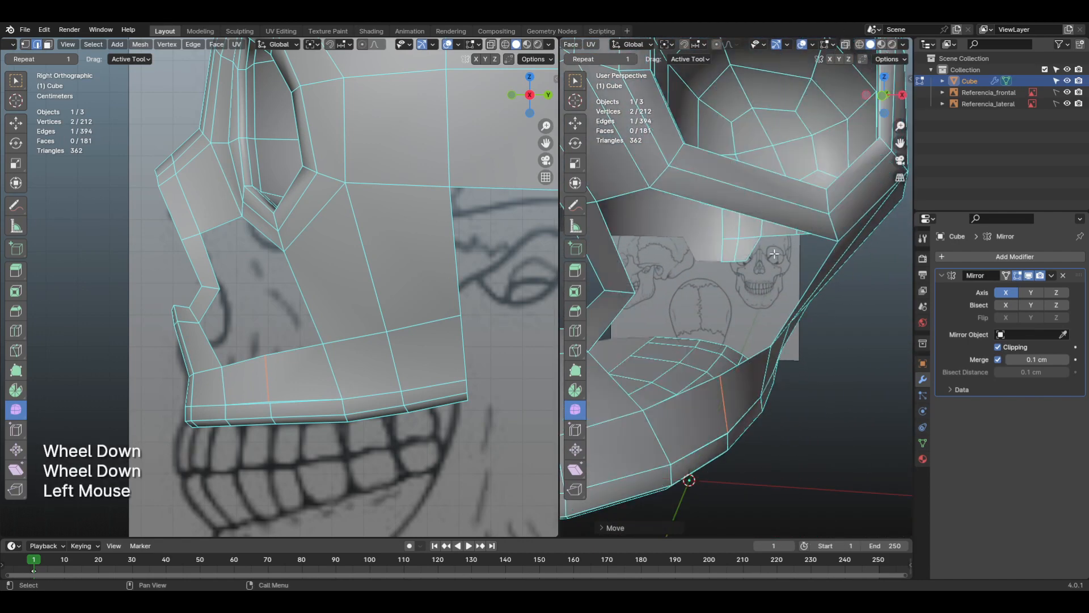
{"action": "middle_click_drag", "start_coordinate": [794, 284], "coordinate": [762, 380], "text": "shift"}
{"action": "scroll", "coordinate": [737, 295], "scroll_direction": "up", "scroll_amount": 2}
{"action": "scroll", "coordinate": [766, 316], "scroll_direction": "up", "scroll_amount": 1, "text": "shift"}
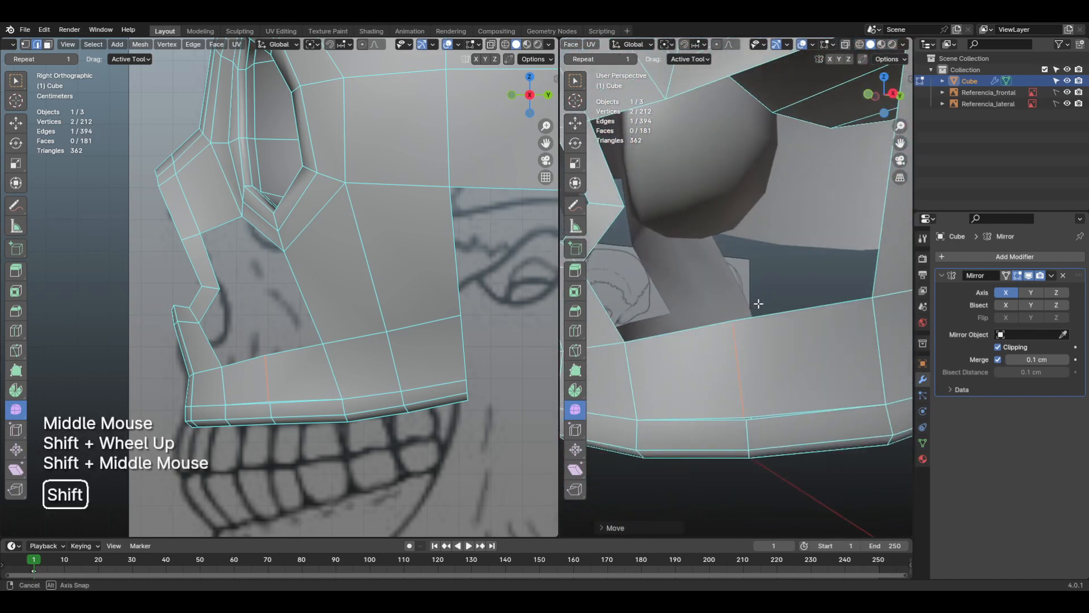
Step: Merge the two nearly coincident vertices at the lower end of the new vertical edge, using At Last
{"action": "key", "text": "1"}
{"action": "left_click", "coordinate": [748, 412]}
{"action": "key", "text": "KP_Decimal"}
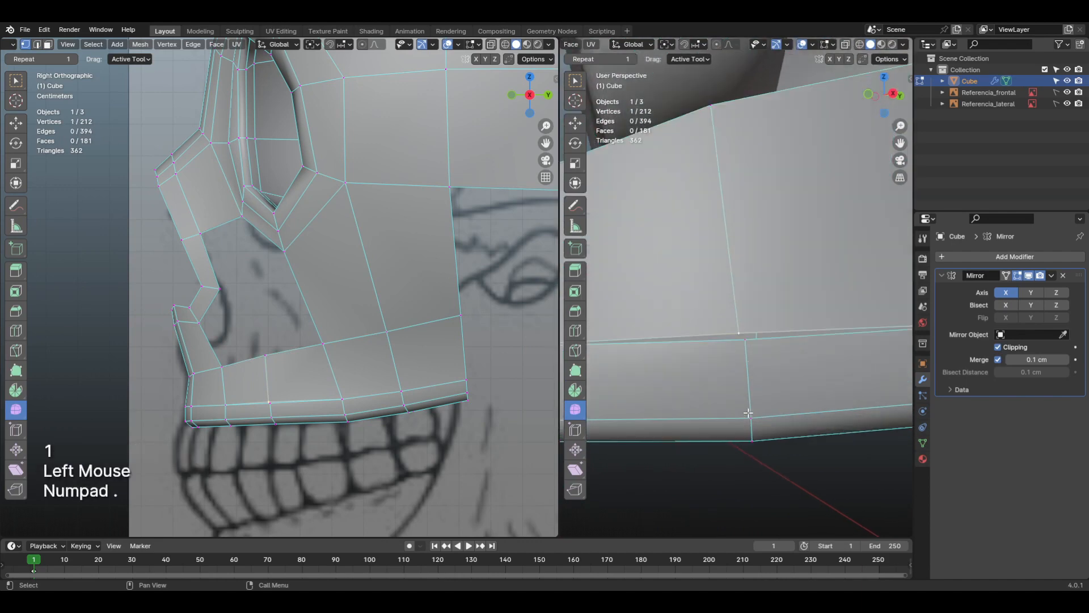
{"action": "scroll", "coordinate": [748, 413], "scroll_direction": "down", "scroll_amount": 2}
{"action": "middle_click_drag", "start_coordinate": [748, 413], "coordinate": [785, 335], "text": "shift"}
{"action": "scroll", "coordinate": [781, 338], "scroll_direction": "up", "scroll_amount": 3}
{"action": "left_click", "coordinate": [726, 264]}
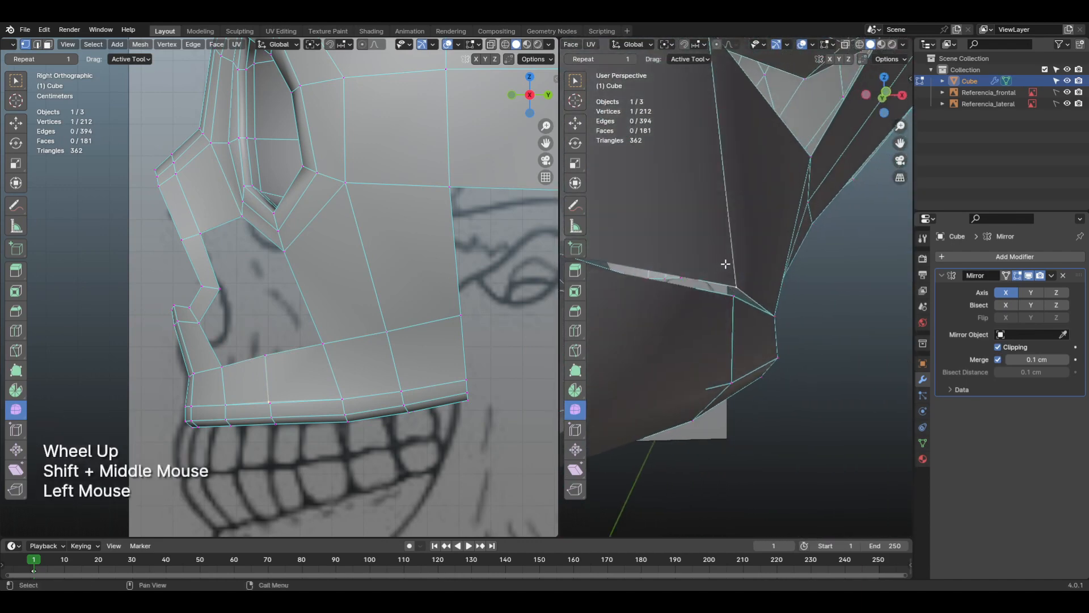
{"action": "left_click", "coordinate": [735, 303]}
{"action": "left_click", "coordinate": [754, 252]}
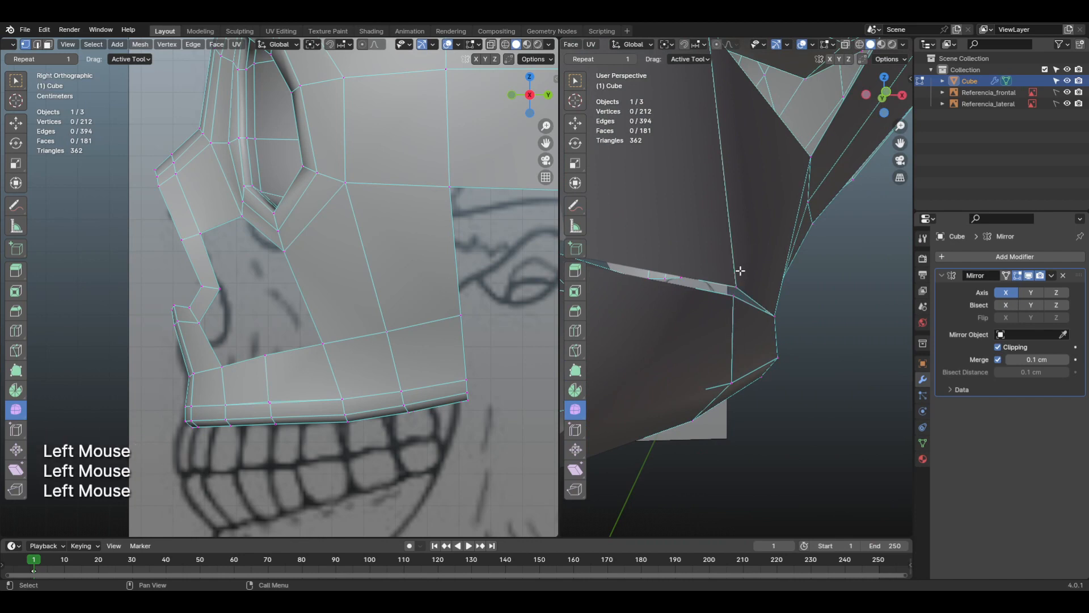
{"action": "left_click", "coordinate": [731, 297], "text": "shift"}
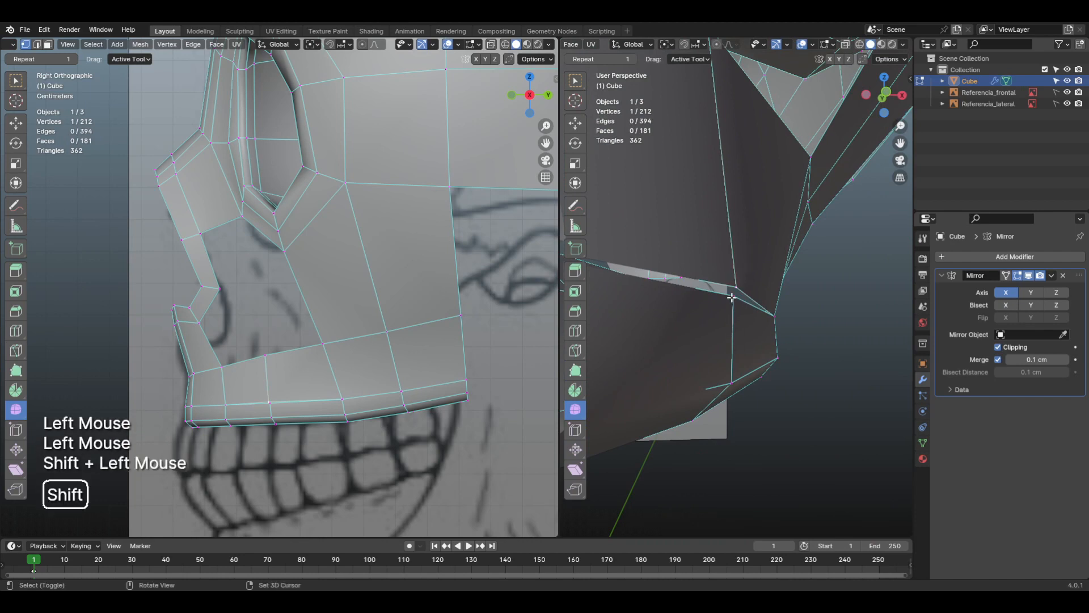
{"action": "key", "text": "m"}
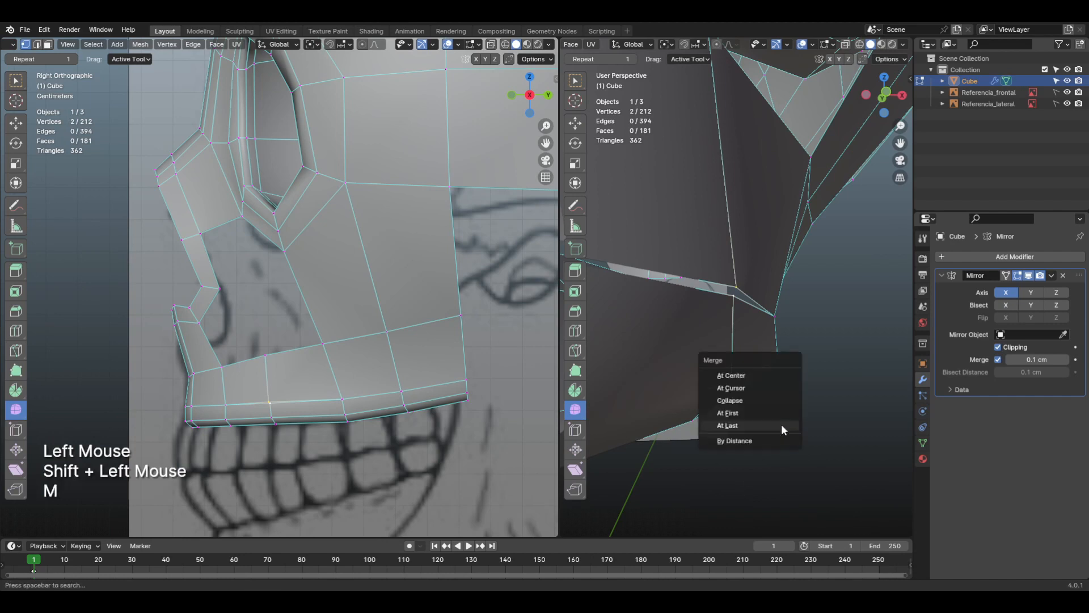
{"action": "left_click", "coordinate": [743, 424]}
Step: Examine the merged upper jaw edge and the remaining cheek opening from several angles
{"action": "scroll", "coordinate": [651, 311], "scroll_direction": "down", "scroll_amount": 2}
{"action": "middle_click_drag", "start_coordinate": [741, 312], "coordinate": [678, 313], "text": "shift"}
{"action": "scroll", "coordinate": [651, 311], "scroll_direction": "down", "scroll_amount": 3}
{"action": "scroll", "coordinate": [678, 313], "scroll_direction": "down", "scroll_amount": 2}
{"action": "middle_click_drag", "start_coordinate": [789, 332], "coordinate": [778, 399], "text": "shift"}
{"action": "middle_click_drag", "start_coordinate": [779, 400], "coordinate": [784, 401]}
{"action": "scroll", "coordinate": [785, 400], "scroll_direction": "down", "scroll_amount": 2}
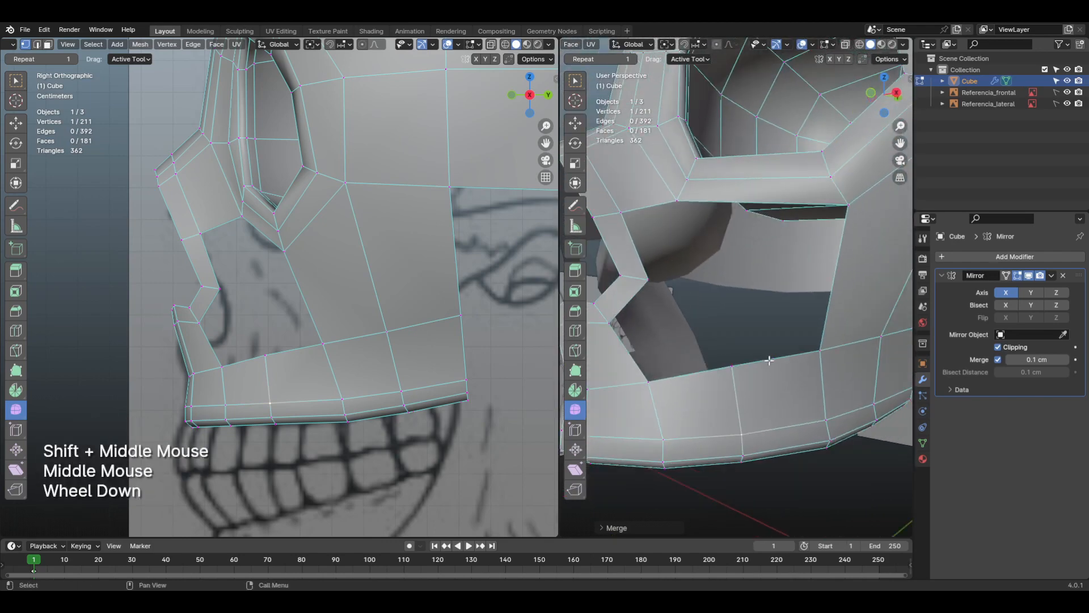
{"action": "middle_click_drag", "start_coordinate": [769, 360], "coordinate": [814, 396], "text": "shift"}
{"action": "scroll", "coordinate": [787, 344], "scroll_direction": "down", "scroll_amount": 2}
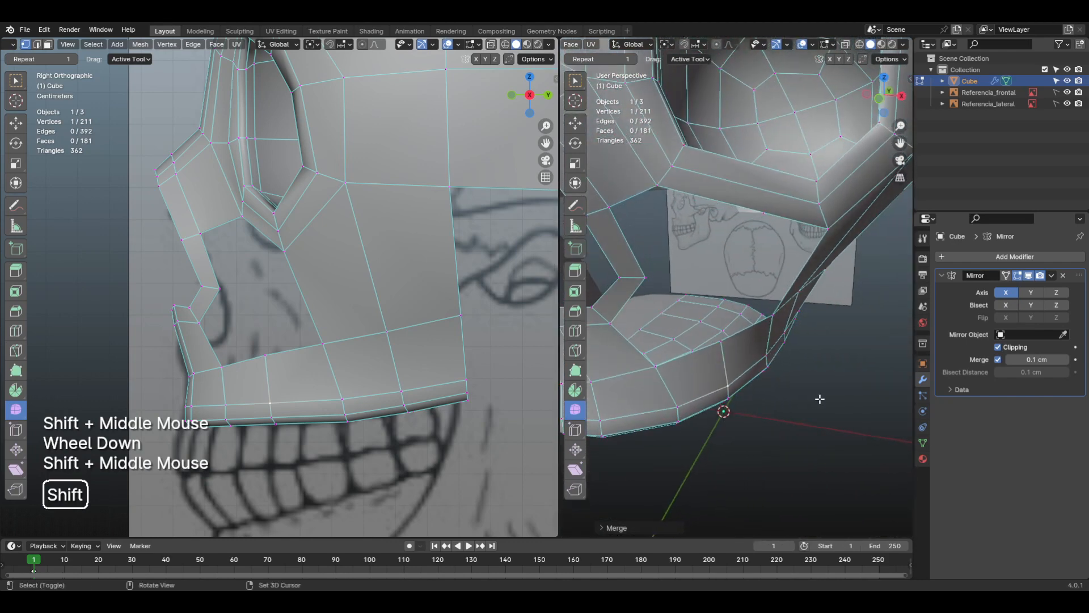
{"action": "scroll", "coordinate": [754, 372], "scroll_direction": "down", "scroll_amount": 2}
{"action": "middle_click_drag", "start_coordinate": [754, 372], "coordinate": [753, 345], "text": "shift"}
{"action": "scroll", "coordinate": [706, 347], "scroll_direction": "up", "scroll_amount": 1}
{"action": "scroll", "coordinate": [706, 346], "scroll_direction": "up", "scroll_amount": 1}
Step: Mark the open corner with annotation lines and fill a face between the nose-side edge and the upper jaw's adjacent top edge
{"action": "key", "text": "2"}
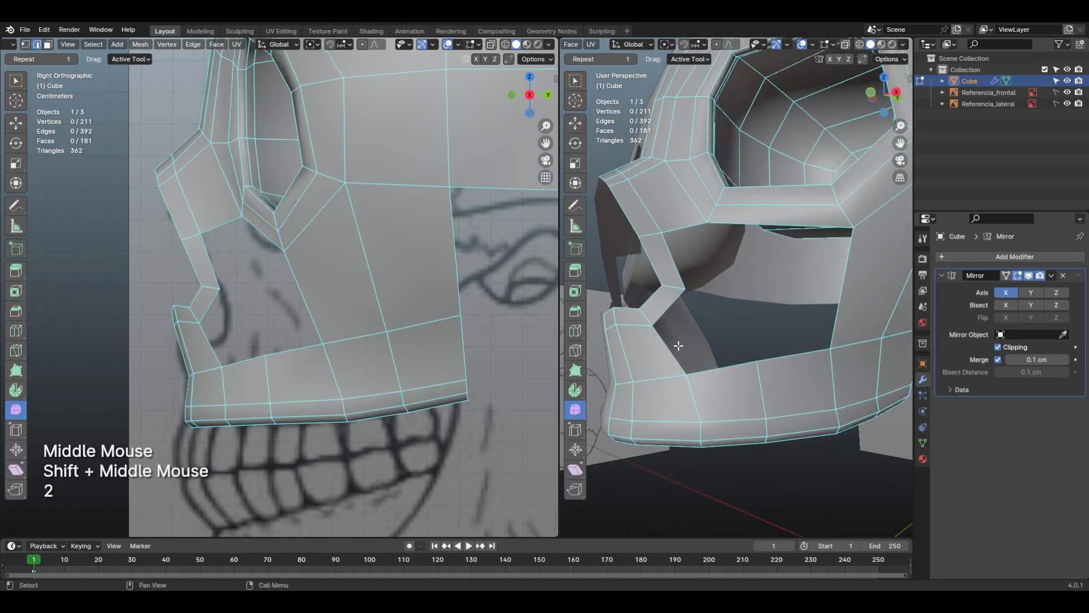
{"action": "left_click", "coordinate": [677, 351]}
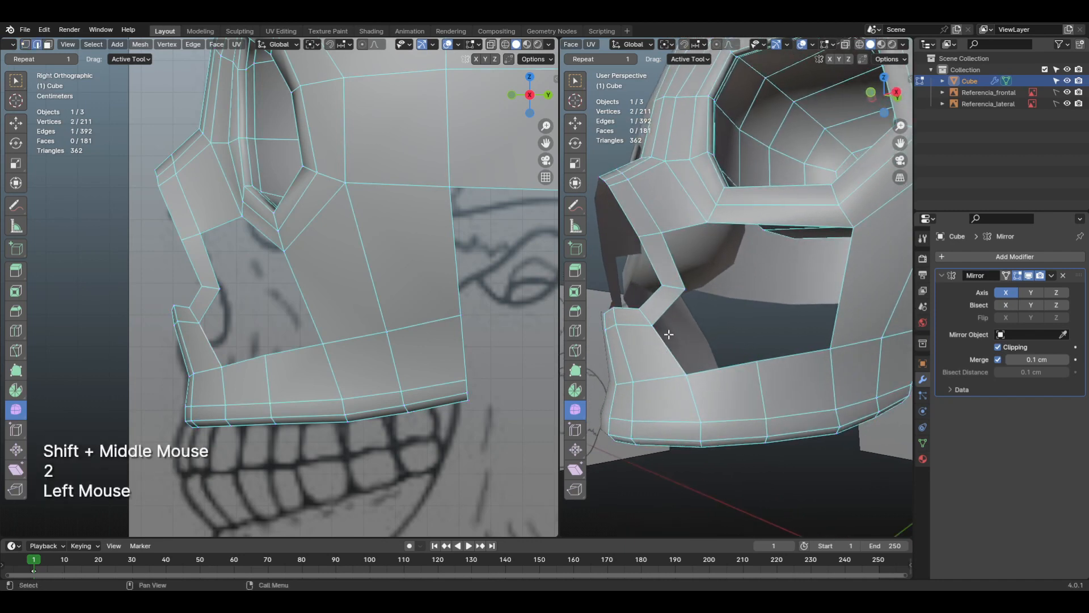
{"action": "key", "text": "d"}
{"action": "mouse_move", "coordinate": [676, 290]}
{"action": "left_mouse_down"}
{"action": "mouse_move", "coordinate": [646, 318]}
{"action": "mouse_move", "coordinate": [684, 375]}
{"action": "mouse_move", "coordinate": [674, 357]}
{"action": "left_mouse_up"}
{"action": "key", "text": "d"}
{"action": "key", "text": "d"}
{"action": "key", "text": "f"}
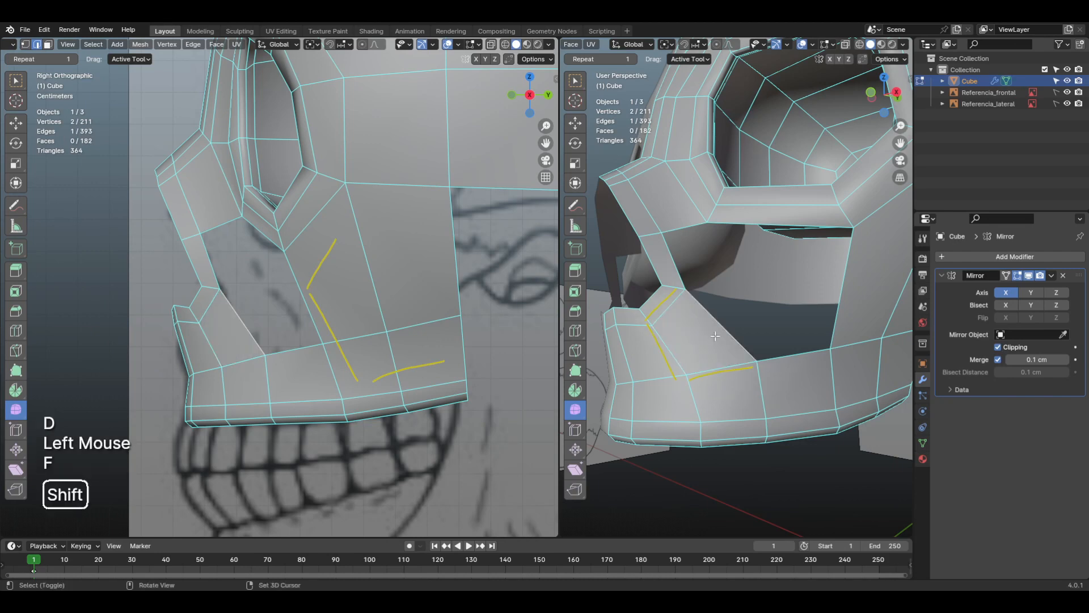
Step: Clear the annotation guide lines and examine the remaining opening between the upper jaw and the eye socket
{"action": "mouse_move", "coordinate": [676, 360]}
{"action": "middle_mouse_down", "text": "shift"}
{"action": "mouse_move", "coordinate": [756, 379]}
{"action": "mouse_move", "coordinate": [702, 357]}
{"action": "middle_mouse_up", "text": "shift"}
{"action": "key", "text": "d"}
{"action": "right_click_drag", "start_coordinate": [804, 341], "coordinate": [732, 275]}
{"action": "middle_click_drag", "start_coordinate": [776, 311], "coordinate": [825, 328], "text": "shift"}
{"action": "mouse_move", "coordinate": [826, 327]}
{"action": "middle_mouse_down"}
{"action": "mouse_move", "coordinate": [784, 401]}
{"action": "mouse_move", "coordinate": [798, 442]}
{"action": "mouse_move", "coordinate": [745, 267]}
{"action": "mouse_move", "coordinate": [744, 282]}
{"action": "middle_mouse_up"}
{"action": "scroll", "coordinate": [785, 410], "scroll_direction": "down", "scroll_amount": 1}
{"action": "scroll", "coordinate": [798, 443], "scroll_direction": "down", "scroll_amount": 1}
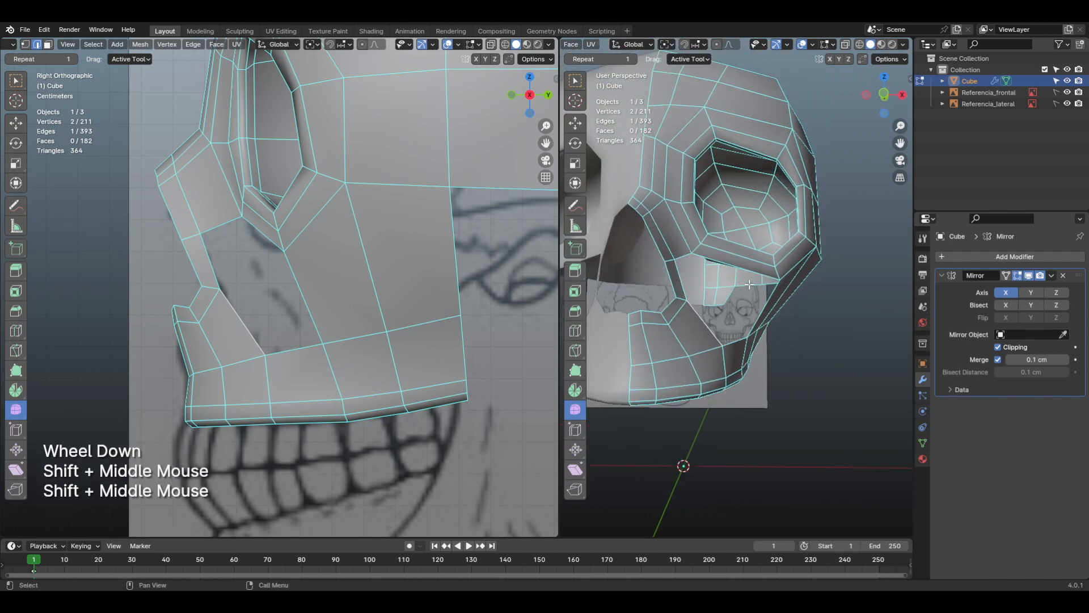
Step: Try to fill a face between the upper jaw's open top edge and the lower outer edge of the eye socket
{"action": "key", "text": "KP_1"}
{"action": "scroll", "coordinate": [744, 282], "scroll_direction": "up", "scroll_amount": 1}
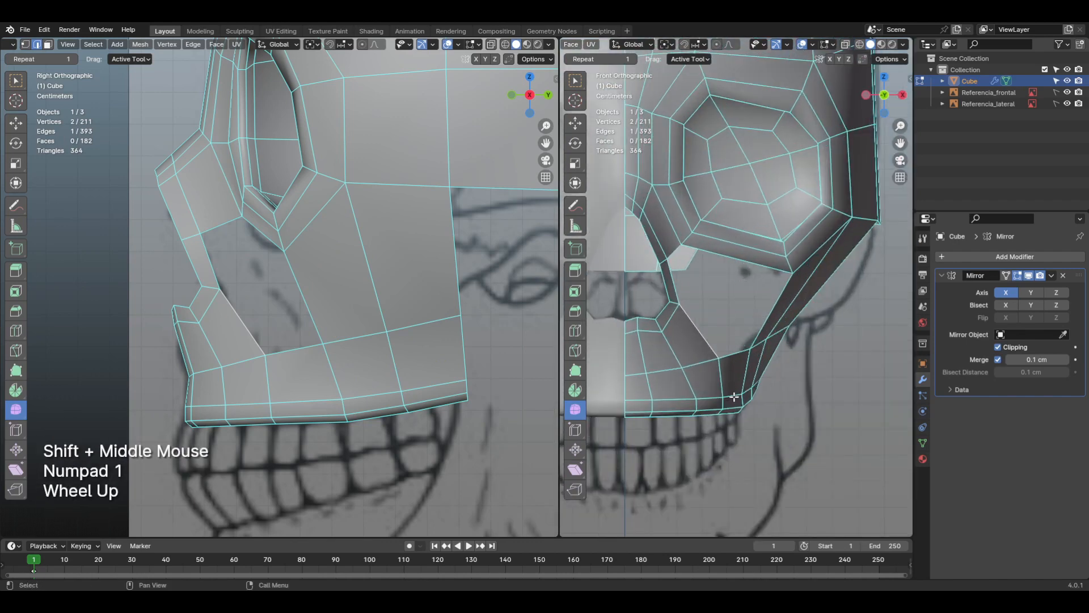
{"action": "left_click", "coordinate": [732, 354]}
{"action": "left_click", "coordinate": [734, 259], "text": "shift"}
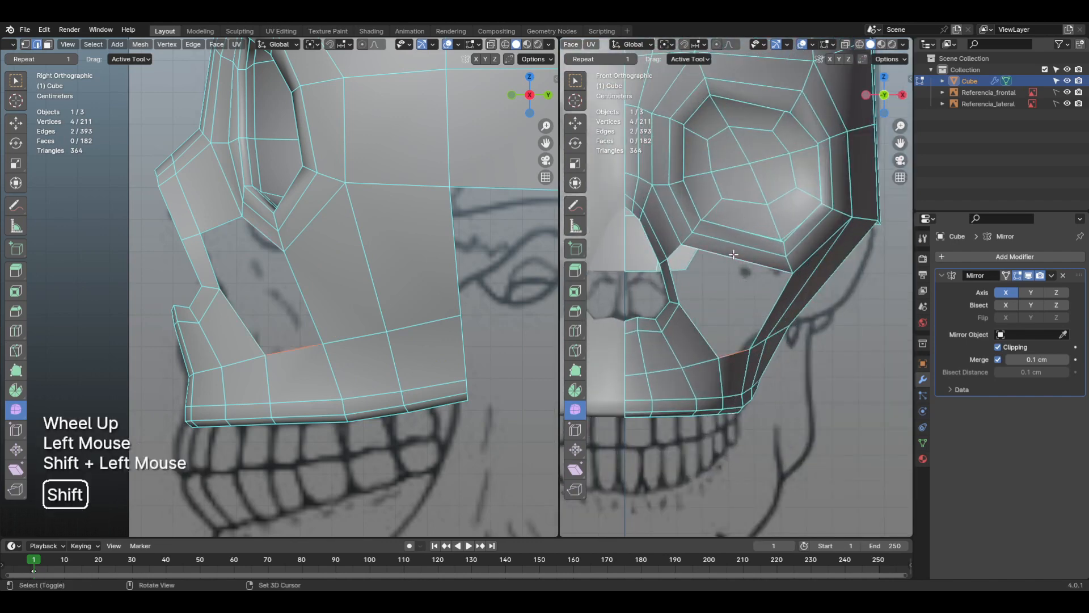
{"action": "middle_click_drag", "start_coordinate": [801, 310], "coordinate": [744, 207], "text": "shift"}
{"action": "key", "text": "f"}
{"action": "key", "text": "ctrl+z"}
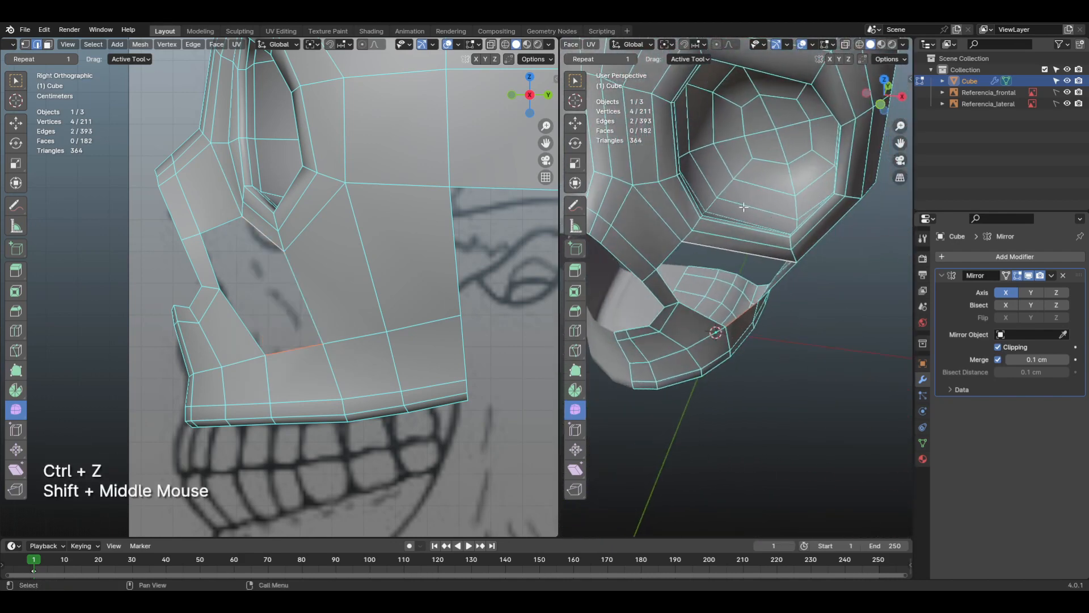
Step: Try a loop cut through the eye socket's lower rim up to the forehead midline, check its flow, and undo it
{"action": "key", "text": "KP_1"}
{"action": "middle_click", "coordinate": [726, 267]}
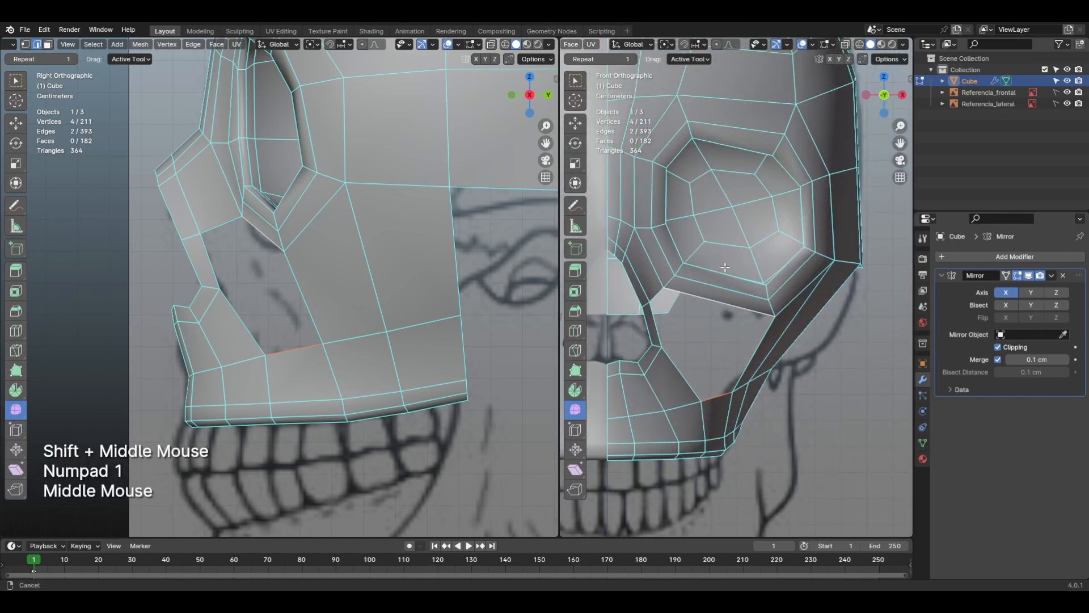
{"action": "key", "text": "ctrl+r"}
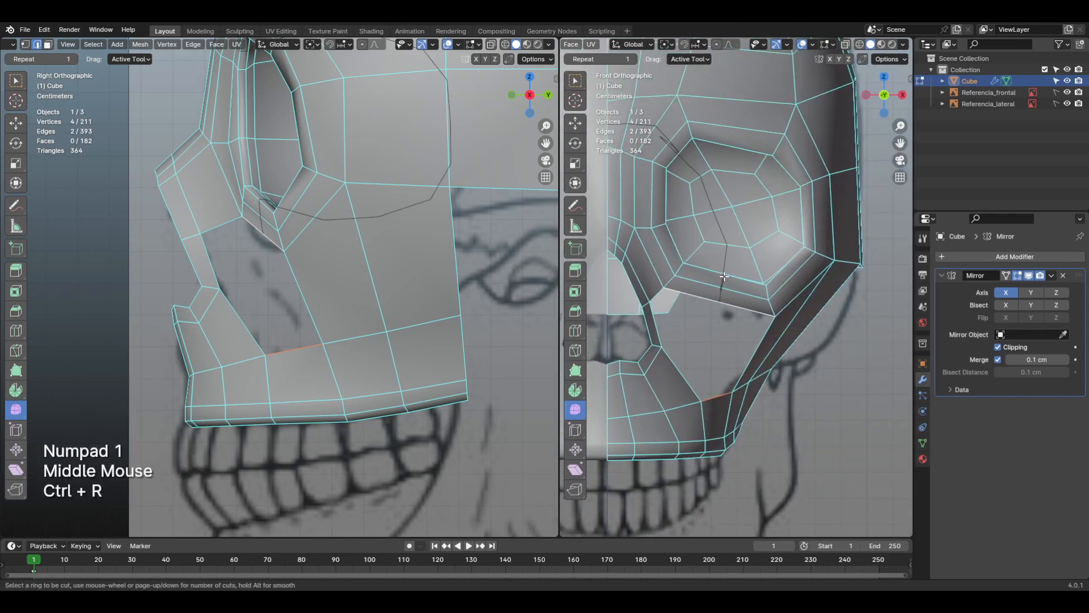
{"action": "left_click", "coordinate": [724, 276]}
{"action": "middle_click_drag", "start_coordinate": [724, 276], "coordinate": [795, 359], "text": "shift"}
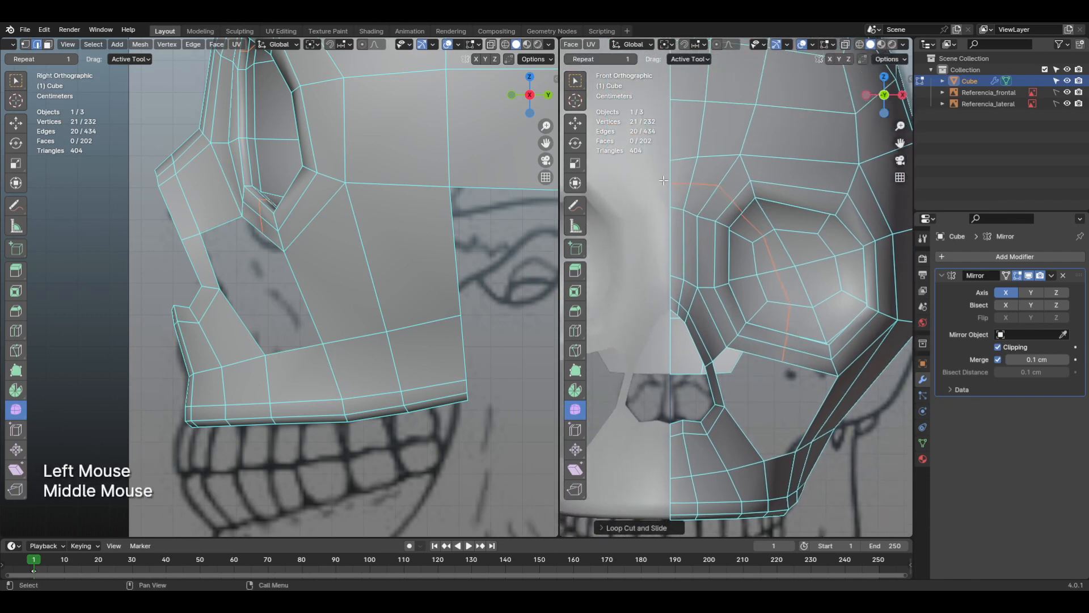
{"action": "middle_click_drag", "start_coordinate": [800, 301], "coordinate": [775, 292], "text": "shift"}
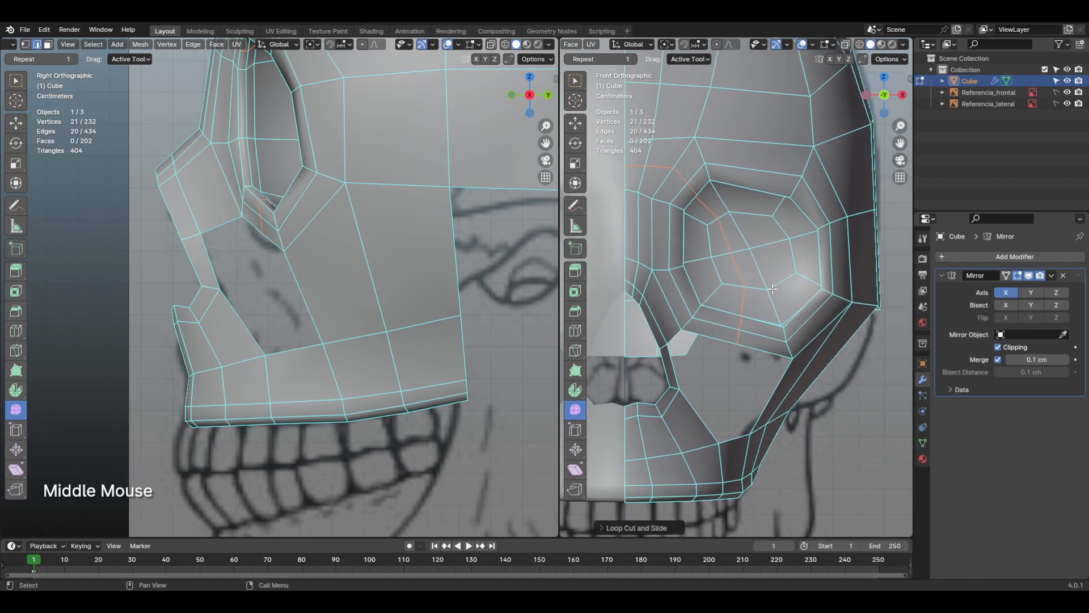
{"action": "middle_click_drag", "start_coordinate": [759, 307], "coordinate": [777, 357], "text": "shift"}
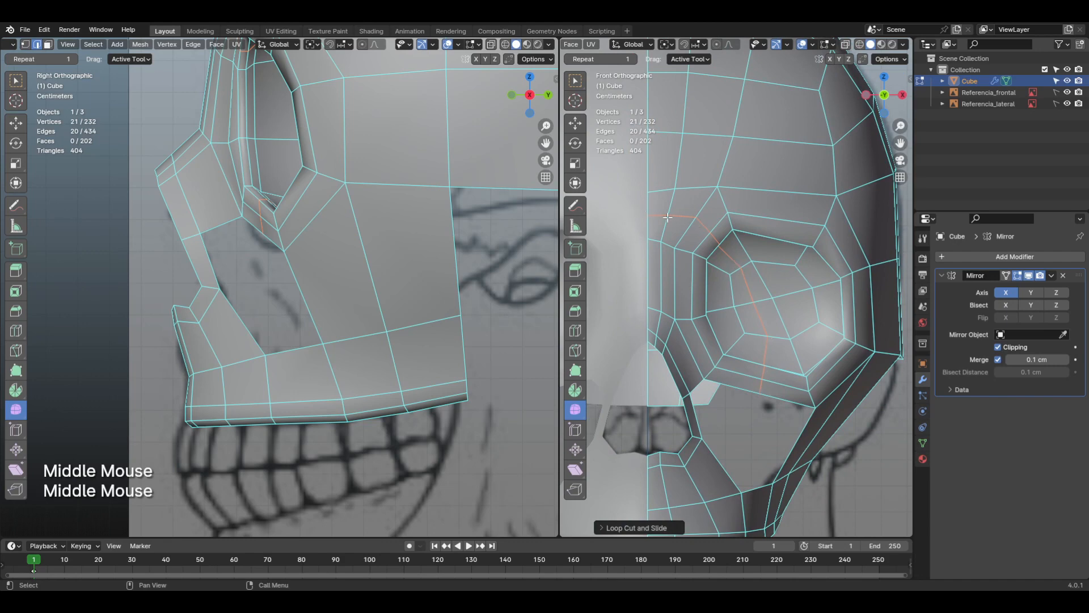
{"action": "scroll", "coordinate": [667, 217], "scroll_direction": "down", "scroll_amount": 2}
{"action": "middle_click_drag", "start_coordinate": [698, 272], "coordinate": [714, 293], "text": "shift"}
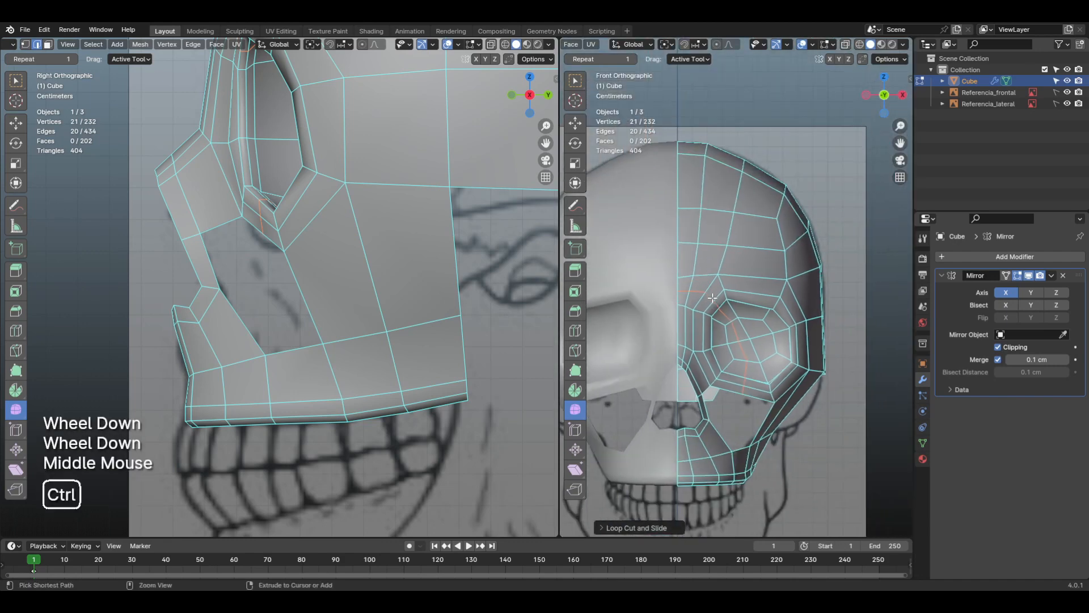
{"action": "key", "text": "ctrl+z"}
Step: Try a loop cut running from the forehead past the outer eye socket down the cheek, inspect it, and undo it
{"action": "key", "text": "ctrl+r"}
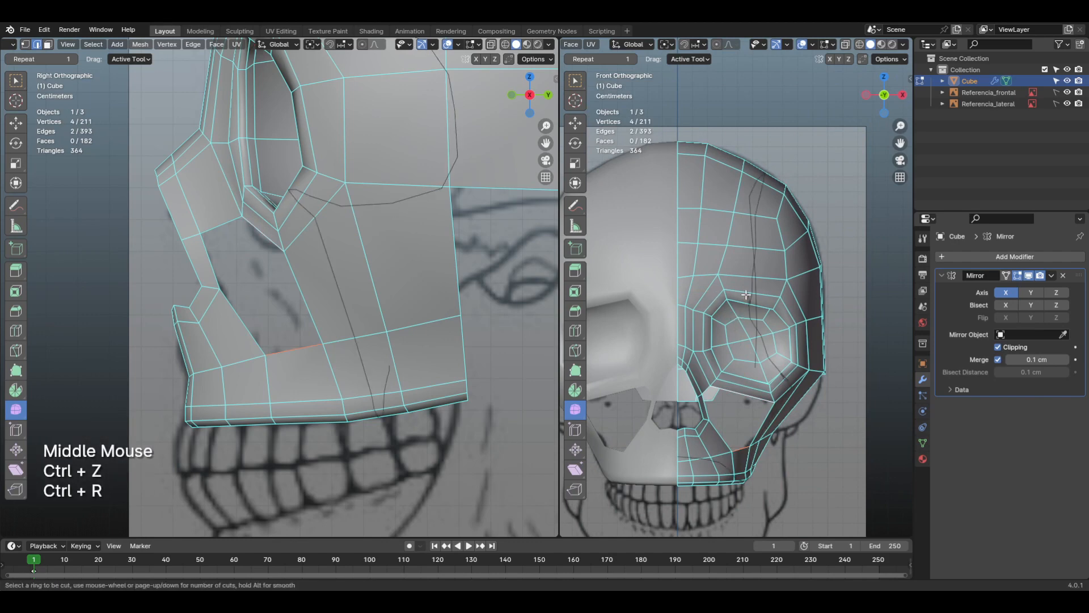
{"action": "left_click", "coordinate": [745, 295]}
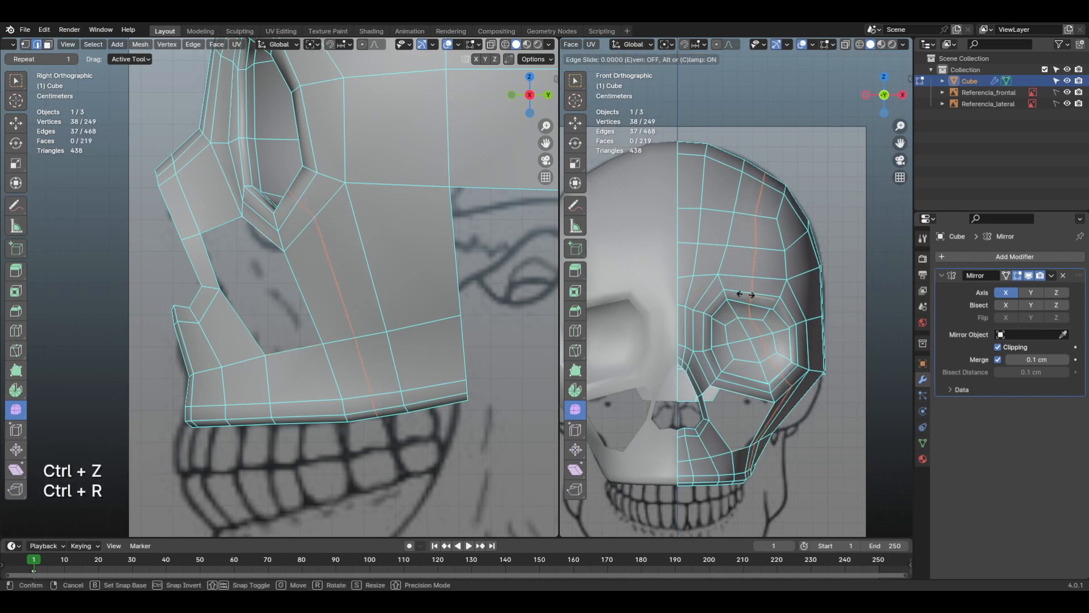
{"action": "left_click", "coordinate": [747, 295]}
{"action": "middle_click_drag", "start_coordinate": [748, 298], "coordinate": [790, 375]}
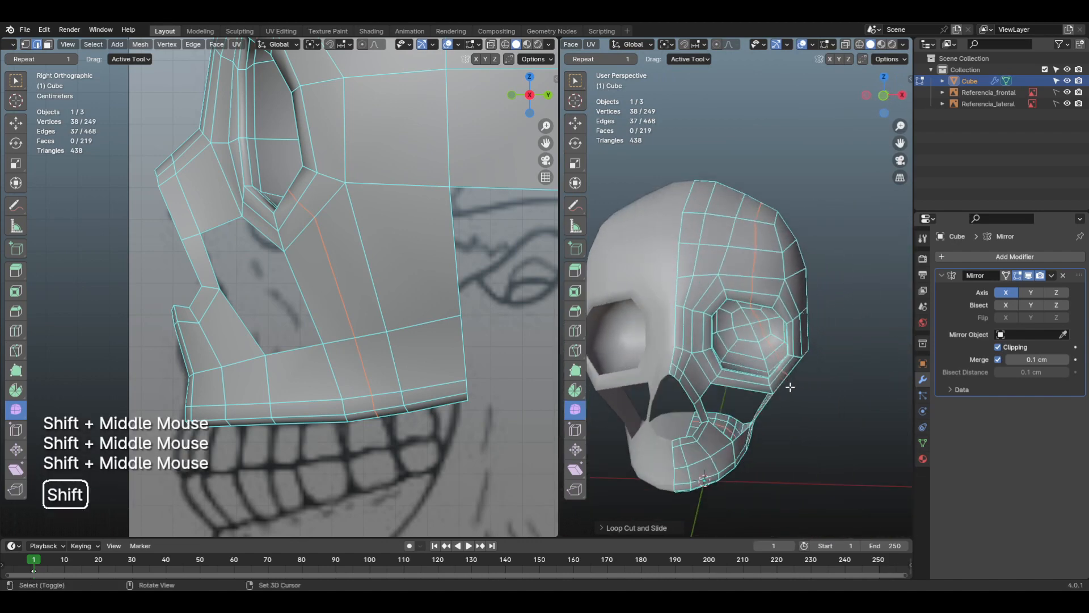
{"action": "middle_click_drag", "start_coordinate": [758, 284], "coordinate": [699, 301], "text": "shift"}
{"action": "middle_click_drag", "start_coordinate": [817, 265], "coordinate": [780, 241], "text": "shift"}
{"action": "middle_click_drag", "start_coordinate": [766, 250], "coordinate": [675, 275]}
{"action": "middle_click_drag", "start_coordinate": [823, 289], "coordinate": [792, 295], "text": "shift"}
{"action": "middle_click_drag", "start_coordinate": [823, 341], "coordinate": [823, 289]}
{"action": "scroll", "coordinate": [770, 284], "scroll_direction": "down", "scroll_amount": 1}
{"action": "middle_click_drag", "start_coordinate": [754, 306], "coordinate": [794, 306]}
{"action": "middle_click_drag", "start_coordinate": [794, 317], "coordinate": [780, 334], "text": "shift"}
{"action": "middle_click_drag", "start_coordinate": [720, 375], "coordinate": [724, 293], "text": "shift"}
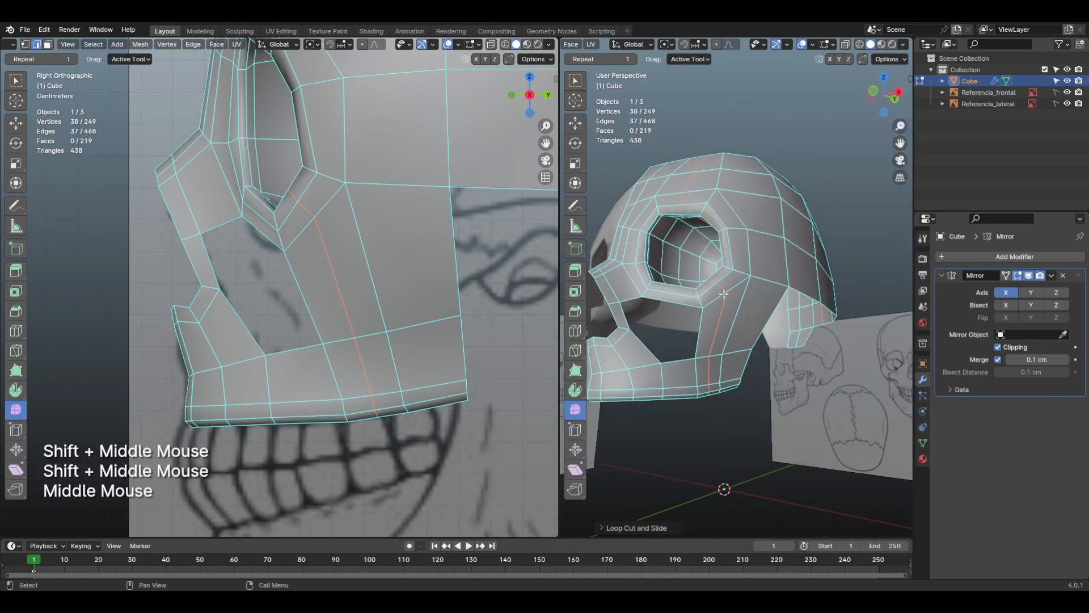
{"action": "mouse_move", "coordinate": [713, 330]}
{"action": "middle_mouse_down", "text": "shift"}
{"action": "mouse_move", "coordinate": [752, 362]}
{"action": "mouse_move", "coordinate": [669, 346]}
{"action": "mouse_move", "coordinate": [730, 403]}
{"action": "mouse_move", "coordinate": [720, 441]}
{"action": "mouse_move", "coordinate": [685, 262]}
{"action": "mouse_move", "coordinate": [736, 346]}
{"action": "mouse_move", "coordinate": [706, 317]}
{"action": "middle_mouse_up", "text": "shift"}
{"action": "key", "text": "ctrl+z"}
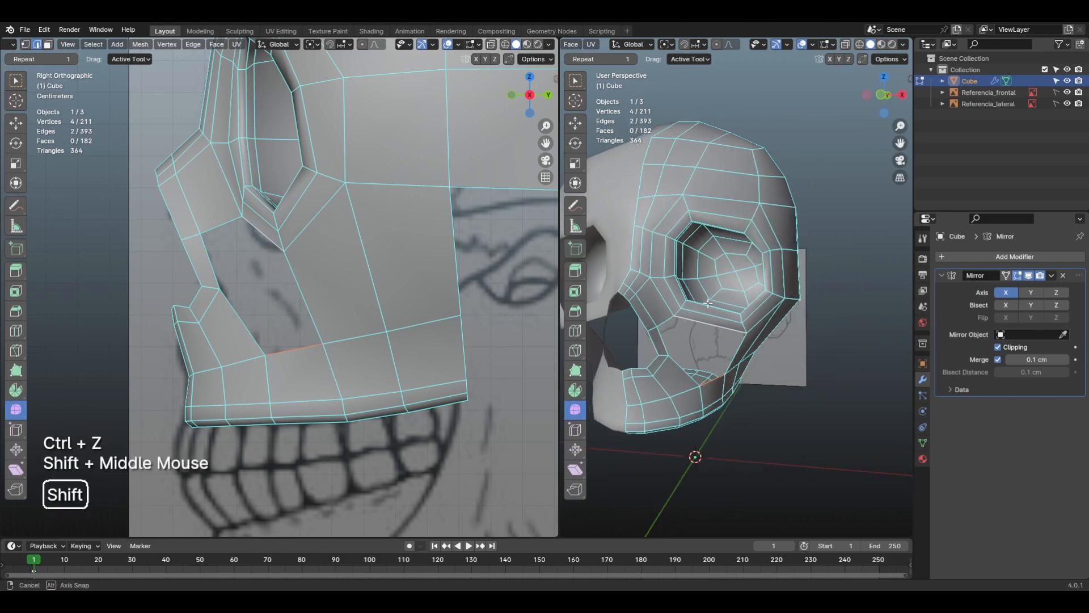
Step: Add a centred loop cut across the lower eye socket rim, through the socket and up to the forehead midline
{"action": "key", "text": "ctrl+r"}
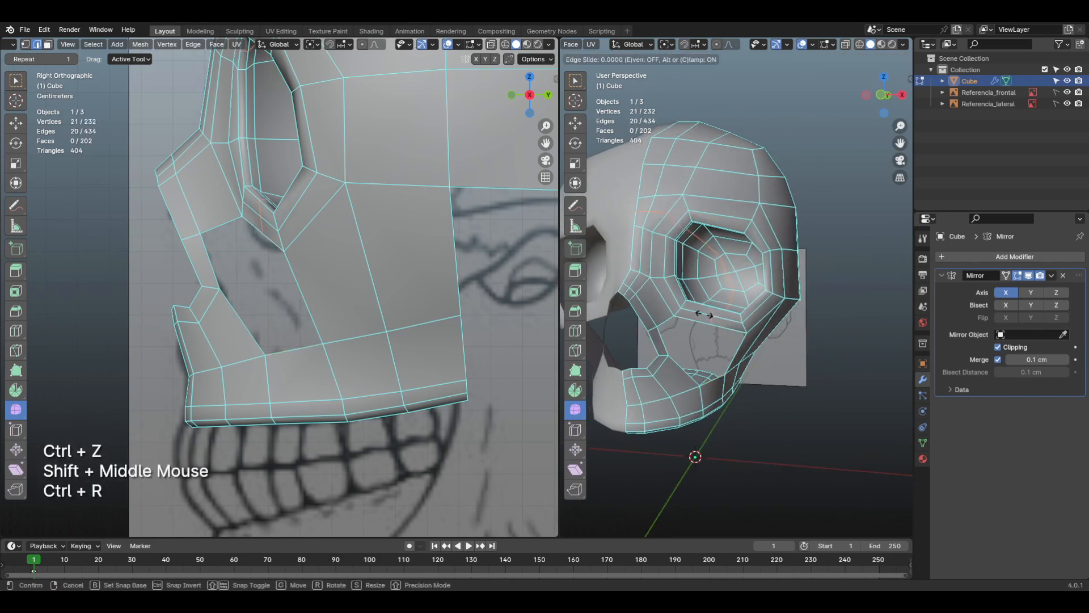
{"action": "left_click", "coordinate": [704, 314]}
{"action": "mouse_move", "coordinate": [704, 313]}
{"action": "middle_mouse_down", "text": "shift"}
{"action": "mouse_move", "coordinate": [774, 333]}
{"action": "mouse_move", "coordinate": [773, 369]}
{"action": "mouse_move", "coordinate": [725, 346]}
{"action": "mouse_move", "coordinate": [697, 296]}
{"action": "middle_mouse_up", "text": "shift"}
{"action": "middle_click_drag", "start_coordinate": [696, 296], "coordinate": [727, 326], "text": "shift"}
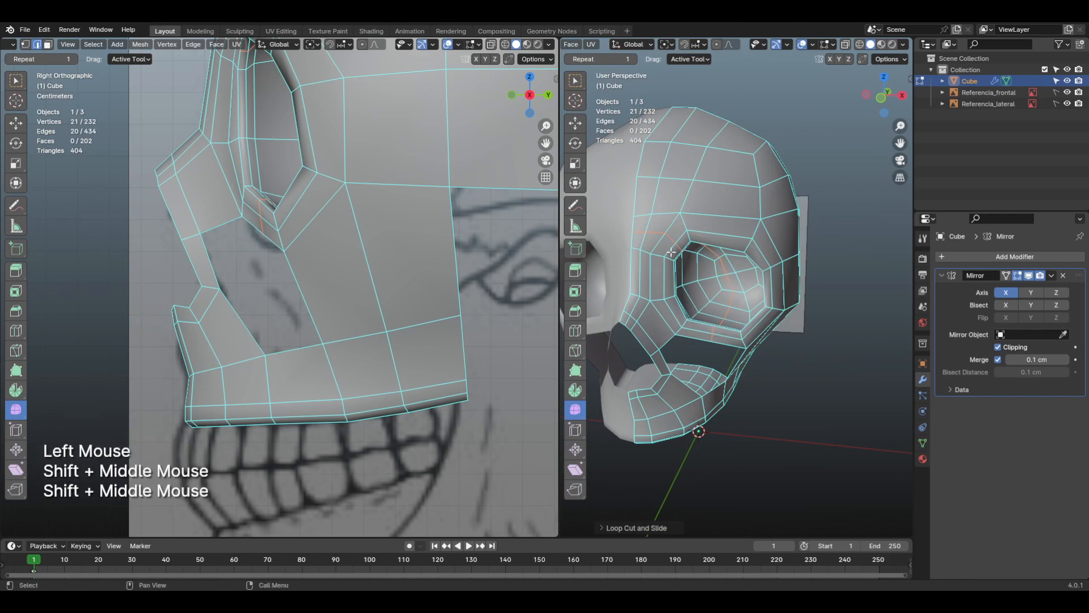
{"action": "middle_click_drag", "start_coordinate": [671, 252], "coordinate": [702, 265], "text": "shift"}
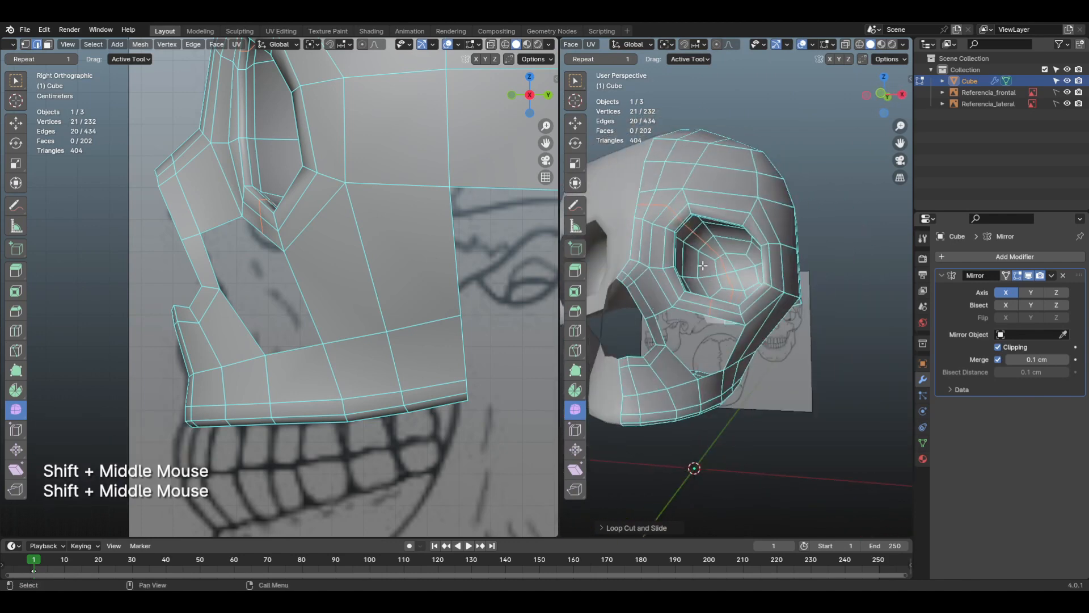
Step: Examine the face loop around the eye socket's rim from the front against the reference
{"action": "key", "text": "KP_1"}
{"action": "scroll", "coordinate": [700, 250], "scroll_direction": "up", "scroll_amount": 2}
{"action": "key", "text": "3"}
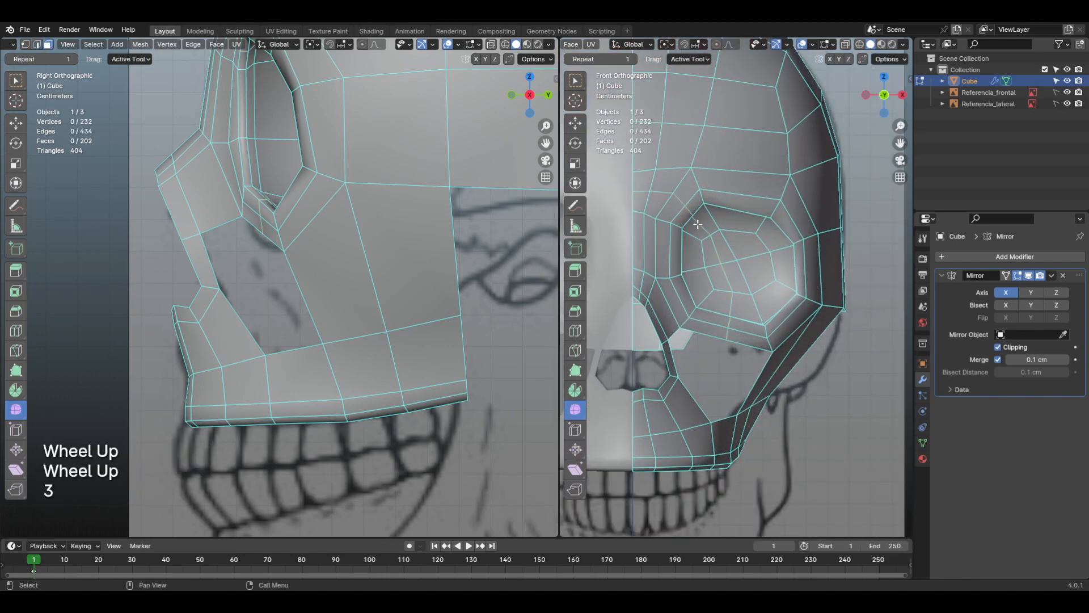
{"action": "left_click", "coordinate": [703, 198], "text": "alt"}
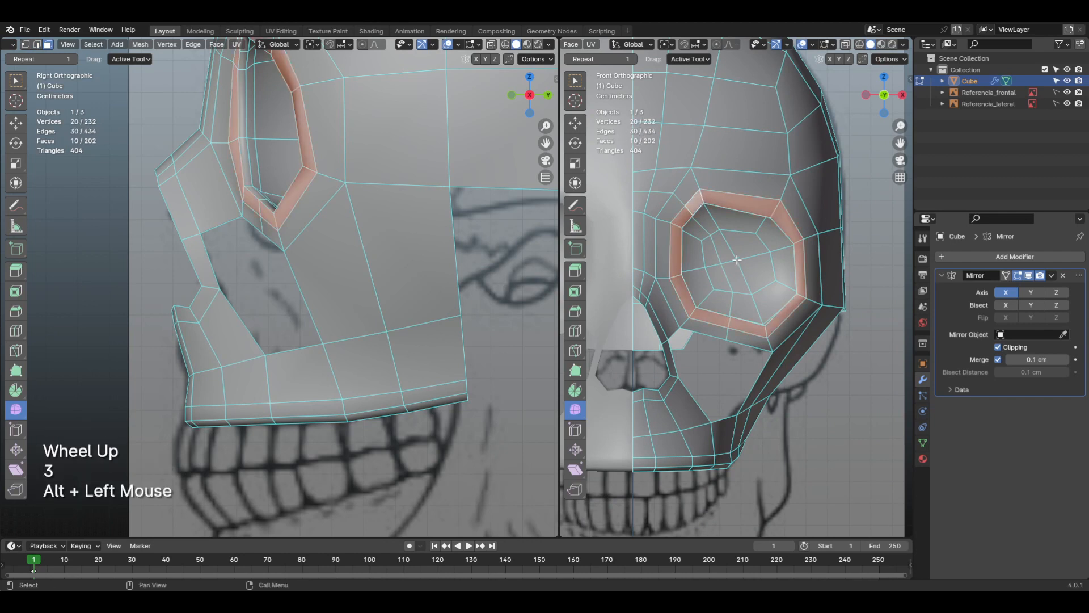
{"action": "middle_click_drag", "start_coordinate": [737, 260], "coordinate": [803, 279]}
{"action": "scroll", "coordinate": [749, 262], "scroll_direction": "up", "scroll_amount": 2}
{"action": "scroll", "coordinate": [803, 279], "scroll_direction": "down", "scroll_amount": 1}
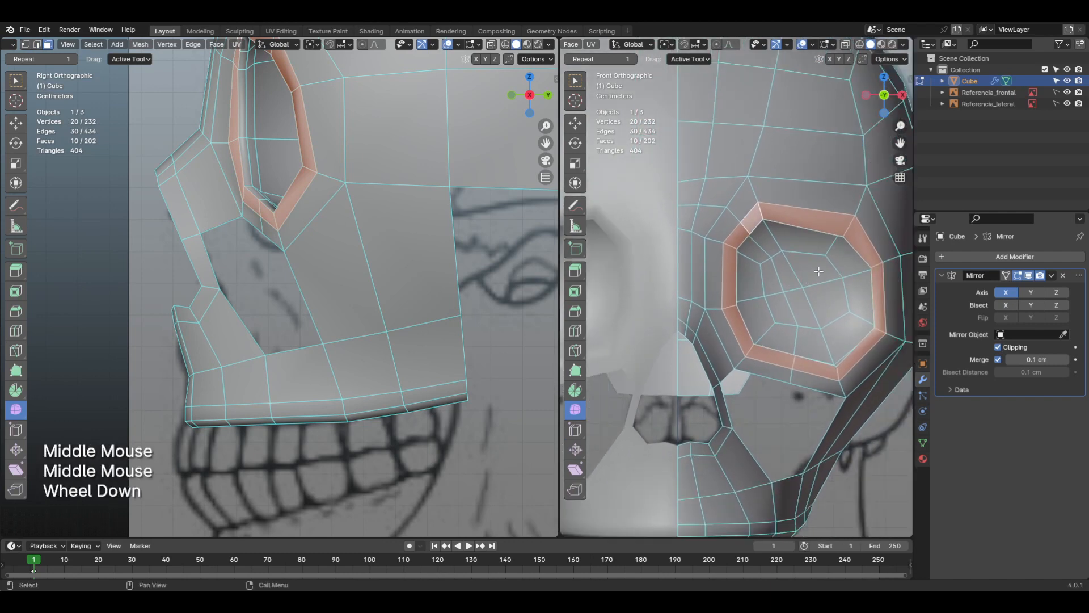
{"action": "middle_click_drag", "start_coordinate": [794, 247], "coordinate": [718, 245]}
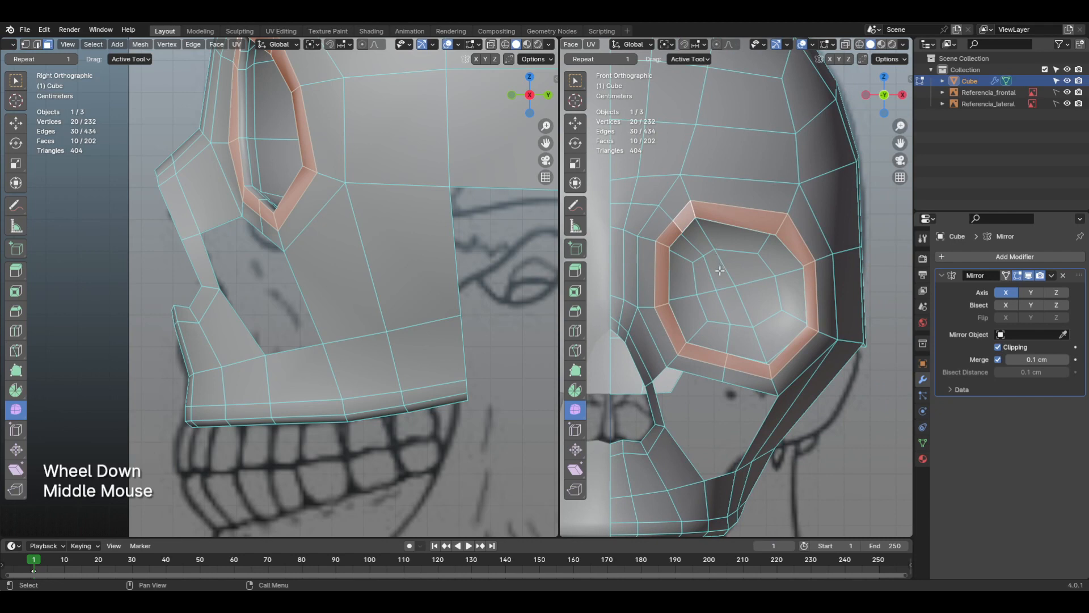
{"action": "middle_click_drag", "start_coordinate": [737, 354], "coordinate": [726, 327]}
Step: Select the edge path from the middle of the socket's lower outer rim into the eye socket
{"action": "left_click", "coordinate": [726, 333]}
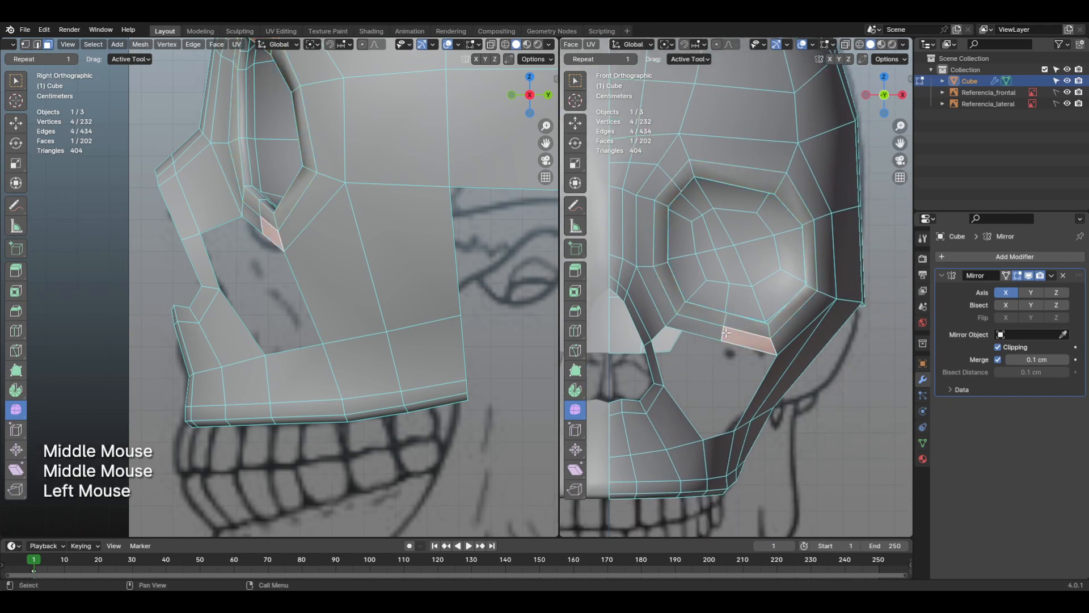
{"action": "key", "text": "2"}
{"action": "left_click", "coordinate": [725, 326]}
{"action": "left_click", "coordinate": [721, 337], "text": "shift"}
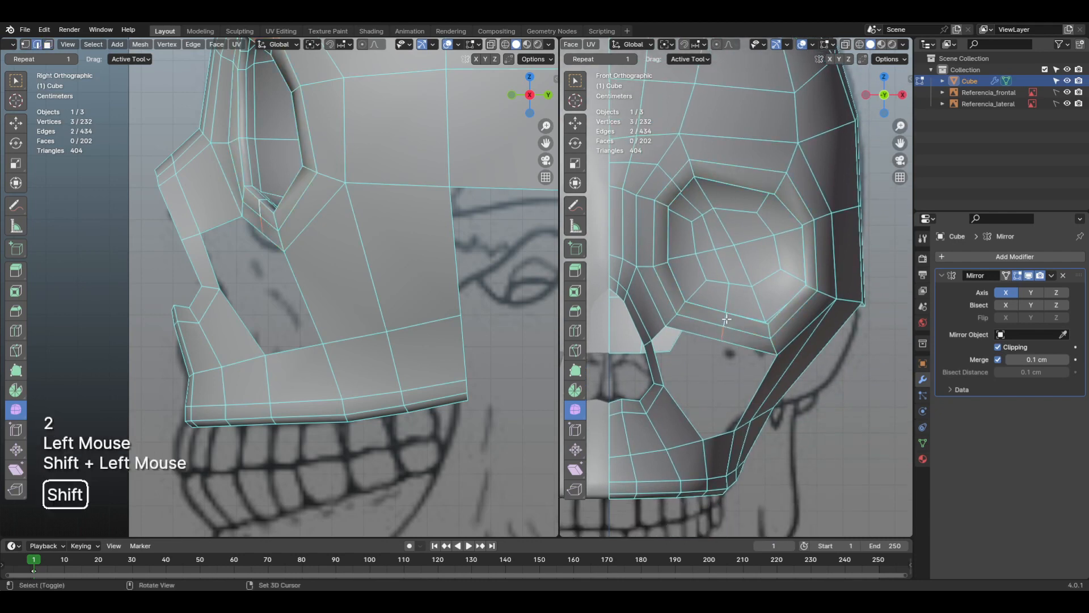
{"action": "middle_click_drag", "start_coordinate": [723, 335], "coordinate": [745, 337], "text": "shift"}
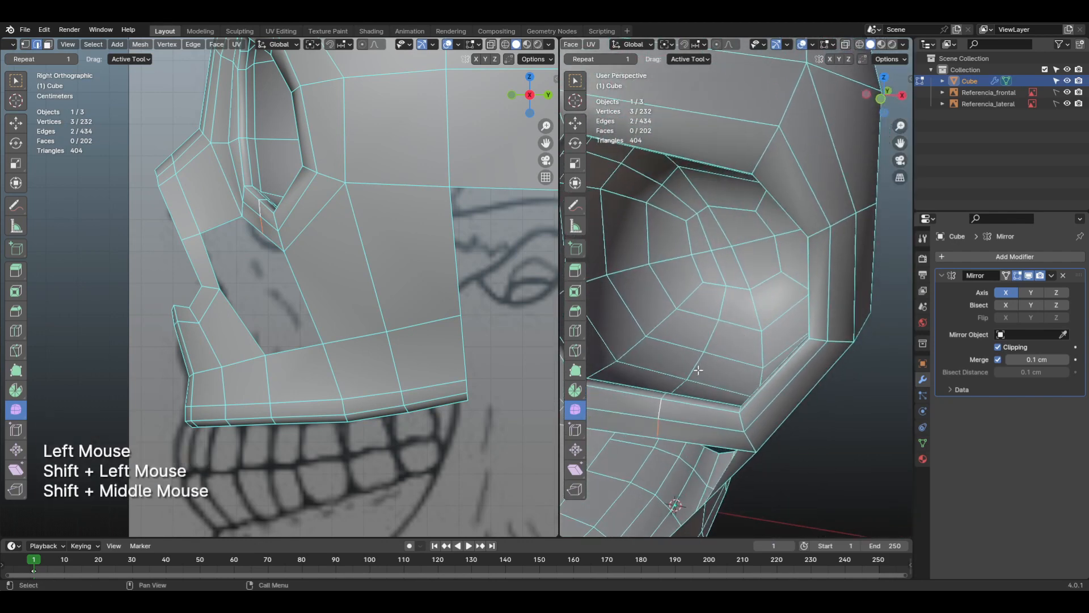
{"action": "left_click", "coordinate": [665, 411]}
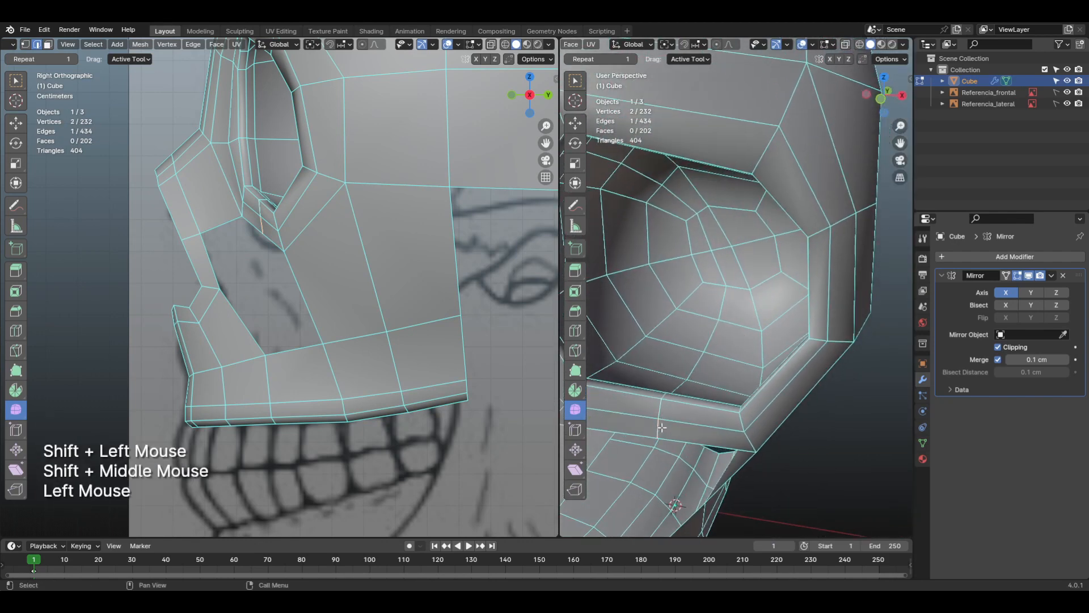
{"action": "left_click", "coordinate": [696, 361], "text": "ctrl"}
{"action": "middle_click_drag", "start_coordinate": [696, 361], "coordinate": [717, 302], "text": "shift"}
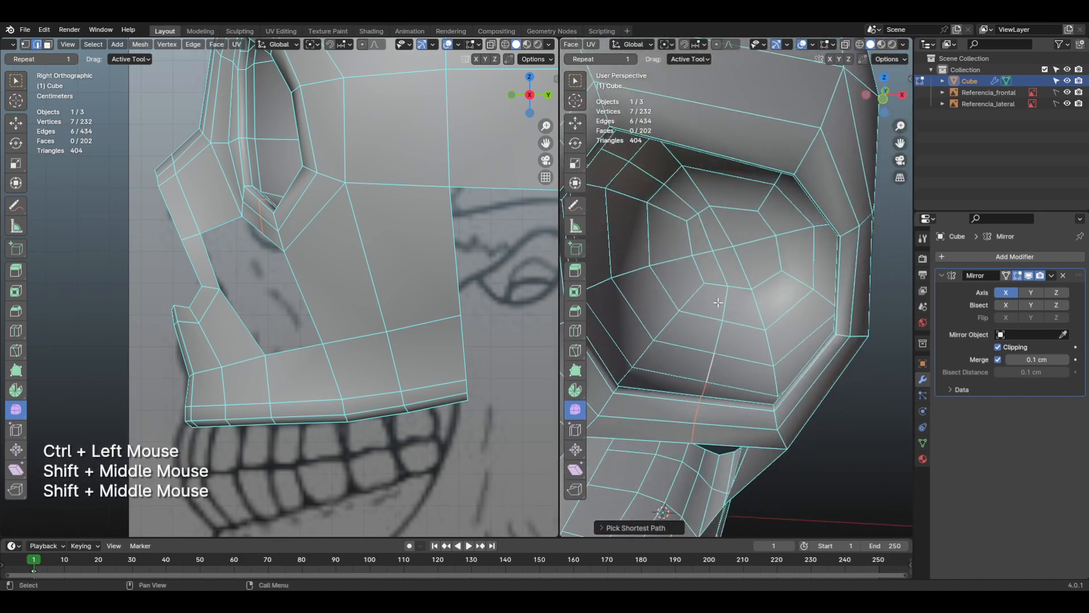
Step: Enable proportional editing and move the selected rim edges down about 0.4 cm and toward the nose about 0.18 cm in front view
{"action": "key", "text": "KP_1"}
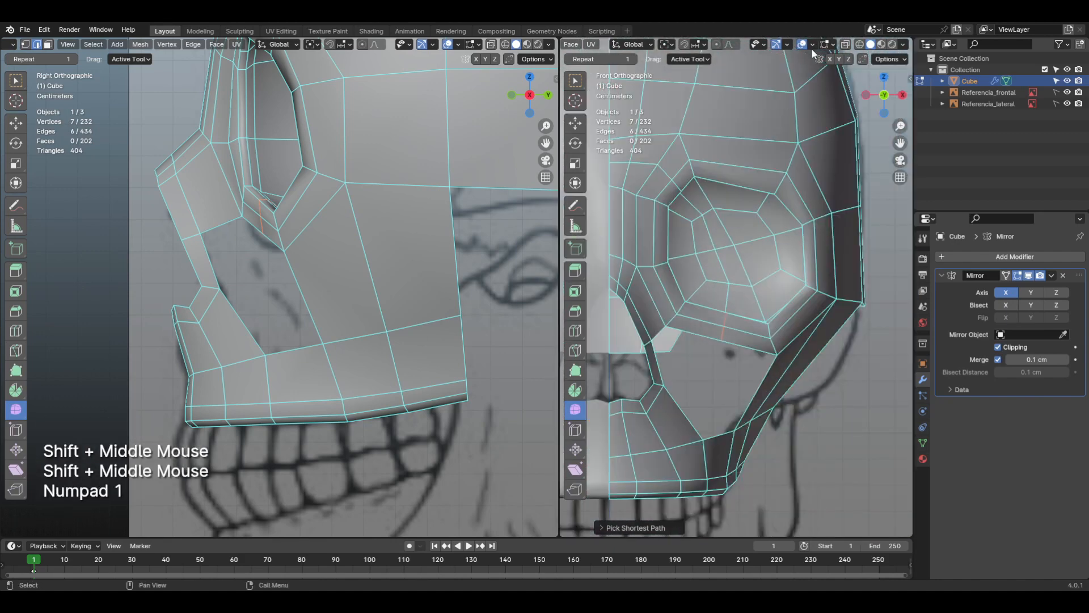
{"action": "middle_click", "coordinate": [799, 50]}
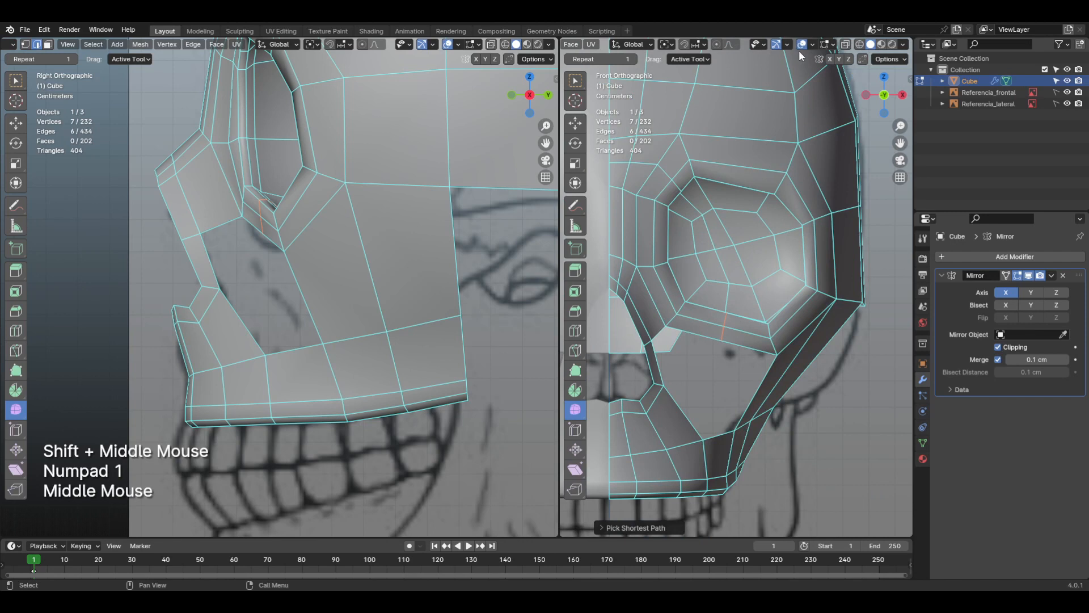
{"action": "left_click", "coordinate": [716, 44]}
{"action": "scroll", "coordinate": [768, 328], "scroll_direction": "up", "scroll_amount": 2}
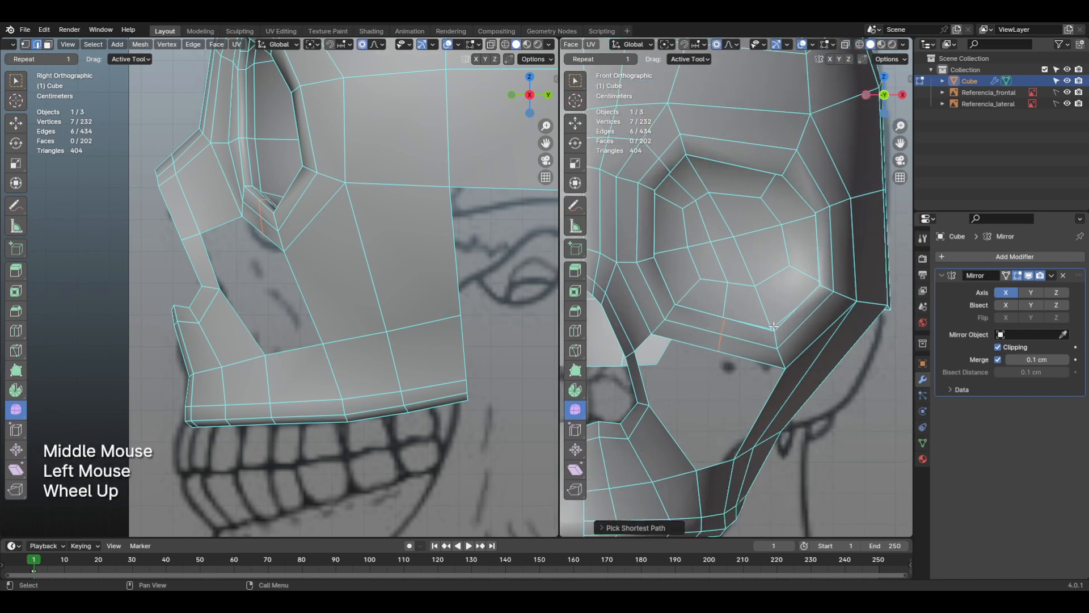
{"action": "key", "text": "g"}
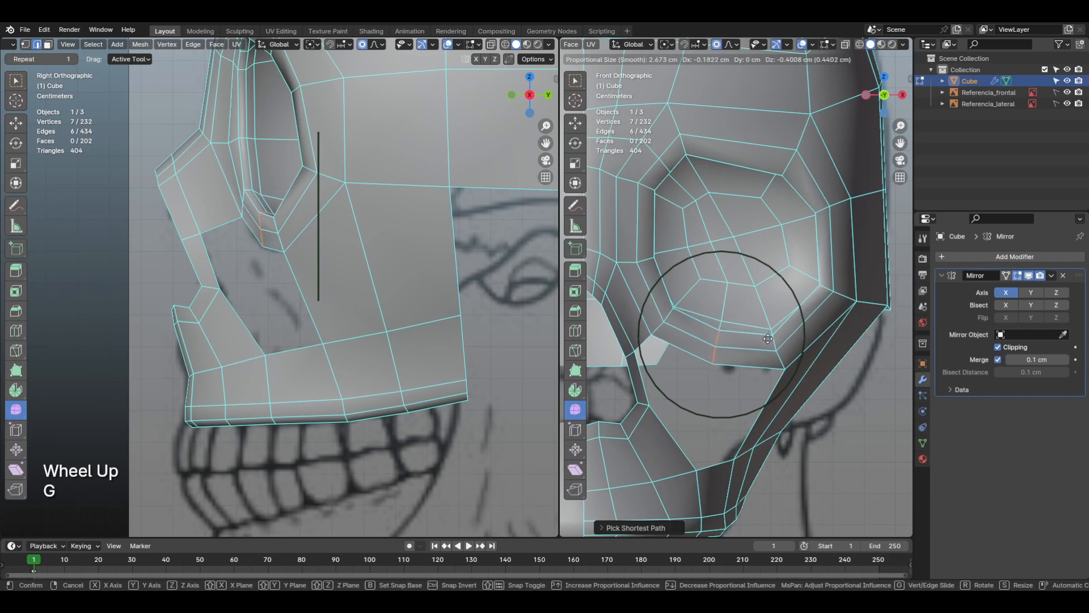
{"action": "left_click", "coordinate": [767, 339]}
Step: Move the lower rim's middle outer vertex about 0.43 cm forward and 0.21 cm down in side view with proportional editing
{"action": "key", "text": "KP_7"}
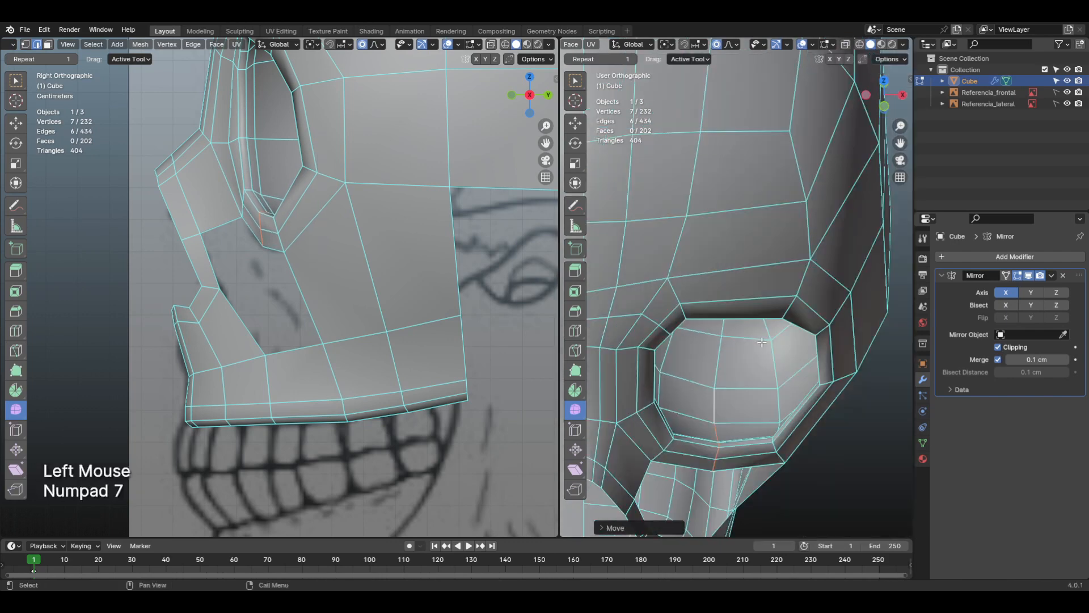
{"action": "middle_click_drag", "start_coordinate": [306, 230], "coordinate": [338, 274], "text": "shift"}
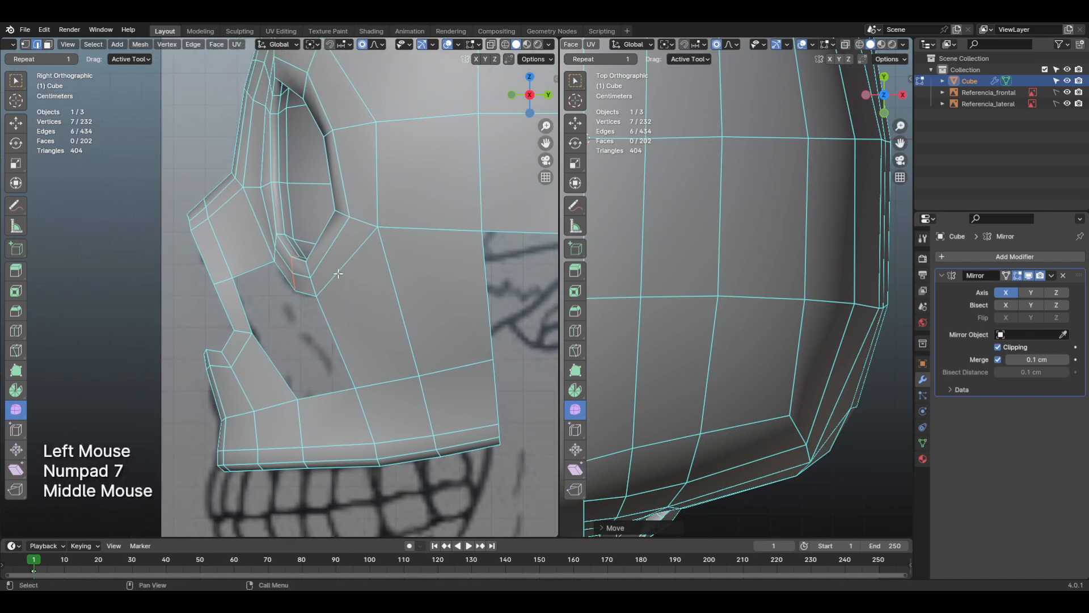
{"action": "scroll", "coordinate": [331, 285], "scroll_direction": "up", "scroll_amount": 1}
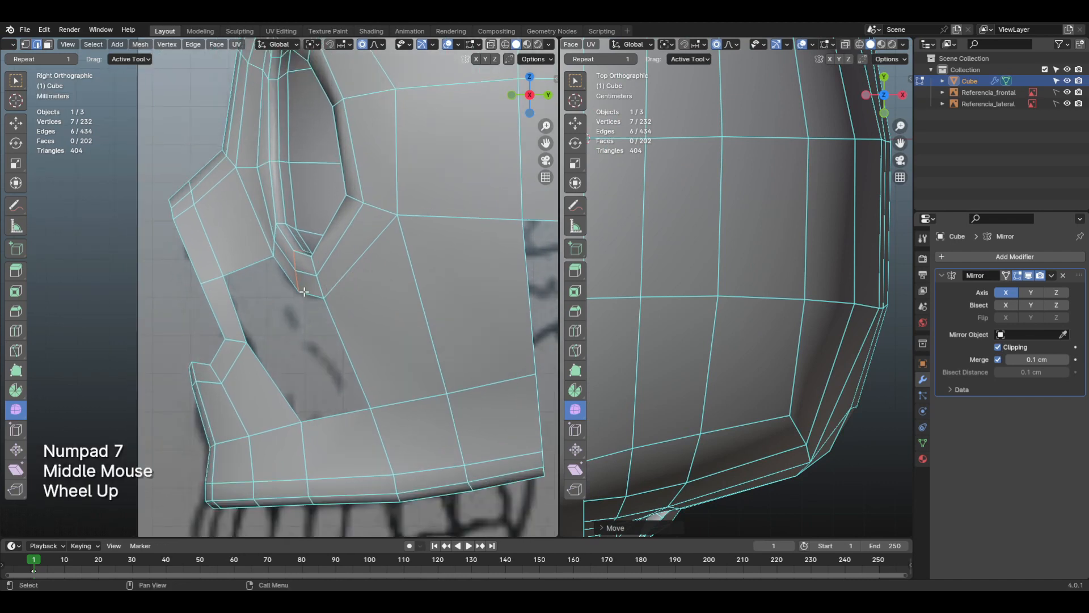
{"action": "key", "text": "1"}
{"action": "left_click", "coordinate": [301, 293]}
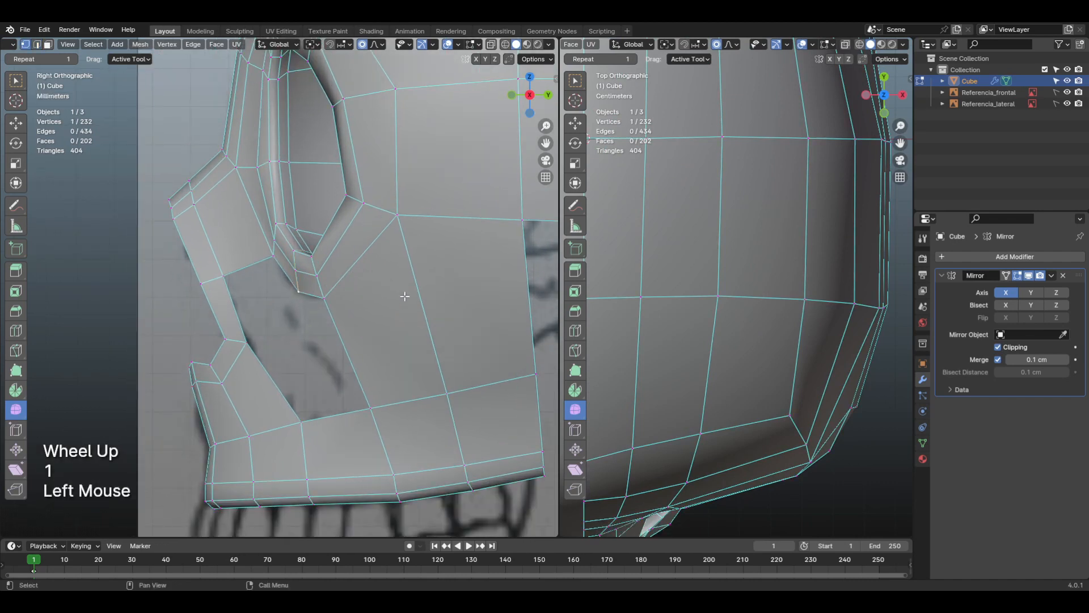
{"action": "key", "text": "g"}
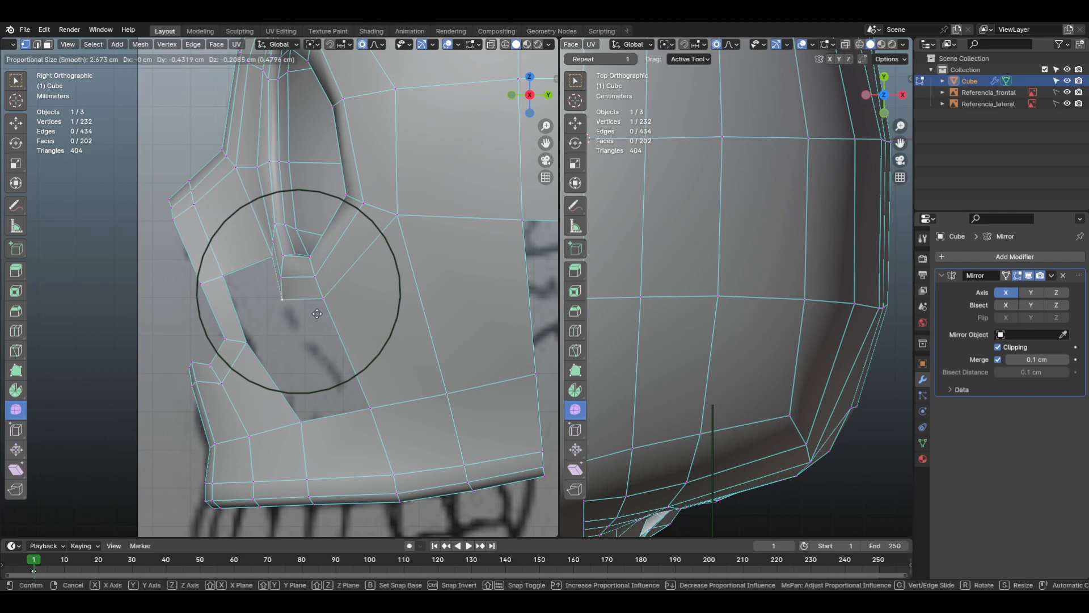
{"action": "left_click", "coordinate": [317, 313]}
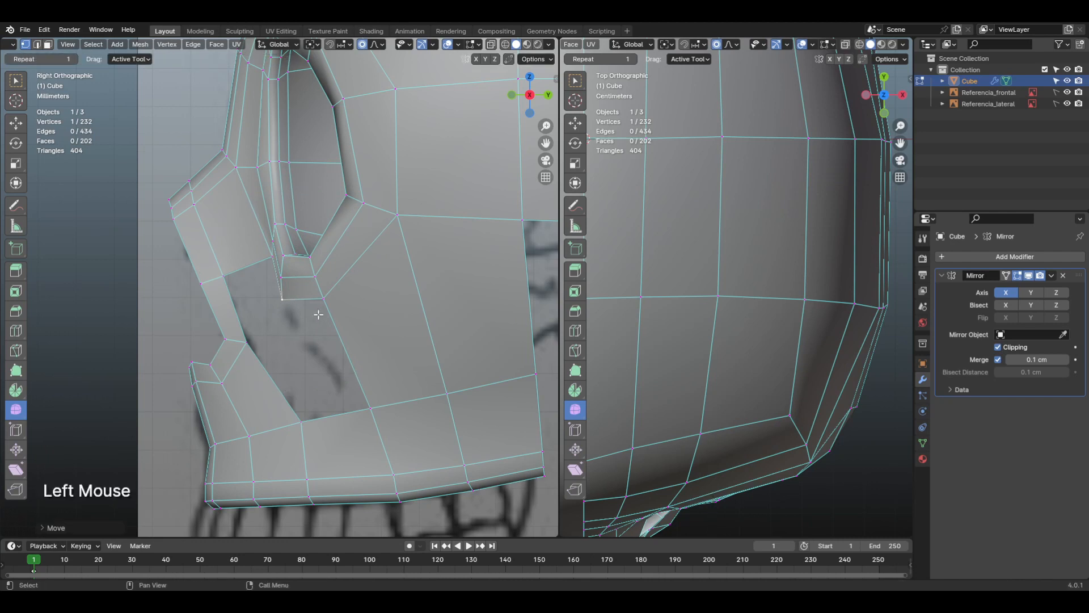
Step: Fill a face between the outer half of the eye socket's lower rim and the upper jaw's open top edge
{"action": "scroll", "coordinate": [793, 444], "scroll_direction": "down", "scroll_amount": 3}
{"action": "key", "text": "KP_1"}
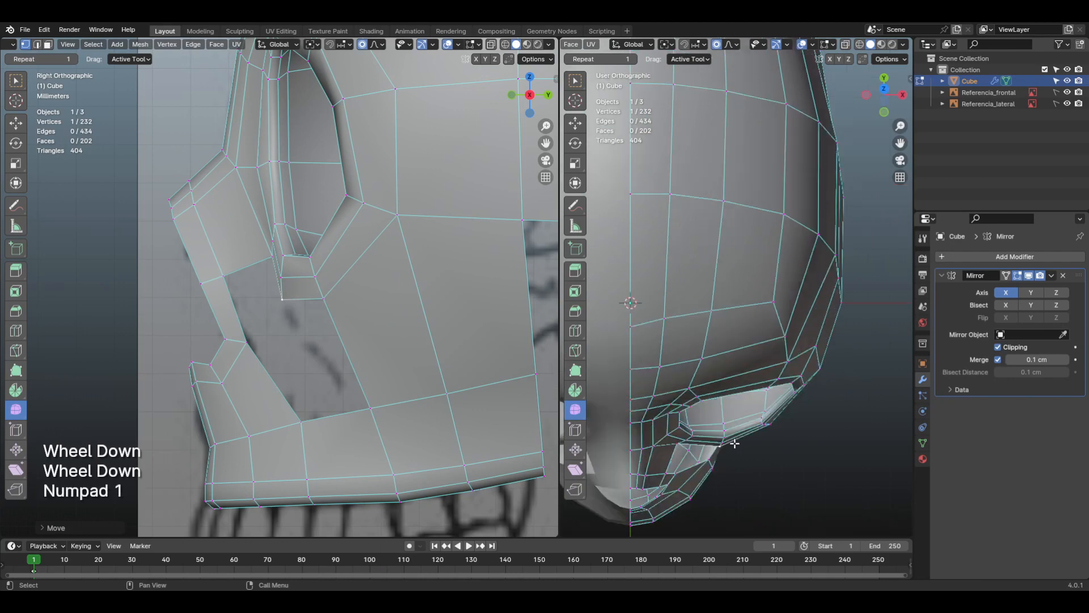
{"action": "scroll", "coordinate": [732, 444], "scroll_direction": "up", "scroll_amount": 1}
{"action": "middle_click_drag", "start_coordinate": [731, 445], "coordinate": [732, 408], "text": "shift"}
{"action": "scroll", "coordinate": [735, 423], "scroll_direction": "down", "scroll_amount": 1, "text": "shift"}
{"action": "scroll", "coordinate": [735, 422], "scroll_direction": "down", "scroll_amount": 1}
{"action": "key", "text": "2"}
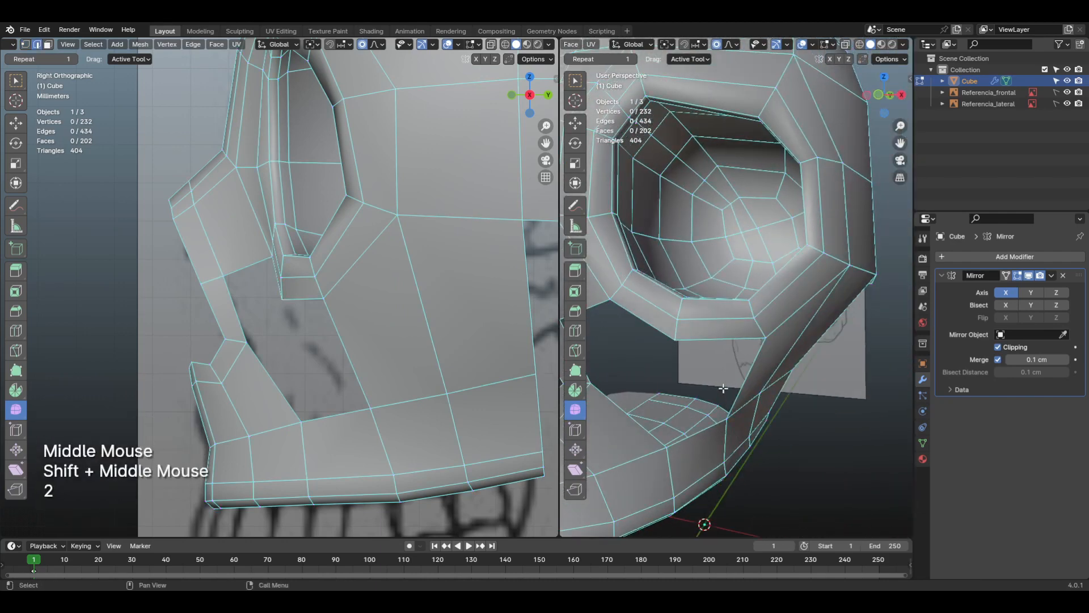
{"action": "left_click", "coordinate": [750, 364]}
{"action": "middle_click_drag", "start_coordinate": [750, 363], "coordinate": [740, 454], "text": "shift"}
{"action": "key", "text": "d"}
{"action": "key", "text": "f"}
Step: Select the four stacked faces on the outer half of the socket's lower rim and rotate them with proportional editing
{"action": "scroll", "coordinate": [730, 422], "scroll_direction": "up", "scroll_amount": 2}
{"action": "left_click", "coordinate": [718, 440]}
{"action": "key", "text": "3"}
{"action": "left_click", "coordinate": [712, 440]}
{"action": "left_click", "coordinate": [698, 422], "text": "shift"}
{"action": "left_click", "coordinate": [735, 465], "text": "shift"}
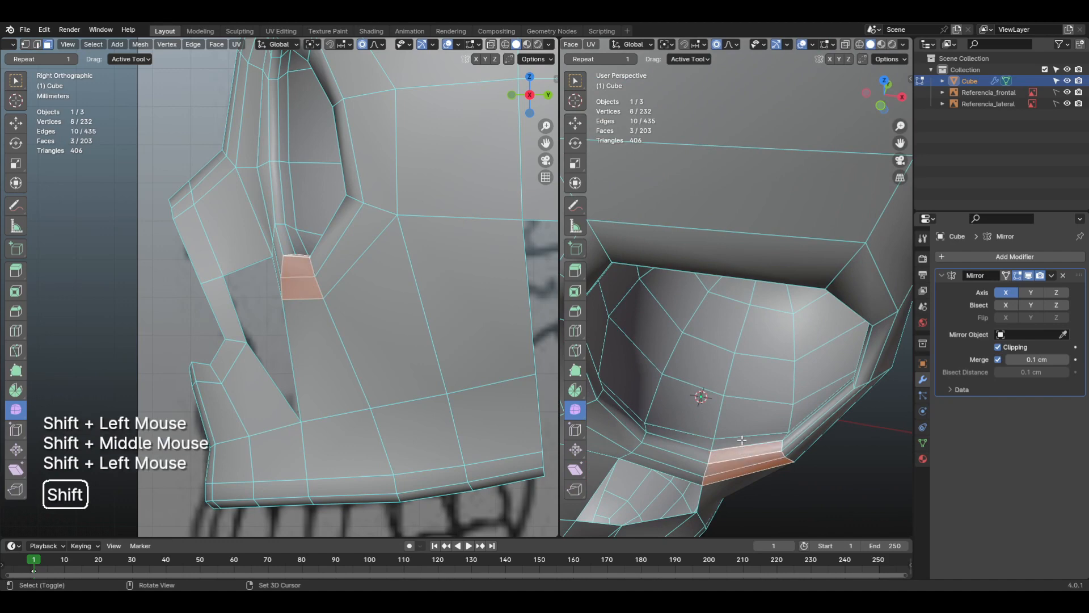
{"action": "left_click", "coordinate": [749, 459], "text": "shift"}
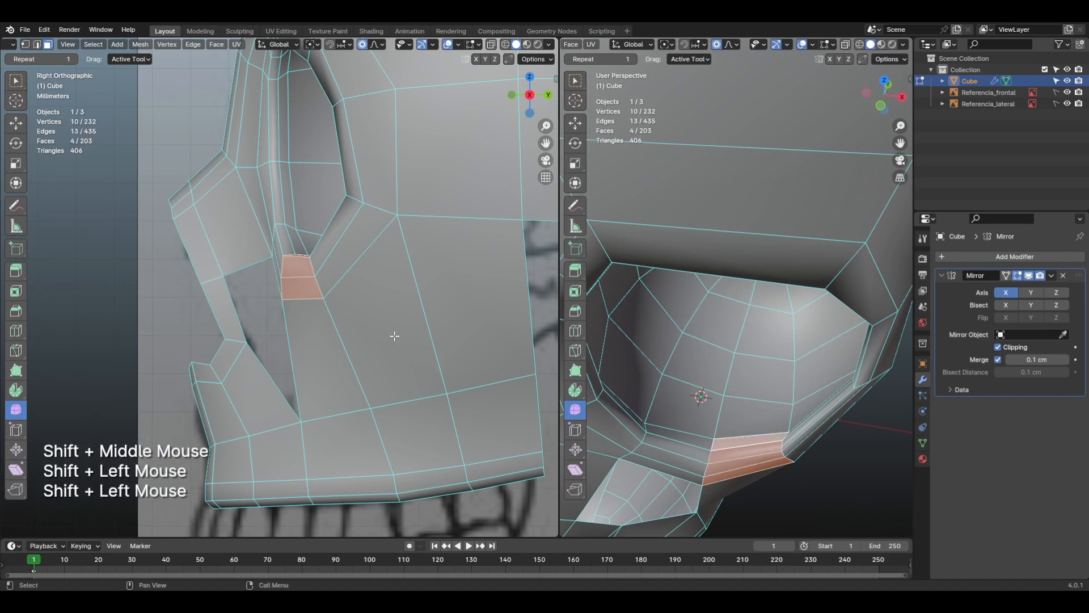
{"action": "middle_click_drag", "start_coordinate": [710, 436], "coordinate": [741, 441], "text": "shift"}
{"action": "key", "text": "r"}
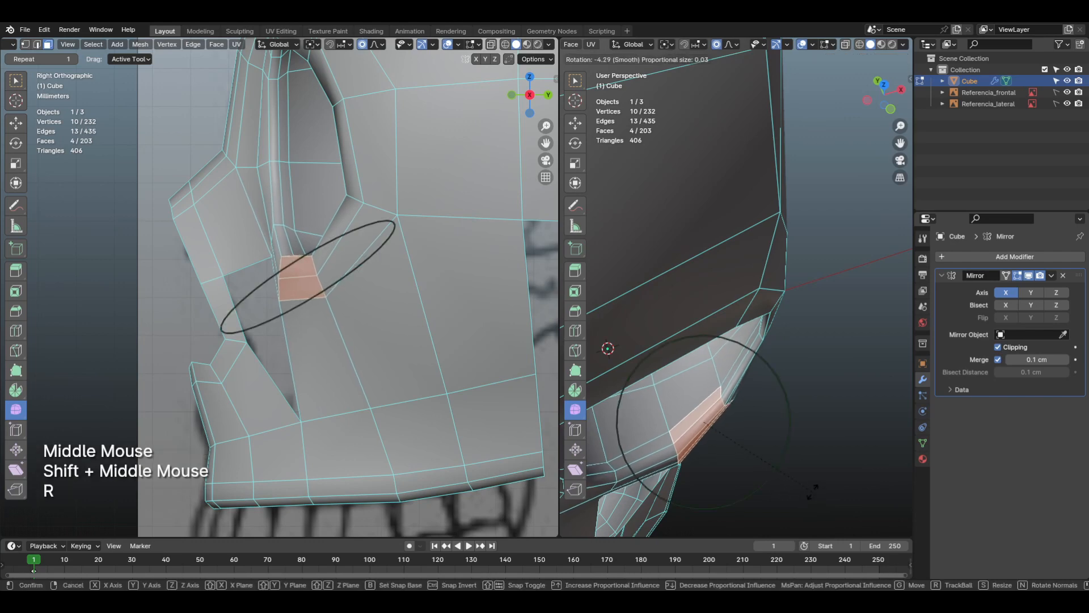
{"action": "left_click", "coordinate": [811, 484]}
Step: Examine the rim and cheek shape in Object Mode from several angles and return to Edit Mode
{"action": "middle_click_drag", "start_coordinate": [811, 484], "coordinate": [766, 431], "text": "shift"}
{"action": "mouse_move", "coordinate": [766, 431]}
{"action": "middle_mouse_down", "text": "shift"}
{"action": "mouse_move", "coordinate": [830, 381]}
{"action": "mouse_move", "coordinate": [794, 280]}
{"action": "mouse_move", "coordinate": [695, 351]}
{"action": "mouse_move", "coordinate": [766, 422]}
{"action": "middle_mouse_up", "text": "shift"}
{"action": "key", "text": "Tab"}
{"action": "left_click", "coordinate": [690, 421]}
{"action": "middle_click_drag", "start_coordinate": [692, 419], "coordinate": [703, 406], "text": "shift"}
{"action": "middle_click_drag", "start_coordinate": [703, 406], "coordinate": [772, 397]}
{"action": "key", "text": "Tab"}
{"action": "left_click", "coordinate": [801, 389]}
{"action": "scroll", "coordinate": [737, 390], "scroll_direction": "down", "scroll_amount": 2}
{"action": "left_click", "coordinate": [815, 433]}
{"action": "middle_click_drag", "start_coordinate": [816, 433], "coordinate": [745, 359], "text": "shift"}
{"action": "scroll", "coordinate": [694, 372], "scroll_direction": "down", "scroll_amount": 1}
{"action": "scroll", "coordinate": [745, 359], "scroll_direction": "up", "scroll_amount": 2}
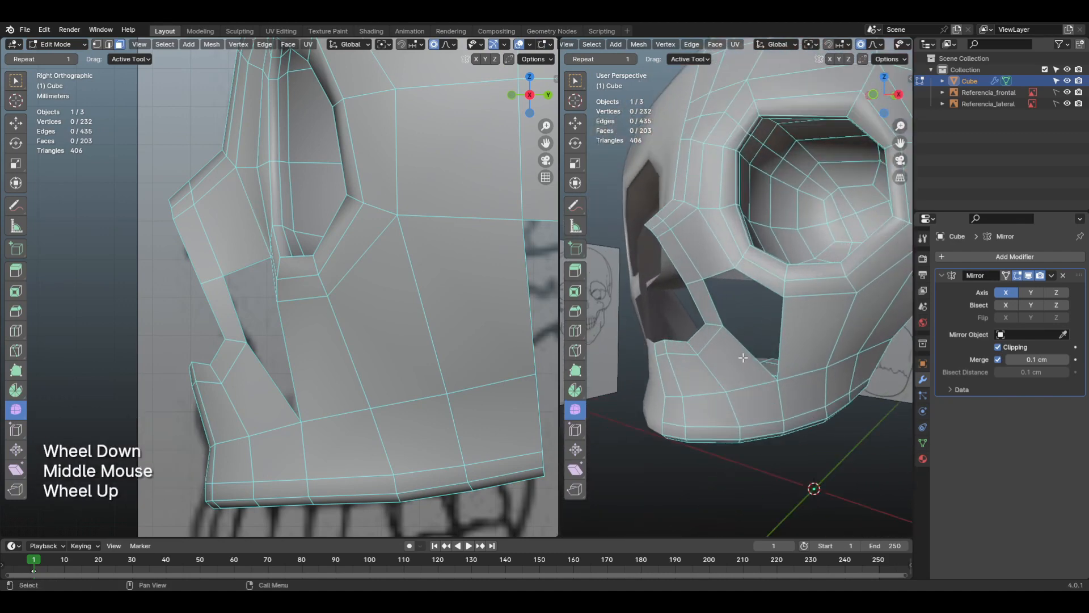
Step: Examine the open edge loop bordering the remaining gap between nose, upper jaw and eye socket
{"action": "key", "text": "2"}
{"action": "left_click", "coordinate": [733, 303], "text": "alt"}
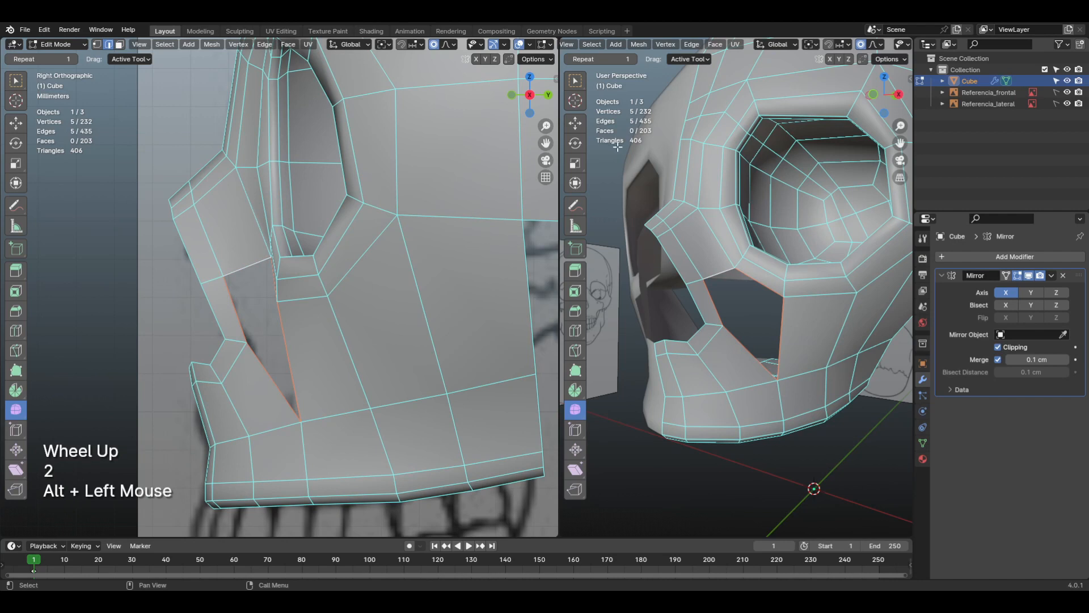
{"action": "scroll", "coordinate": [793, 334], "scroll_direction": "up", "scroll_amount": 2}
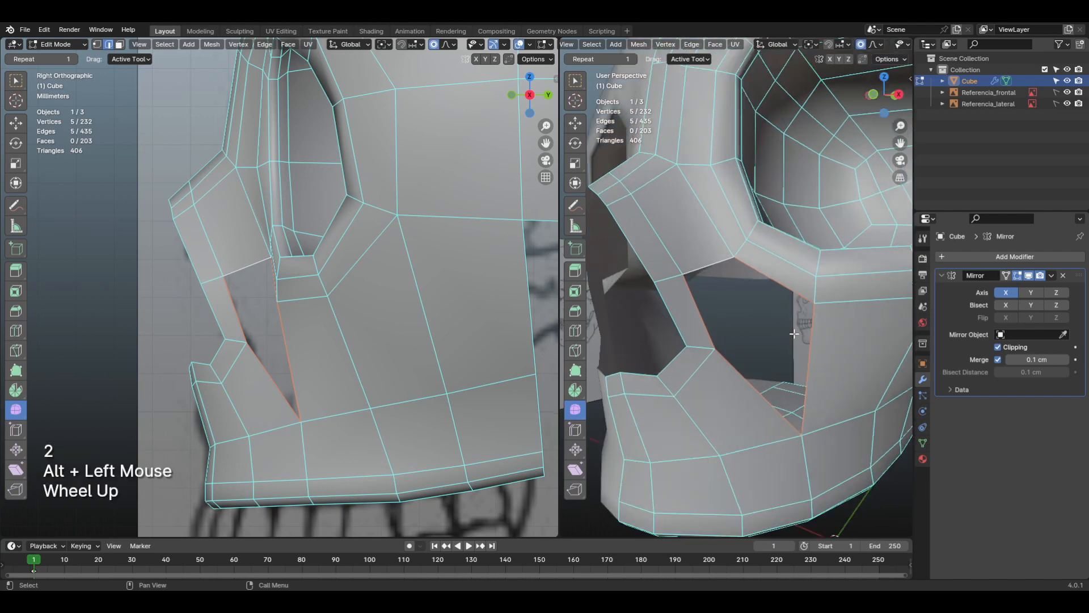
{"action": "middle_click", "coordinate": [793, 334]}
{"action": "left_click", "coordinate": [745, 353]}
{"action": "key", "text": "alt"}
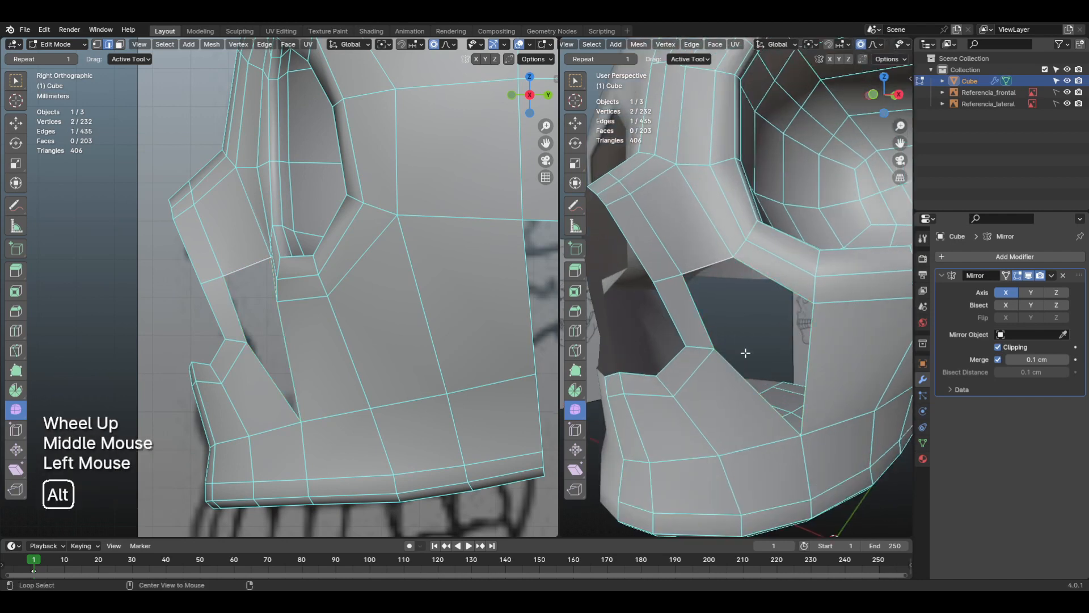
{"action": "left_click", "coordinate": [708, 268], "text": "alt"}
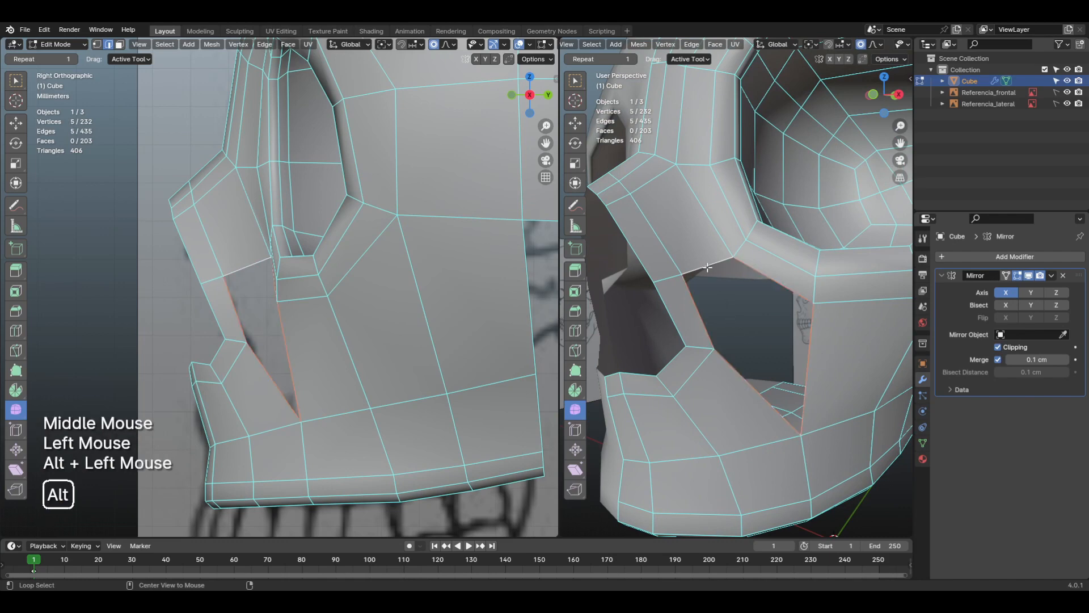
{"action": "middle_click_drag", "start_coordinate": [785, 382], "coordinate": [770, 435], "text": "shift"}
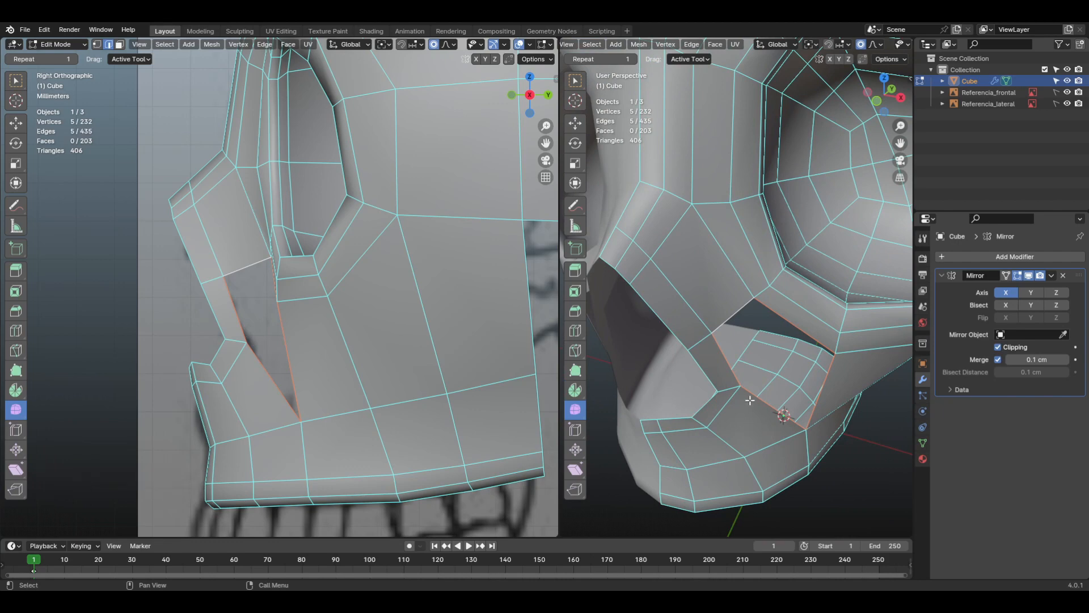
{"action": "middle_click_drag", "start_coordinate": [750, 400], "coordinate": [747, 325]}
Step: Try to fill a face from the upper nose-side edge of the cheek gap, and undo it
{"action": "left_click", "coordinate": [690, 264]}
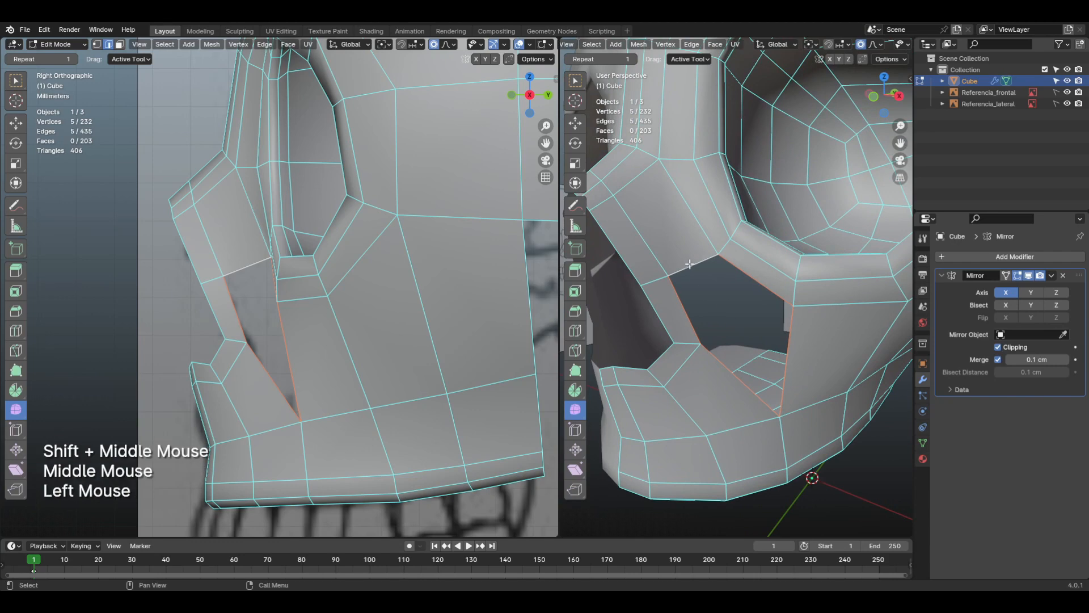
{"action": "middle_click_drag", "start_coordinate": [698, 278], "coordinate": [750, 320], "text": "shift"}
{"action": "key", "text": "f"}
{"action": "key", "text": "ctrl+z"}
Step: Add a horizontal loop cut across the cheek faces between the eye socket and upper jaw, and check it from the front
{"action": "scroll", "coordinate": [769, 334], "scroll_direction": "down", "scroll_amount": 1}
{"action": "scroll", "coordinate": [775, 314], "scroll_direction": "down", "scroll_amount": 1}
{"action": "middle_click_drag", "start_coordinate": [750, 320], "coordinate": [759, 326], "text": "shift"}
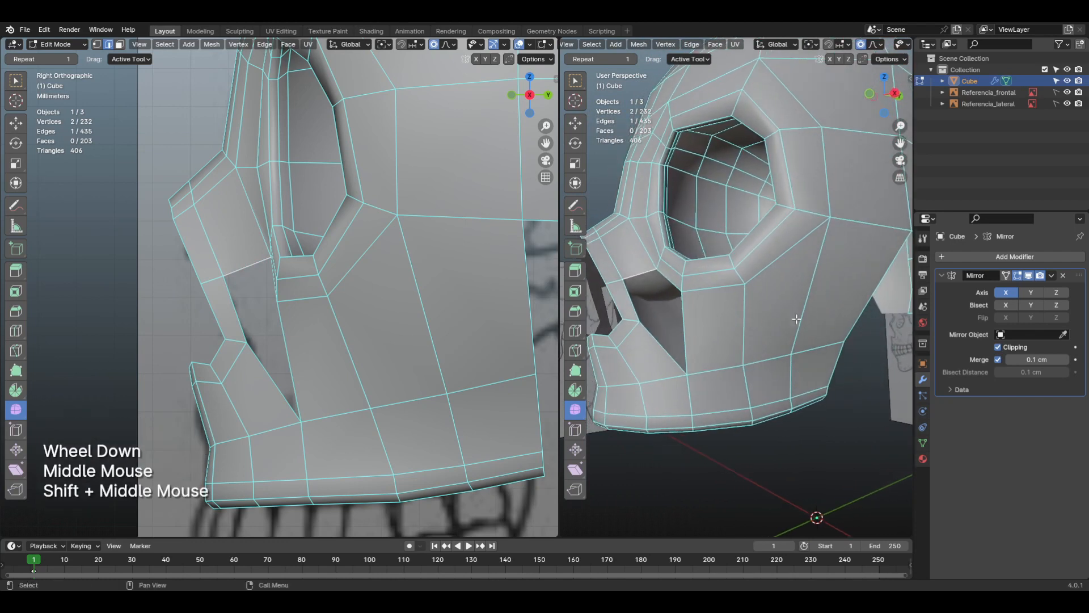
{"action": "key", "text": "ctrl+r"}
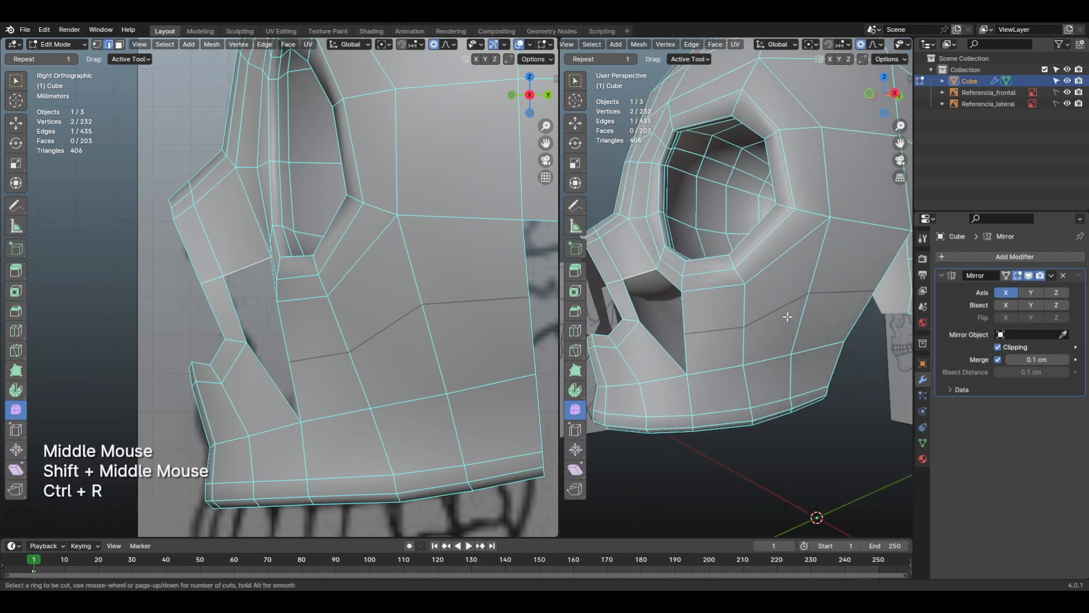
{"action": "left_click", "coordinate": [787, 317]}
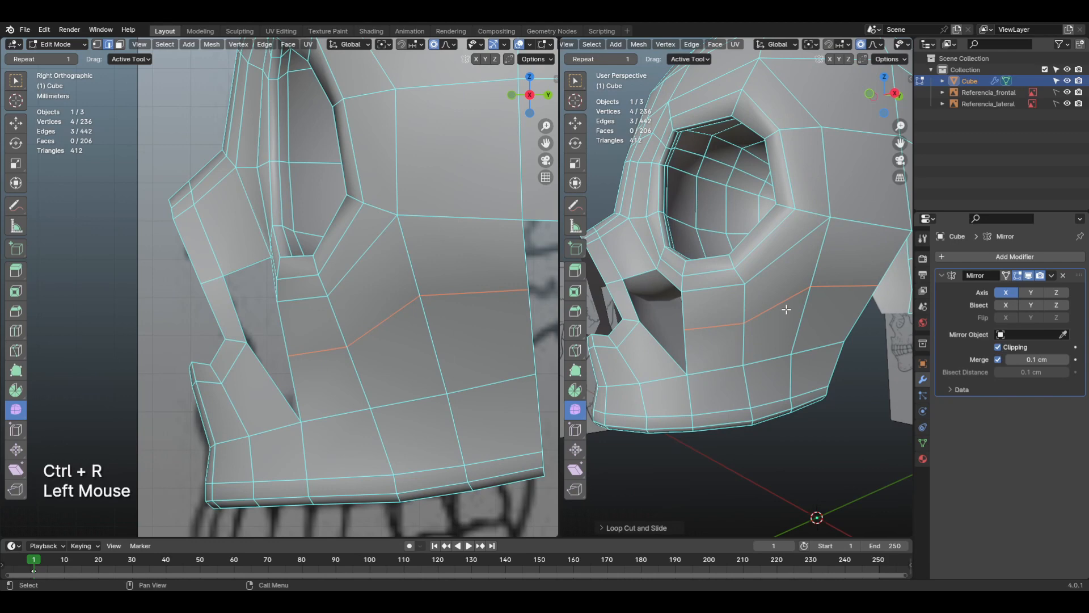
{"action": "key", "text": "KP_1"}
{"action": "middle_click_drag", "start_coordinate": [828, 321], "coordinate": [745, 350]}
{"action": "scroll", "coordinate": [797, 338], "scroll_direction": "down", "scroll_amount": 1}
{"action": "scroll", "coordinate": [794, 330], "scroll_direction": "up", "scroll_amount": 1}
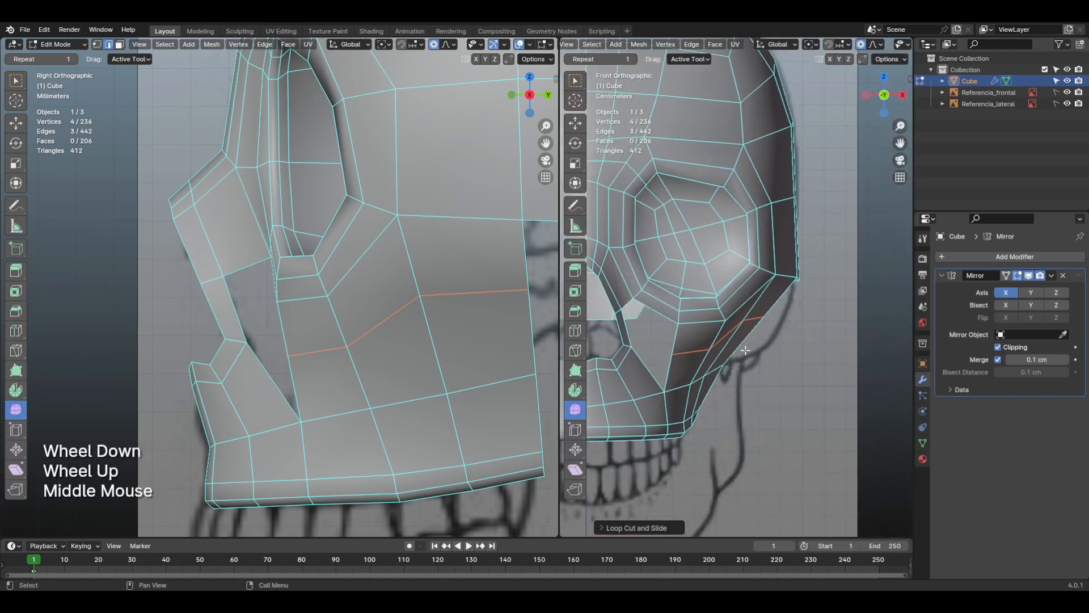
Step: Move the new cheek edge loop outward about 0.8 cm in front view, using a slightly larger proportional influence
{"action": "key", "text": "g"}
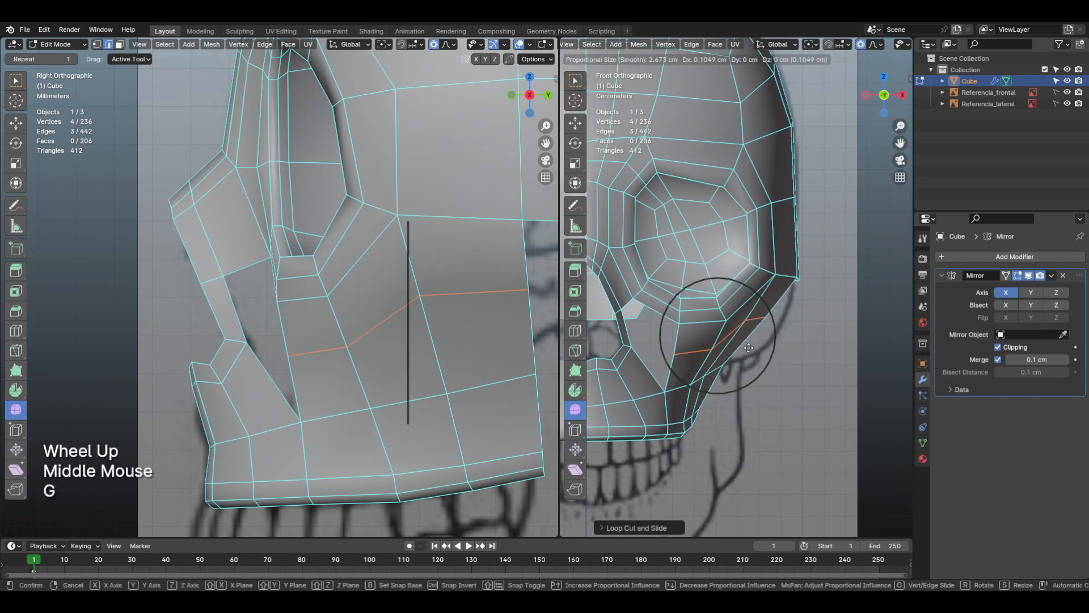
{"action": "scroll", "coordinate": [758, 348], "scroll_direction": "down", "scroll_amount": 1}
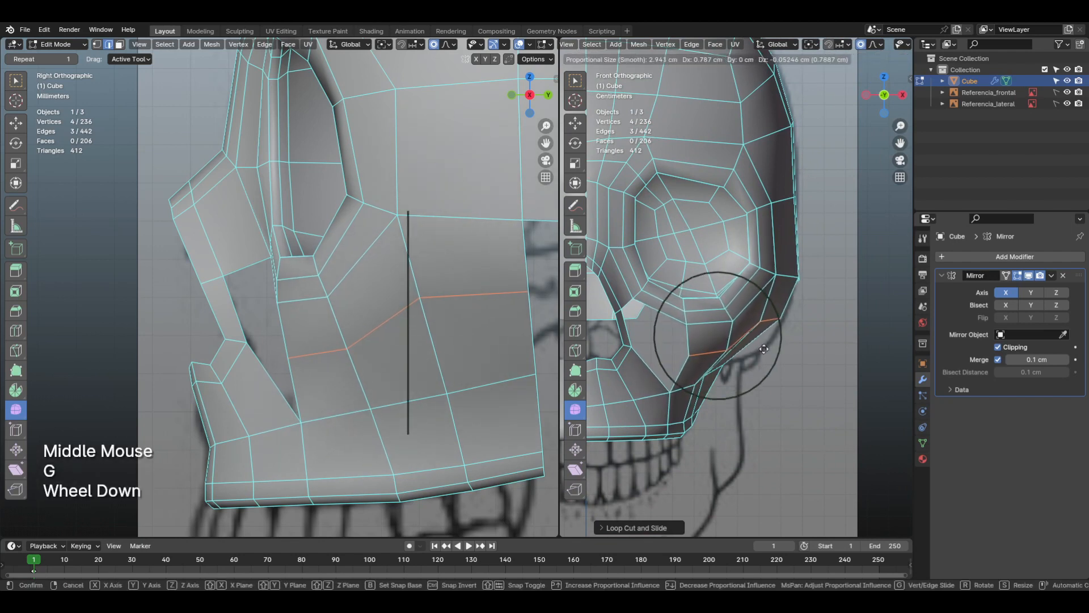
{"action": "left_click", "coordinate": [752, 347]}
Step: Lower the rearmost edge of the cheek loop about 1 cm and shift it slightly inward to follow the reference cheekbone
{"action": "middle_click_drag", "start_coordinate": [751, 348], "coordinate": [754, 315], "text": "shift"}
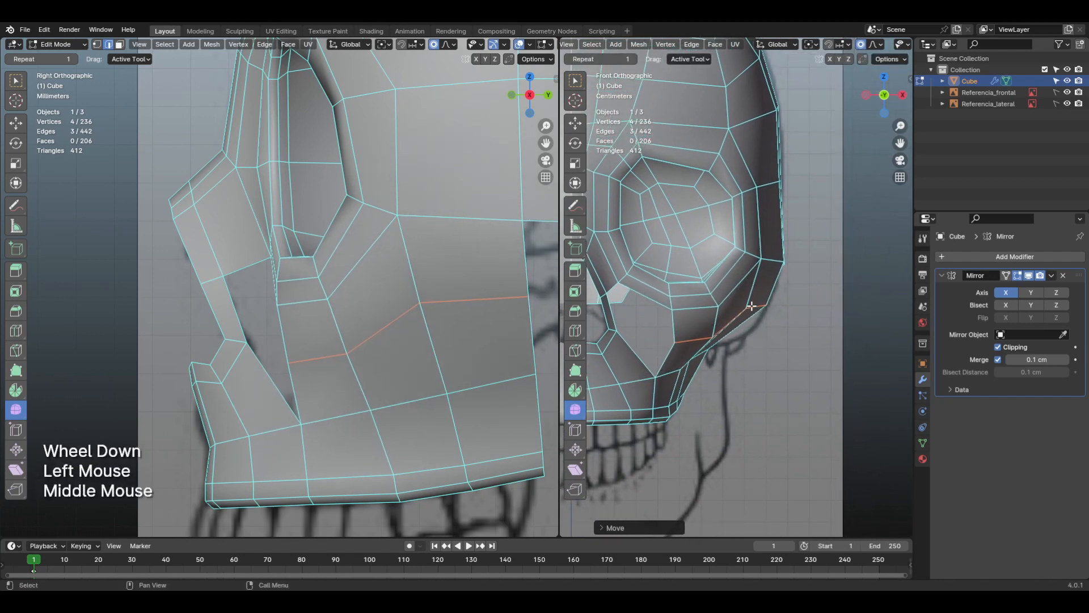
{"action": "left_click", "coordinate": [755, 314]}
{"action": "key", "text": "g"}
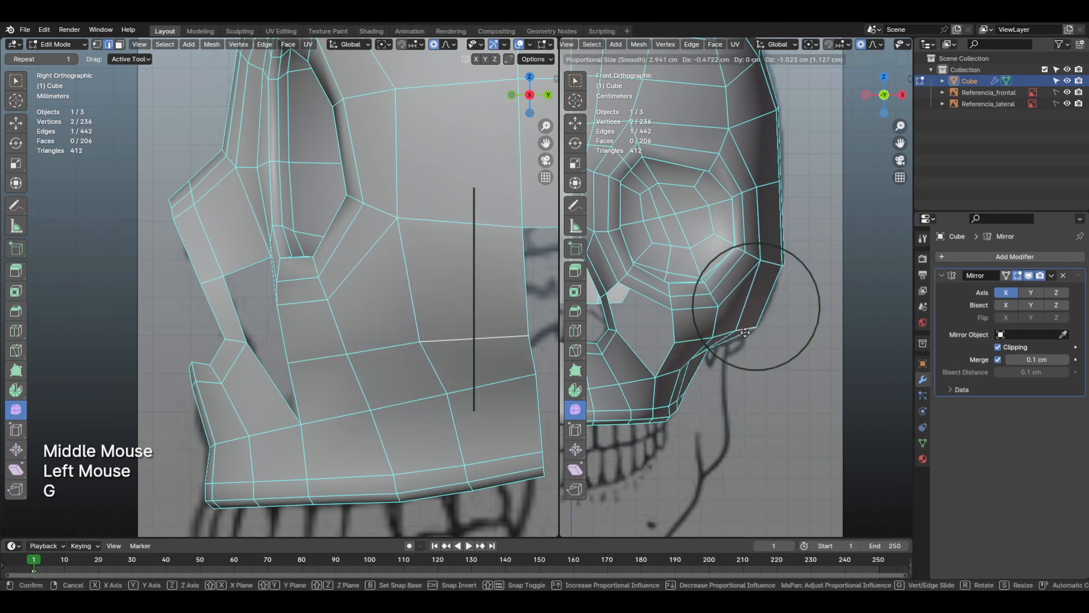
{"action": "left_click", "coordinate": [726, 341]}
Step: Move the cheek loop's front vertex beside the gap about 0.4 cm inward, using a smaller proportional influence
{"action": "middle_click_drag", "start_coordinate": [725, 340], "coordinate": [637, 267]}
{"action": "scroll", "coordinate": [705, 305], "scroll_direction": "up", "scroll_amount": 1}
{"action": "middle_click_drag", "start_coordinate": [705, 304], "coordinate": [768, 323]}
{"action": "key", "text": "1"}
{"action": "left_click", "coordinate": [729, 316]}
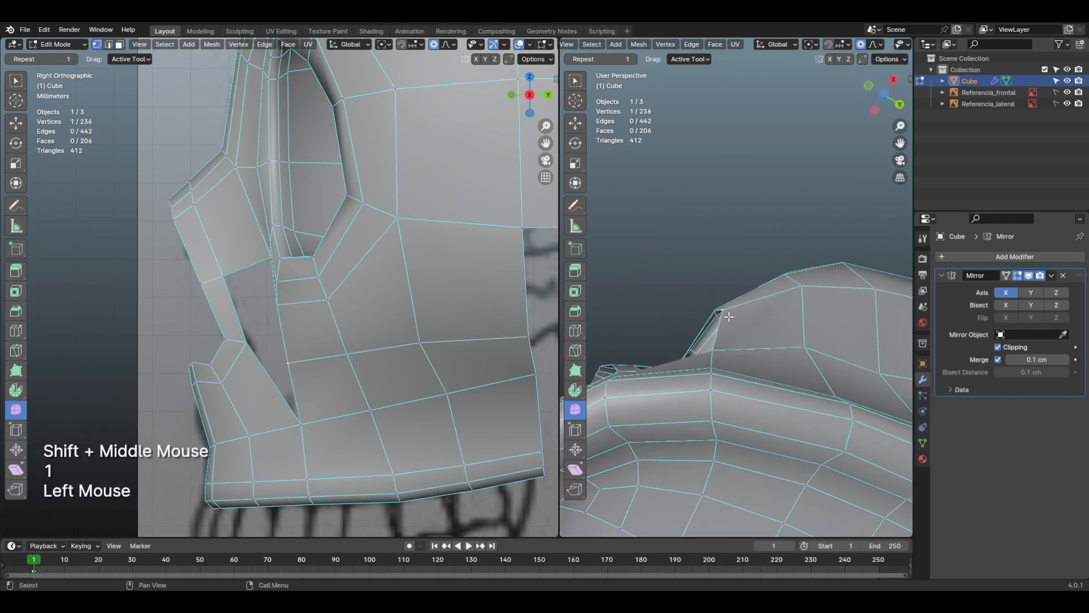
{"action": "key", "text": "g"}
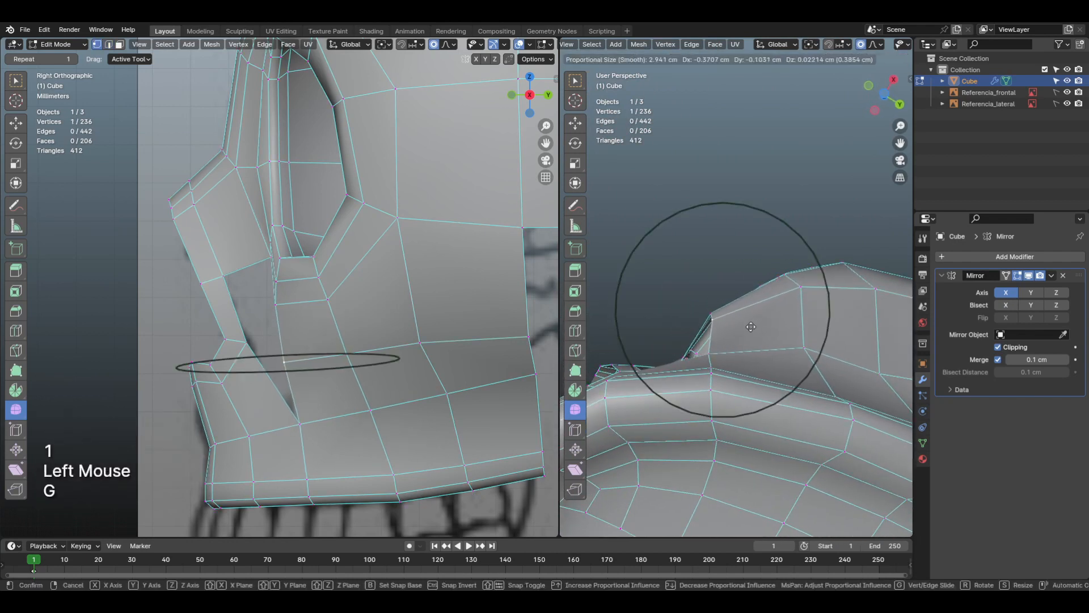
{"action": "scroll", "coordinate": [750, 326], "scroll_direction": "up", "scroll_amount": 1}
{"action": "scroll", "coordinate": [750, 327], "scroll_direction": "up", "scroll_amount": 1}
{"action": "left_click", "coordinate": [750, 327]}
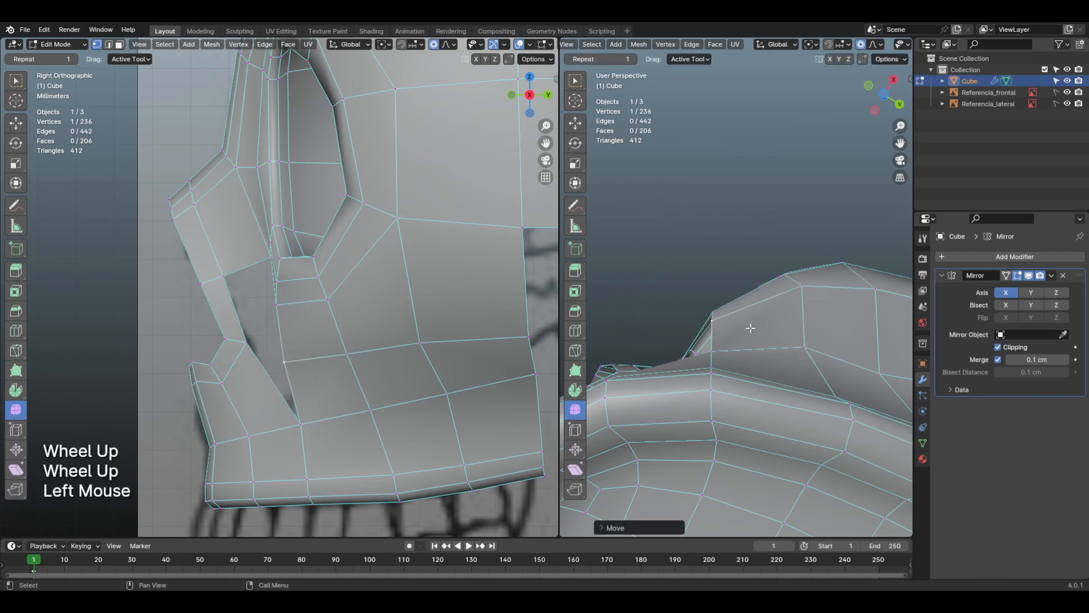
Step: Adjust the cheek loop's two rear vertices in front view to follow the lower cheekbone outline of the reference
{"action": "middle_click_drag", "start_coordinate": [750, 326], "coordinate": [776, 422], "text": "shift"}
{"action": "key", "text": "KP_1"}
{"action": "left_click", "coordinate": [760, 377]}
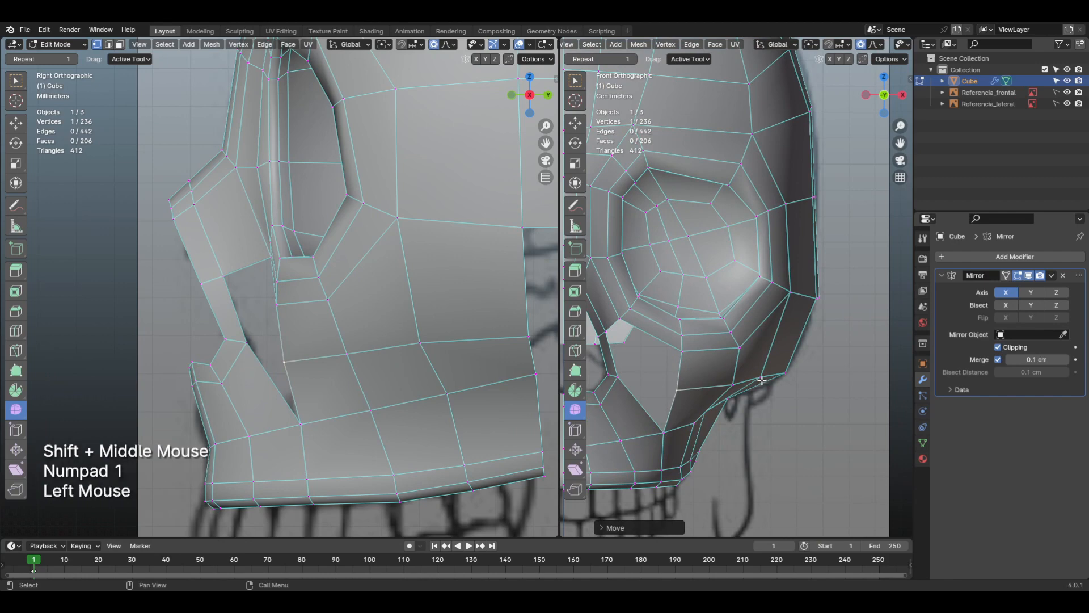
{"action": "scroll", "coordinate": [760, 377], "scroll_direction": "up", "scroll_amount": 1}
{"action": "middle_click_drag", "start_coordinate": [760, 378], "coordinate": [780, 390]}
{"action": "key", "text": "g"}
{"action": "left_click", "coordinate": [781, 389]}
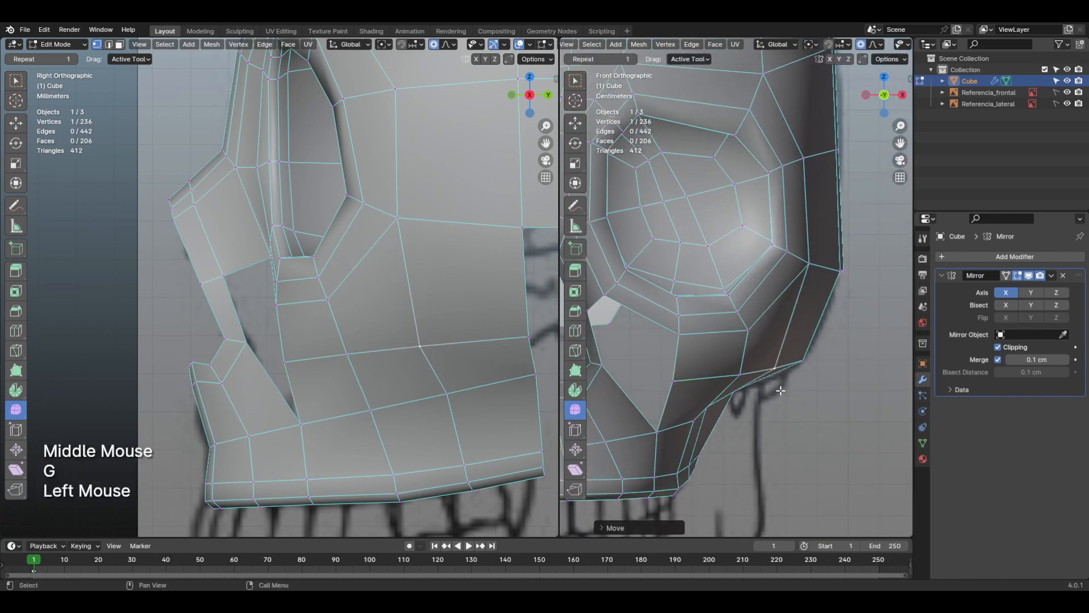
{"action": "left_click", "coordinate": [808, 364]}
{"action": "key", "text": "g"}
{"action": "left_click", "coordinate": [806, 360]}
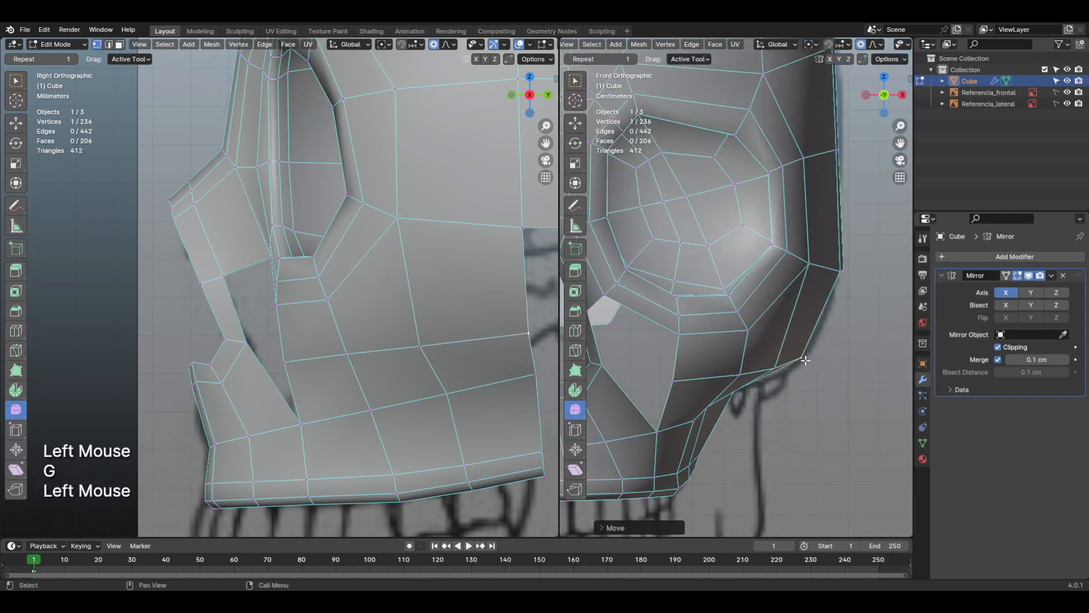
Step: Nudge the vertex directly below the cheekbone, on the upper jaw's top row, in front view with proportional editing
{"action": "scroll", "coordinate": [805, 359], "scroll_direction": "down", "scroll_amount": 2}
{"action": "middle_click_drag", "start_coordinate": [806, 359], "coordinate": [774, 389], "text": "shift"}
{"action": "left_click", "coordinate": [769, 388]}
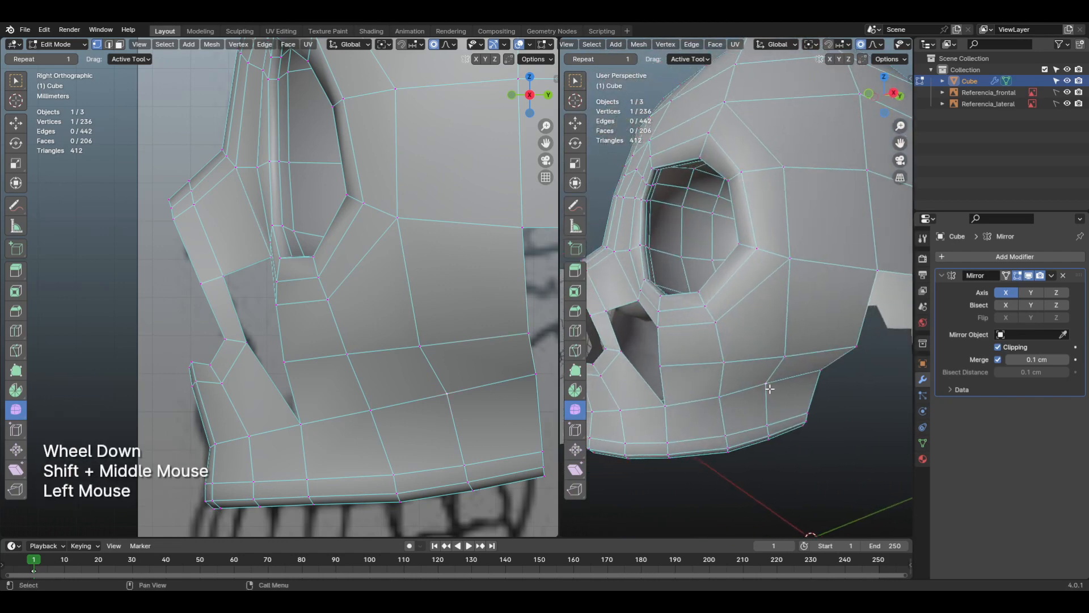
{"action": "key", "text": "KP_1"}
{"action": "key", "text": "g"}
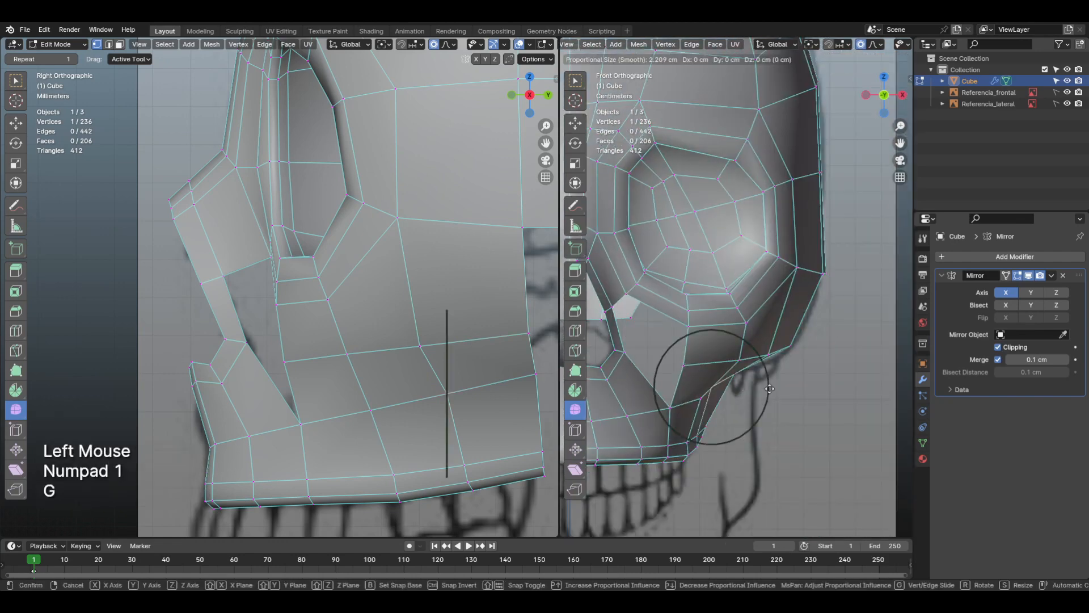
{"action": "left_click", "coordinate": [775, 390]}
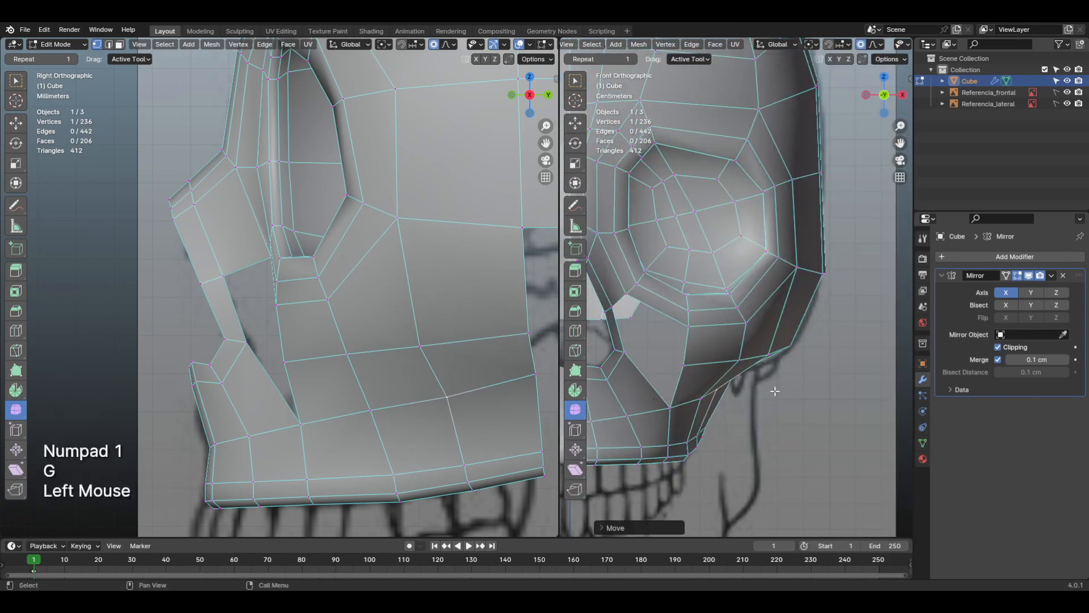
Step: Reposition the rearmost vertex of the row below the cheekbone in front view with proportional editing
{"action": "middle_click_drag", "start_coordinate": [749, 396], "coordinate": [758, 377], "text": "shift"}
{"action": "left_click", "coordinate": [759, 375]}
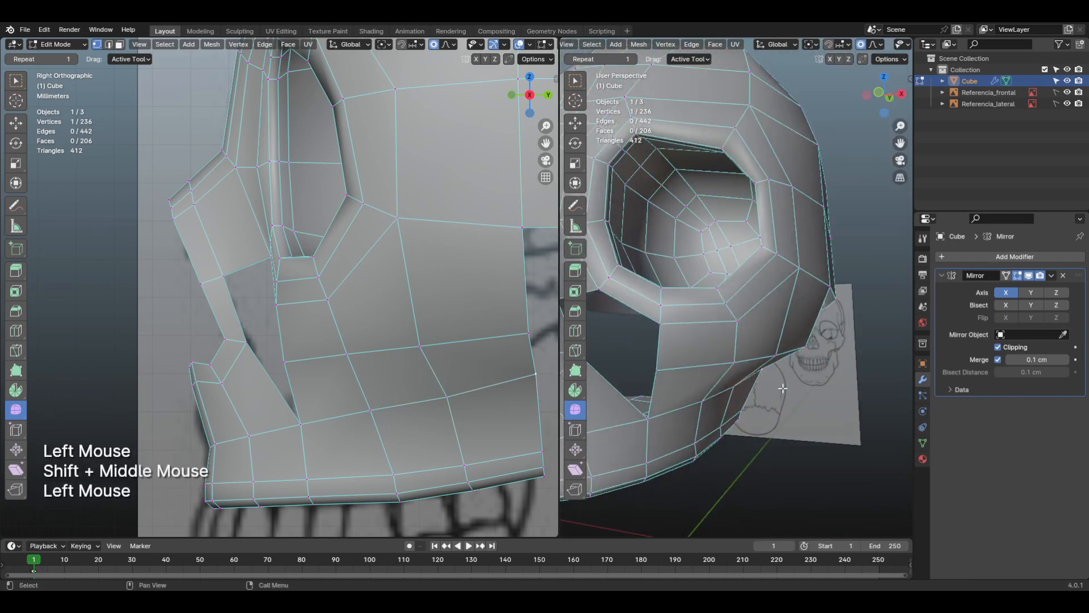
{"action": "key", "text": "KP_1"}
{"action": "key", "text": "g"}
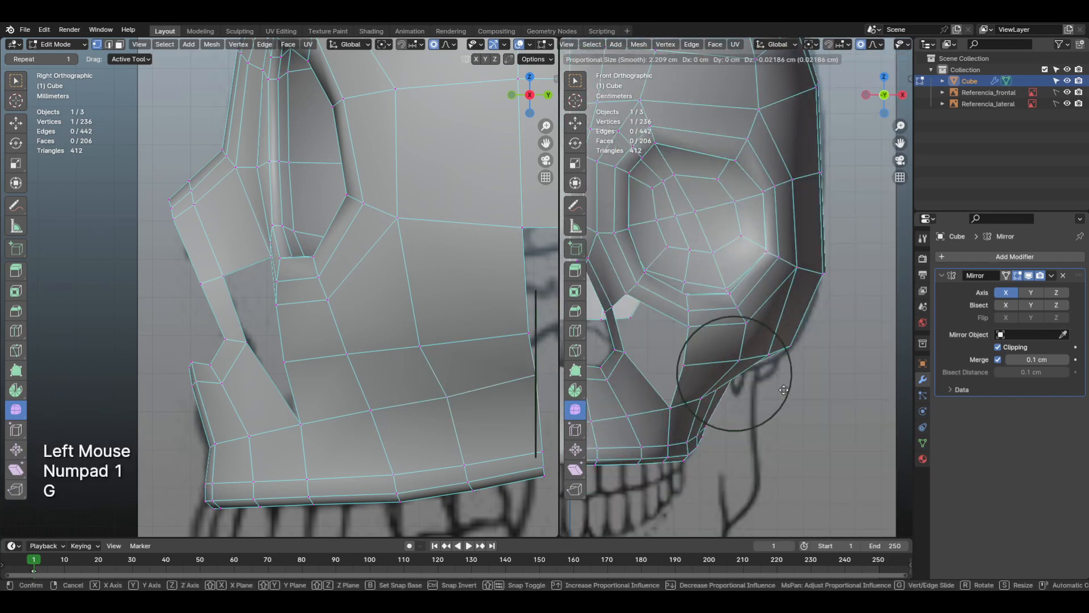
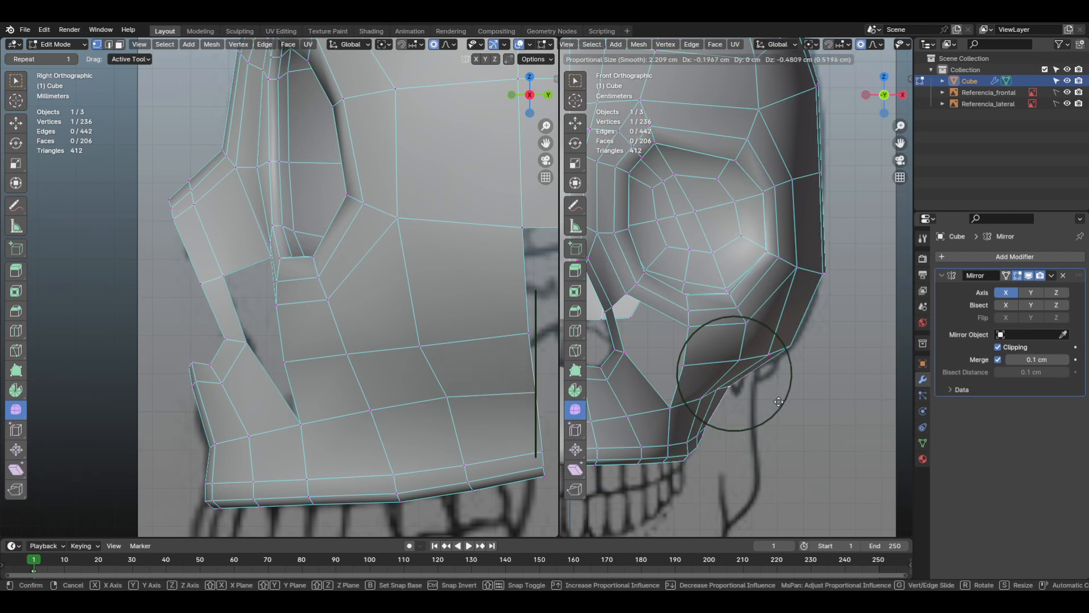
Step: Move the rearmost vertex of the row below the cheekbone about 0.52 cm down and inward in front view, and its neighbour about 0.09 cm outward
{"action": "left_click", "coordinate": [779, 401]}
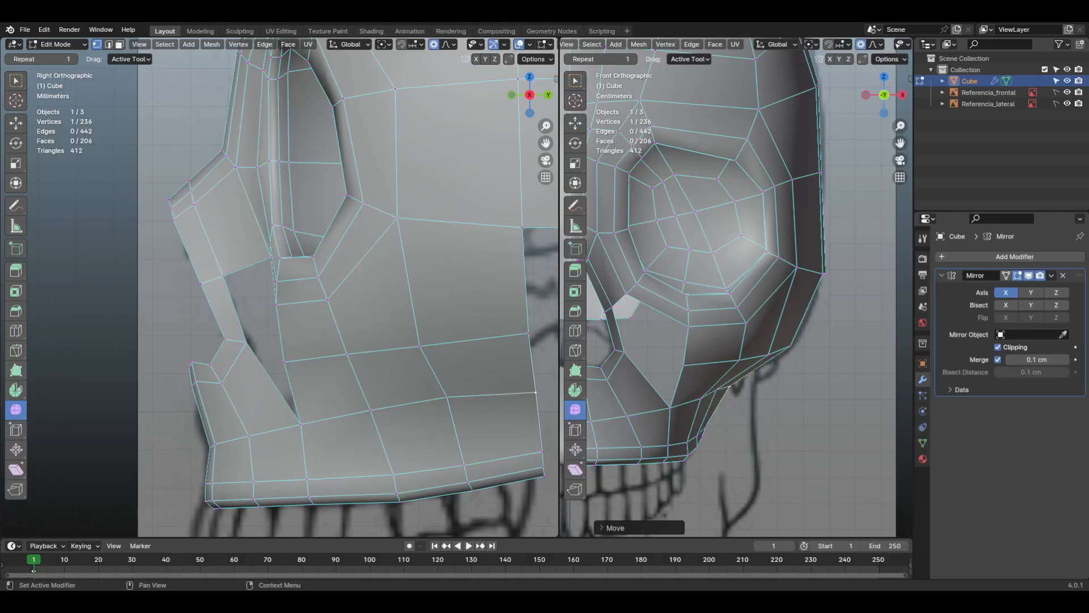
{"action": "middle_click_drag", "start_coordinate": [673, 329], "coordinate": [723, 301], "text": "shift"}
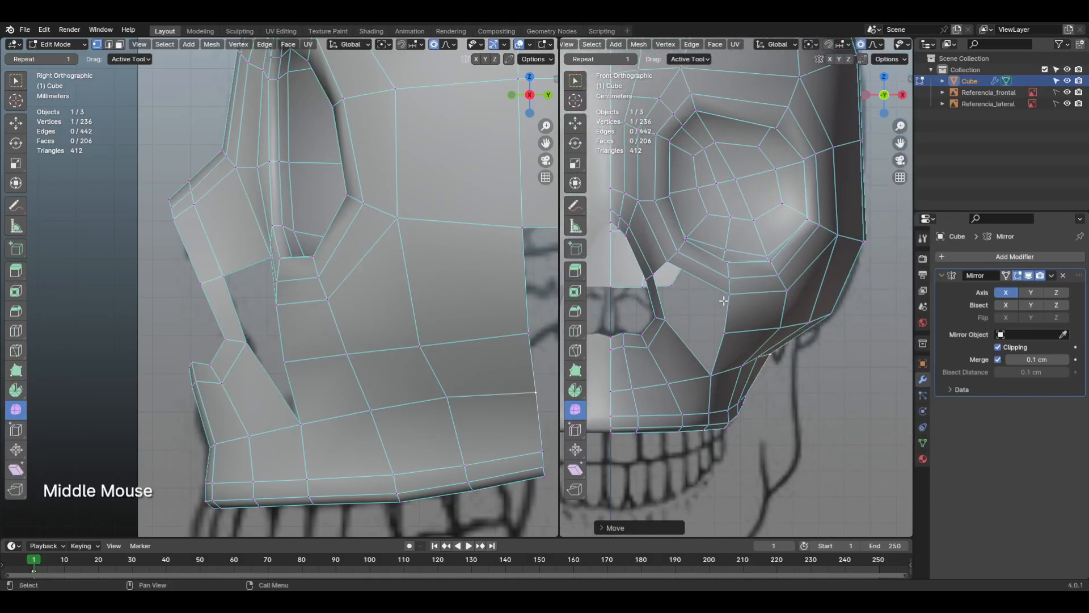
{"action": "scroll", "coordinate": [772, 356], "scroll_direction": "up", "scroll_amount": 1}
{"action": "left_click", "coordinate": [766, 385]}
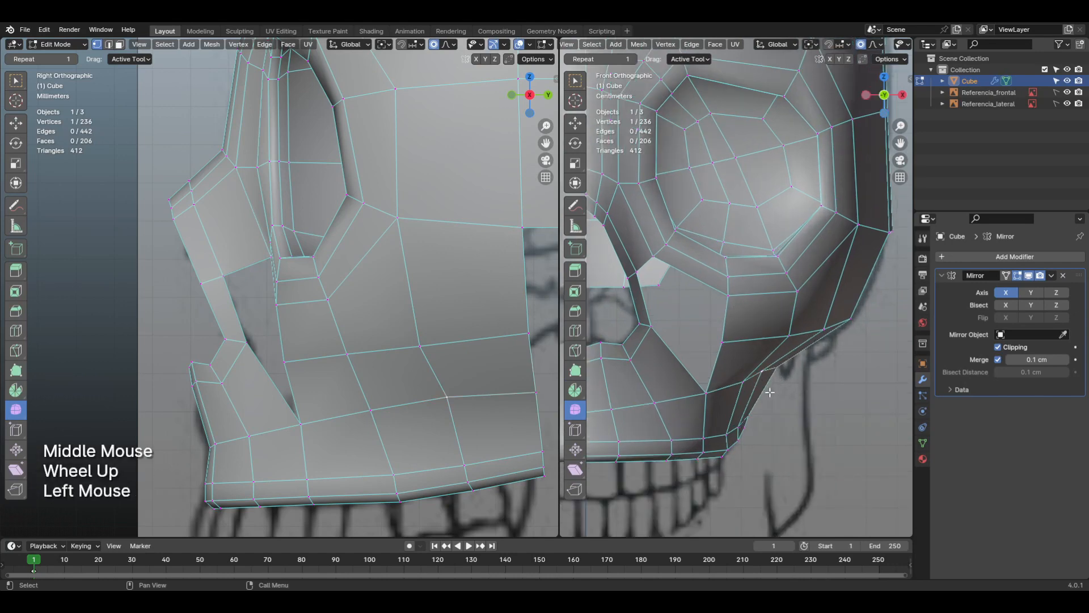
{"action": "key", "text": "g"}
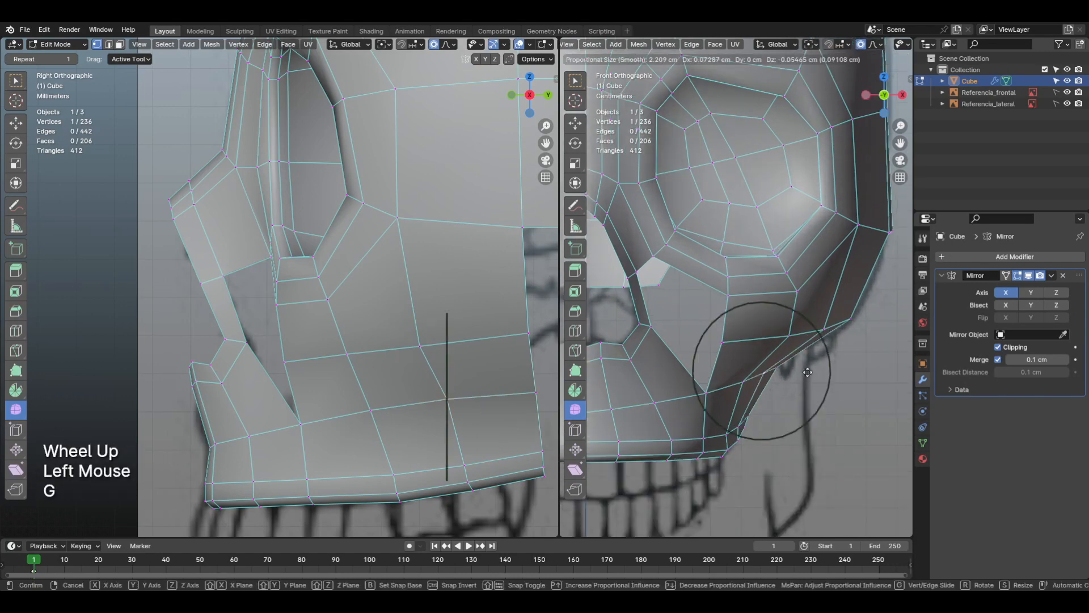
{"action": "left_click", "coordinate": [808, 372]}
Step: Select the vertex at the upper edge of the cheek gap, just below the inner corner of the eye socket
{"action": "scroll", "coordinate": [808, 372], "scroll_direction": "down", "scroll_amount": 2}
{"action": "middle_click_drag", "start_coordinate": [808, 374], "coordinate": [742, 349], "text": "shift"}
{"action": "scroll", "coordinate": [746, 348], "scroll_direction": "down", "scroll_amount": 2}
{"action": "scroll", "coordinate": [773, 336], "scroll_direction": "up", "scroll_amount": 1}
{"action": "scroll", "coordinate": [771, 324], "scroll_direction": "up", "scroll_amount": 1}
{"action": "scroll", "coordinate": [728, 241], "scroll_direction": "up", "scroll_amount": 2}
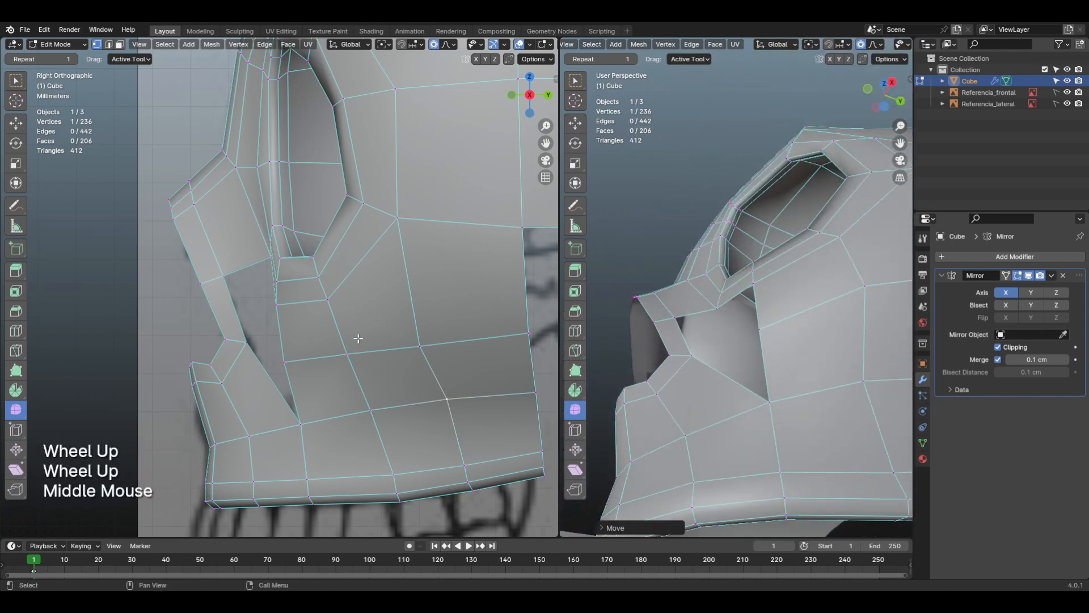
{"action": "left_click", "coordinate": [709, 312]}
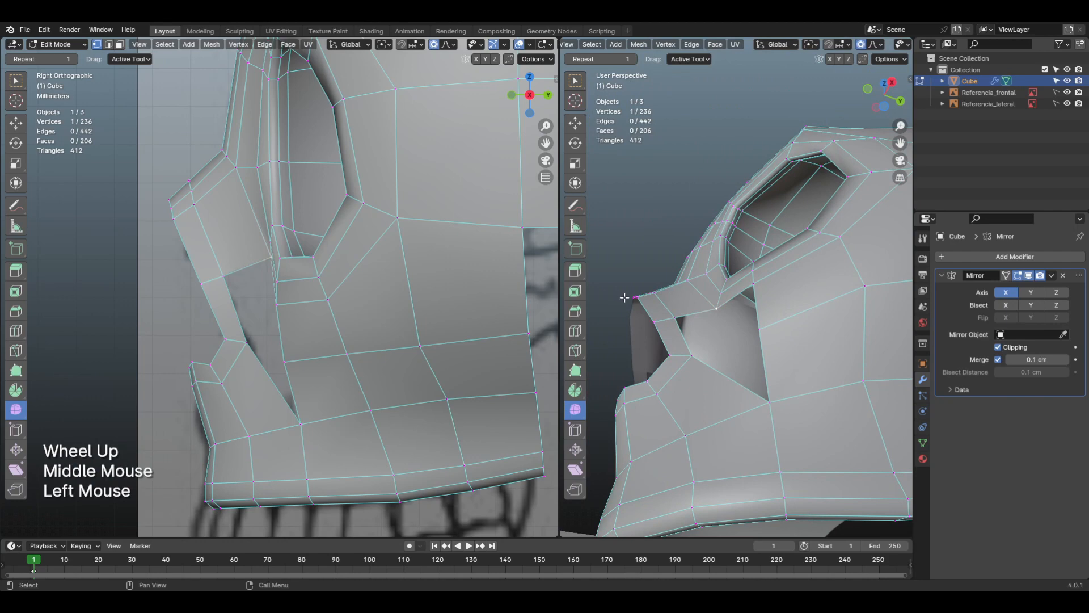
Step: Sketch and erase annotation lines outlining a four-sided face across the upper part of the cheek gap
{"action": "middle_click_drag", "start_coordinate": [624, 297], "coordinate": [695, 301], "text": "shift"}
{"action": "key", "text": "d"}
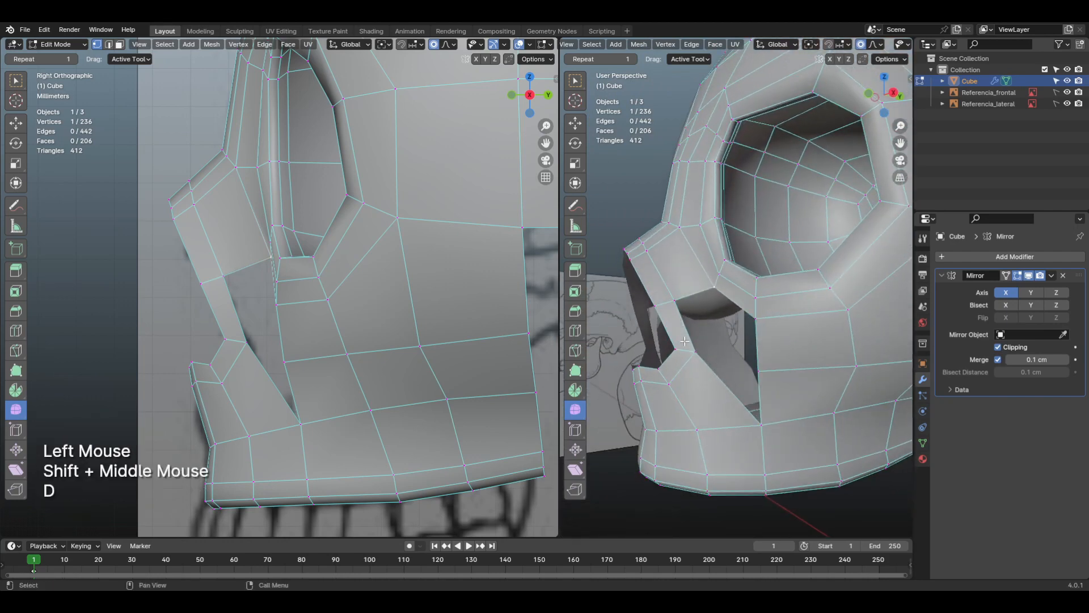
{"action": "mouse_move", "coordinate": [689, 348]}
{"action": "left_mouse_down"}
{"action": "mouse_move", "coordinate": [668, 306]}
{"action": "mouse_move", "coordinate": [714, 275]}
{"action": "left_mouse_up"}
{"action": "key", "text": "d"}
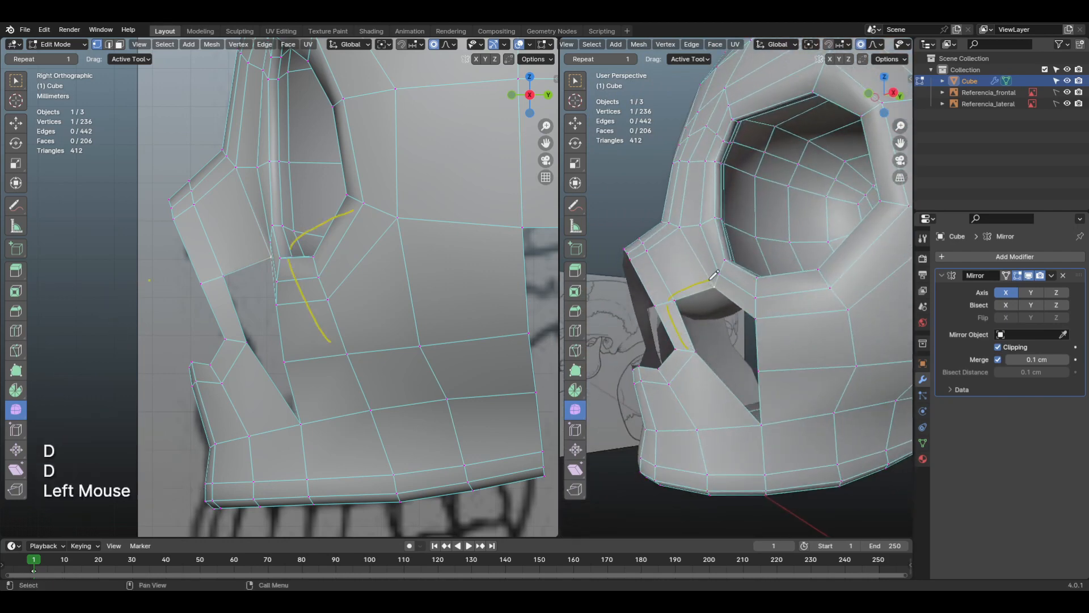
{"action": "key", "text": "d"}
{"action": "left_click_drag", "start_coordinate": [756, 320], "coordinate": [692, 348]}
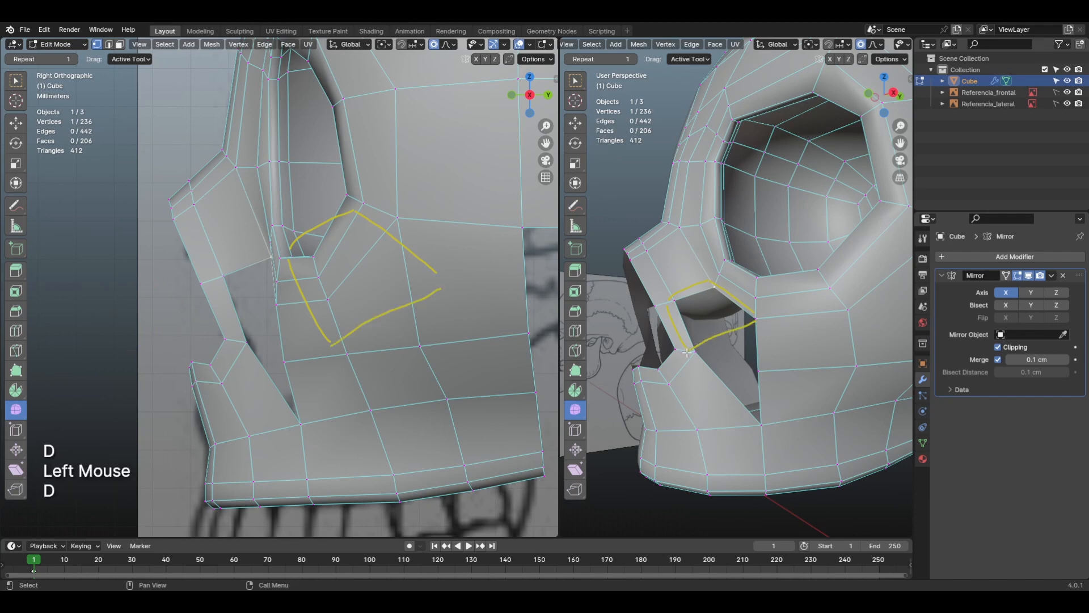
{"action": "right_click_drag", "start_coordinate": [688, 377], "coordinate": [701, 275]}
{"action": "middle_click_drag", "start_coordinate": [716, 277], "coordinate": [709, 290], "text": "shift"}
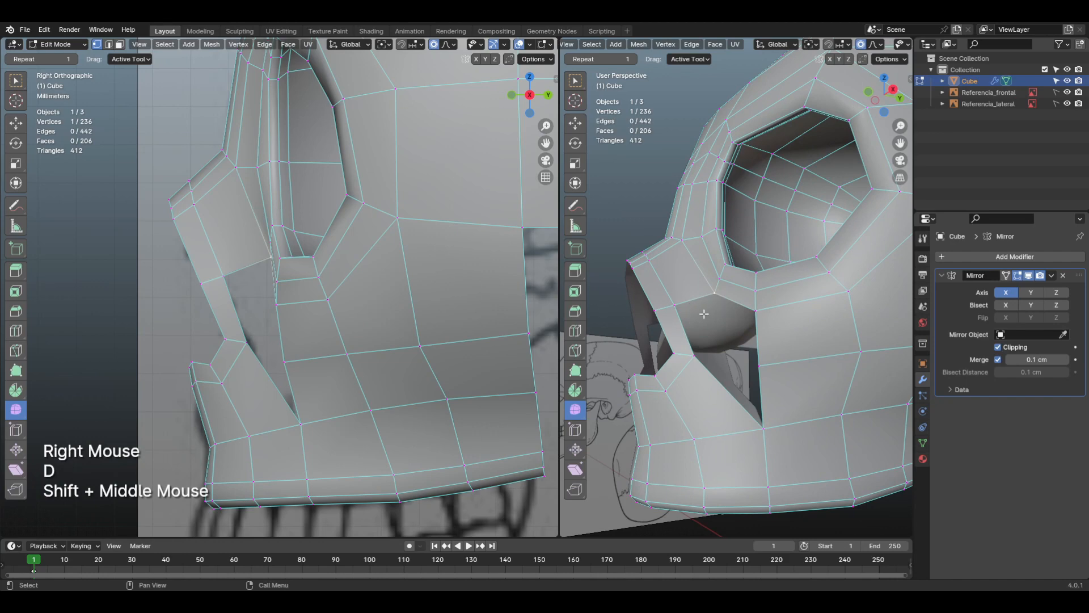
Step: Move the gap's upper vertex about 0.77 cm forward in side view with a 1.134 cm proportional size, and nudge the vertex above it
{"action": "middle_click_drag", "start_coordinate": [704, 314], "coordinate": [716, 294], "text": "shift"}
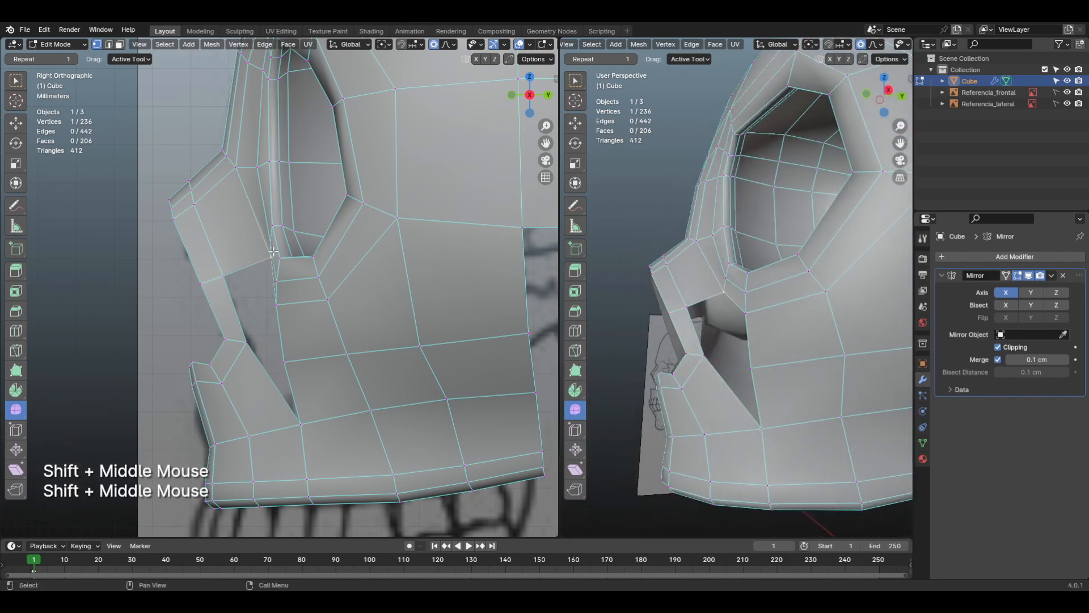
{"action": "middle_click_drag", "start_coordinate": [272, 248], "coordinate": [354, 312], "text": "shift"}
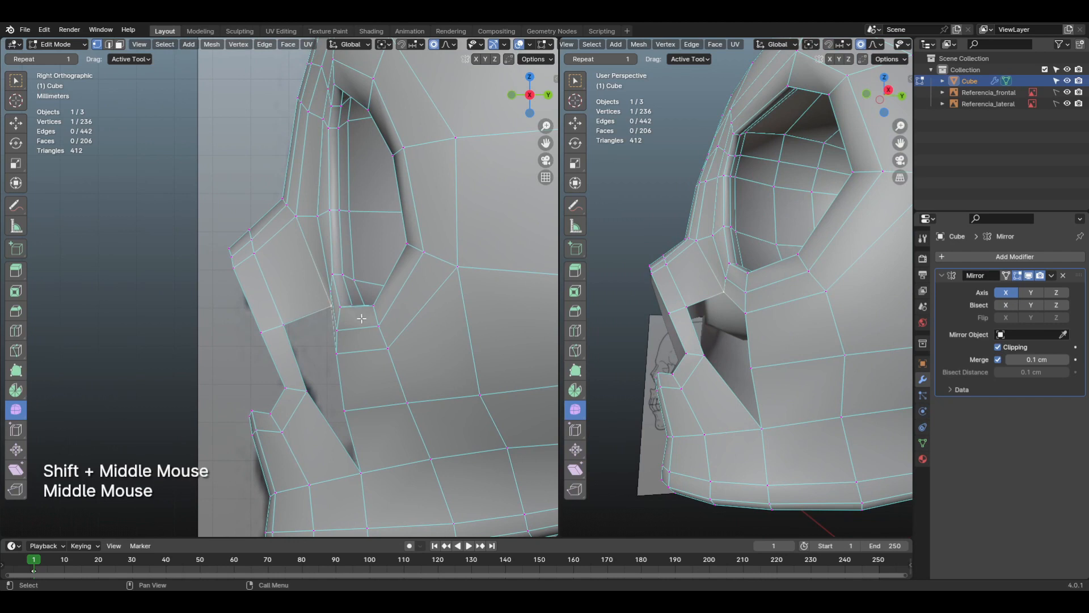
{"action": "key", "text": "g"}
{"action": "scroll", "coordinate": [406, 317], "scroll_direction": "up", "scroll_amount": 4}
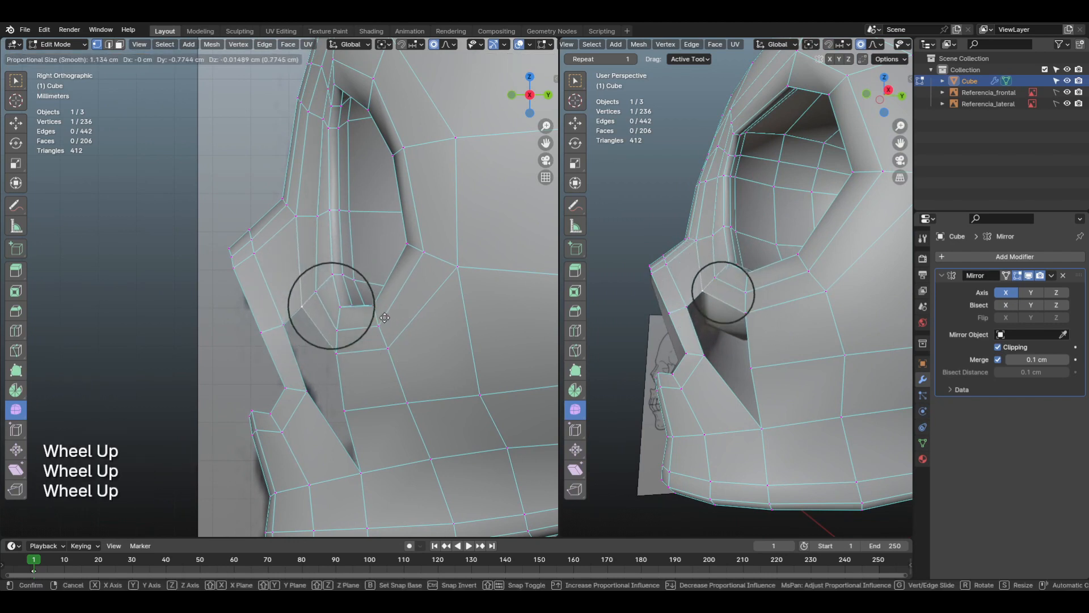
{"action": "left_click", "coordinate": [385, 319]}
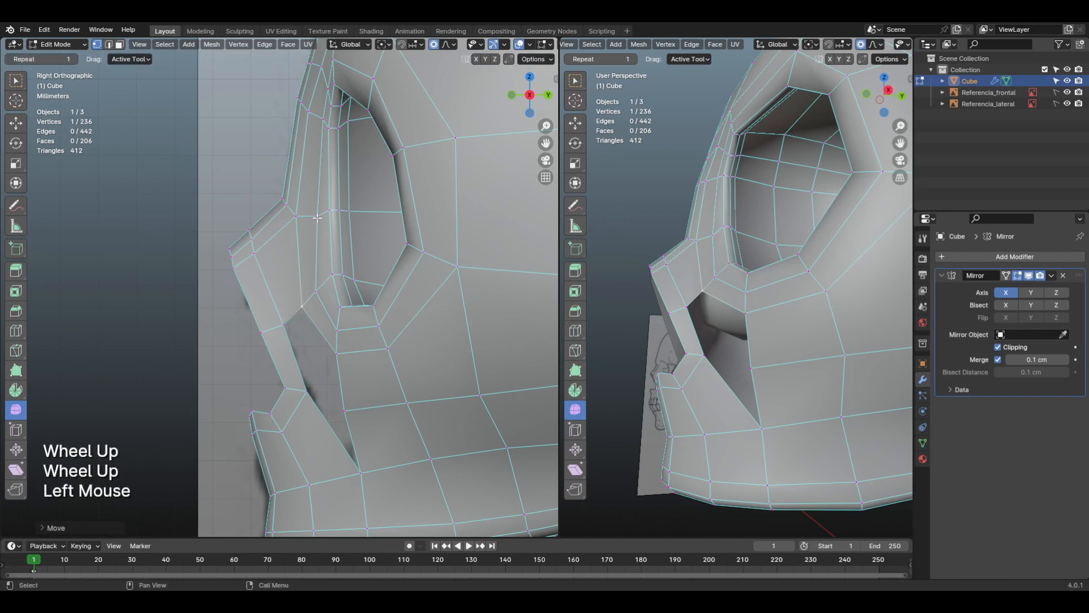
{"action": "left_click", "coordinate": [317, 217]}
{"action": "key", "text": "g"}
{"action": "left_click", "coordinate": [316, 218]}
Step: Nudge the upper vertex on the cheek gap's rear edge slightly forward and the one below it slightly backward in side view
{"action": "middle_click_drag", "start_coordinate": [341, 300], "coordinate": [371, 291]}
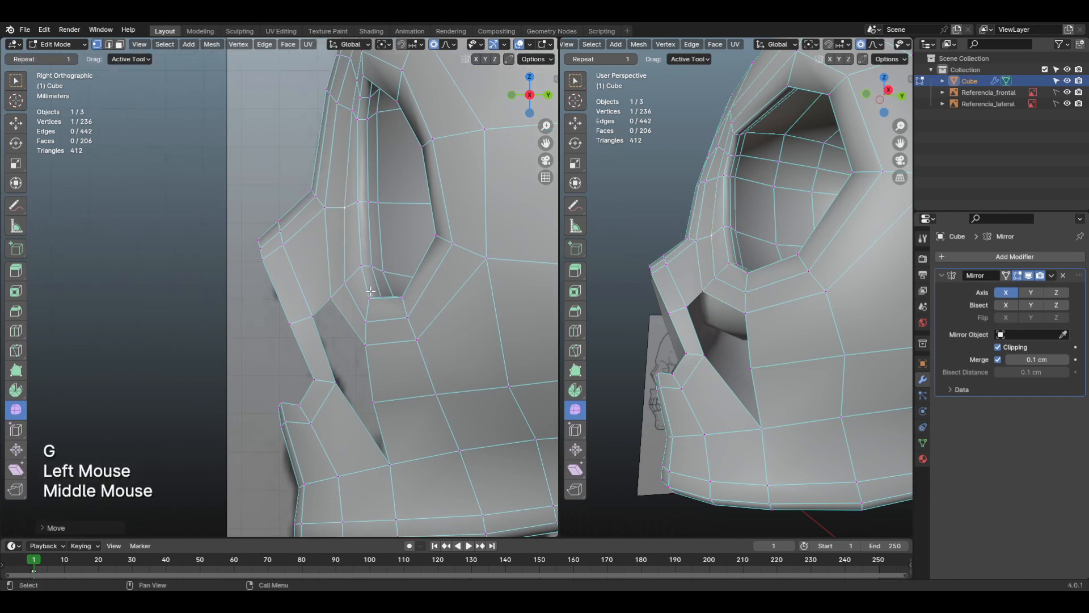
{"action": "left_click", "coordinate": [373, 346]}
{"action": "key", "text": "g"}
{"action": "left_click", "coordinate": [369, 346]}
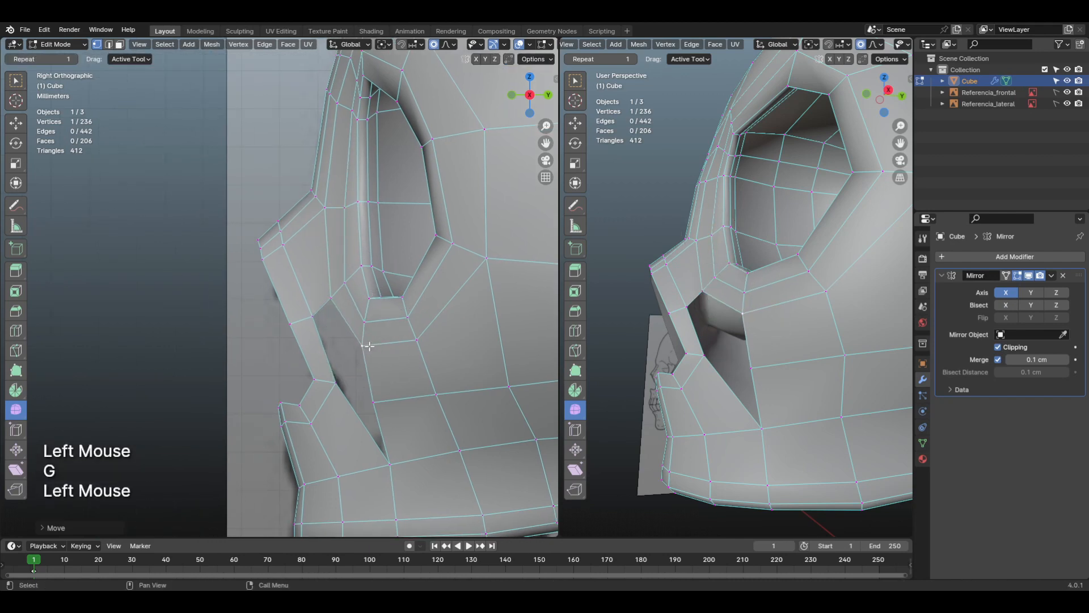
{"action": "left_click", "coordinate": [377, 408]}
{"action": "key", "text": "g"}
{"action": "left_click", "coordinate": [383, 407]}
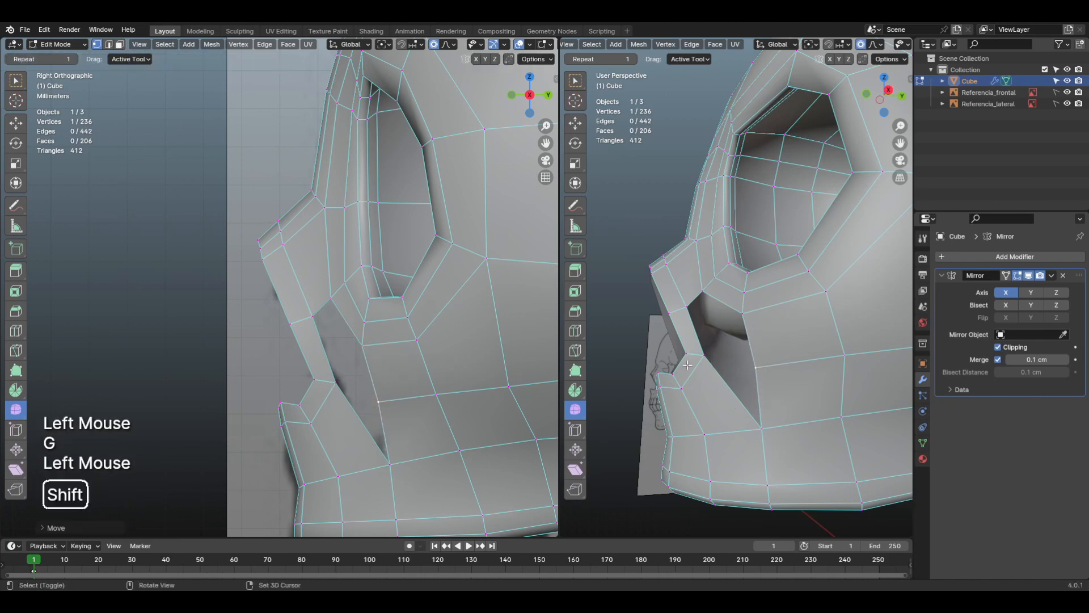
Step: Adjust the gap's front vertex beside the nasal opening in side view and from below, using a proportional size of about 0.85 cm
{"action": "middle_click_drag", "start_coordinate": [687, 366], "coordinate": [695, 339], "text": "shift"}
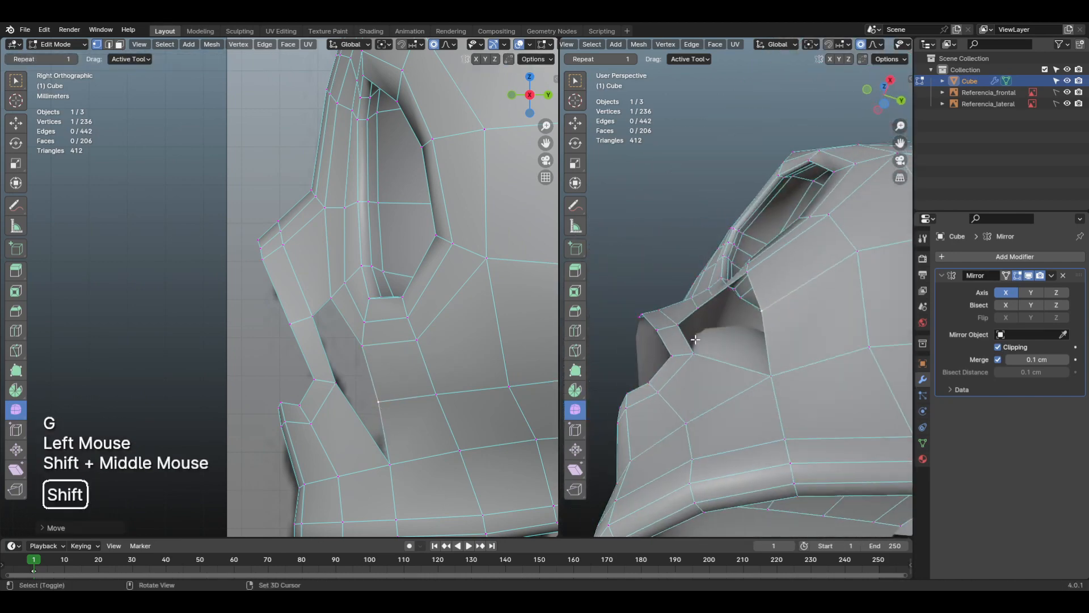
{"action": "left_click", "coordinate": [507, 358]}
{"action": "key", "text": "g"}
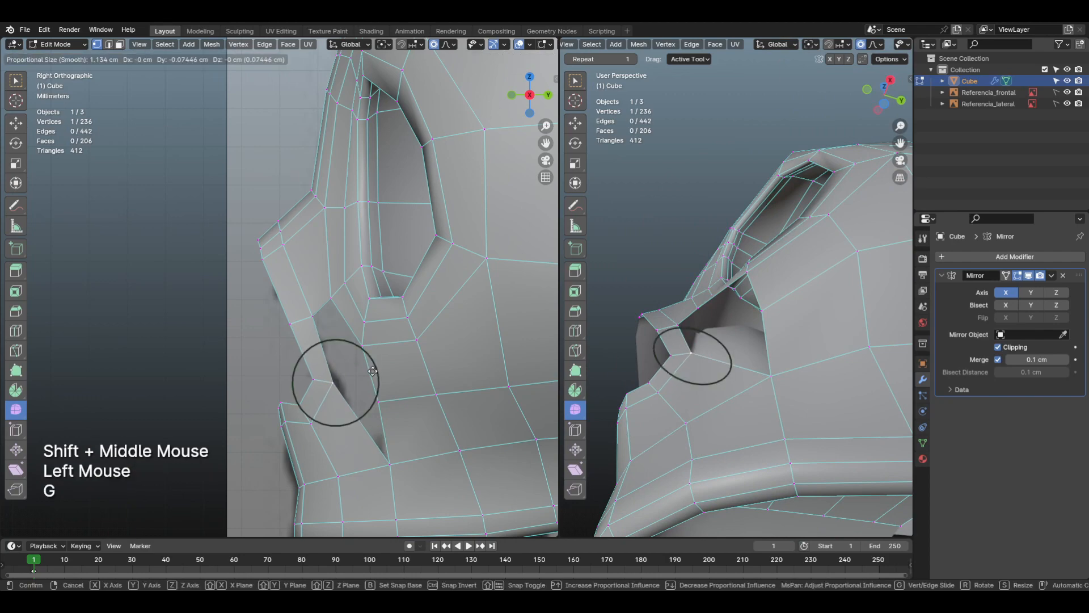
{"action": "scroll", "coordinate": [373, 371], "scroll_direction": "up", "scroll_amount": 3}
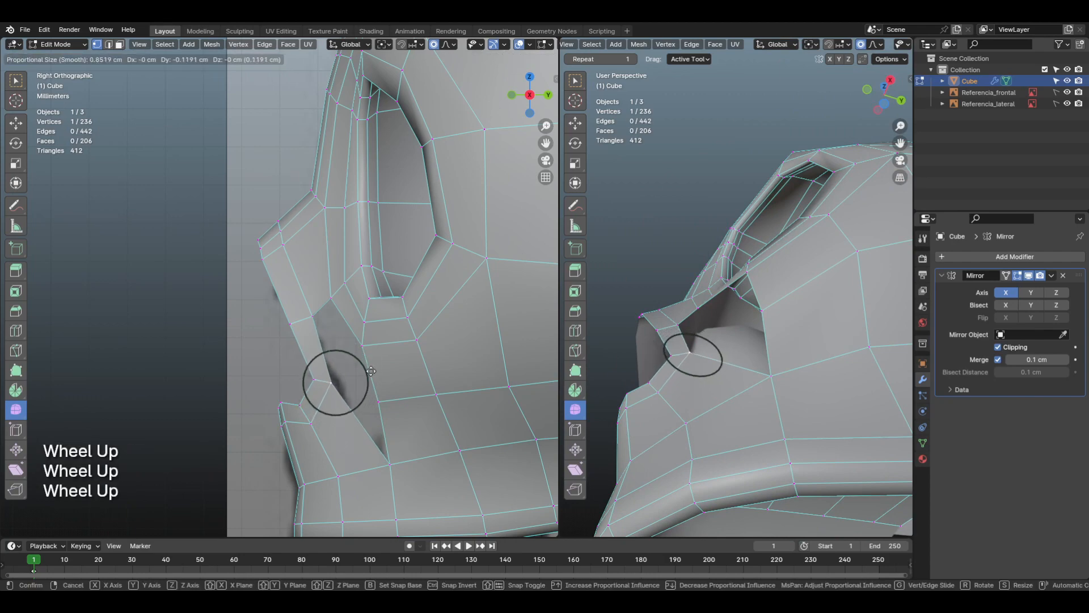
{"action": "left_click", "coordinate": [372, 371]}
{"action": "middle_click_drag", "start_coordinate": [672, 354], "coordinate": [684, 326], "text": "shift"}
{"action": "scroll", "coordinate": [680, 324], "scroll_direction": "up", "scroll_amount": 2}
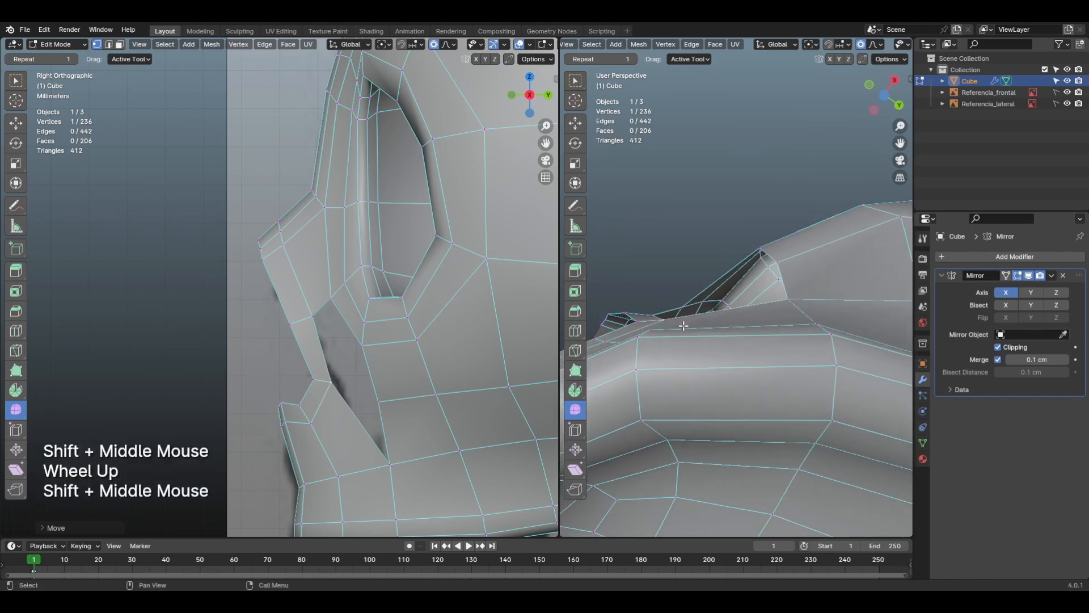
{"action": "key", "text": "g"}
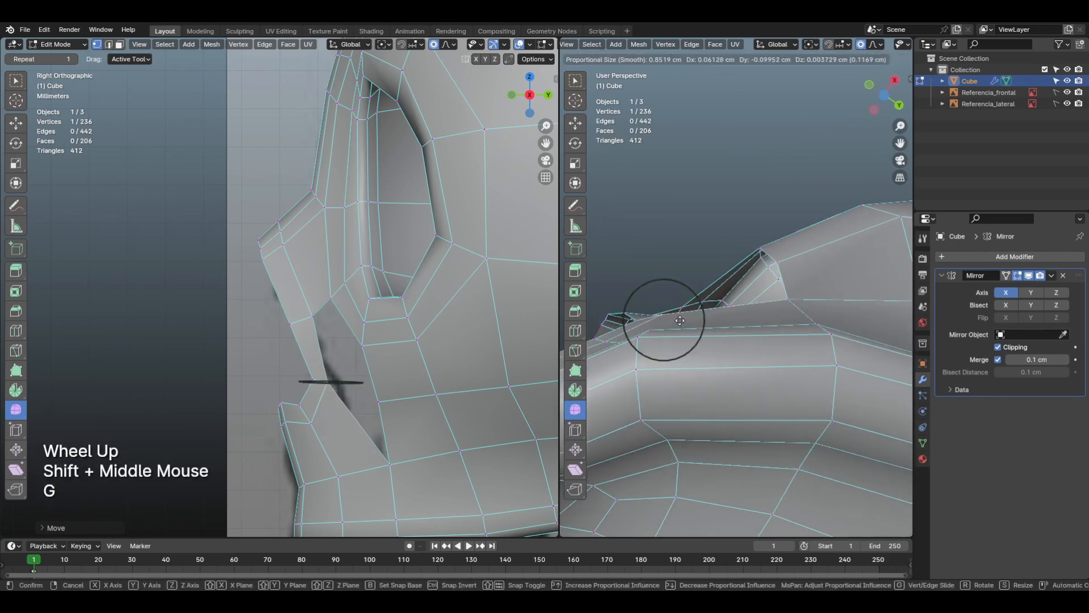
{"action": "left_click", "coordinate": [680, 319]}
Step: Fill the upper part of the cheek gap with a face built from the edge between the nose and eye socket
{"action": "middle_click_drag", "start_coordinate": [681, 319], "coordinate": [712, 404], "text": "shift"}
{"action": "key", "text": "2"}
{"action": "left_click", "coordinate": [665, 294]}
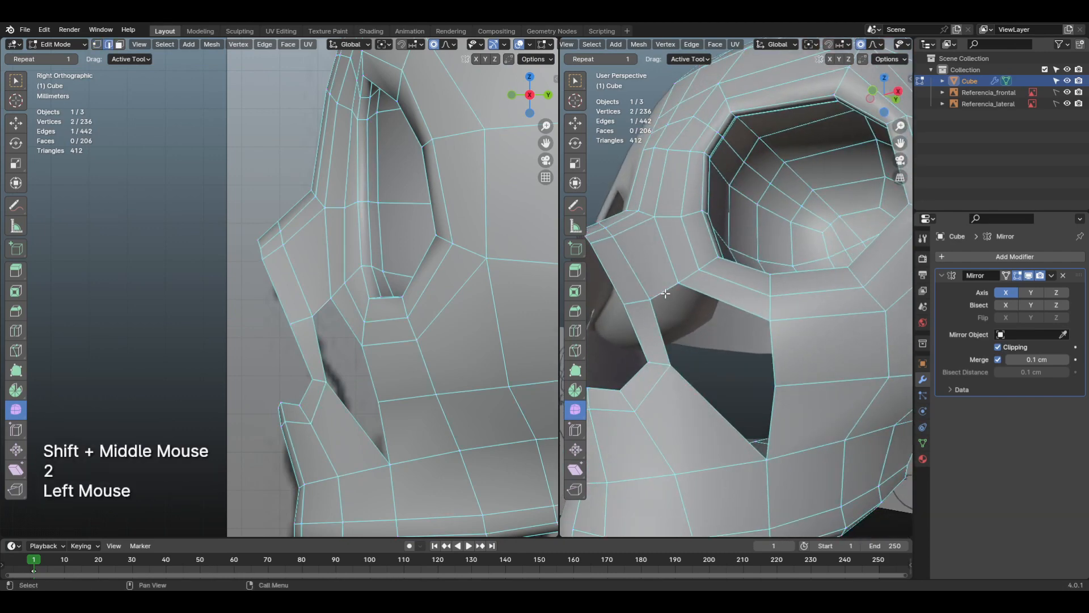
{"action": "key", "text": "f"}
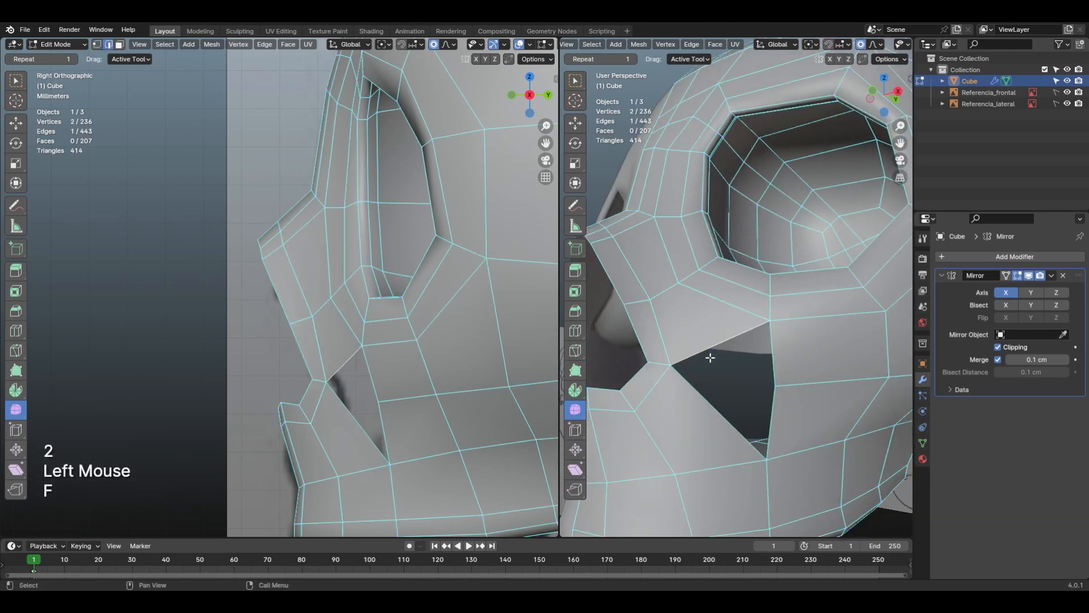
Step: Select the four boundary edges of the remaining cheek hole and close it with a face
{"action": "middle_click_drag", "start_coordinate": [711, 357], "coordinate": [792, 385], "text": "shift"}
{"action": "scroll", "coordinate": [732, 397], "scroll_direction": "down", "scroll_amount": 2}
{"action": "left_click", "coordinate": [721, 326], "text": "alt"}
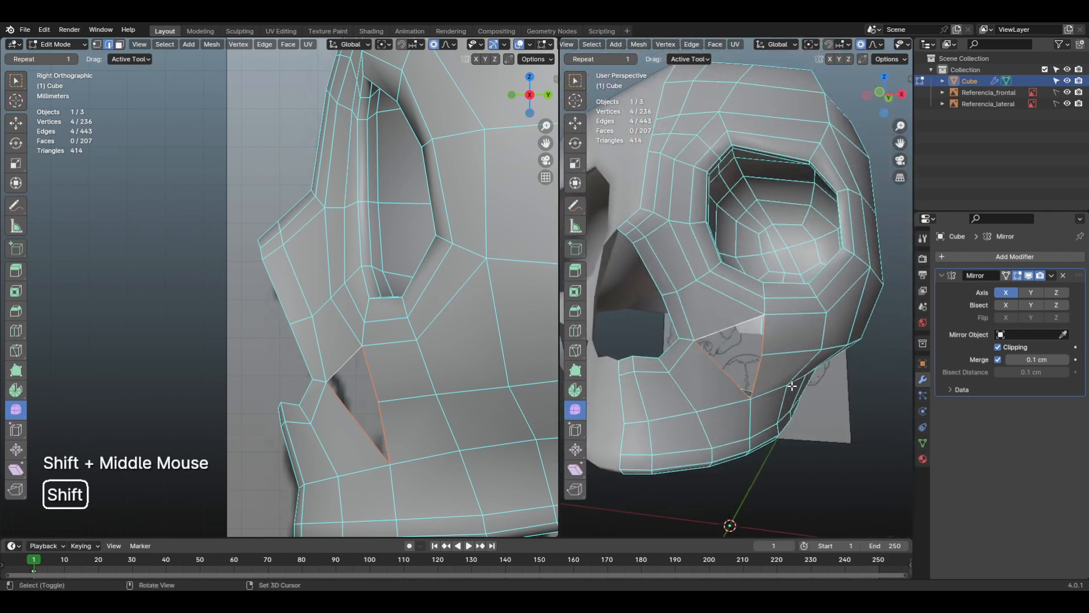
{"action": "key", "text": "KP_1"}
{"action": "scroll", "coordinate": [792, 385], "scroll_direction": "up", "scroll_amount": 1}
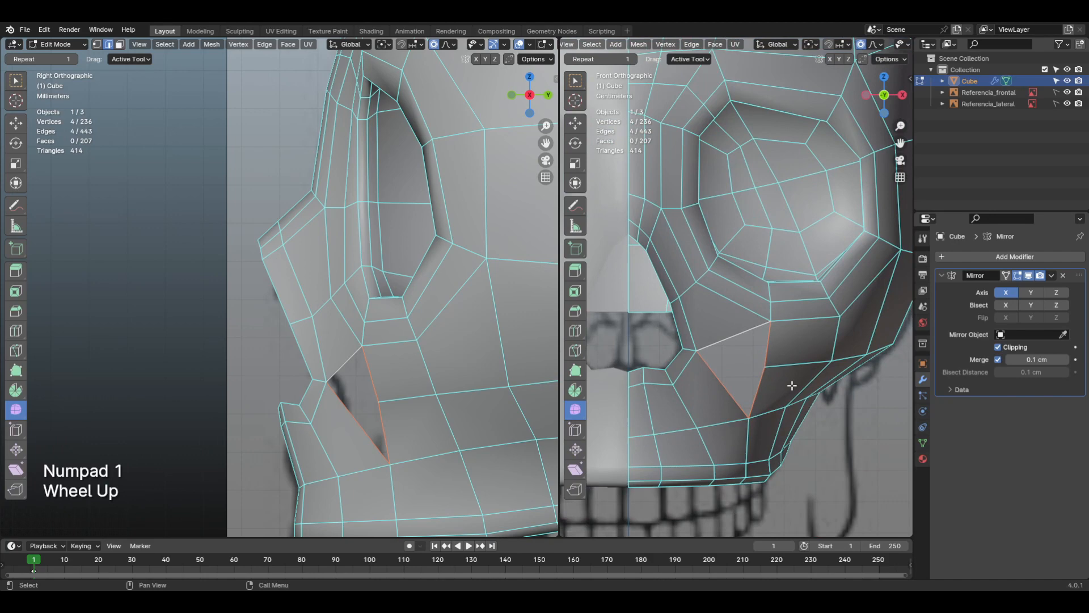
{"action": "key", "text": "f"}
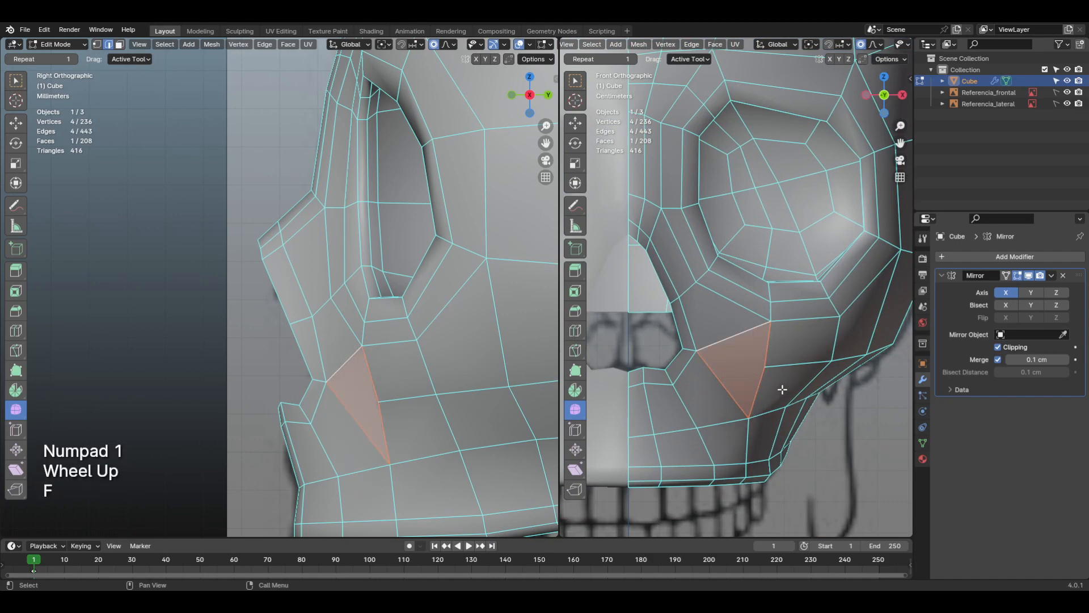
Step: Examine the face loops running around the nose, upper jaw and eye socket, and the new face filling the lower cheek gap
{"action": "scroll", "coordinate": [783, 389], "scroll_direction": "down", "scroll_amount": 2}
{"action": "left_click", "coordinate": [763, 379]}
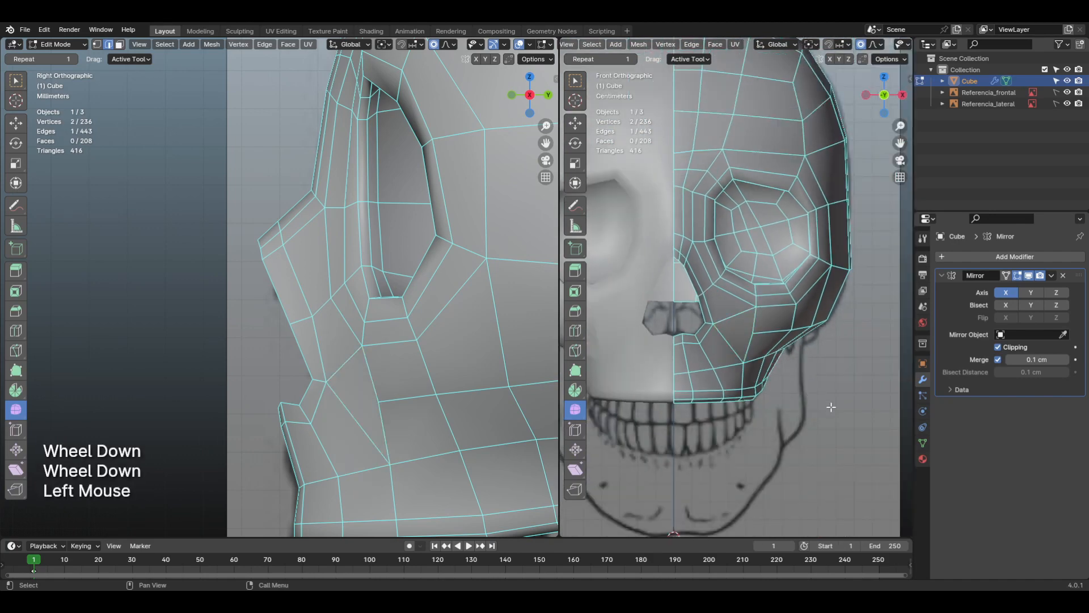
{"action": "middle_click_drag", "start_coordinate": [740, 339], "coordinate": [735, 380]}
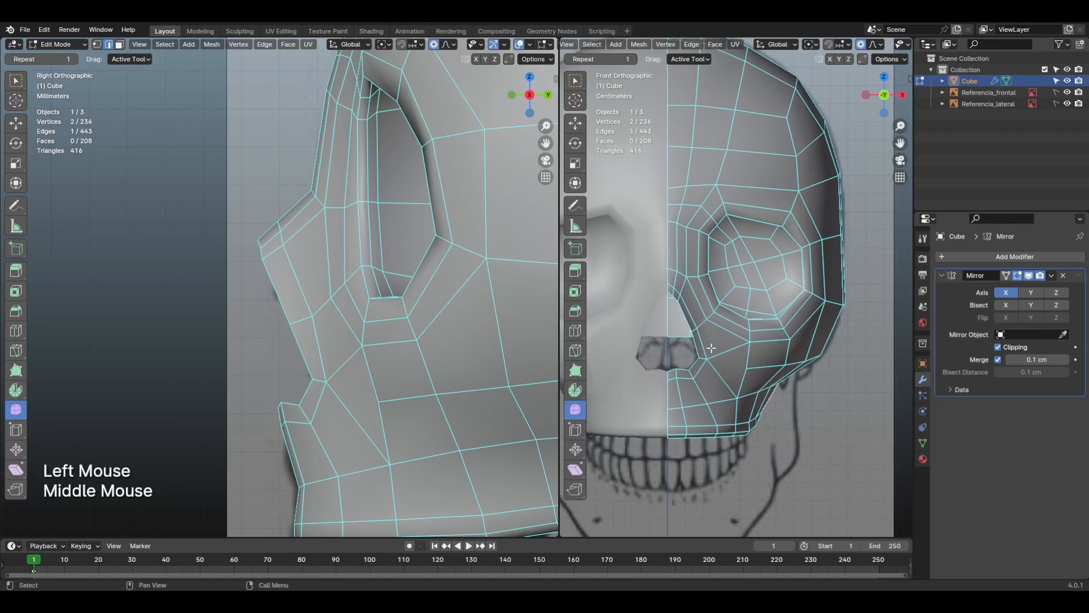
{"action": "middle_click_drag", "start_coordinate": [741, 356], "coordinate": [746, 371]}
{"action": "scroll", "coordinate": [739, 360], "scroll_direction": "up", "scroll_amount": 1}
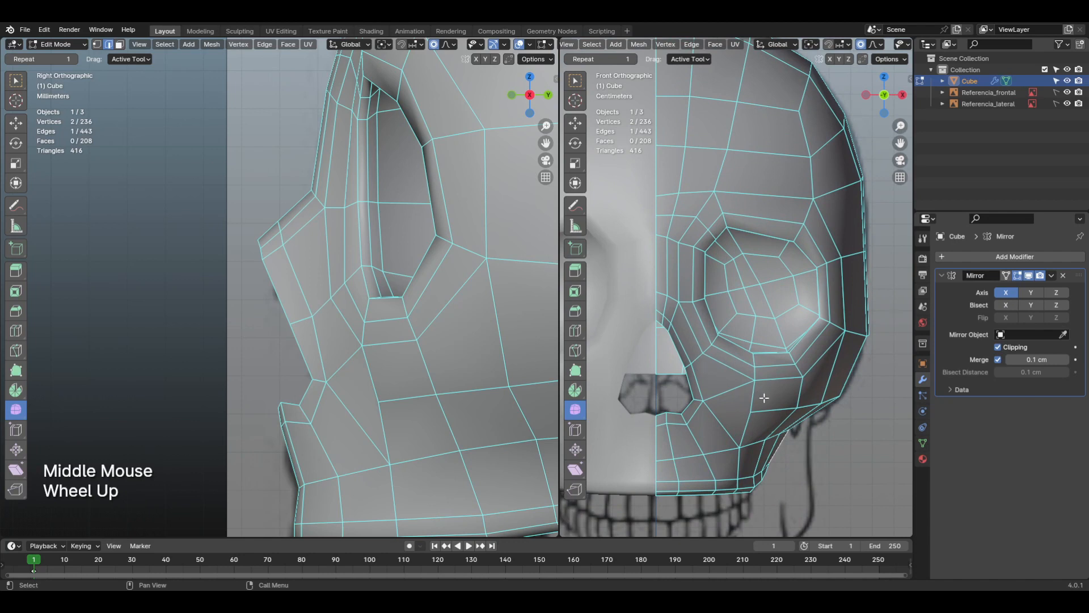
{"action": "key", "text": "alt+a"}
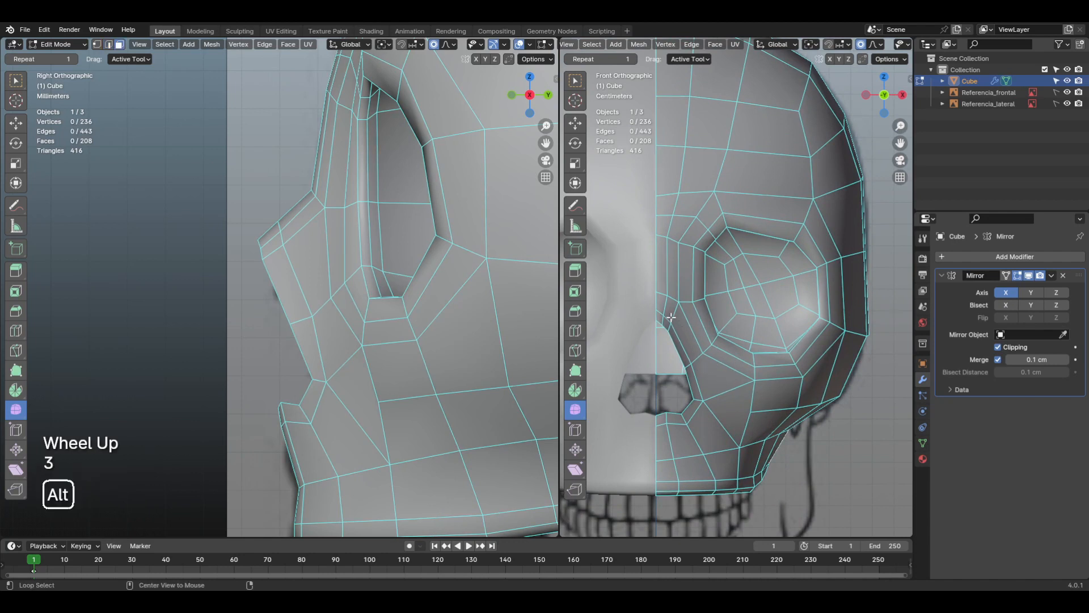
{"action": "left_click", "coordinate": [671, 315], "text": "alt"}
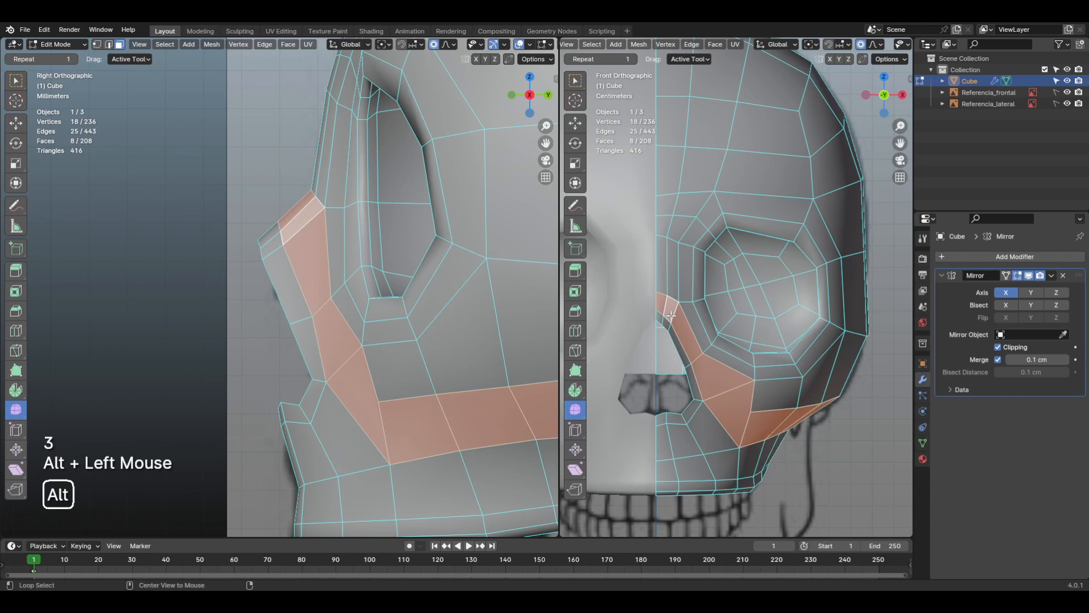
{"action": "left_click", "coordinate": [697, 443], "text": "alt"}
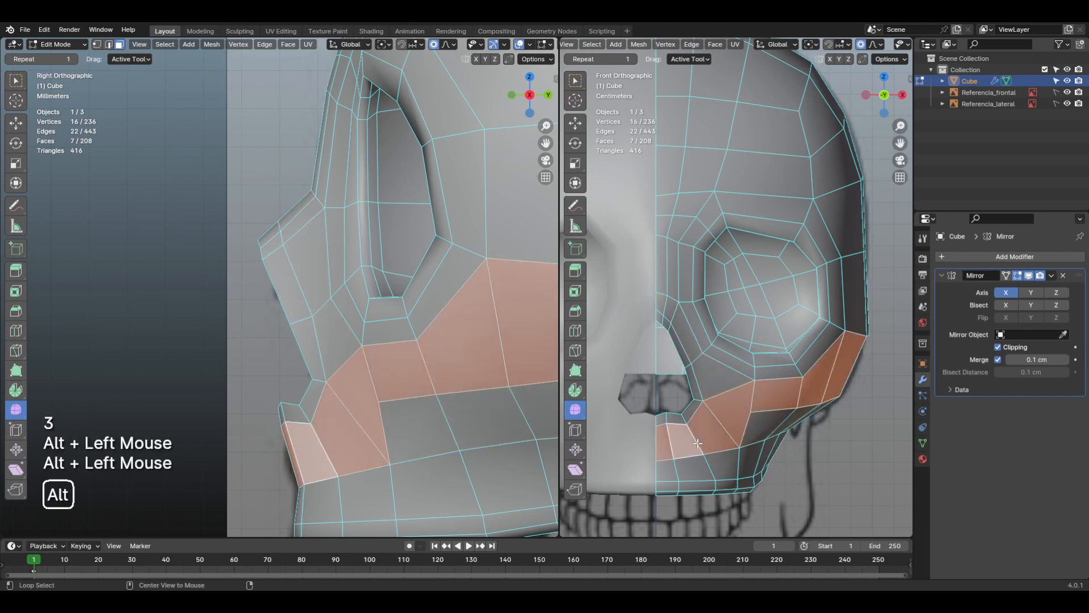
{"action": "left_click", "coordinate": [800, 367], "text": "alt"}
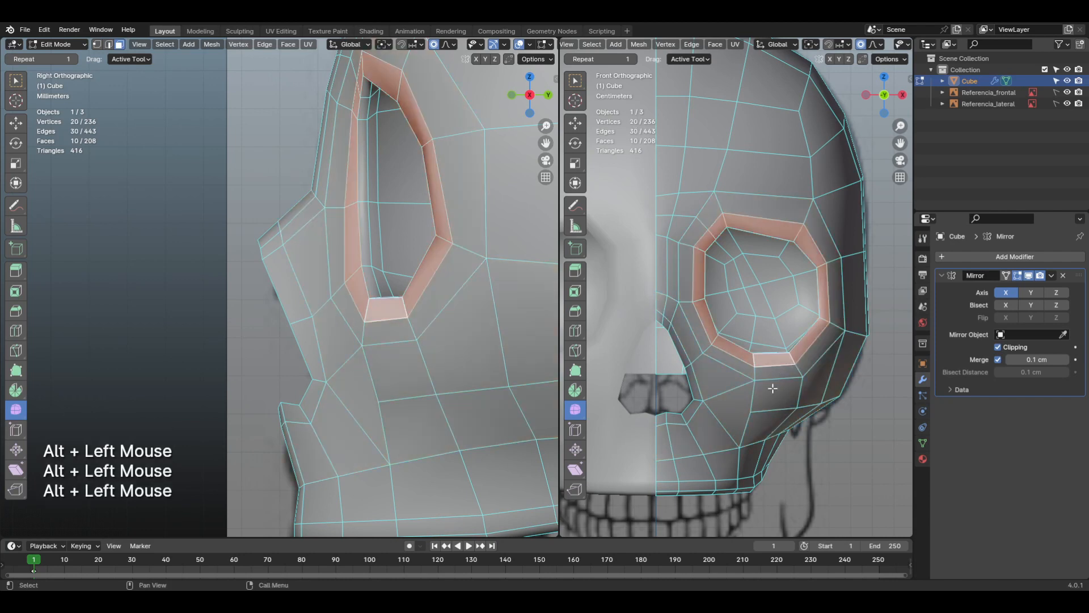
{"action": "middle_click_drag", "start_coordinate": [793, 358], "coordinate": [749, 397]}
{"action": "scroll", "coordinate": [746, 404], "scroll_direction": "up", "scroll_amount": 1}
{"action": "left_click", "coordinate": [744, 409]}
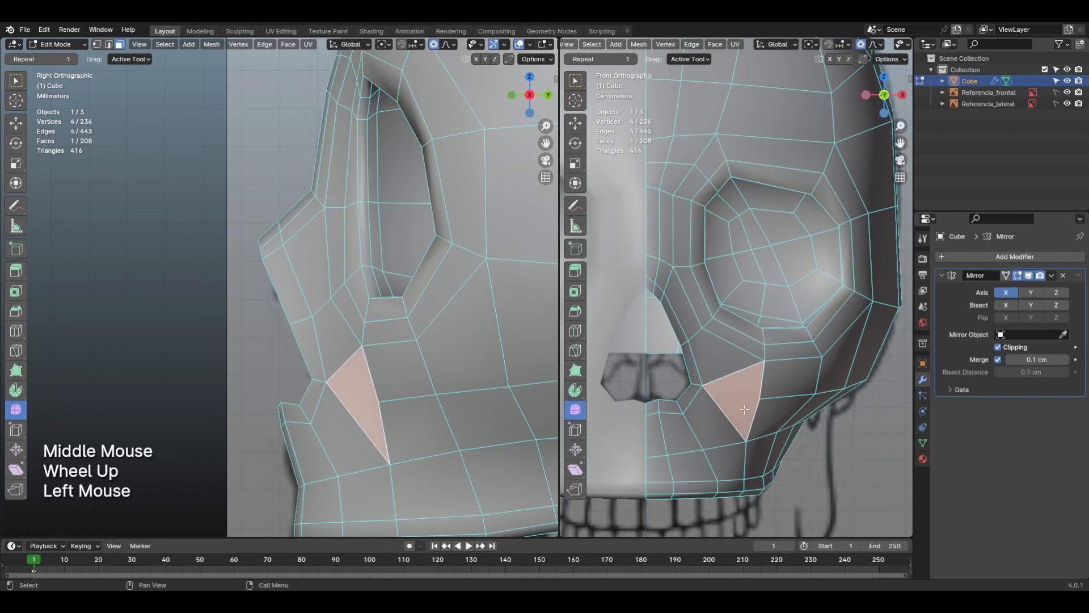
Step: Delete the face that fills the lower cheek gap between the nasal opening and the upper jaw
{"action": "key", "text": "x"}
{"action": "left_click", "coordinate": [720, 413]}
{"action": "middle_click_drag", "start_coordinate": [749, 445], "coordinate": [757, 397]}
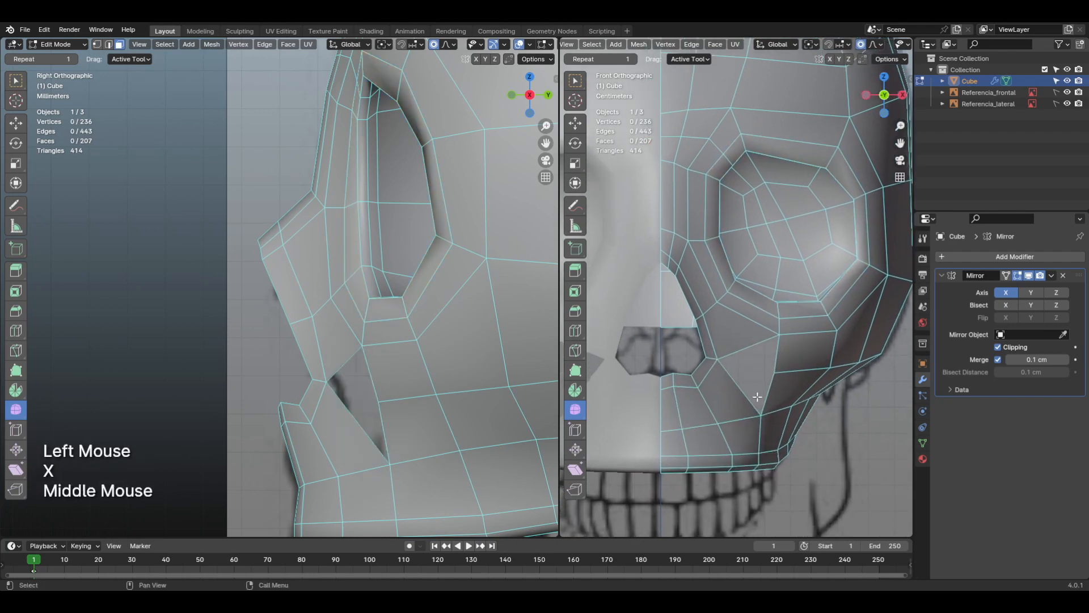
Step: Select the face loop beside the nose and annotate a guide curve from the nose bridge around the nostril to the upper jaw's midline
{"action": "scroll", "coordinate": [757, 397], "scroll_direction": "up", "scroll_amount": 1}
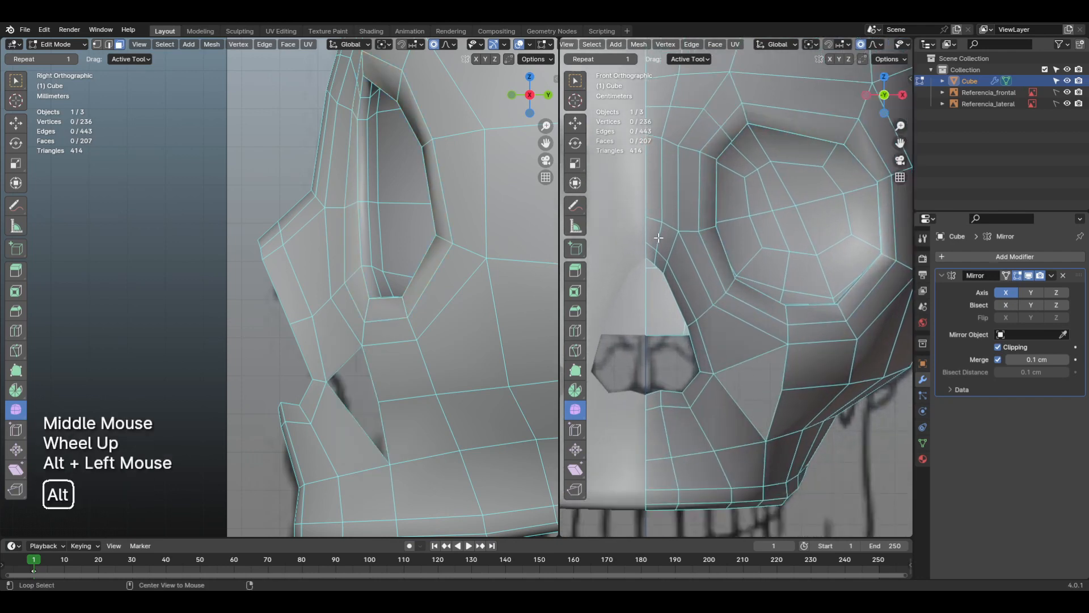
{"action": "left_click", "coordinate": [675, 266], "text": "alt"}
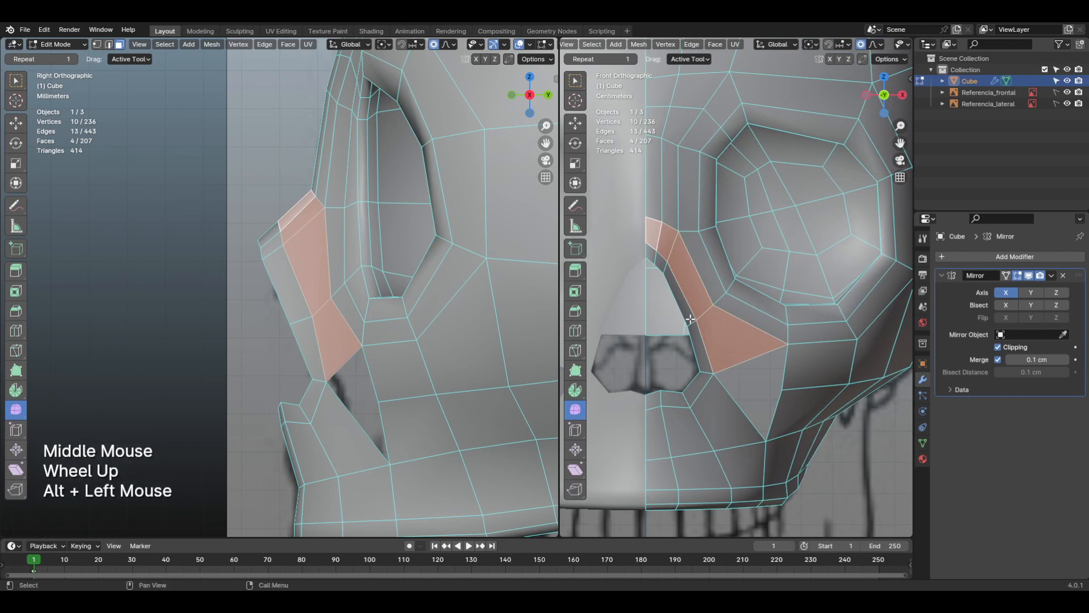
{"action": "key", "text": "d"}
{"action": "left_click_drag", "start_coordinate": [645, 229], "coordinate": [683, 253]}
{"action": "mouse_move", "coordinate": [716, 315]}
{"action": "left_mouse_down"}
{"action": "mouse_move", "coordinate": [732, 377]}
{"action": "mouse_move", "coordinate": [653, 441]}
{"action": "mouse_move", "coordinate": [621, 441]}
{"action": "left_mouse_up"}
{"action": "key", "text": "d"}
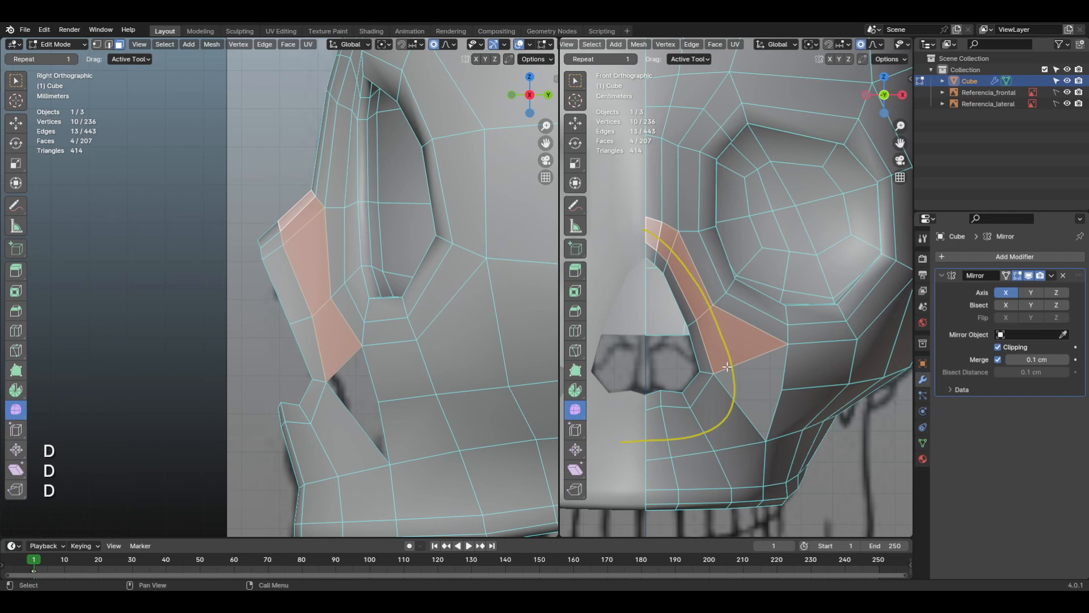
{"action": "middle_click_drag", "start_coordinate": [671, 381], "coordinate": [721, 377]}
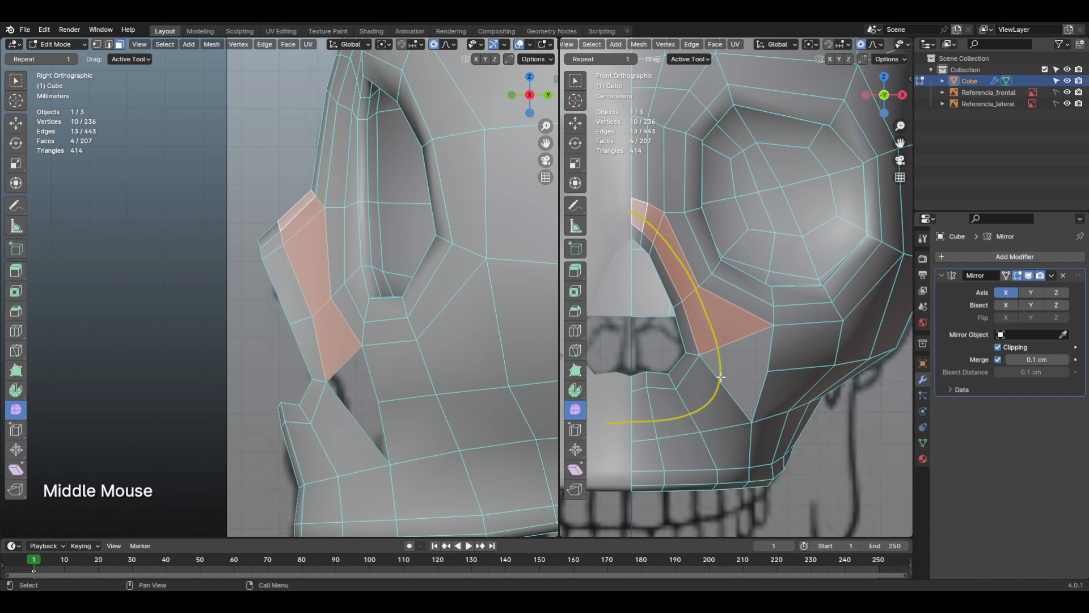
Step: Delete the face filling the upper cheek gap between the nose and the eye socket
{"action": "key", "text": "3"}
{"action": "left_click", "coordinate": [714, 334]}
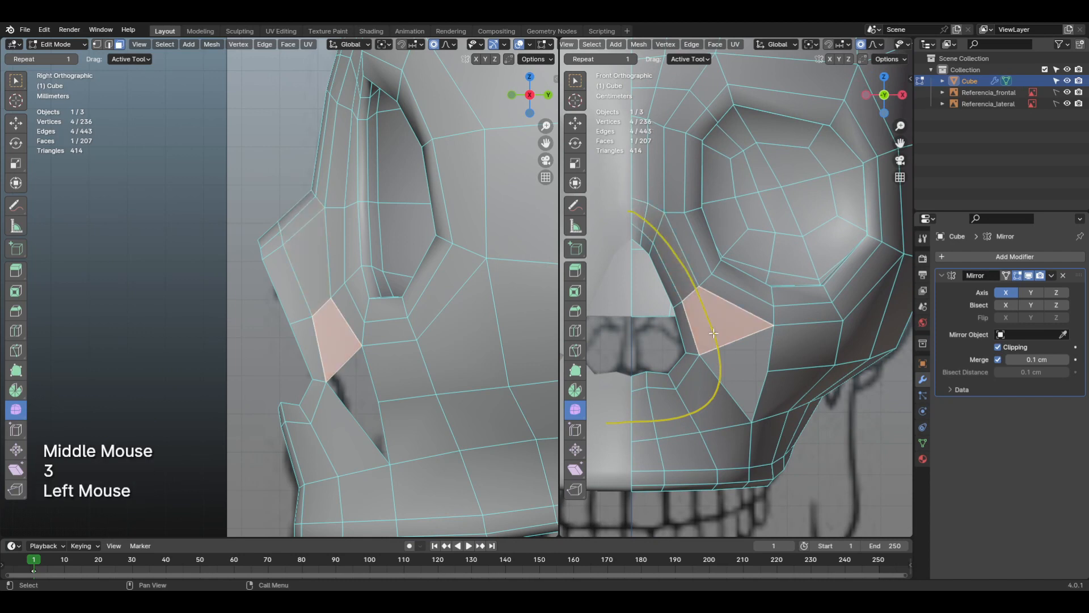
{"action": "key", "text": "x"}
{"action": "left_click", "coordinate": [713, 332]}
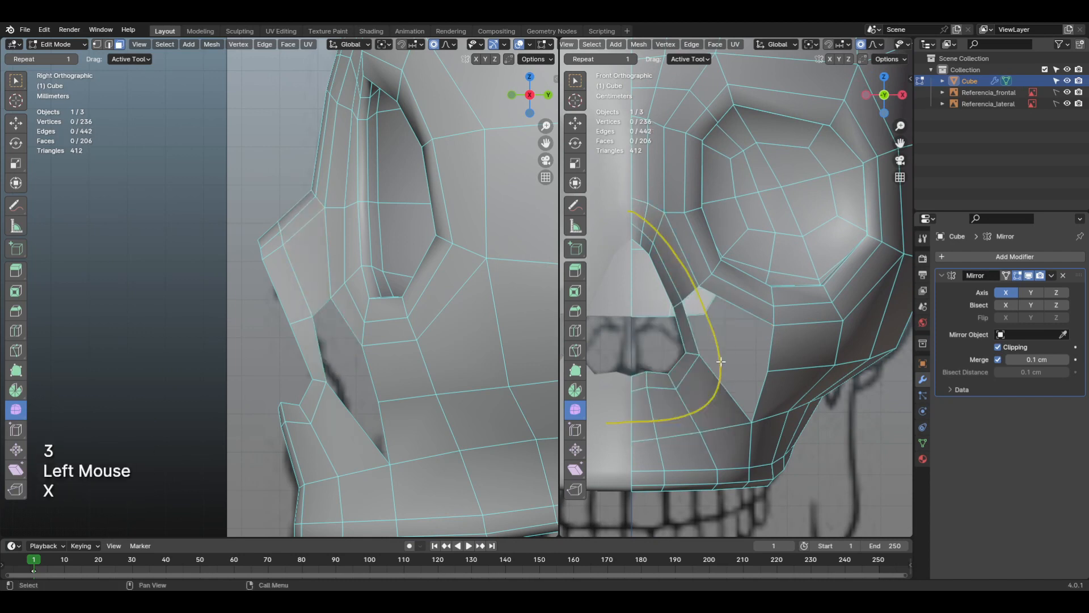
Step: Extrude the open bottom edge of the outer nose-side face loop down along the guide curve towards the upper jaw
{"action": "key", "text": "2"}
{"action": "left_click", "coordinate": [701, 336]}
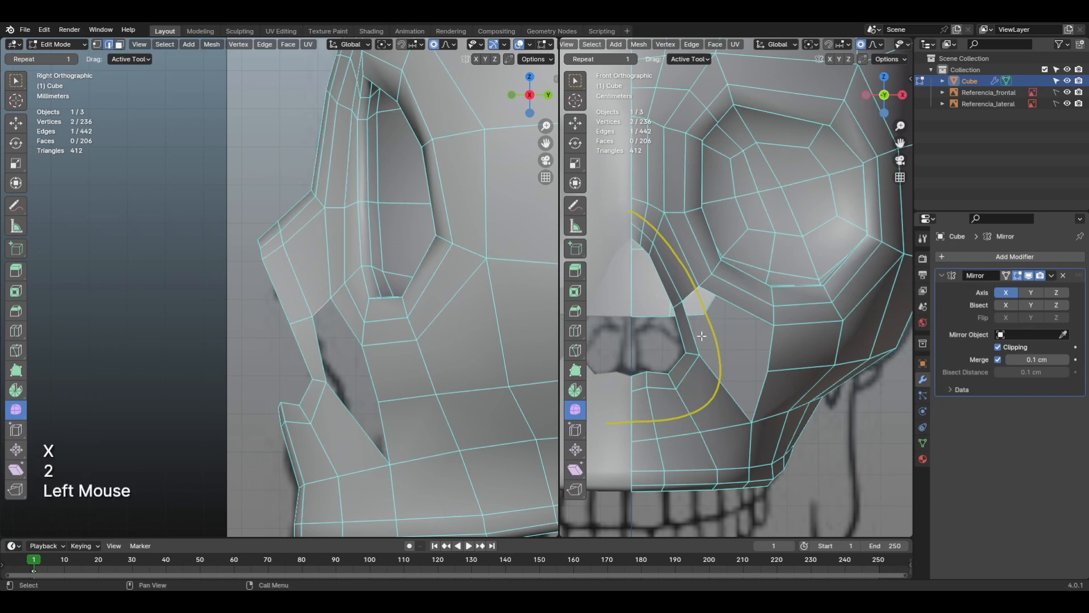
{"action": "scroll", "coordinate": [702, 338], "scroll_direction": "up", "scroll_amount": 2}
{"action": "middle_click_drag", "start_coordinate": [673, 352], "coordinate": [753, 304]}
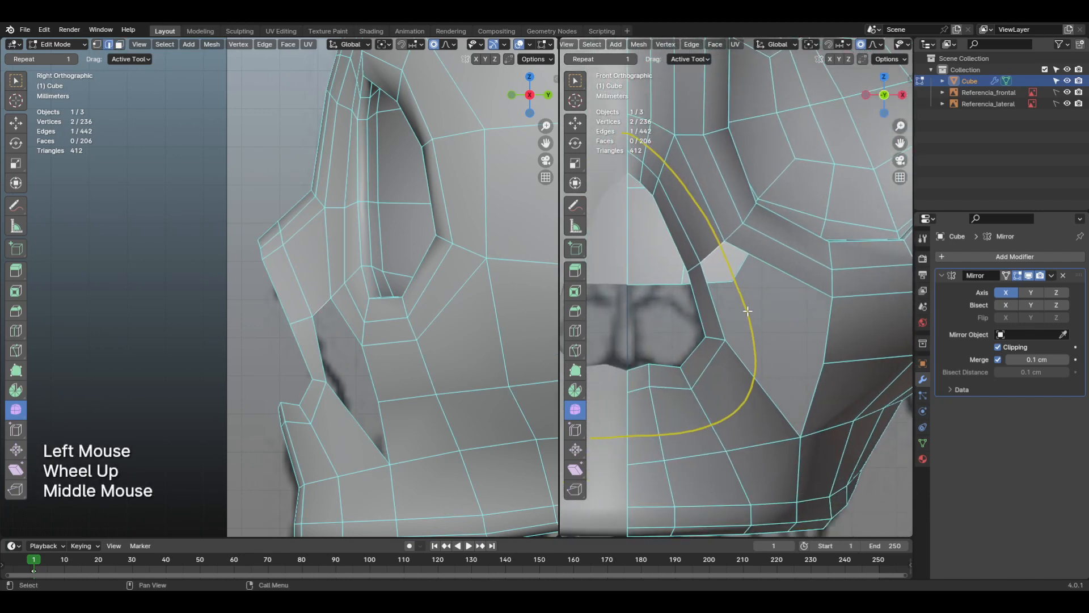
{"action": "key", "text": "e"}
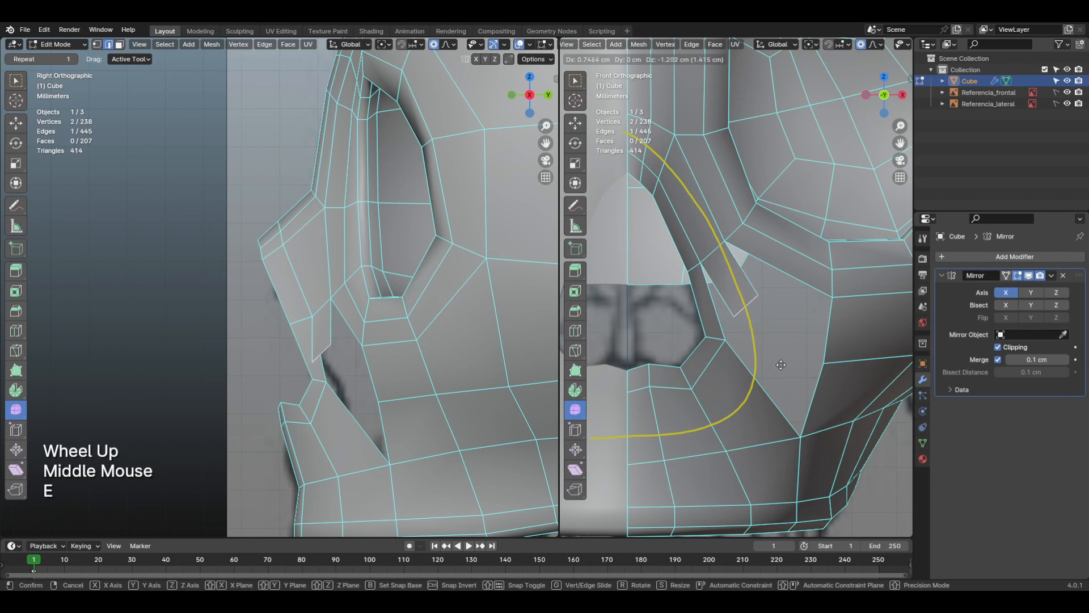
{"action": "left_click", "coordinate": [786, 386]}
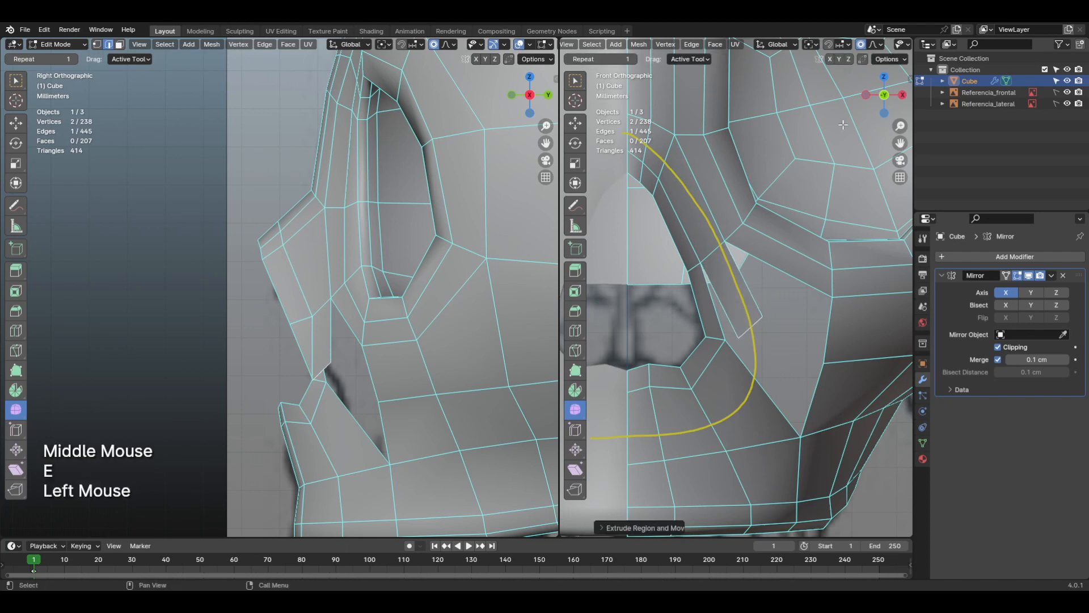
Step: Turn off proportional editing and move the extruded edge about 0.5 cm, mainly backward, to follow the cheek's depth
{"action": "left_click", "coordinate": [861, 46]}
{"action": "scroll", "coordinate": [753, 332], "scroll_direction": "up", "scroll_amount": 1}
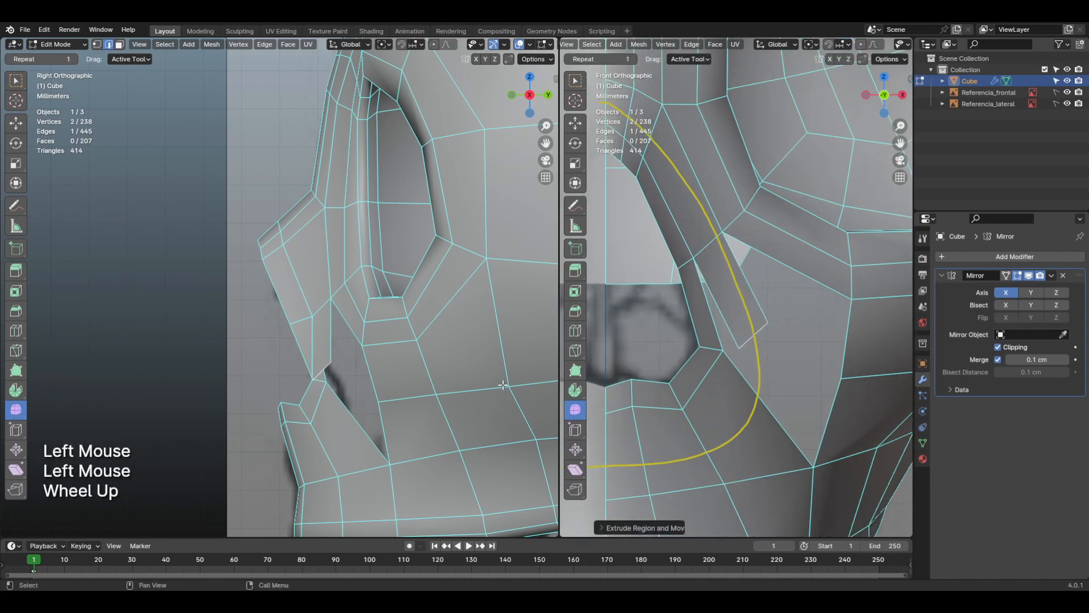
{"action": "middle_click_drag", "start_coordinate": [720, 405], "coordinate": [709, 306], "text": "shift"}
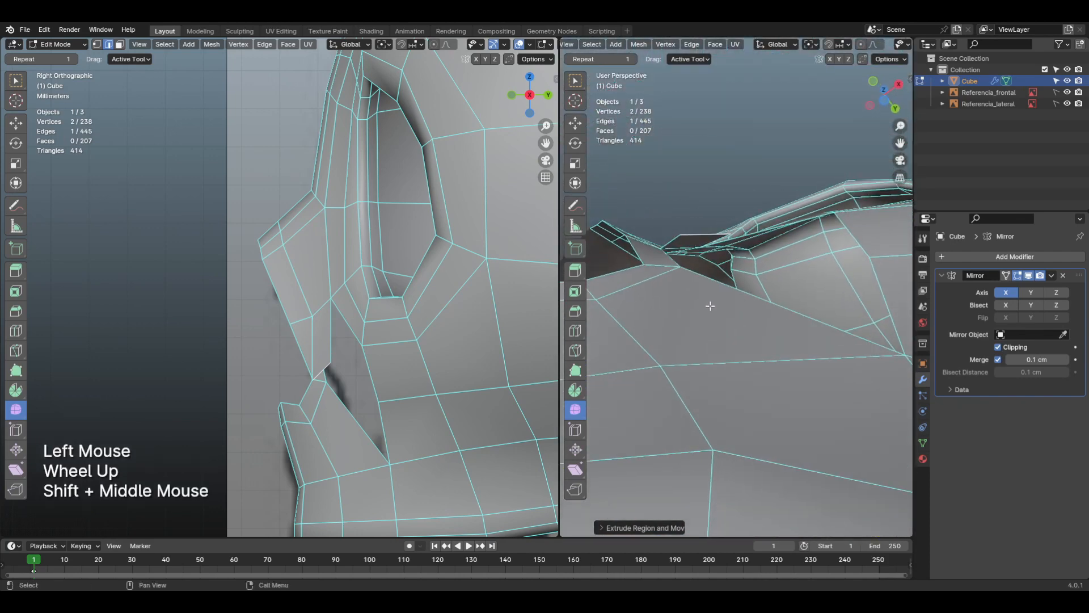
{"action": "left_click", "coordinate": [755, 340]}
{"action": "middle_click_drag", "start_coordinate": [756, 318], "coordinate": [731, 400], "text": "shift"}
{"action": "scroll", "coordinate": [758, 398], "scroll_direction": "down", "scroll_amount": 2}
{"action": "key", "text": "KP_1"}
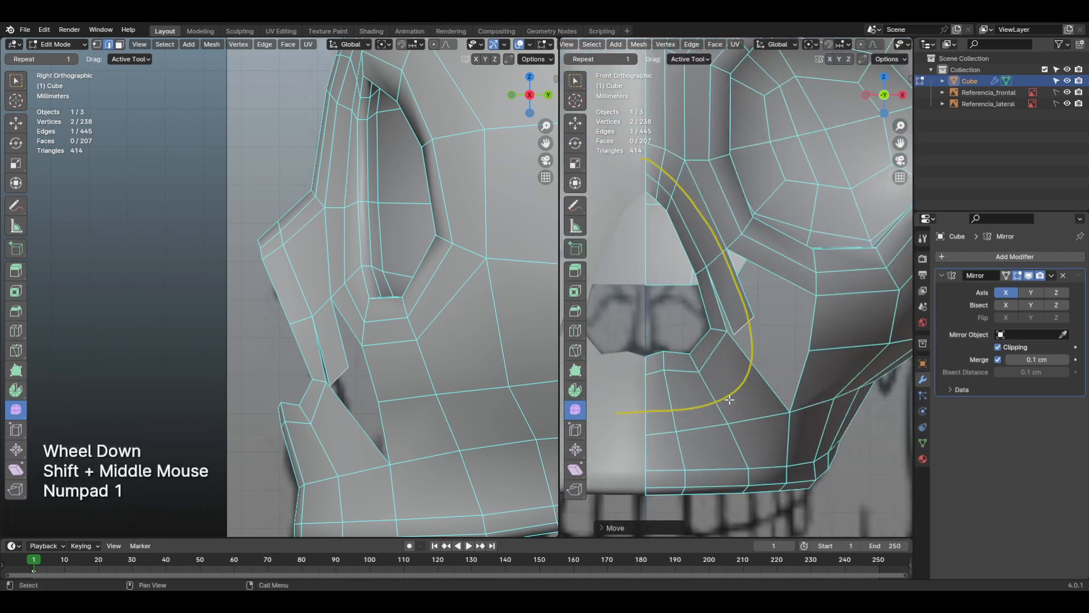
Step: Add a centred horizontal loop cut across the upper jaw faces just below the nasal opening
{"action": "key", "text": "ctrl+r"}
{"action": "left_click", "coordinate": [681, 407]}
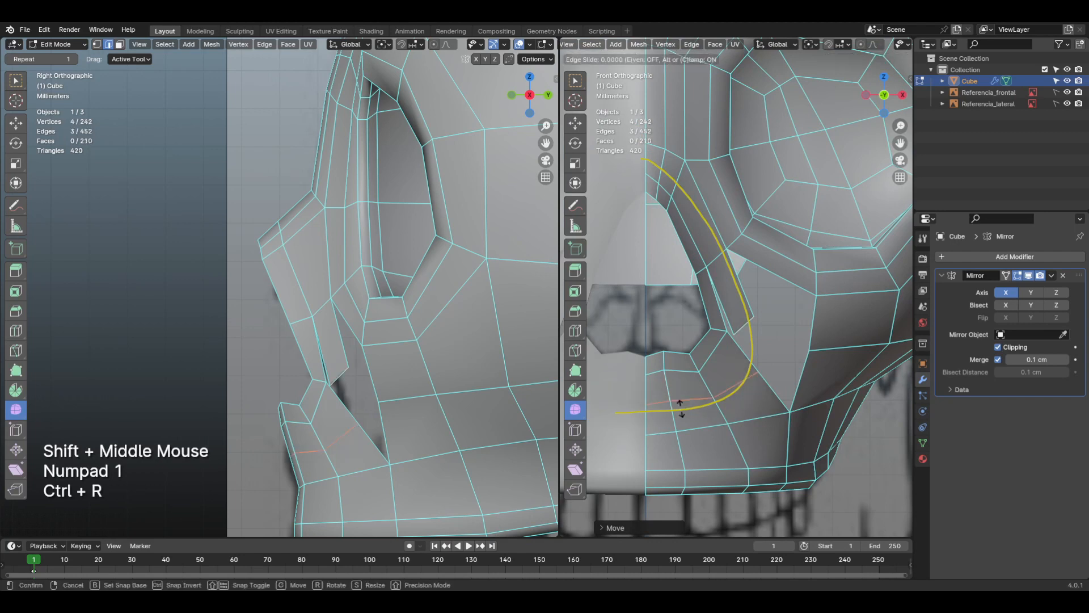
{"action": "left_click", "coordinate": [681, 407]}
Step: In side view, nudge the new loop's front edge and the edge just above it to refine the upper jaw's profile
{"action": "middle_click_drag", "start_coordinate": [332, 455], "coordinate": [308, 430]}
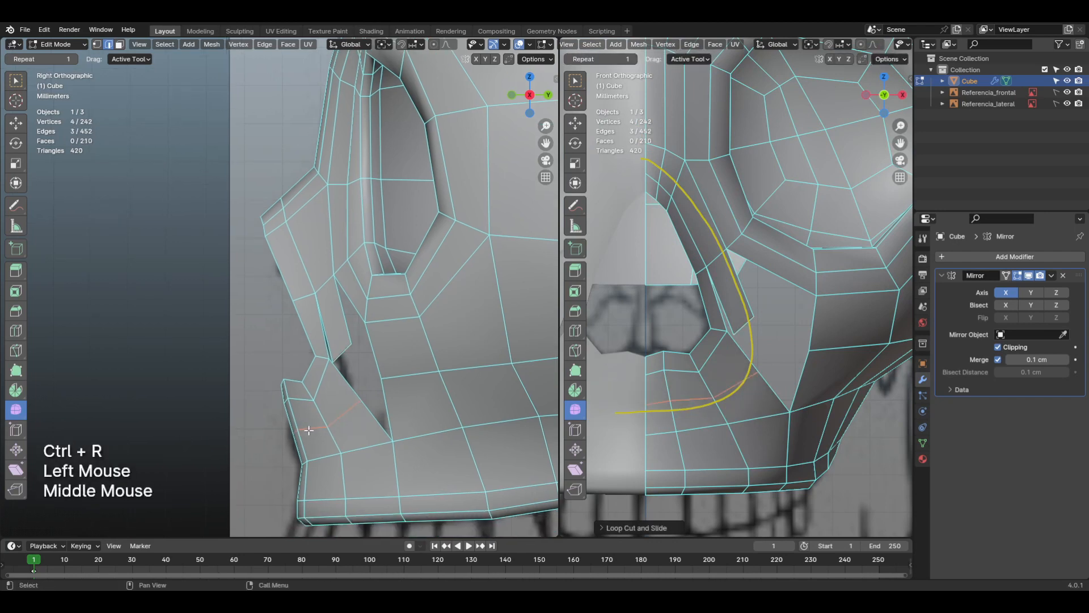
{"action": "left_click", "coordinate": [378, 430]}
{"action": "key", "text": "g"}
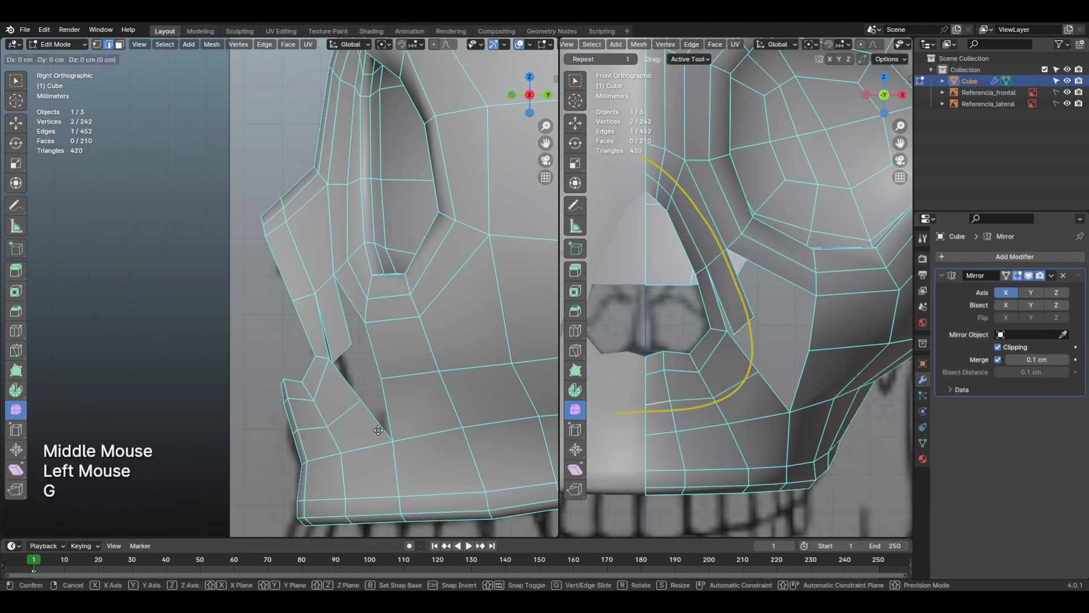
{"action": "left_click", "coordinate": [375, 432]}
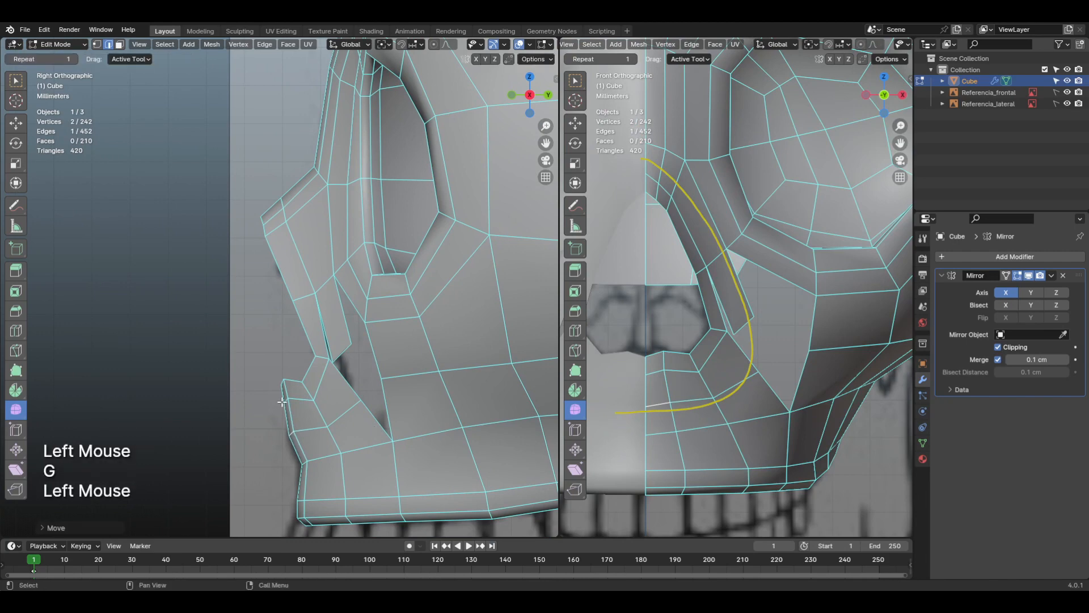
{"action": "left_click", "coordinate": [286, 400]}
{"action": "key", "text": "g"}
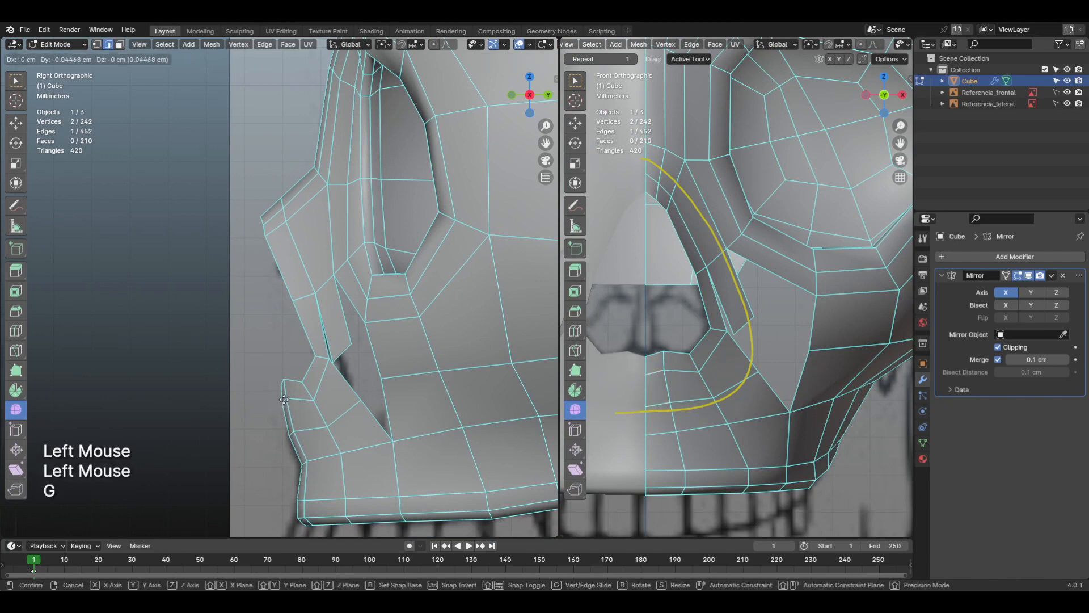
{"action": "left_click", "coordinate": [284, 399]}
Step: Merge the extruded strip's inner lower vertex into the neighbouring vertex beside the nasal opening, using At Last
{"action": "middle_click_drag", "start_coordinate": [709, 397], "coordinate": [747, 362], "text": "shift"}
{"action": "scroll", "coordinate": [735, 361], "scroll_direction": "up", "scroll_amount": 2}
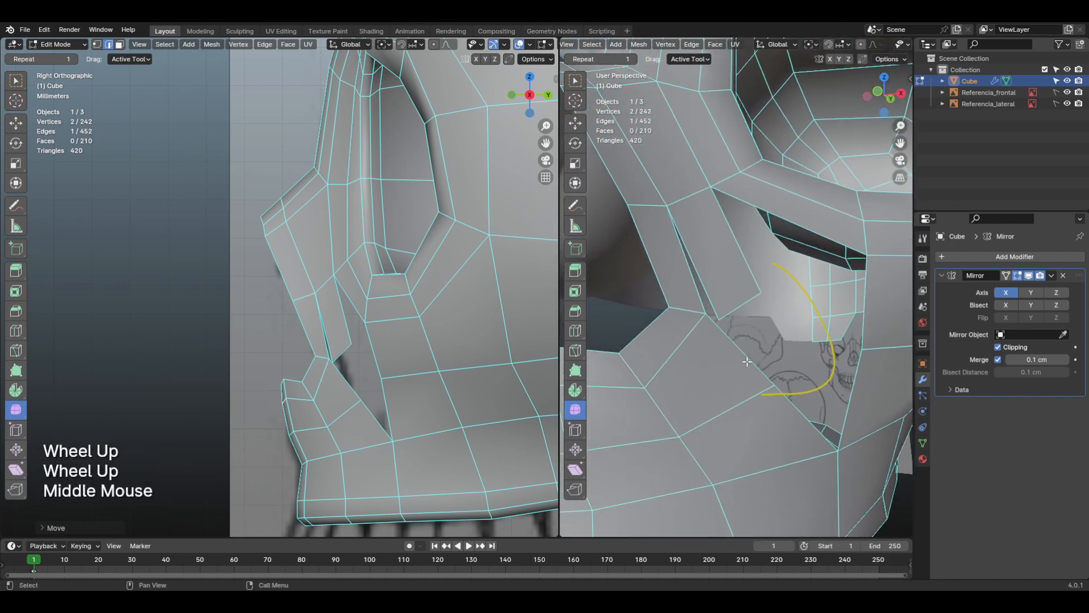
{"action": "key", "text": "1"}
{"action": "left_click", "coordinate": [719, 319]}
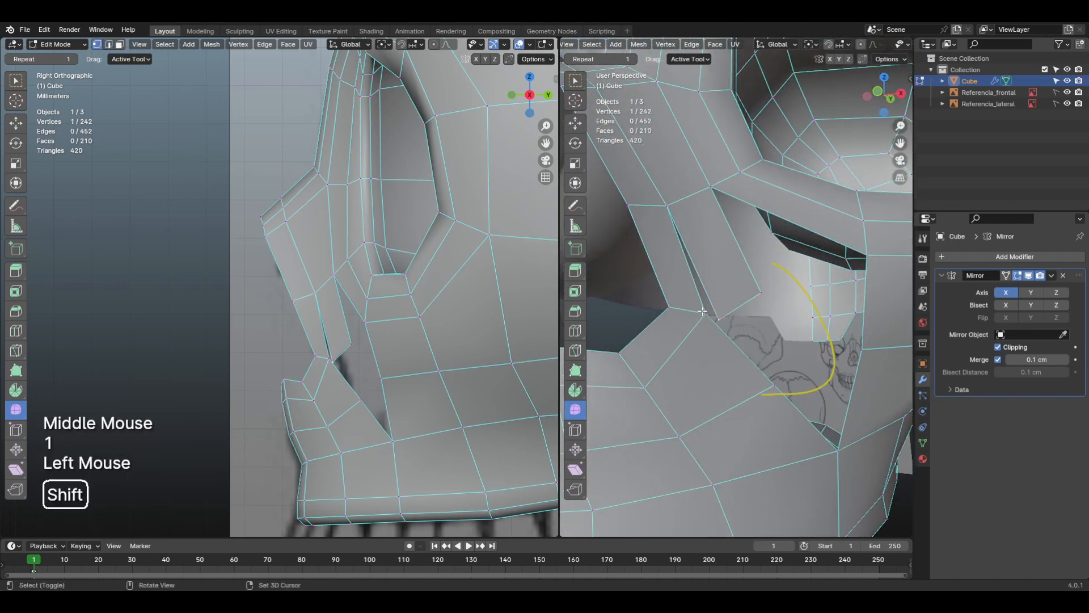
{"action": "left_click", "coordinate": [705, 313], "text": "shift"}
{"action": "key", "text": "m"}
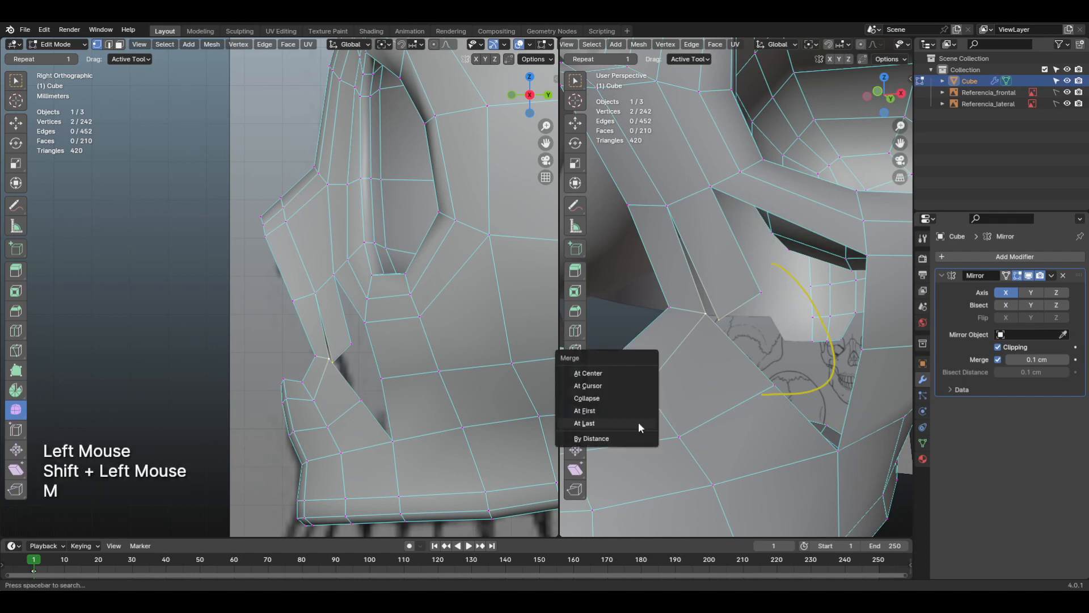
{"action": "left_click", "coordinate": [638, 422]}
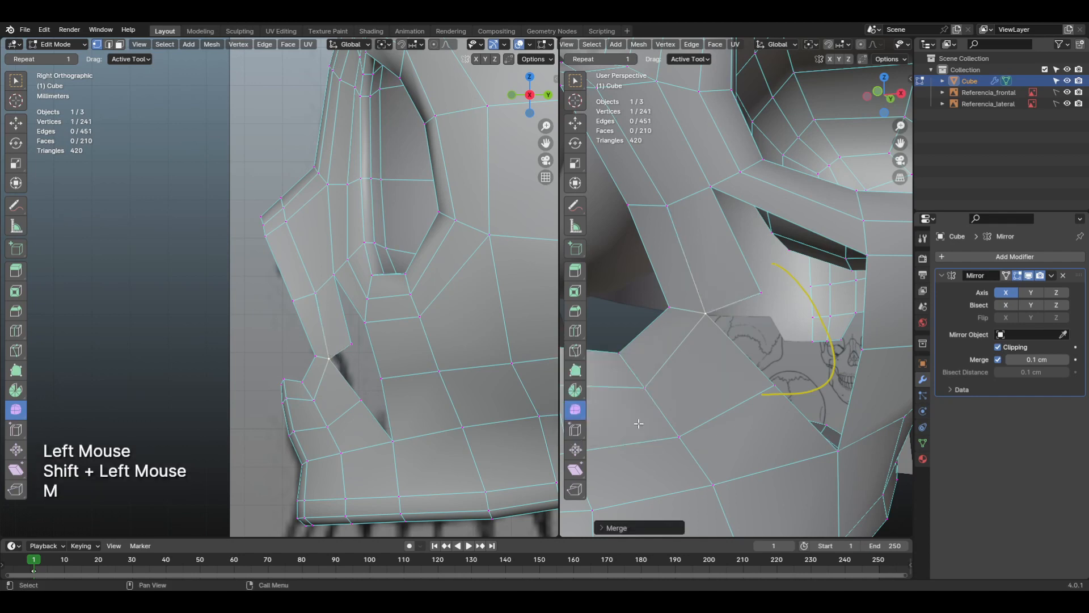
Step: Merge the extruded strip's outer vertex with the end vertex of the upper jaw's new loop, using At Center
{"action": "left_click", "coordinate": [762, 291]}
{"action": "left_click", "coordinate": [775, 377]}
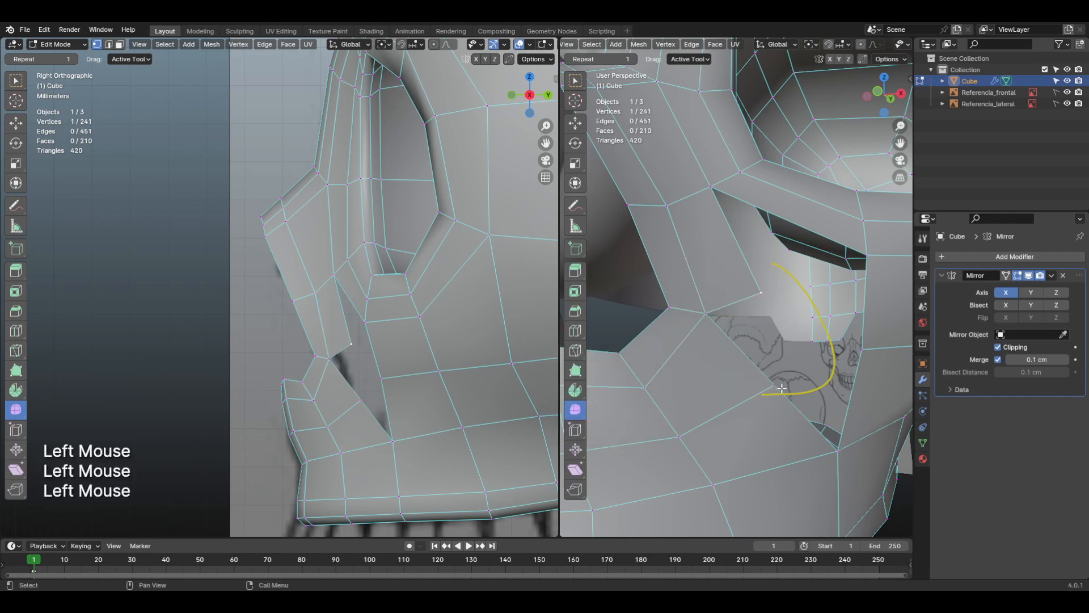
{"action": "left_click", "coordinate": [761, 293], "text": "shift"}
{"action": "middle_click_drag", "start_coordinate": [761, 293], "coordinate": [759, 338], "text": "shift"}
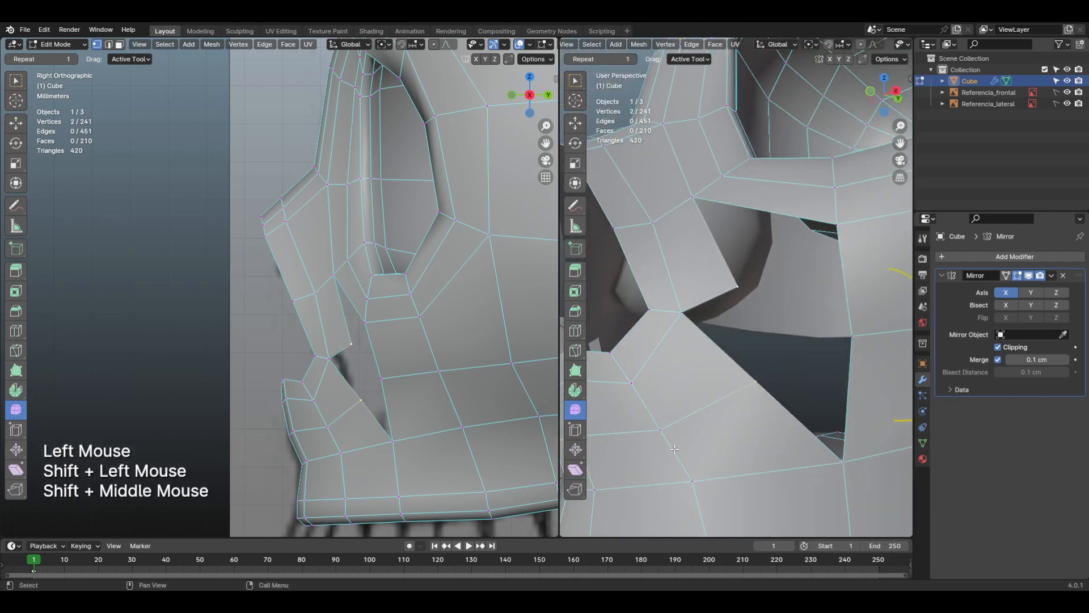
{"action": "key", "text": "m"}
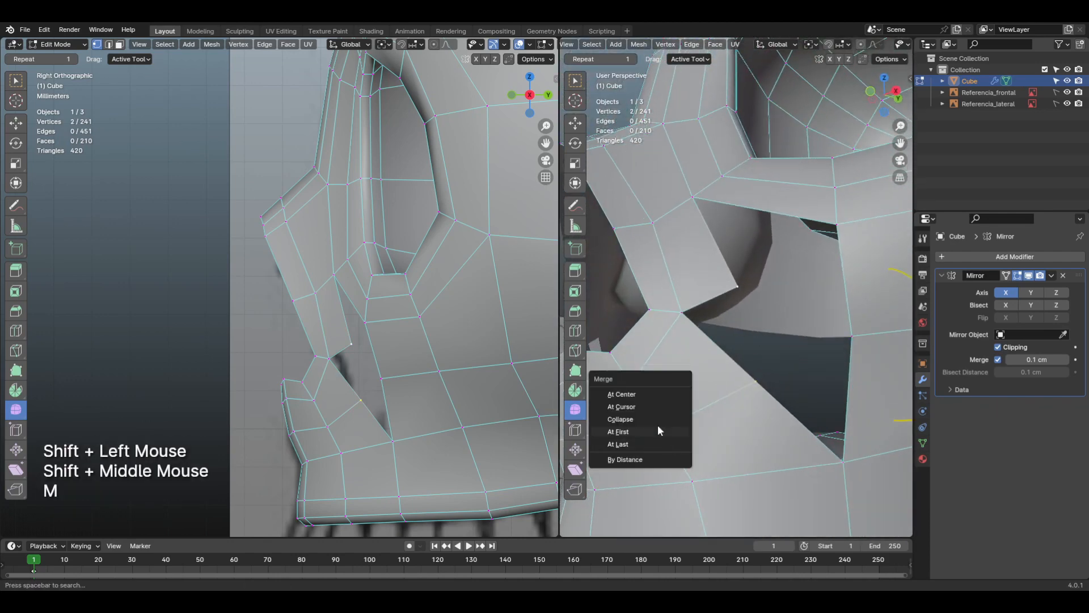
{"action": "left_click", "coordinate": [648, 393]}
{"action": "scroll", "coordinate": [681, 397], "scroll_direction": "down", "scroll_amount": 2}
{"action": "middle_click_drag", "start_coordinate": [681, 397], "coordinate": [708, 383], "text": "shift"}
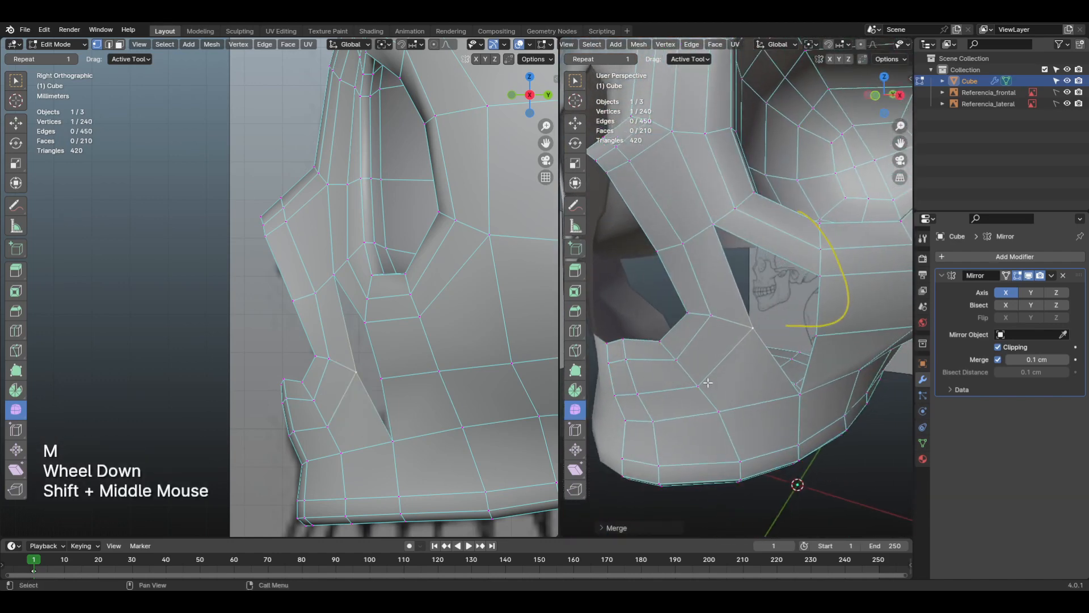
Step: Return to the front view and erase the annotated guide curve around the nose
{"action": "key", "text": "KP_1"}
{"action": "middle_click", "coordinate": [709, 386]}
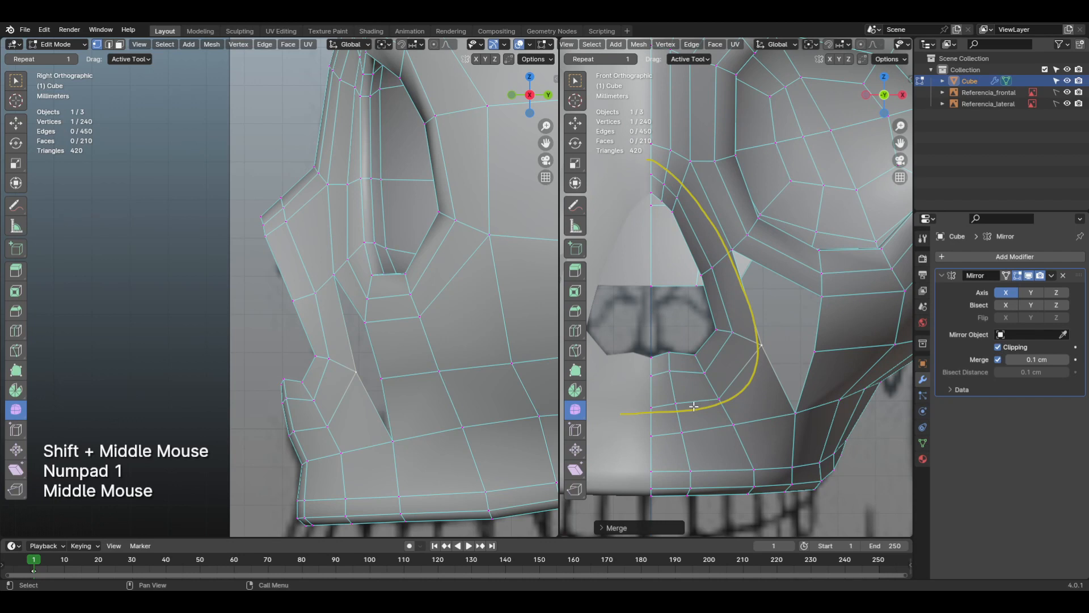
{"action": "right_click_drag", "start_coordinate": [693, 406], "coordinate": [630, 409]}
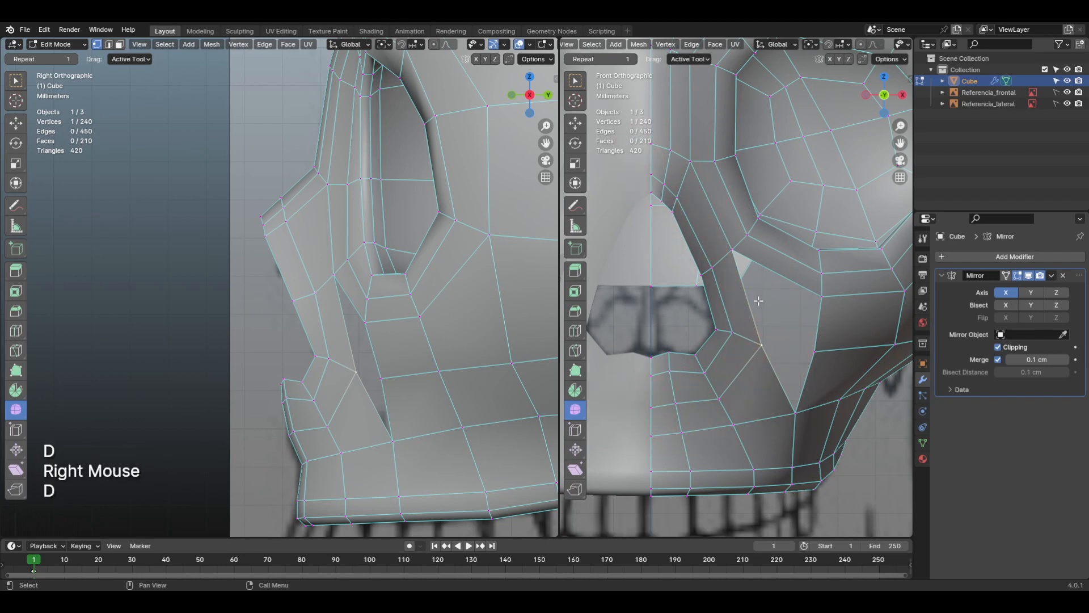
Step: Examine the continuous face loop around the nose and upper jaw, and the loops encircling the eye socket
{"action": "key", "text": "ctrl+r"}
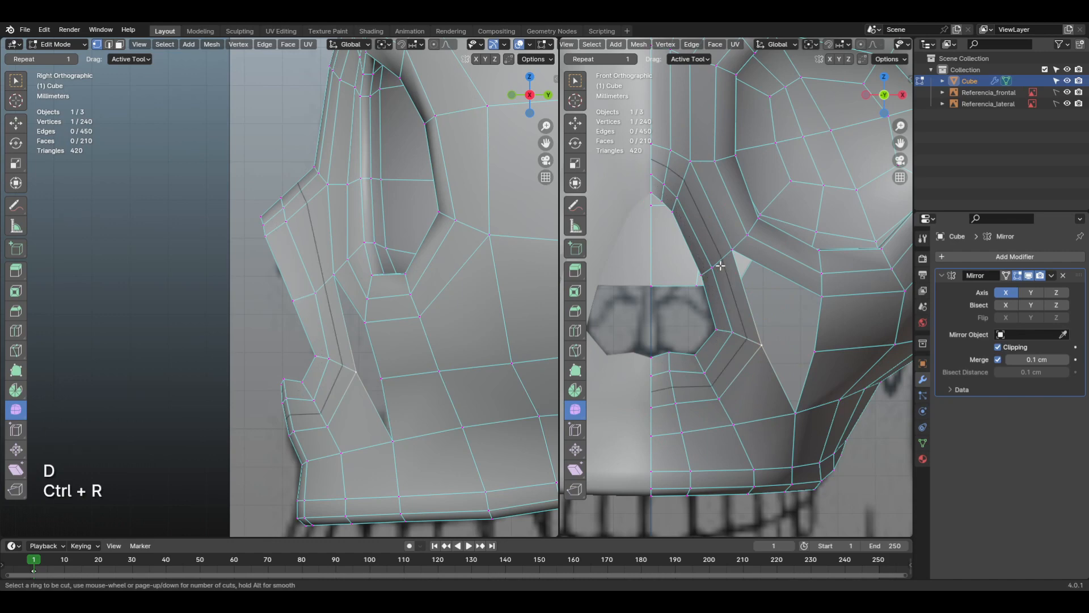
{"action": "middle_click_drag", "start_coordinate": [720, 265], "coordinate": [699, 298]}
{"action": "scroll", "coordinate": [732, 361], "scroll_direction": "down", "scroll_amount": 2}
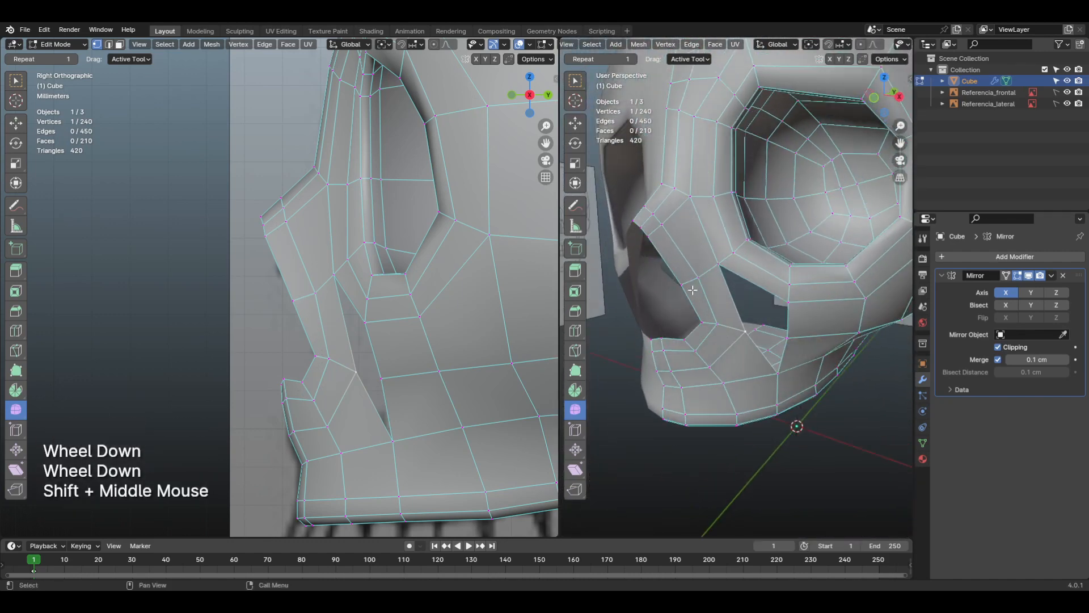
{"action": "key", "text": "3"}
{"action": "left_click", "coordinate": [704, 275], "text": "alt"}
{"action": "left_click", "coordinate": [705, 273], "text": "alt"}
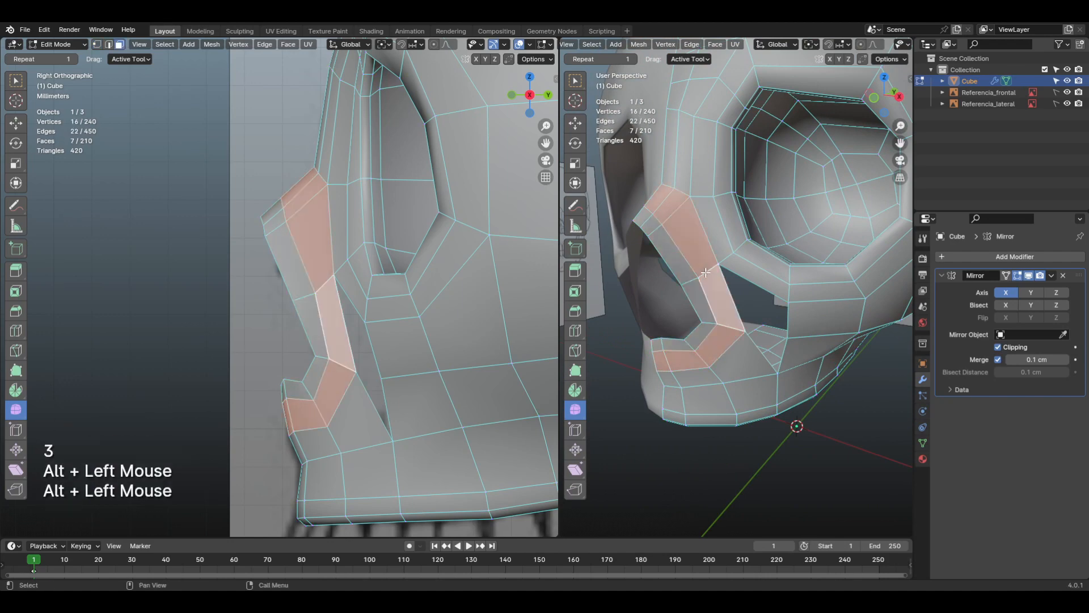
{"action": "left_click", "coordinate": [739, 255], "text": "alt"}
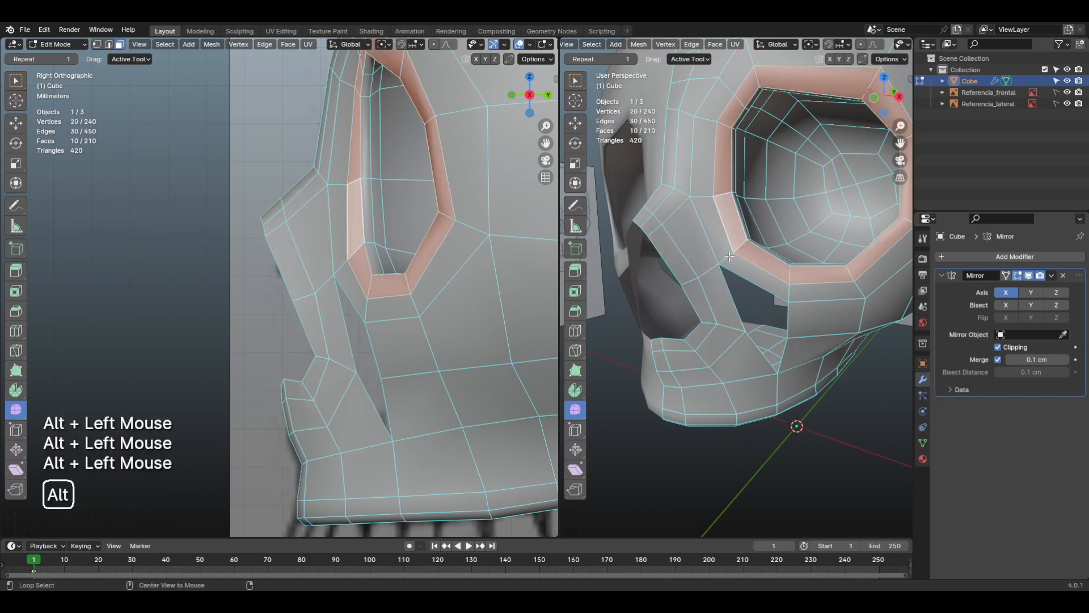
{"action": "scroll", "coordinate": [729, 257], "scroll_direction": "down", "scroll_amount": 1}
{"action": "middle_click_drag", "start_coordinate": [853, 229], "coordinate": [778, 258], "text": "shift"}
{"action": "scroll", "coordinate": [779, 260], "scroll_direction": "up", "scroll_amount": 1}
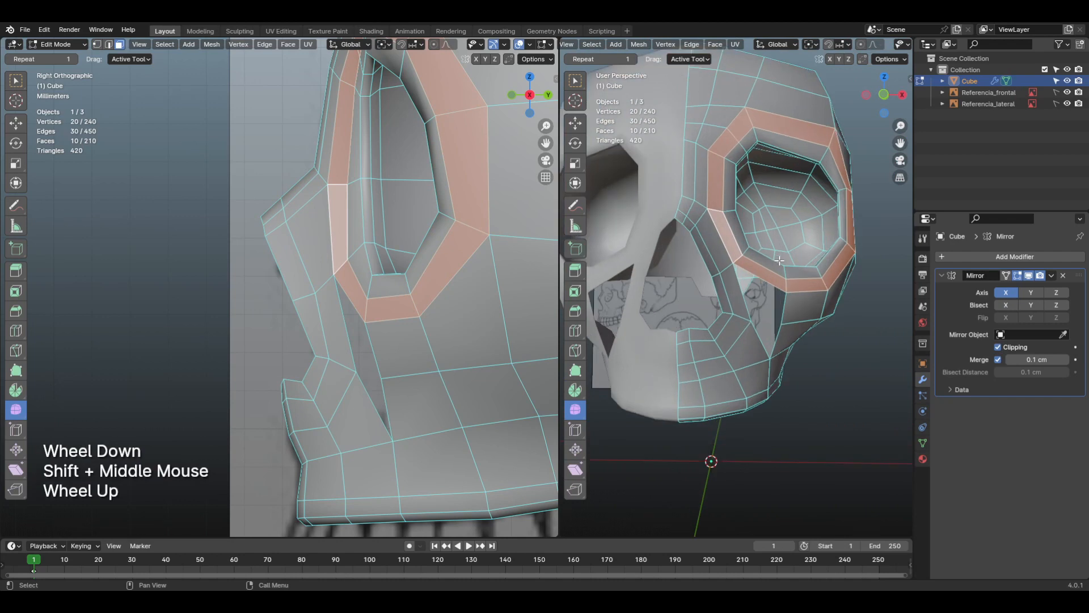
{"action": "left_click", "coordinate": [736, 219], "text": "alt"}
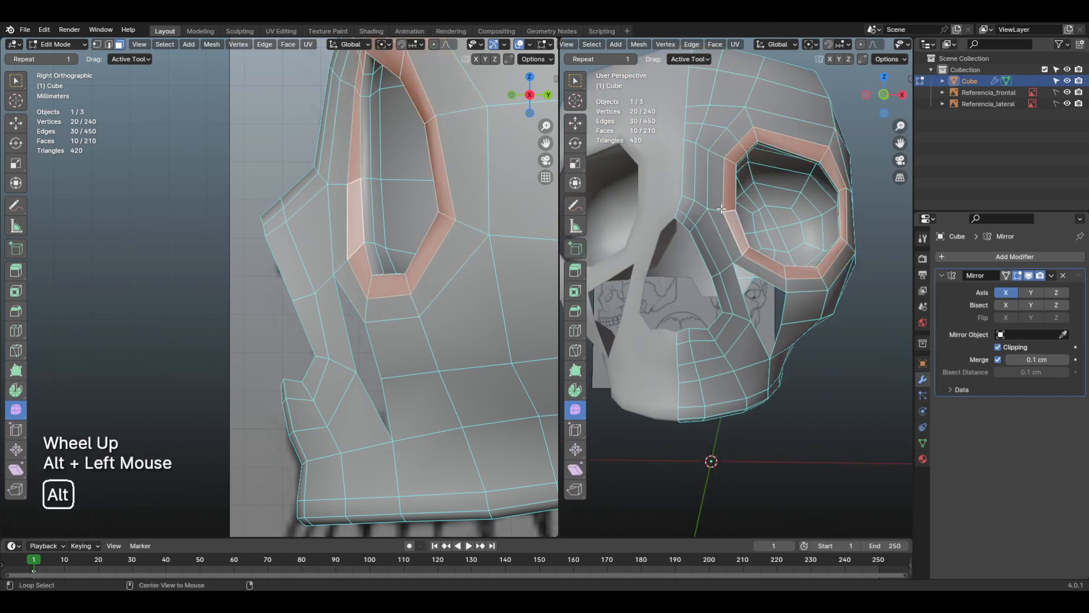
Step: Select the outer face loop around the eye socket and examine it alongside the remaining cheek gap
{"action": "left_click", "coordinate": [721, 213], "text": "alt"}
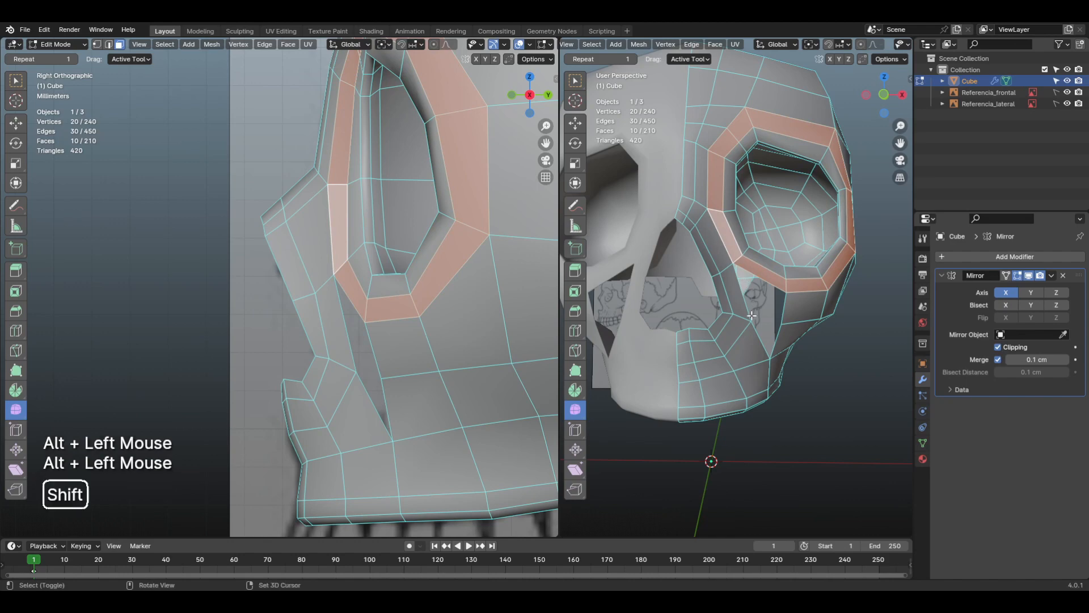
{"action": "middle_click_drag", "start_coordinate": [752, 303], "coordinate": [731, 243], "text": "shift"}
{"action": "scroll", "coordinate": [702, 364], "scroll_direction": "up", "scroll_amount": 2}
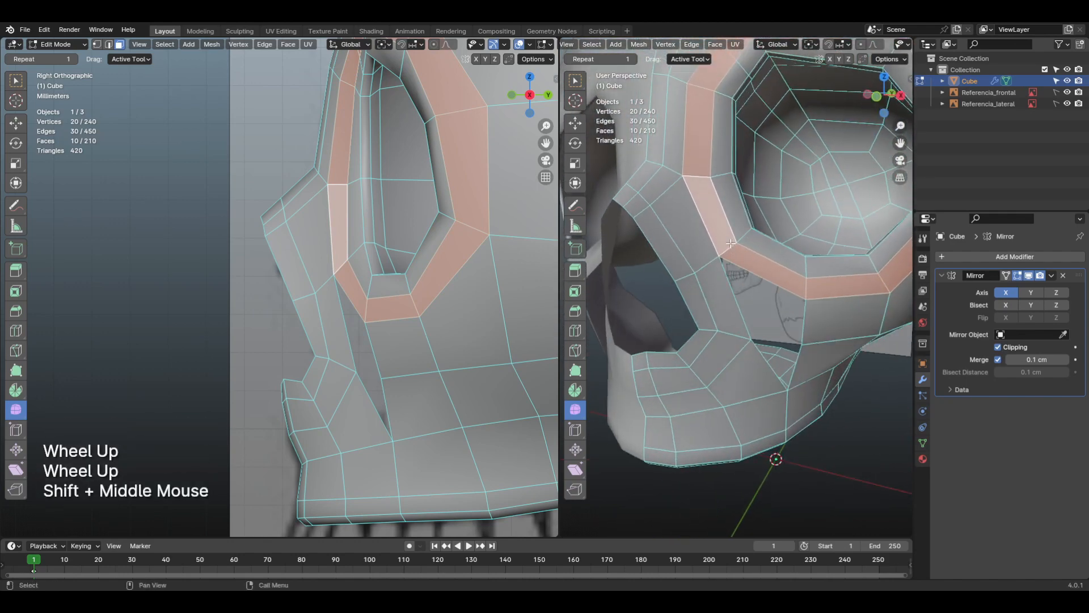
{"action": "key", "text": "shift"}
{"action": "middle_click_drag", "start_coordinate": [705, 291], "coordinate": [790, 340], "text": "shift"}
{"action": "scroll", "coordinate": [743, 318], "scroll_direction": "up", "scroll_amount": 1}
{"action": "key", "text": "KP_1"}
{"action": "scroll", "coordinate": [789, 340], "scroll_direction": "down", "scroll_amount": 1}
{"action": "middle_click", "coordinate": [800, 357]}
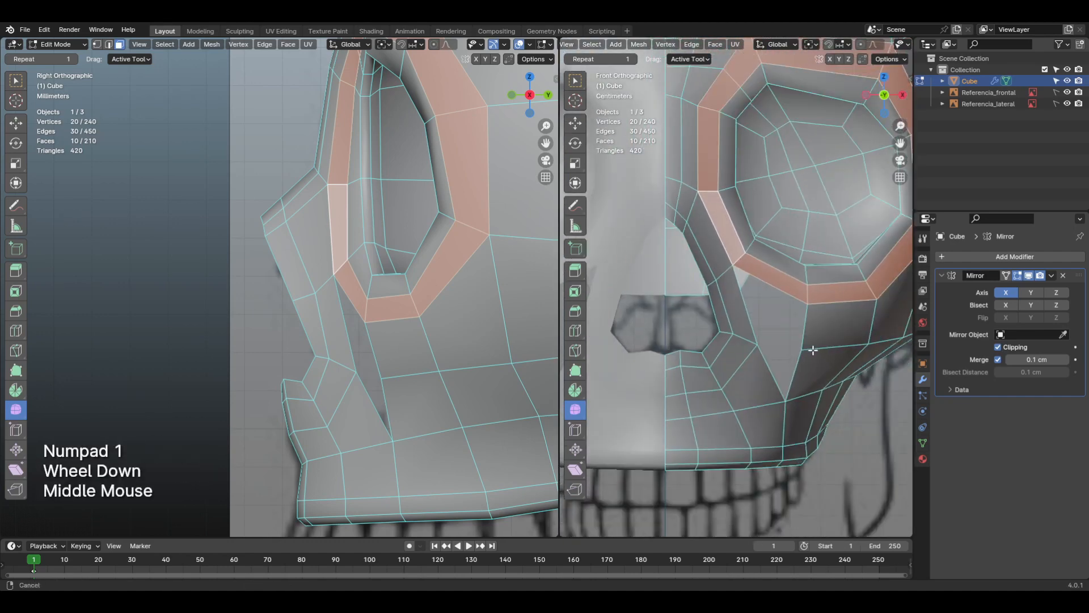
{"action": "scroll", "coordinate": [809, 367], "scroll_direction": "down", "scroll_amount": 1}
{"action": "scroll", "coordinate": [805, 415], "scroll_direction": "up", "scroll_amount": 2}
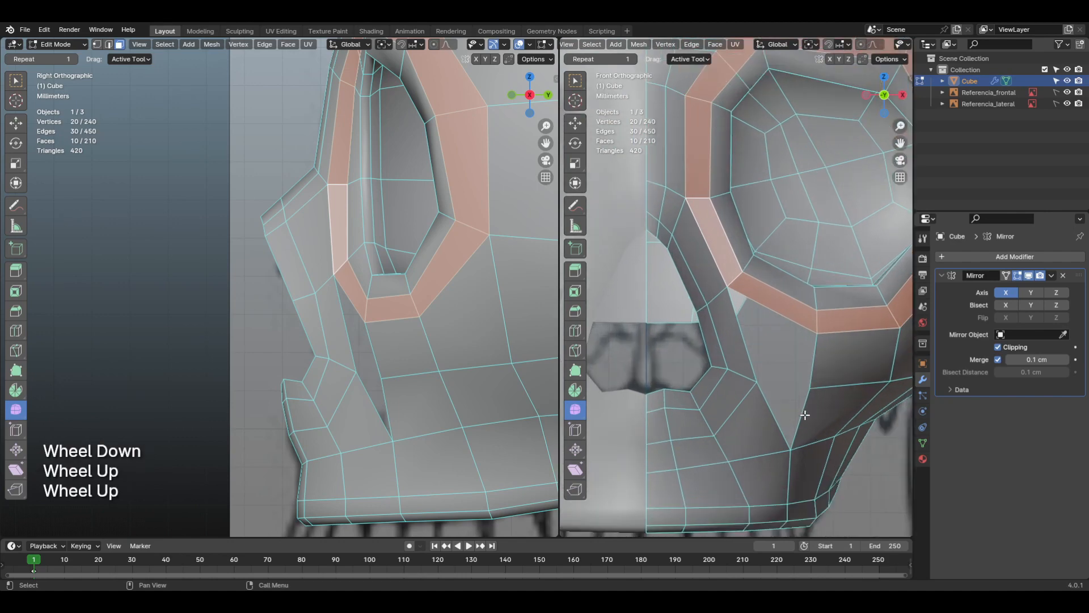
{"action": "scroll", "coordinate": [809, 406], "scroll_direction": "down", "scroll_amount": 1}
Step: Try to merge the two facing vertices on either side of the cheek gap using At Center
{"action": "left_click", "coordinate": [813, 375]}
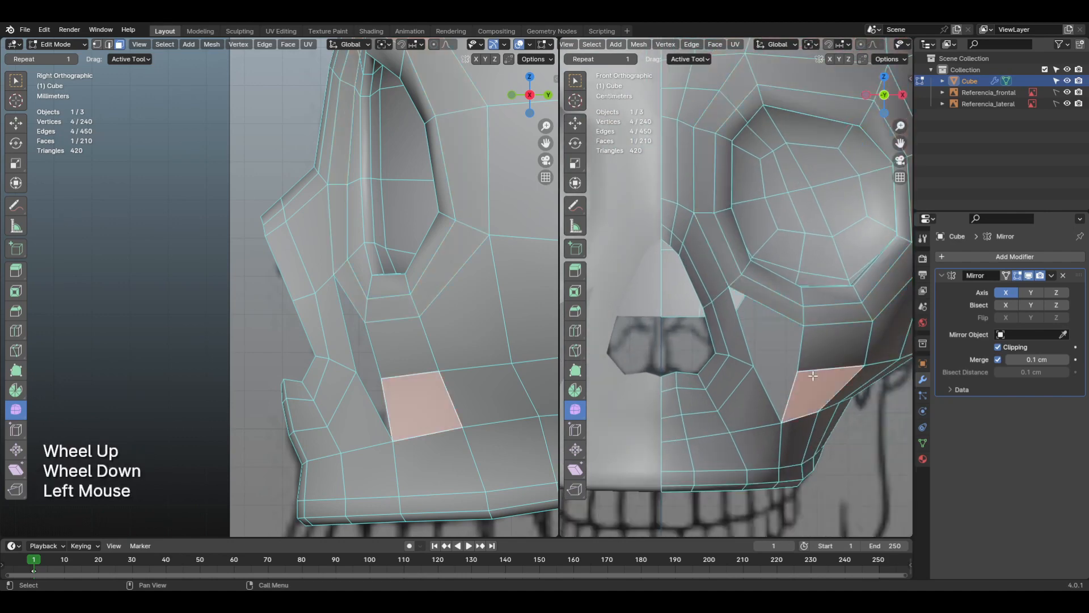
{"action": "key", "text": "1"}
{"action": "middle_click_drag", "start_coordinate": [813, 375], "coordinate": [760, 377], "text": "shift"}
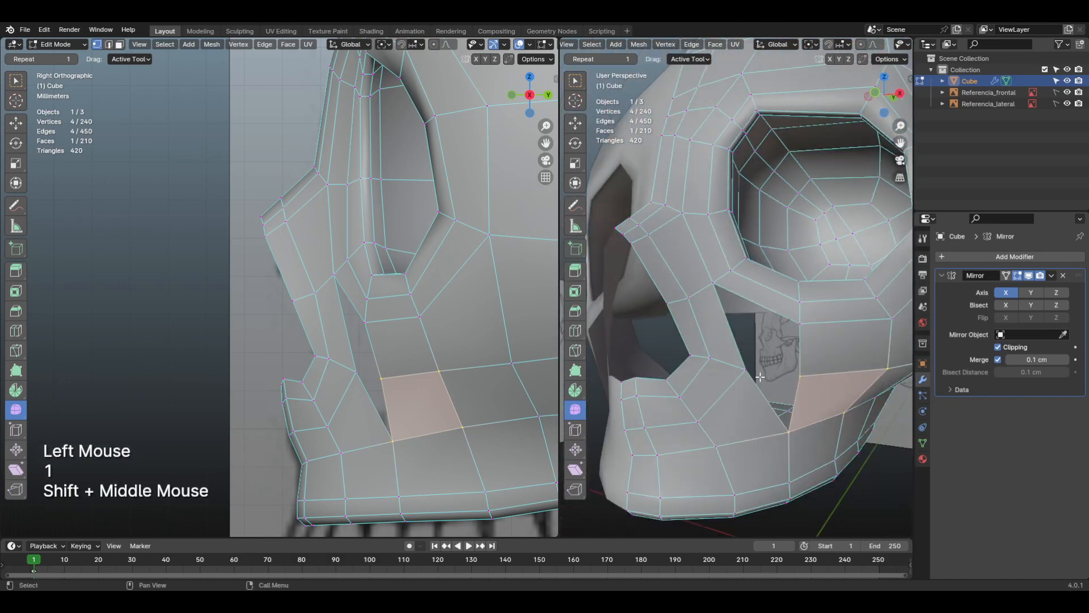
{"action": "left_click", "coordinate": [768, 368]}
{"action": "left_click", "coordinate": [751, 385], "text": "shift"}
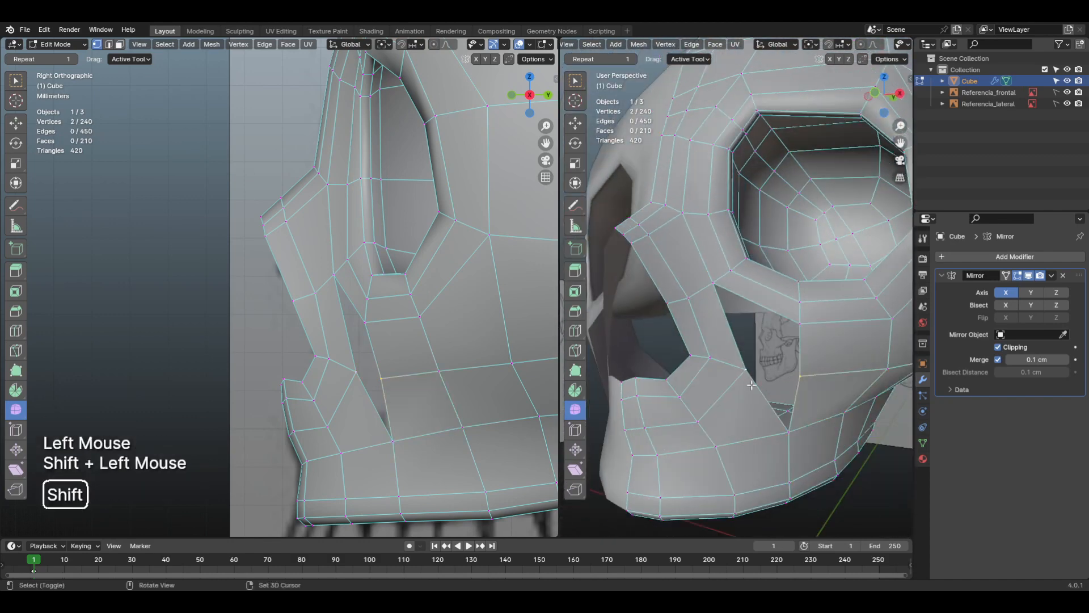
{"action": "middle_click_drag", "start_coordinate": [775, 391], "coordinate": [819, 408], "text": "shift"}
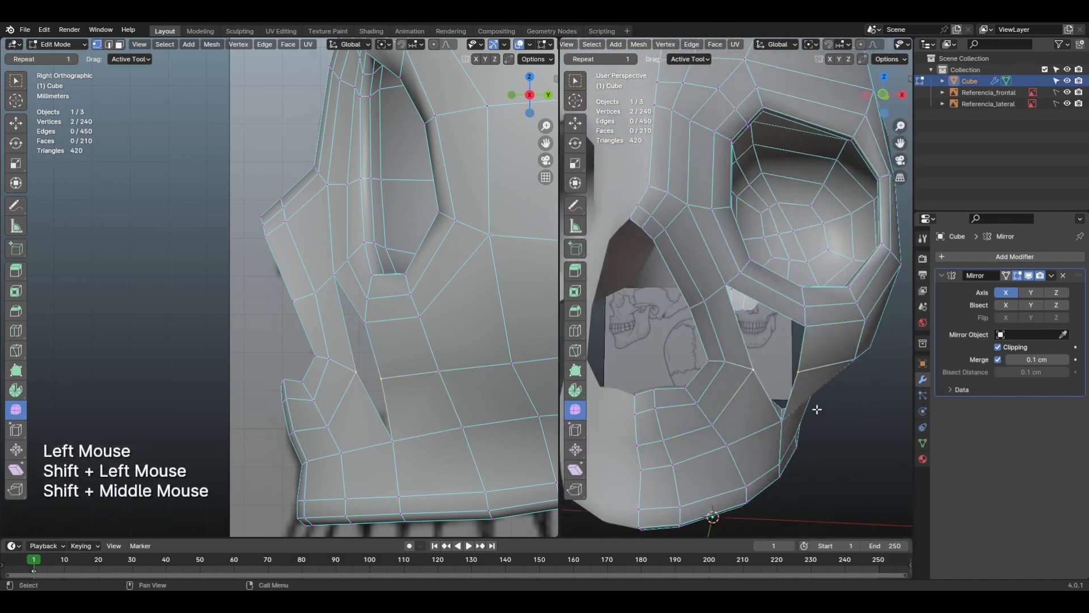
{"action": "key", "text": "m"}
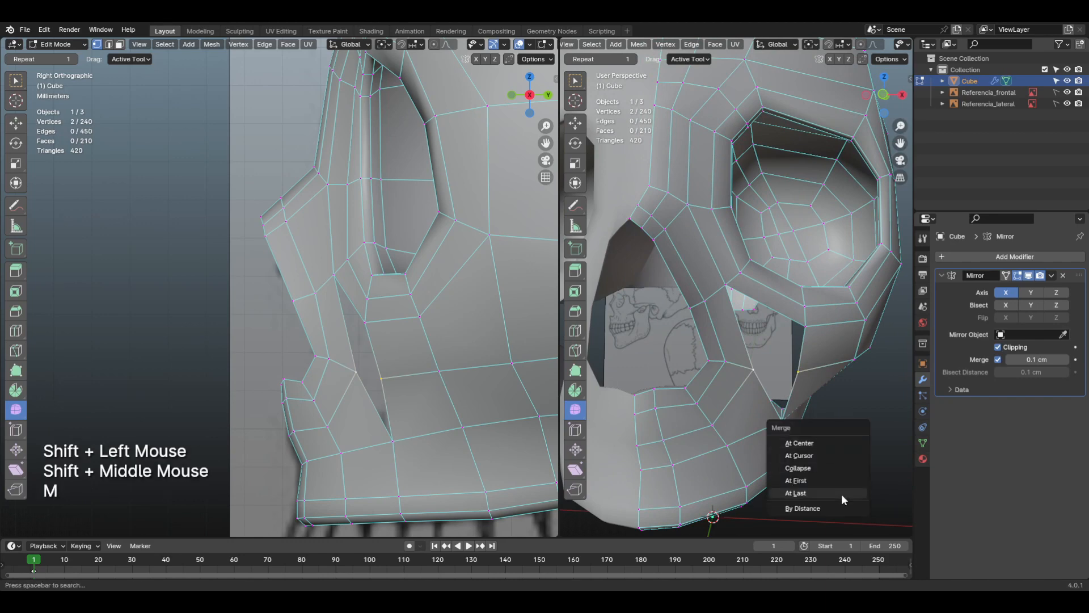
{"action": "left_click", "coordinate": [833, 444]}
{"action": "mouse_move", "coordinate": [833, 445]}
{"action": "middle_mouse_down", "text": "shift"}
{"action": "mouse_move", "coordinate": [799, 372]}
{"action": "mouse_move", "coordinate": [758, 401]}
{"action": "mouse_move", "coordinate": [824, 462]}
{"action": "mouse_move", "coordinate": [841, 493]}
{"action": "mouse_move", "coordinate": [738, 431]}
{"action": "mouse_move", "coordinate": [827, 432]}
{"action": "mouse_move", "coordinate": [862, 393]}
{"action": "mouse_move", "coordinate": [810, 431]}
{"action": "mouse_move", "coordinate": [828, 437]}
{"action": "mouse_move", "coordinate": [746, 351]}
{"action": "middle_mouse_up", "text": "shift"}
{"action": "key", "text": "ctrl+z"}
Step: Fill the upper part of the cheek gap, below the eye socket and beside the nose strip, with a face
{"action": "scroll", "coordinate": [813, 422], "scroll_direction": "up", "scroll_amount": 2}
{"action": "key", "text": "KP_1"}
{"action": "middle_click_drag", "start_coordinate": [730, 300], "coordinate": [738, 332]}
{"action": "left_click", "coordinate": [715, 292]}
{"action": "key", "text": "2"}
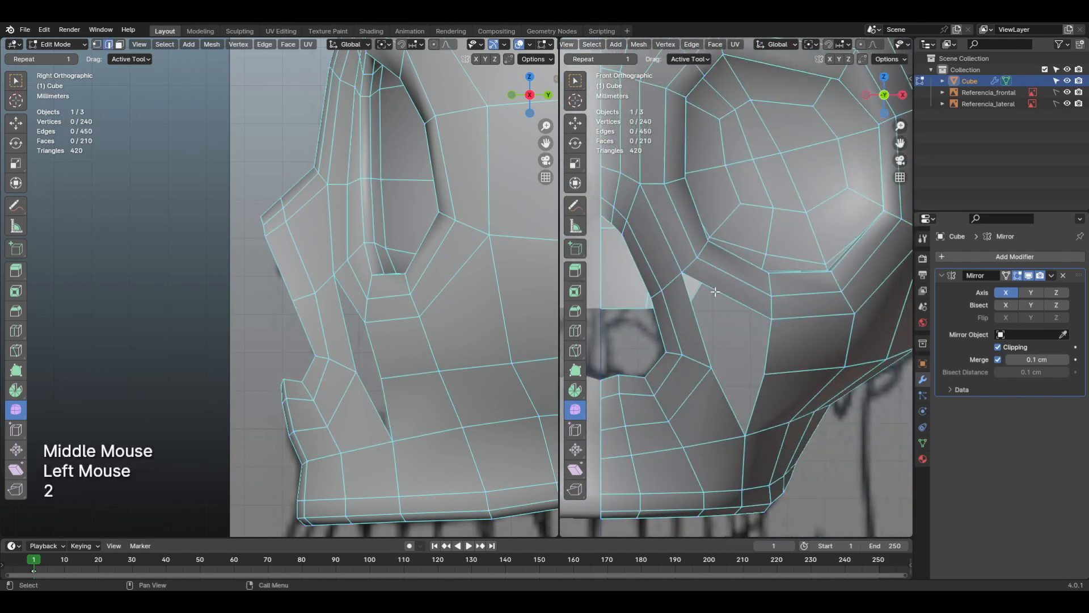
{"action": "left_click", "coordinate": [722, 290]}
{"action": "key", "text": "f"}
{"action": "mouse_move", "coordinate": [760, 355]}
{"action": "middle_mouse_down", "text": "shift"}
{"action": "mouse_move", "coordinate": [684, 278]}
{"action": "mouse_move", "coordinate": [637, 335]}
{"action": "mouse_move", "coordinate": [681, 340]}
{"action": "mouse_move", "coordinate": [742, 380]}
{"action": "mouse_move", "coordinate": [772, 362]}
{"action": "middle_mouse_up", "text": "shift"}
{"action": "key", "text": "KP_1"}
Step: Add a centred loop cut along the cheek's lower face band, starting beside the remaining triangular gap
{"action": "scroll", "coordinate": [752, 401], "scroll_direction": "down", "scroll_amount": 2}
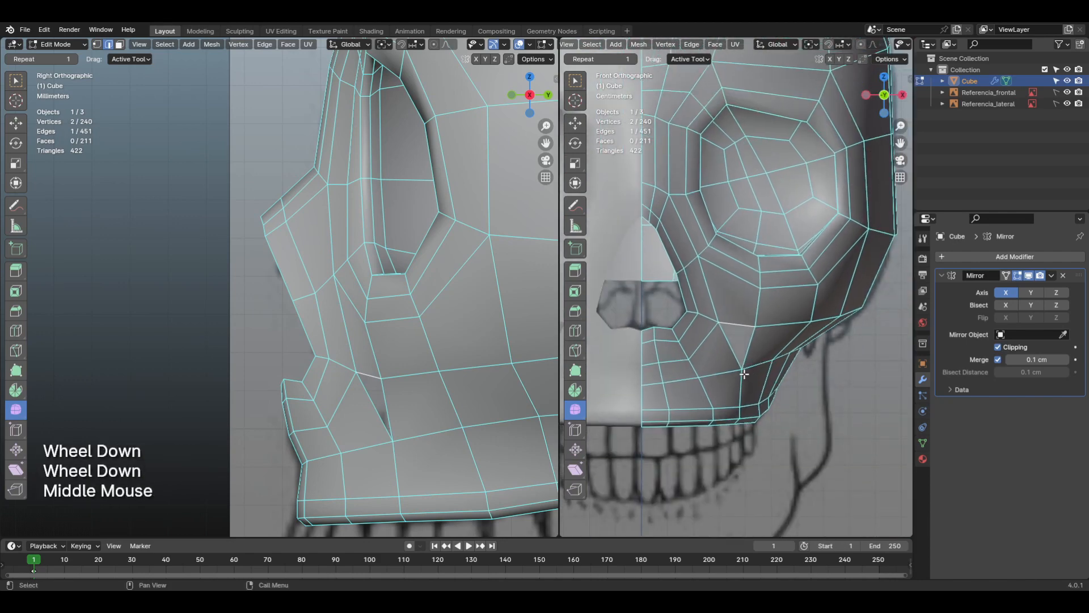
{"action": "middle_click_drag", "start_coordinate": [744, 375], "coordinate": [696, 363], "text": "shift"}
{"action": "key", "text": "KP_1"}
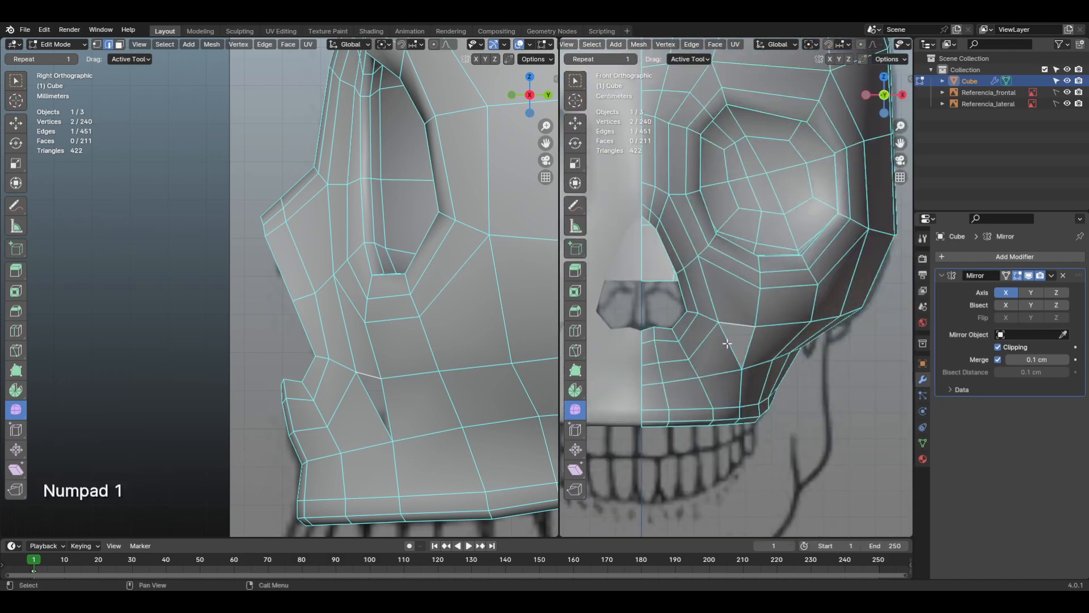
{"action": "middle_click_drag", "start_coordinate": [708, 373], "coordinate": [717, 358]}
{"action": "scroll", "coordinate": [800, 368], "scroll_direction": "up", "scroll_amount": 1}
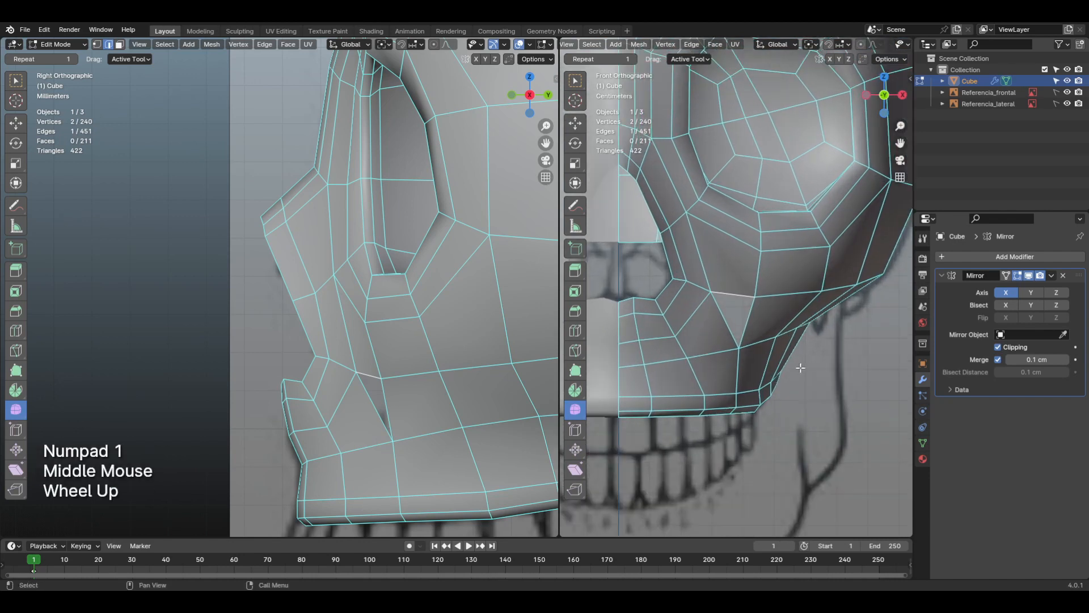
{"action": "middle_click_drag", "start_coordinate": [808, 360], "coordinate": [800, 356]}
{"action": "key", "text": "ctrl+r"}
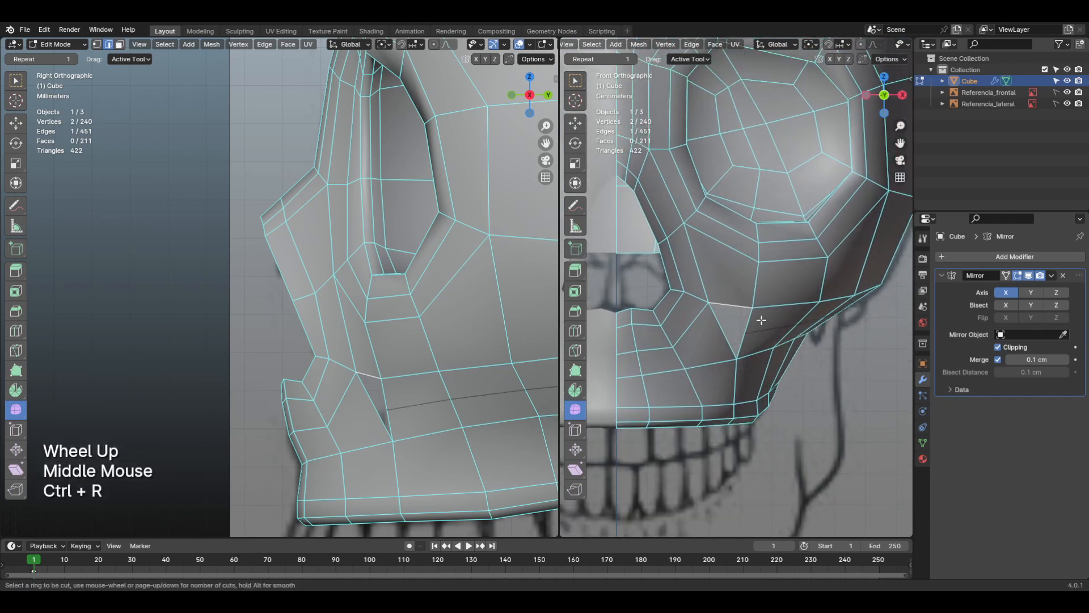
{"action": "left_click", "coordinate": [754, 333]}
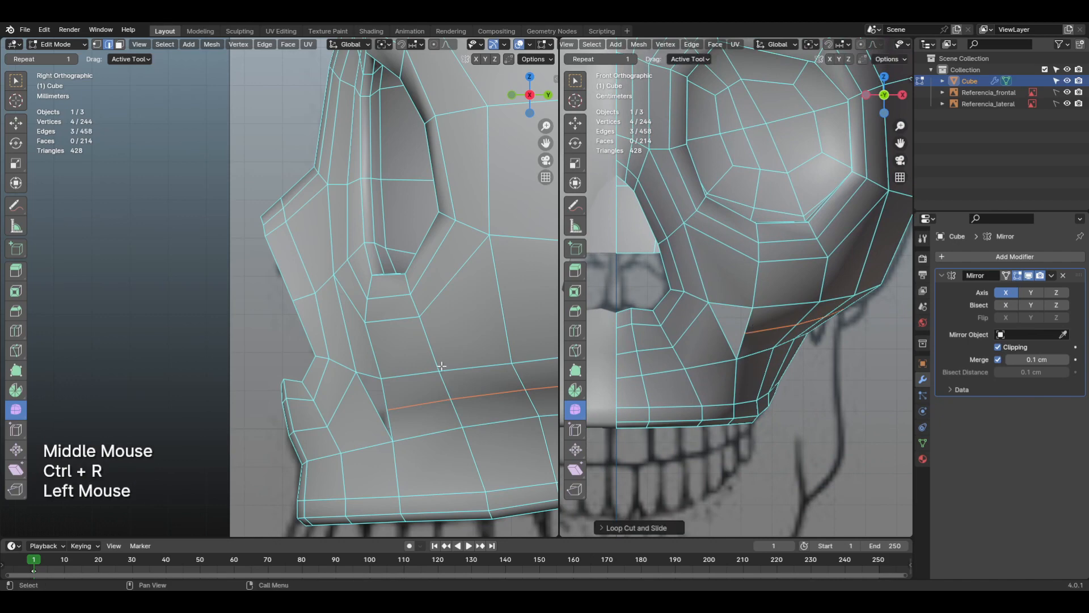
Step: Move the cheek band's new edge loop slightly in the front view
{"action": "middle_click_drag", "start_coordinate": [443, 366], "coordinate": [327, 350]}
{"action": "scroll", "coordinate": [328, 349], "scroll_direction": "down", "scroll_amount": 2}
{"action": "mouse_move", "coordinate": [399, 339]}
{"action": "middle_mouse_down"}
{"action": "mouse_move", "coordinate": [301, 358]}
{"action": "mouse_move", "coordinate": [343, 356]}
{"action": "mouse_move", "coordinate": [410, 323]}
{"action": "middle_mouse_up"}
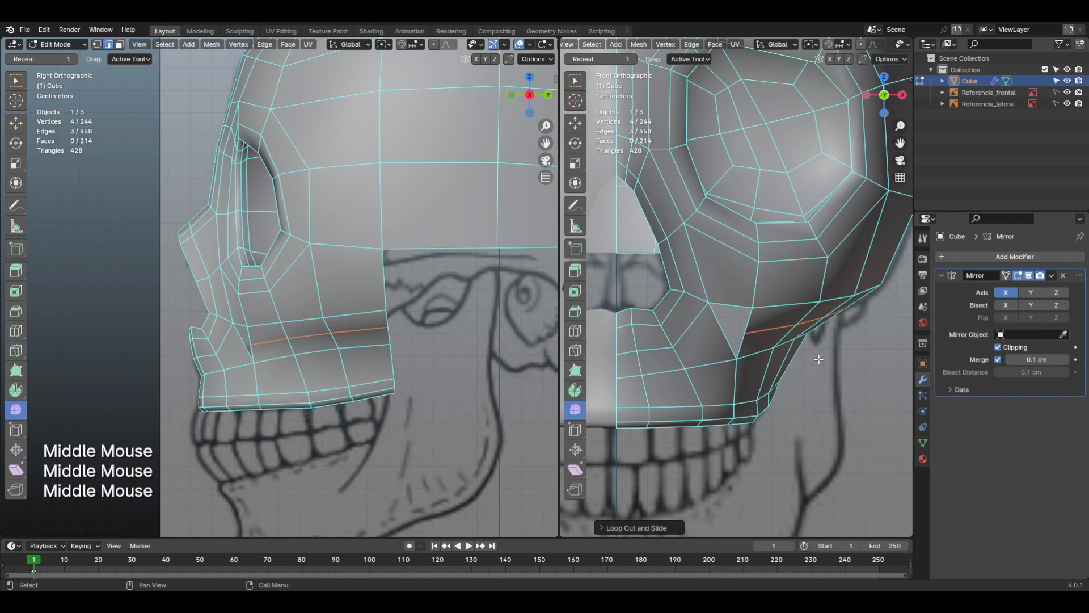
{"action": "key", "text": "g"}
{"action": "left_click", "coordinate": [775, 353]}
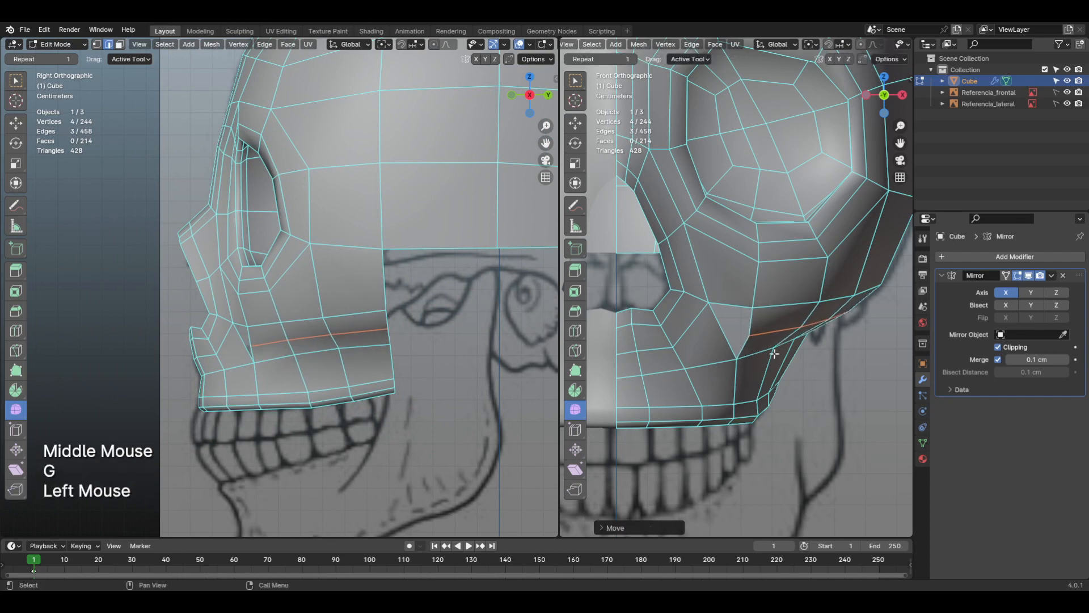
Step: Select the edge path just below the new cheek loop and move it about 0.16 cm down
{"action": "left_click", "coordinate": [366, 348]}
{"action": "left_click", "coordinate": [275, 358], "text": "ctrl"}
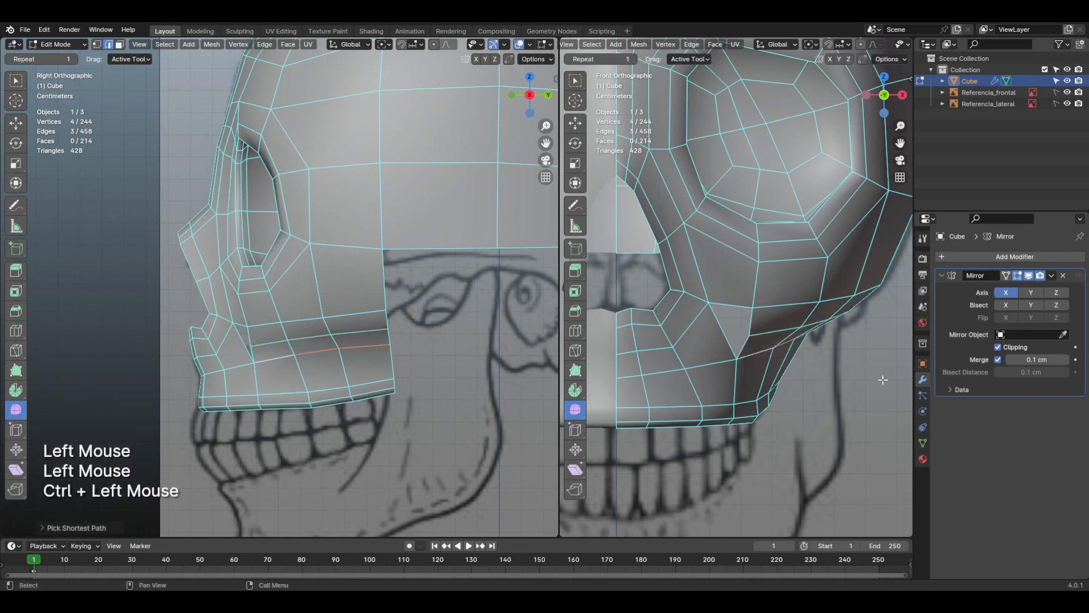
{"action": "key", "text": "g"}
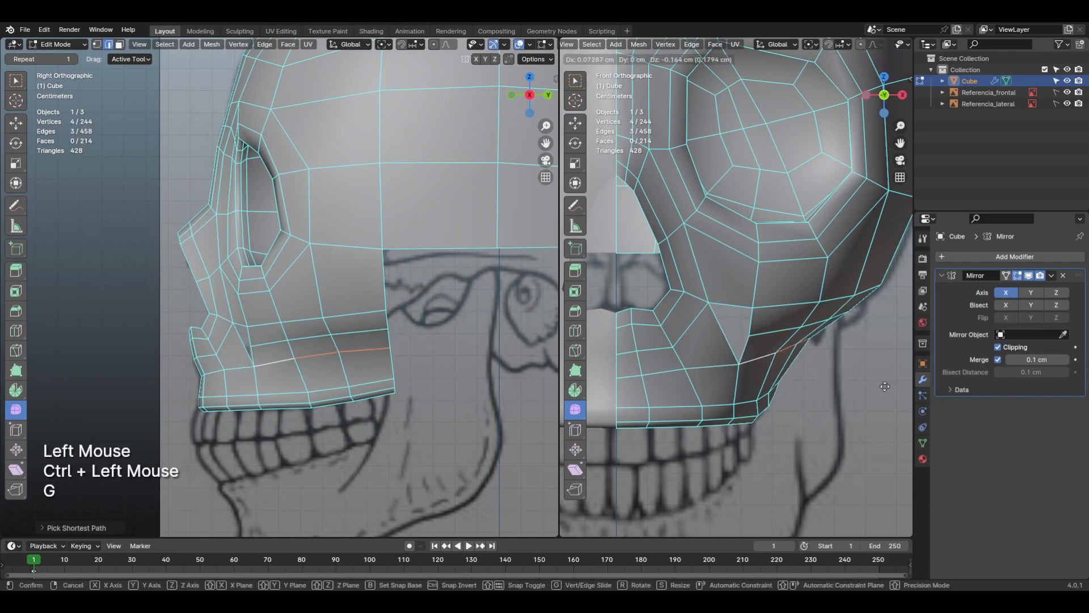
{"action": "left_click", "coordinate": [884, 386]}
{"action": "mouse_move", "coordinate": [737, 360]}
{"action": "middle_mouse_down", "text": "shift"}
{"action": "mouse_move", "coordinate": [701, 356]}
{"action": "mouse_move", "coordinate": [726, 344]}
{"action": "mouse_move", "coordinate": [695, 380]}
{"action": "mouse_move", "coordinate": [753, 370]}
{"action": "middle_mouse_up", "text": "shift"}
{"action": "key", "text": "1"}
{"action": "scroll", "coordinate": [726, 343], "scroll_direction": "up", "scroll_amount": 1}
{"action": "left_click", "coordinate": [757, 356]}
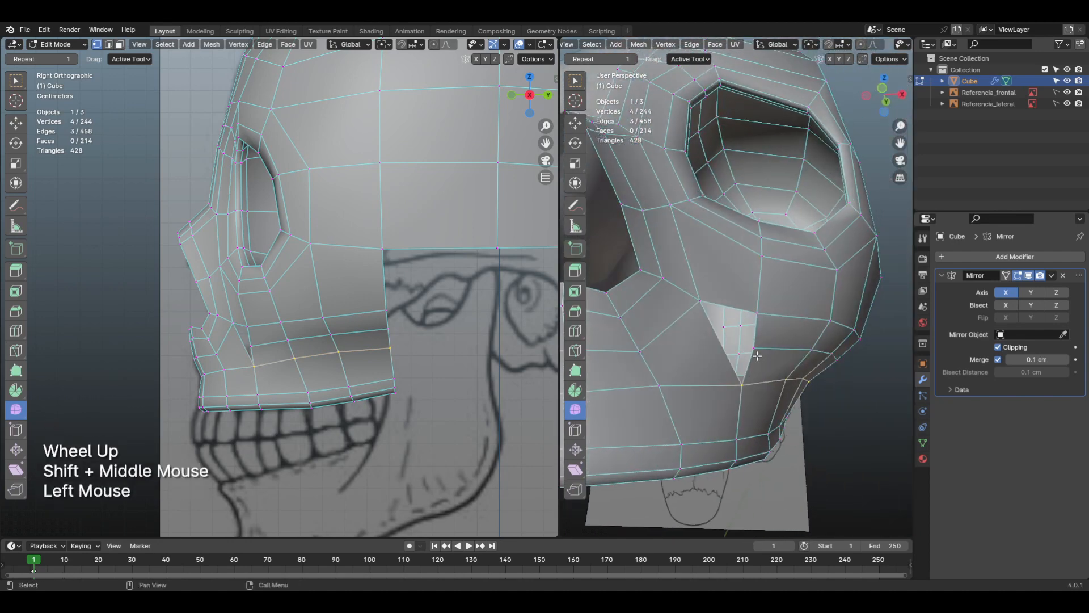
Step: Add a centred loop cut across the upper jaw faces below the nasal opening, ending at the triangular gap
{"action": "key", "text": "KP_1"}
{"action": "key", "text": "3"}
{"action": "left_click", "coordinate": [745, 389]}
{"action": "key", "text": "x"}
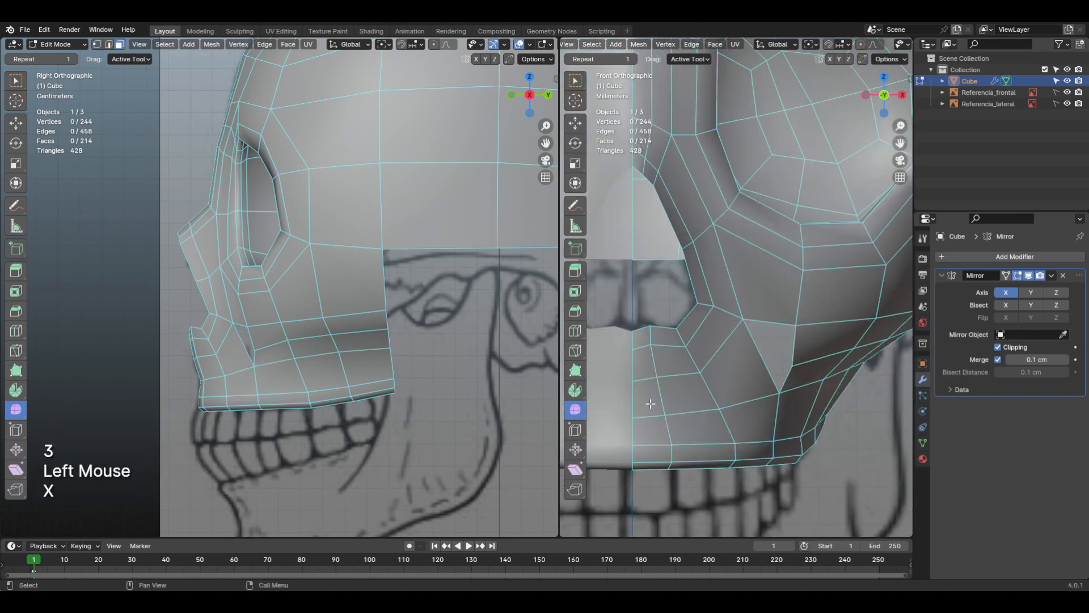
{"action": "key", "text": "ctrl+r"}
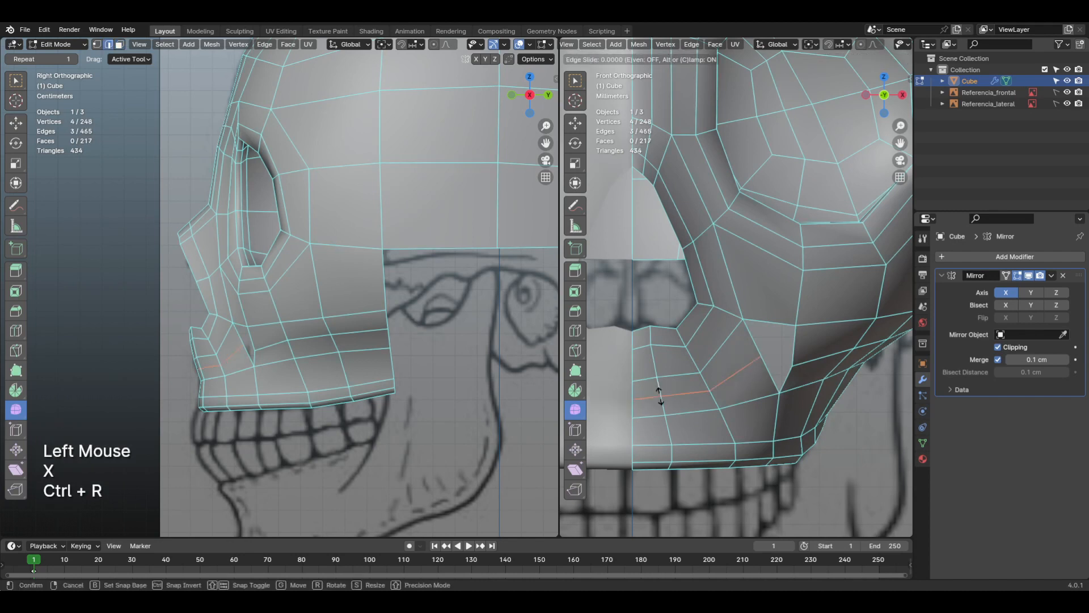
{"action": "left_click", "coordinate": [659, 396]}
Step: Select the new jaw loop's edge nearest the midline and adjust its position in the side view
{"action": "middle_click_drag", "start_coordinate": [216, 375], "coordinate": [215, 375]}
{"action": "scroll", "coordinate": [216, 374], "scroll_direction": "up", "scroll_amount": 2}
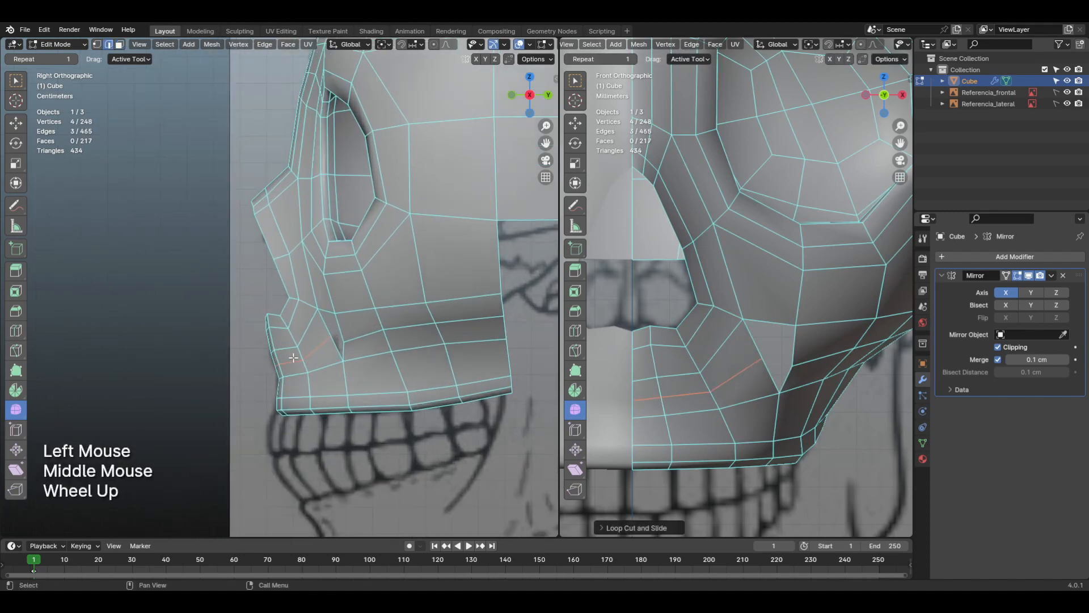
{"action": "left_click", "coordinate": [316, 384]}
{"action": "key", "text": "g"}
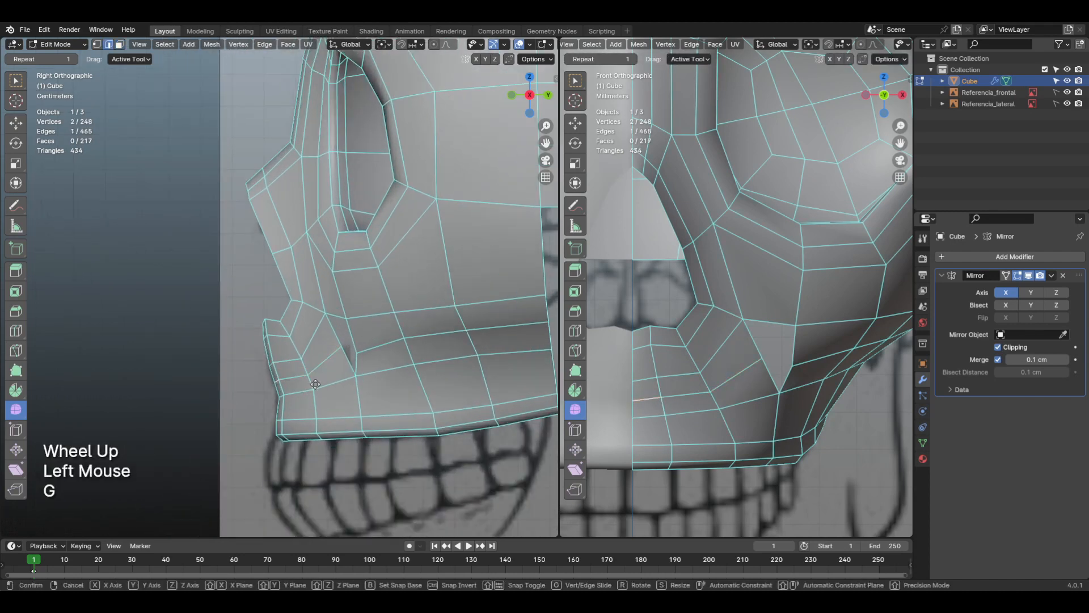
{"action": "left_click", "coordinate": [318, 384]}
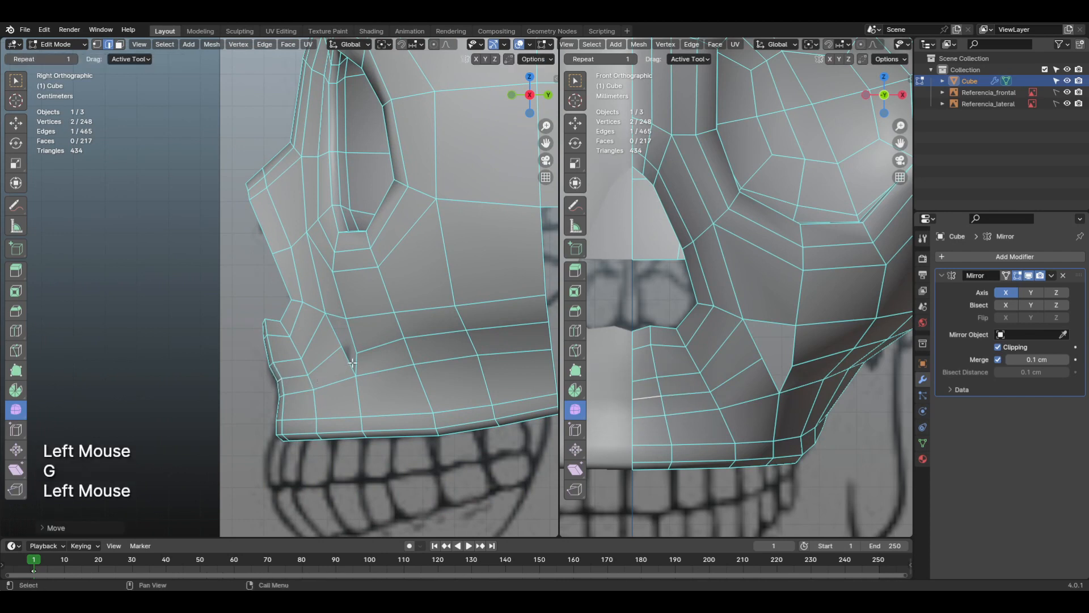
Step: Merge the jaw loop's end vertex into the cheek loop's end vertex across the triangular gap, using At Last
{"action": "middle_click_drag", "start_coordinate": [753, 381], "coordinate": [743, 378]}
{"action": "key", "text": "1"}
{"action": "left_click", "coordinate": [747, 353]}
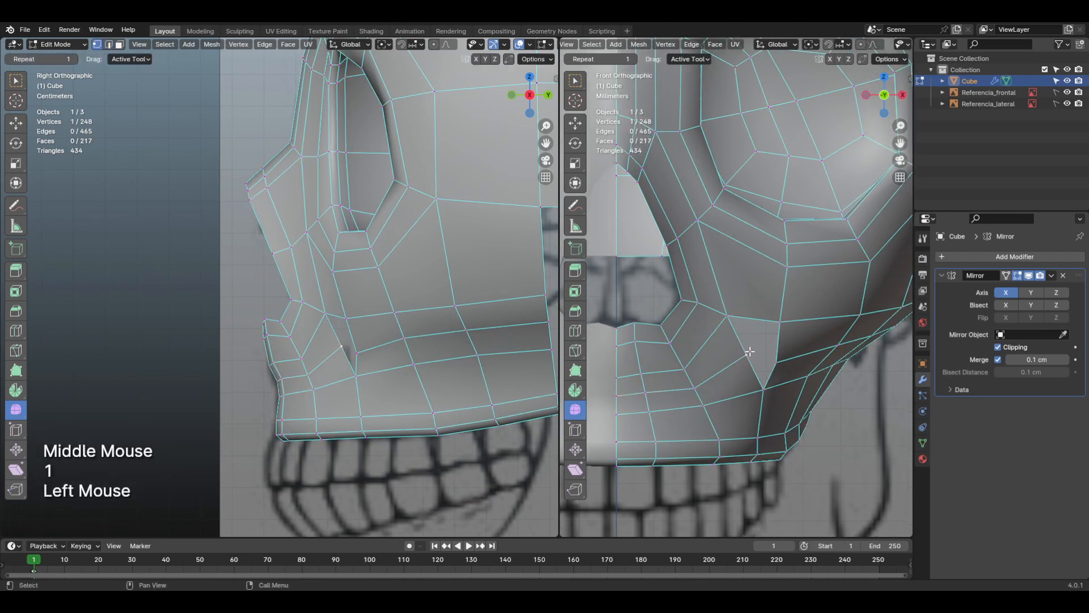
{"action": "left_click", "coordinate": [776, 365], "text": "shift"}
{"action": "key", "text": "m"}
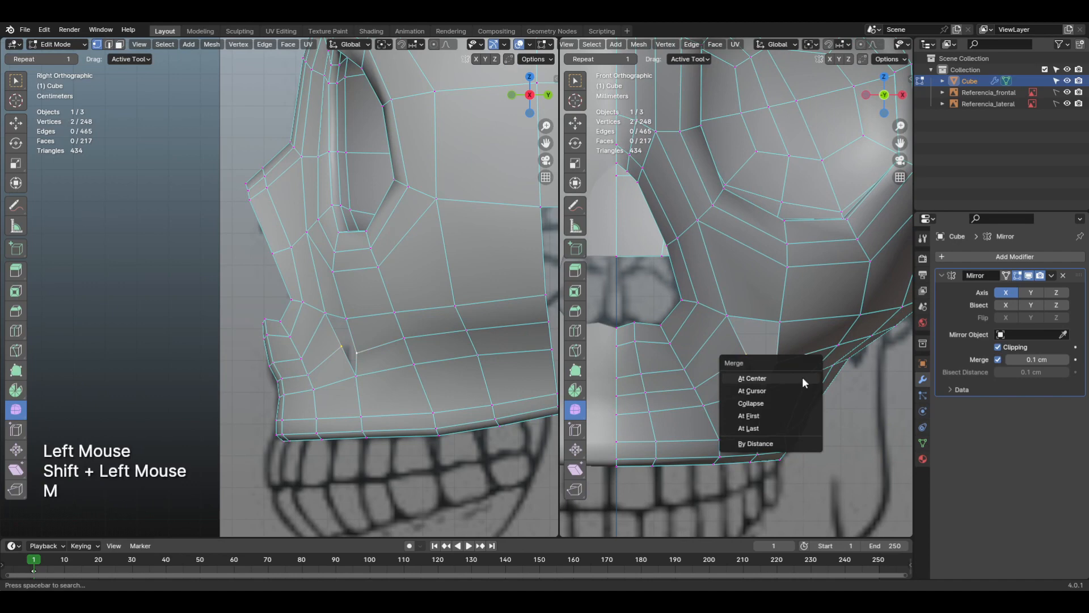
{"action": "left_click", "coordinate": [789, 428]}
{"action": "middle_click_drag", "start_coordinate": [789, 426], "coordinate": [691, 374], "text": "shift"}
{"action": "scroll", "coordinate": [759, 368], "scroll_direction": "down", "scroll_amount": 2}
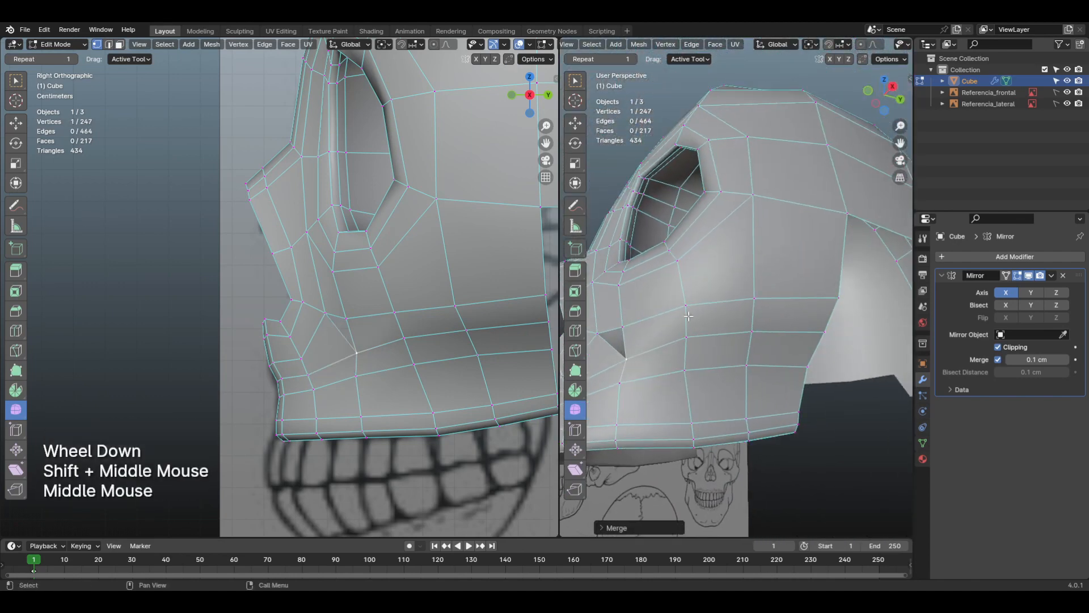
Step: Select the four short cross edges of the narrow cheek row above its lower loop and merge them with Collapse
{"action": "left_click", "coordinate": [715, 317]}
{"action": "key", "text": "2"}
{"action": "left_click", "coordinate": [693, 321]}
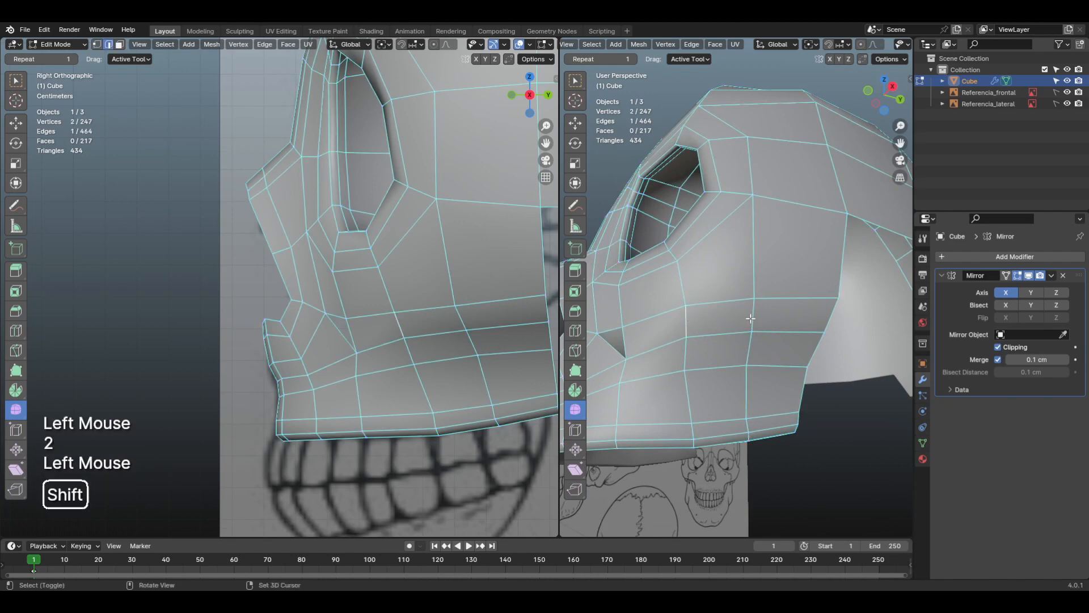
{"action": "left_click", "coordinate": [752, 315], "text": "shift"}
{"action": "left_click", "coordinate": [829, 319], "text": "shift"}
{"action": "middle_click_drag", "start_coordinate": [829, 318], "coordinate": [629, 323], "text": "shift"}
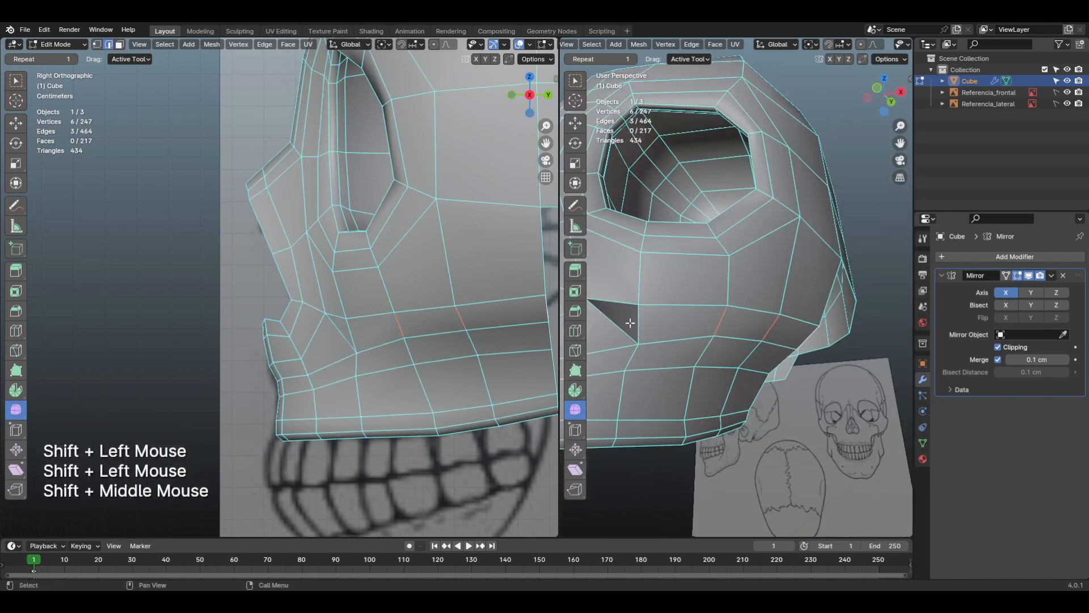
{"action": "middle_click_drag", "start_coordinate": [718, 309], "coordinate": [722, 333], "text": "shift"}
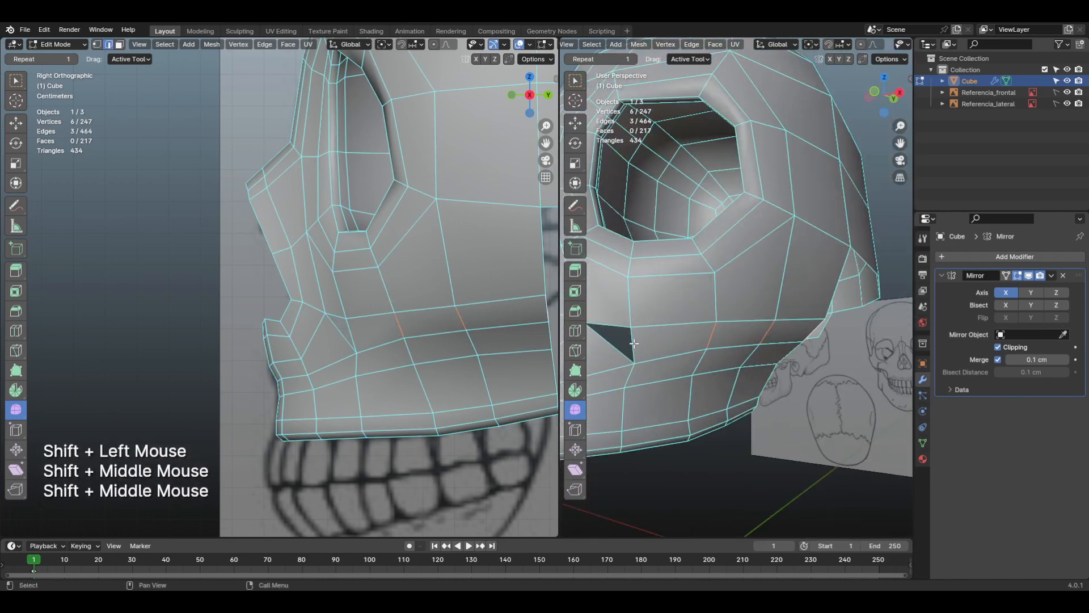
{"action": "left_click", "coordinate": [723, 333]}
{"action": "left_click", "coordinate": [729, 333], "text": "shift"}
{"action": "left_click", "coordinate": [766, 330], "text": "shift"}
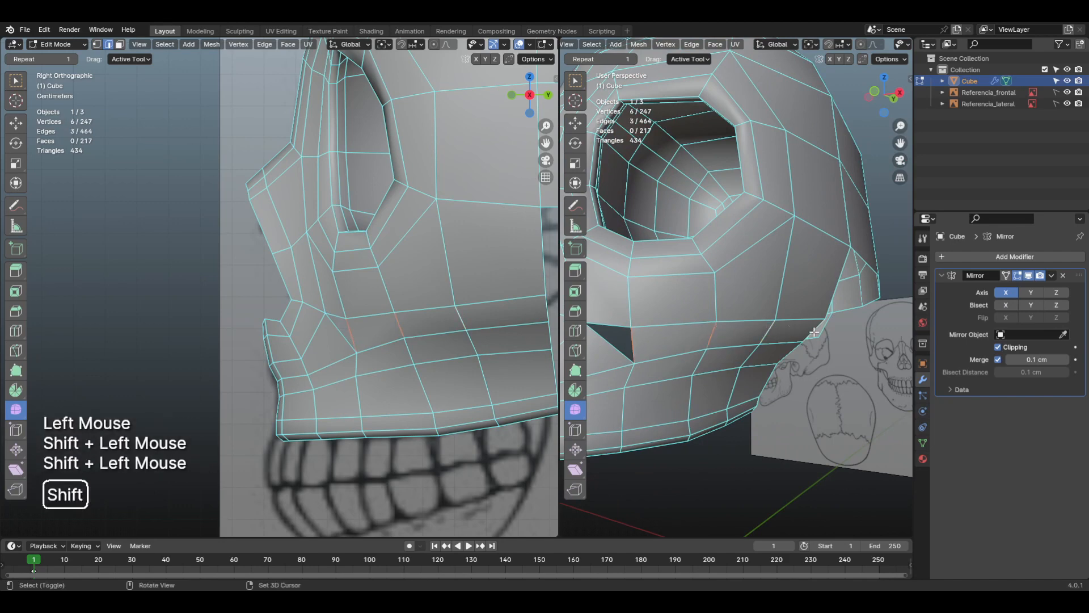
{"action": "left_click", "coordinate": [814, 338], "text": "shift"}
{"action": "mouse_move", "coordinate": [746, 346]}
{"action": "middle_mouse_down"}
{"action": "mouse_move", "coordinate": [784, 366]}
{"action": "mouse_move", "coordinate": [743, 336]}
{"action": "middle_mouse_up"}
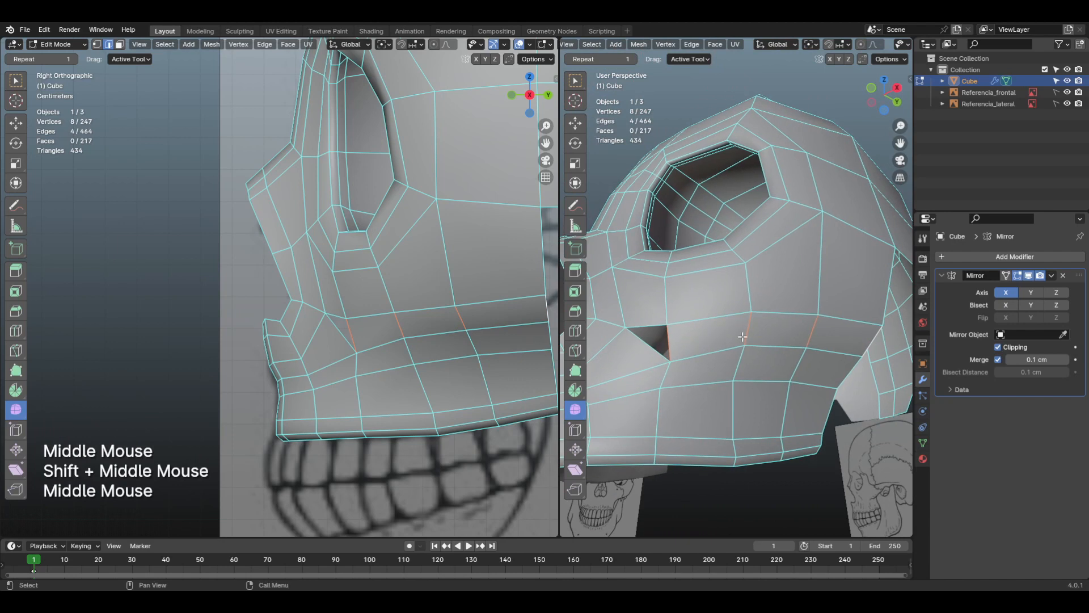
{"action": "key", "text": "m"}
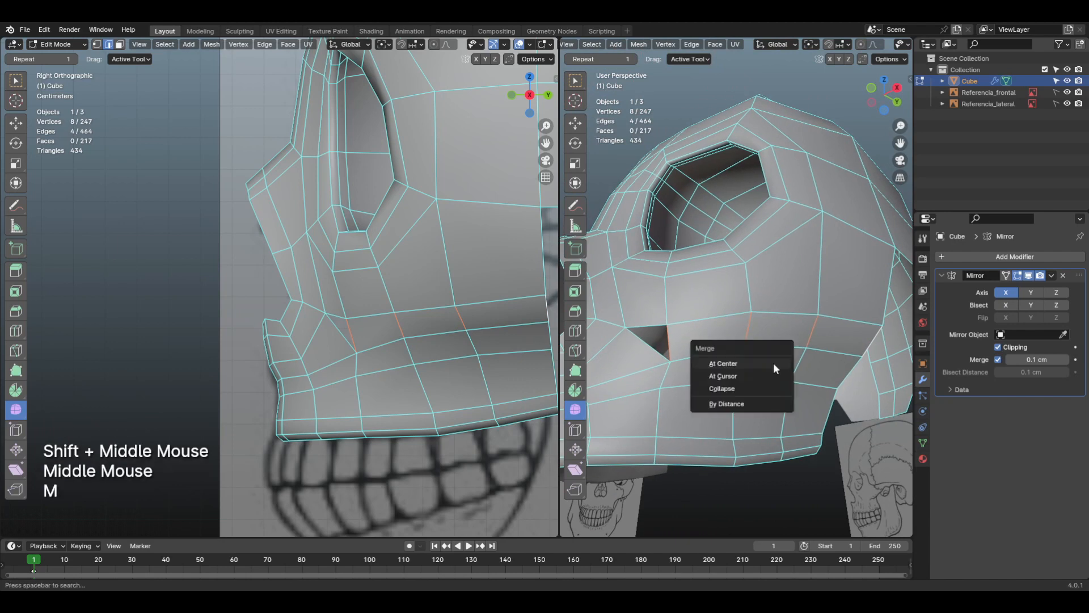
{"action": "left_click", "coordinate": [767, 391]}
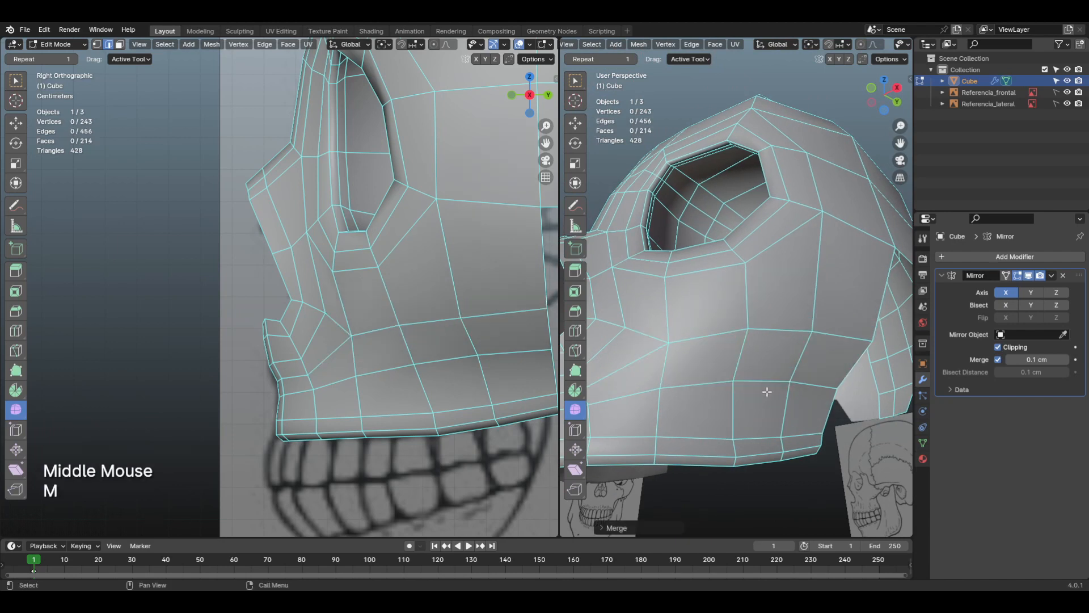
Step: Move the cheek junction vertex below the eye socket up and towards the nose in front view, nudging the vertex above it
{"action": "middle_click_drag", "start_coordinate": [764, 387], "coordinate": [688, 349], "text": "shift"}
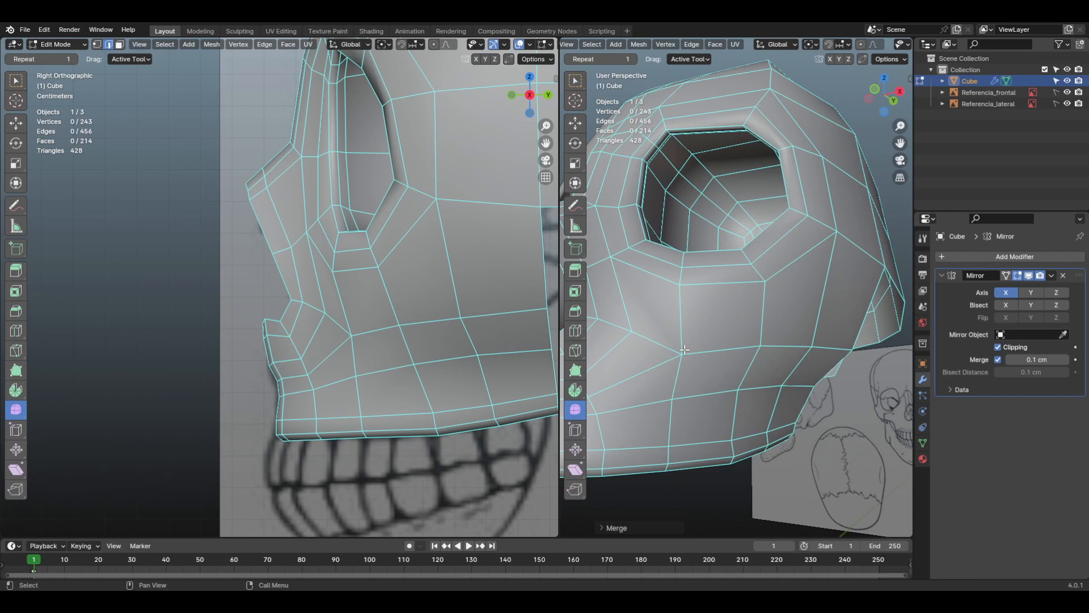
{"action": "left_click", "coordinate": [807, 345]}
{"action": "key", "text": "KP_1"}
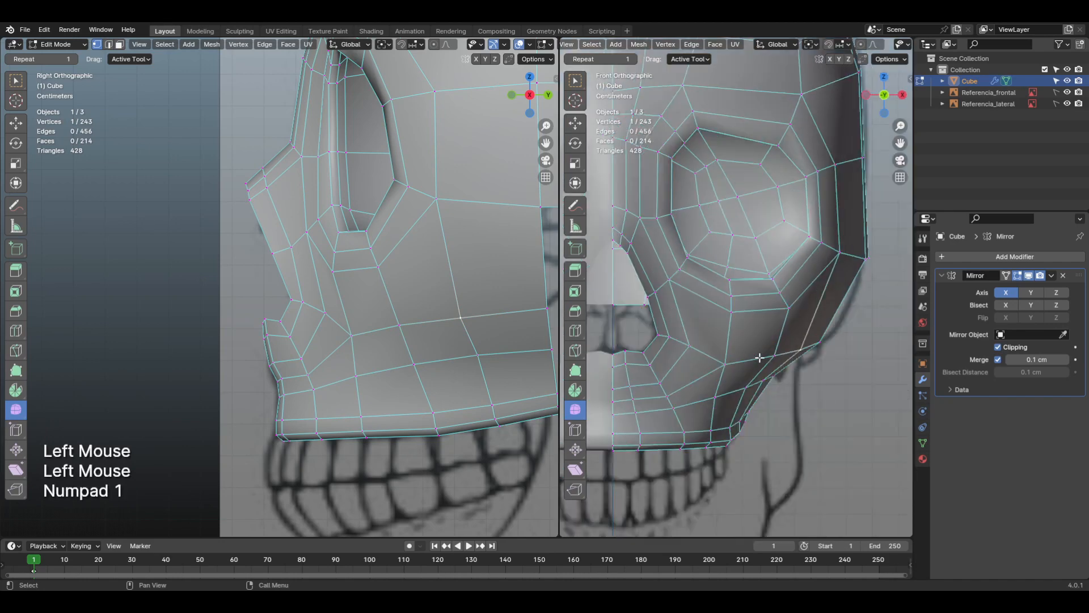
{"action": "scroll", "coordinate": [757, 358], "scroll_direction": "up", "scroll_amount": 1}
{"action": "middle_click_drag", "start_coordinate": [737, 379], "coordinate": [774, 359]}
{"action": "left_click", "coordinate": [763, 361]}
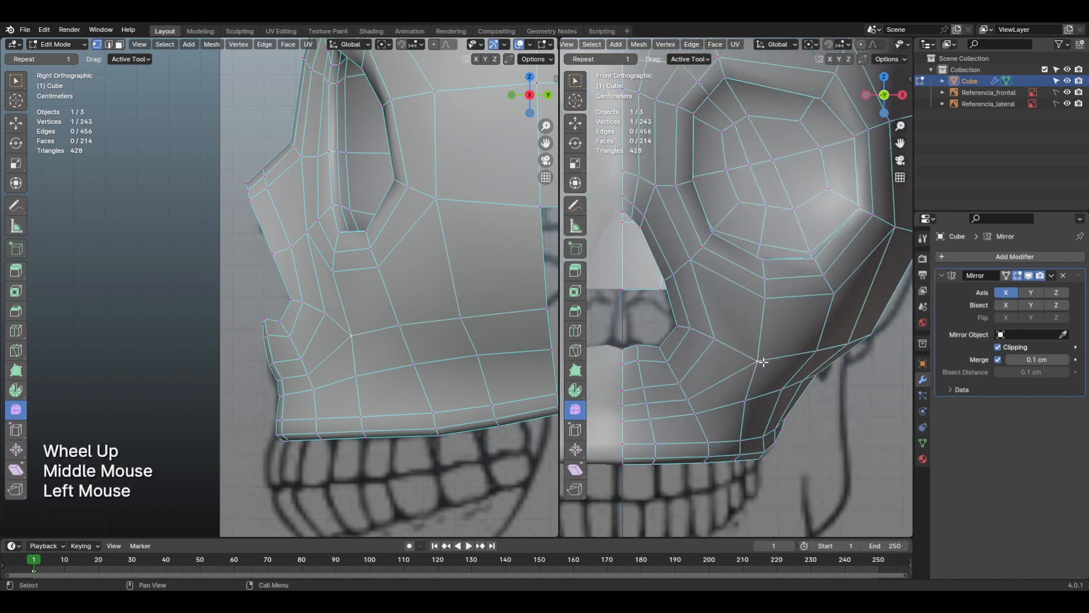
{"action": "key", "text": "g"}
{"action": "left_click", "coordinate": [761, 353]}
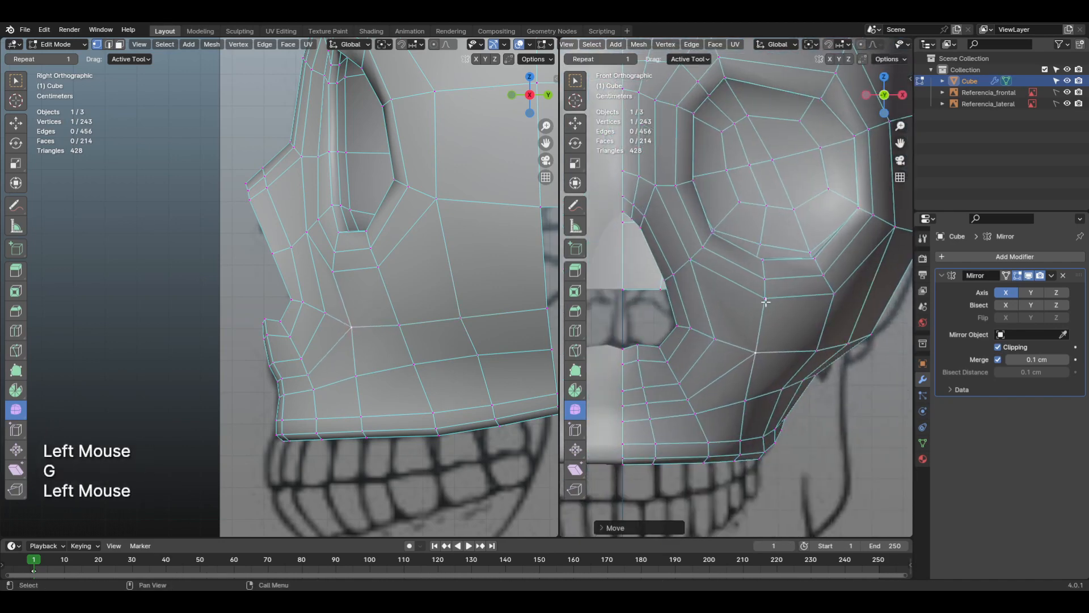
{"action": "left_click", "coordinate": [762, 301]}
{"action": "key", "text": "g"}
{"action": "left_click", "coordinate": [762, 300]}
{"action": "left_click", "coordinate": [757, 344]}
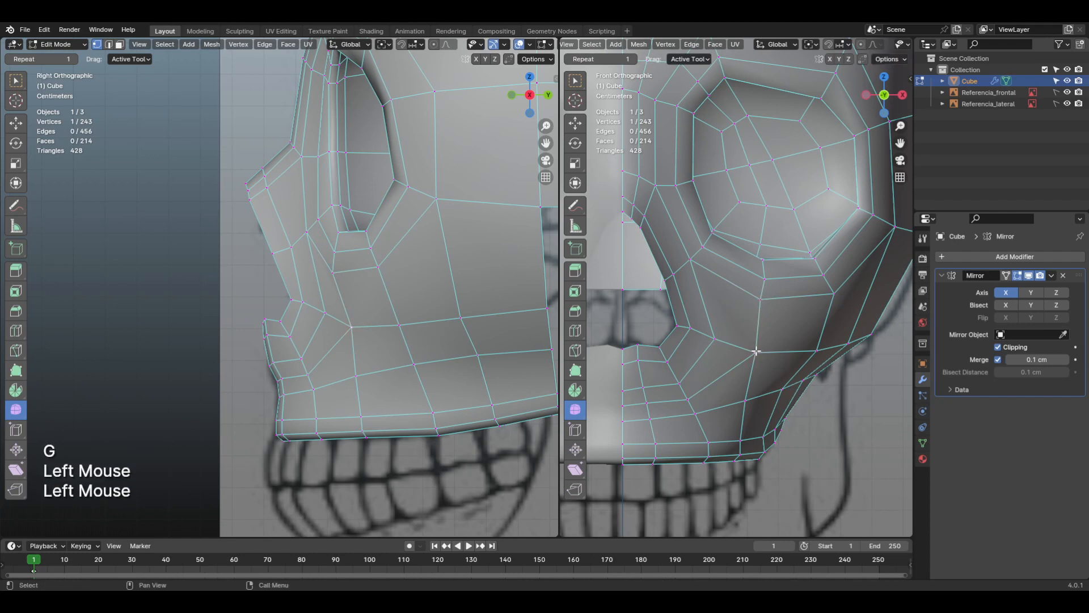
{"action": "key", "text": "g"}
{"action": "left_click", "coordinate": [748, 344]}
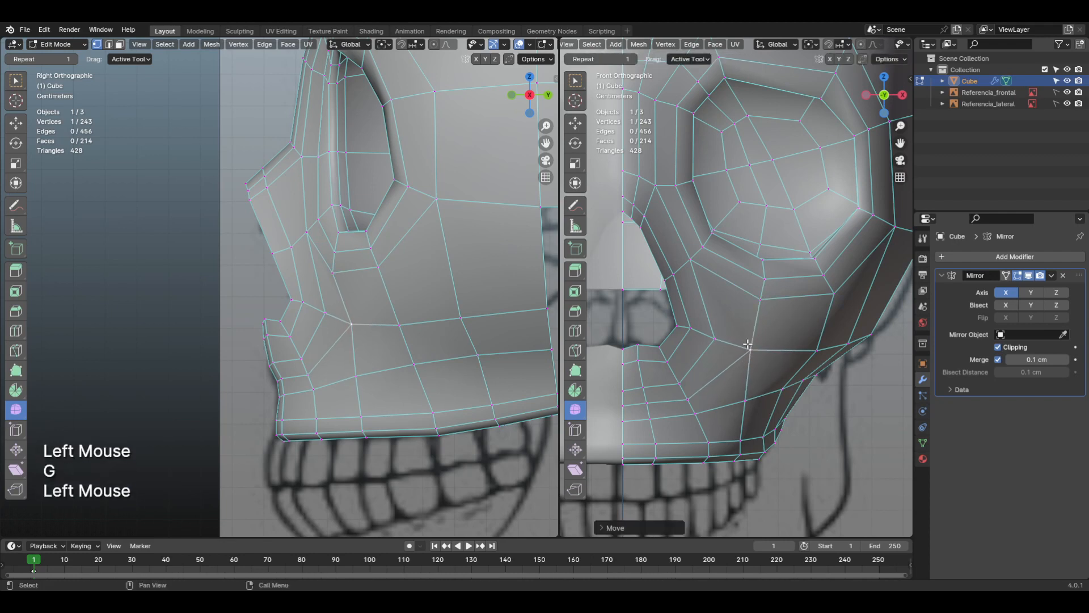
Step: Nudge the vertices directly under the eye socket's lower rim slightly towards the nose to even their spacing
{"action": "left_click", "coordinate": [760, 303]}
{"action": "key", "text": "g"}
{"action": "left_click", "coordinate": [759, 303]}
{"action": "left_click", "coordinate": [770, 290]}
{"action": "key", "text": "g"}
{"action": "left_click", "coordinate": [768, 290]}
Step: Reposition the outer, middle and inner vertices of the upper jaw row below the cheek to smooth its curve
{"action": "left_click", "coordinate": [791, 383]}
{"action": "key", "text": "g"}
{"action": "left_click", "coordinate": [782, 387]}
{"action": "left_click", "coordinate": [747, 401]}
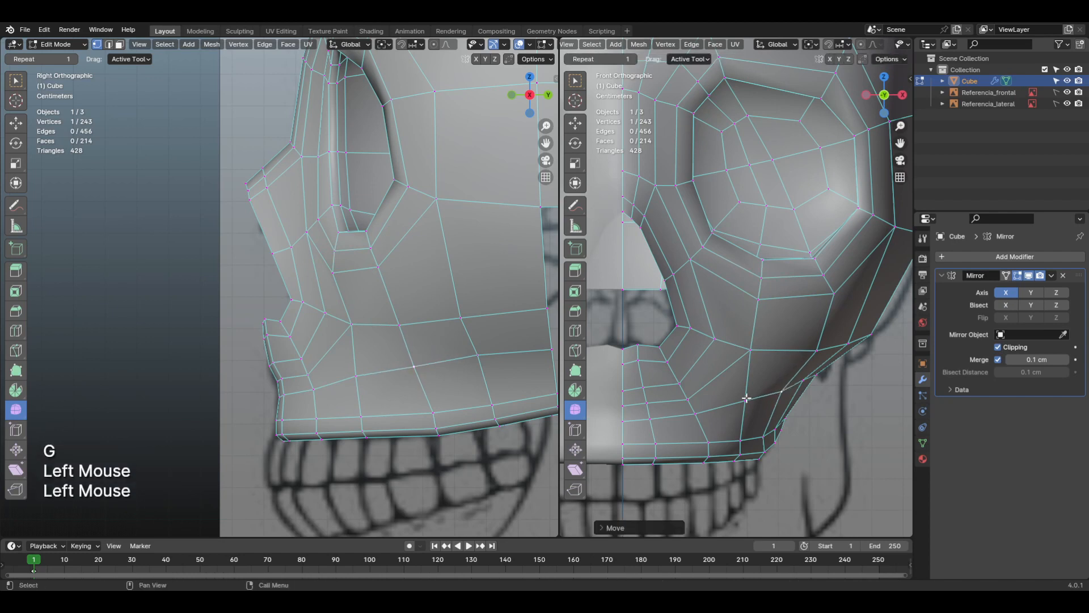
{"action": "key", "text": "g"}
{"action": "left_click", "coordinate": [745, 401]}
{"action": "left_click", "coordinate": [696, 412]}
{"action": "key", "text": "g"}
{"action": "left_click", "coordinate": [697, 414]}
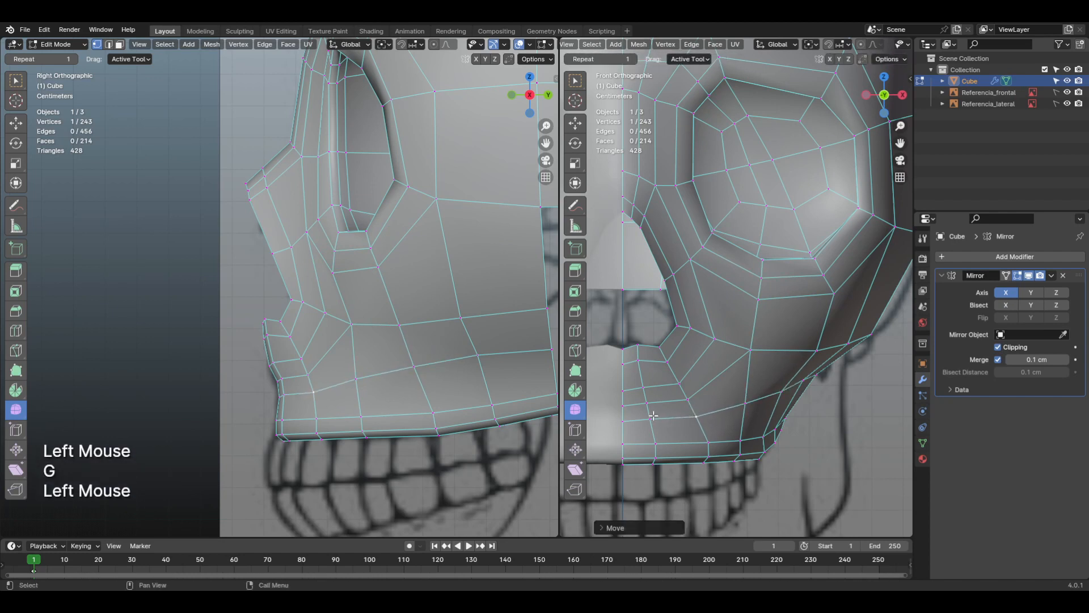
Step: Even out the upper jaw vertices beneath the nasal opening by moving them individually in front view
{"action": "left_click", "coordinate": [652, 418]}
{"action": "key", "text": "g"}
{"action": "left_click", "coordinate": [652, 419]}
{"action": "left_click", "coordinate": [623, 419]}
{"action": "left_click", "coordinate": [643, 402]}
{"action": "key", "text": "g"}
{"action": "left_click", "coordinate": [645, 404]}
{"action": "left_click", "coordinate": [643, 387]}
{"action": "key", "text": "g"}
{"action": "left_click", "coordinate": [645, 388]}
{"action": "left_click", "coordinate": [677, 382]}
{"action": "key", "text": "g"}
{"action": "left_click", "coordinate": [676, 382]}
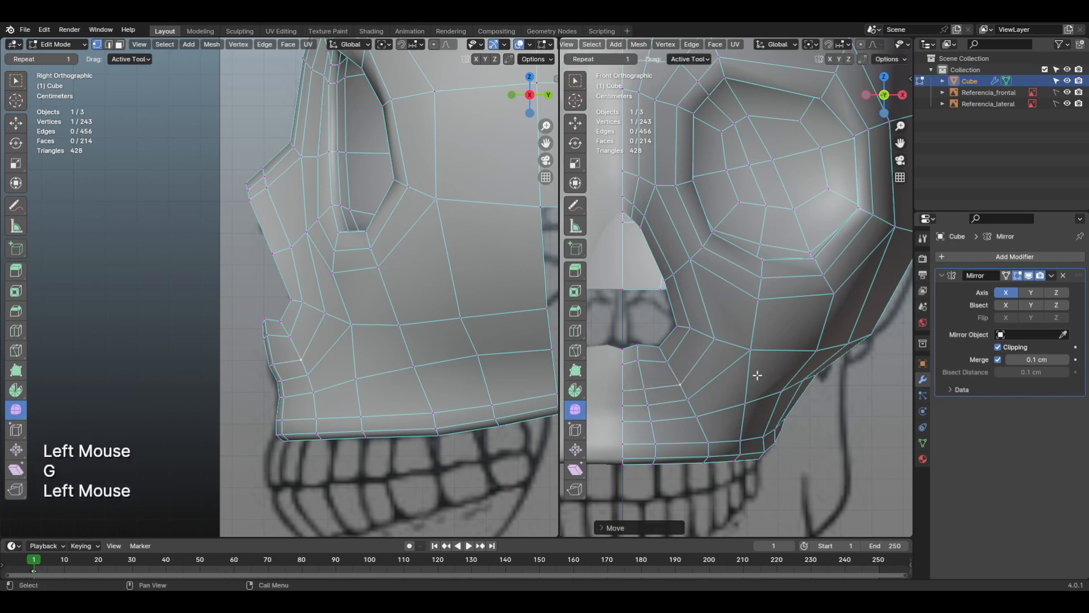
Step: Pull the cheek junction vertex below the eye socket forward from a tilted view and check the surface in Object Mode
{"action": "middle_click_drag", "start_coordinate": [758, 376], "coordinate": [795, 306]}
{"action": "scroll", "coordinate": [686, 352], "scroll_direction": "down", "scroll_amount": 3}
{"action": "middle_click_drag", "start_coordinate": [795, 306], "coordinate": [786, 295], "text": "shift"}
{"action": "left_click", "coordinate": [798, 301]}
{"action": "middle_click_drag", "start_coordinate": [786, 295], "coordinate": [730, 332], "text": "shift"}
{"action": "key", "text": "g"}
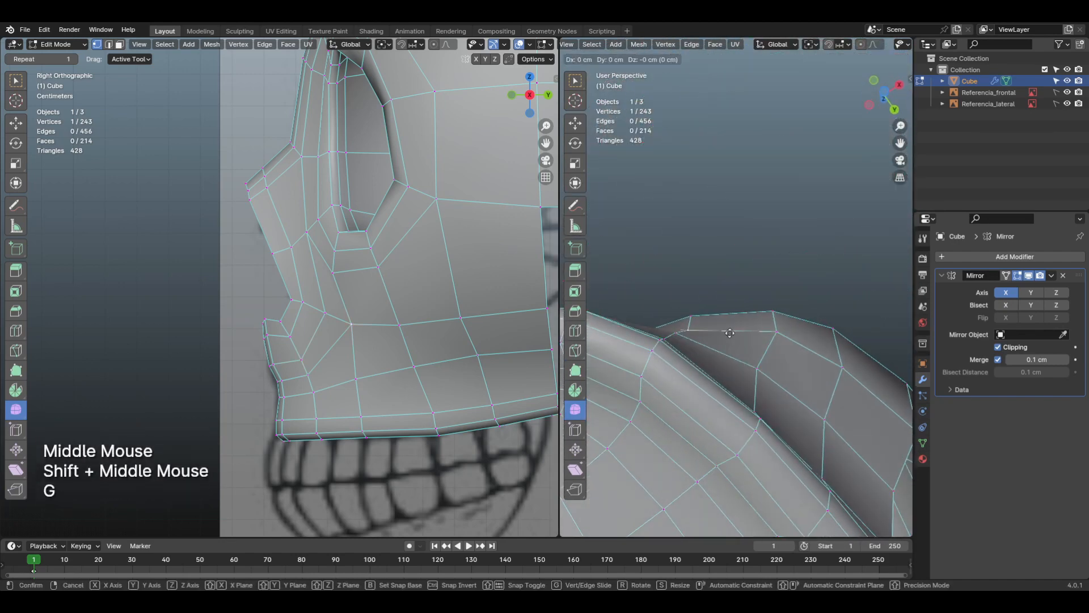
{"action": "left_click", "coordinate": [728, 324]}
{"action": "middle_click_drag", "start_coordinate": [732, 323], "coordinate": [818, 443], "text": "shift"}
{"action": "key", "text": "Tab"}
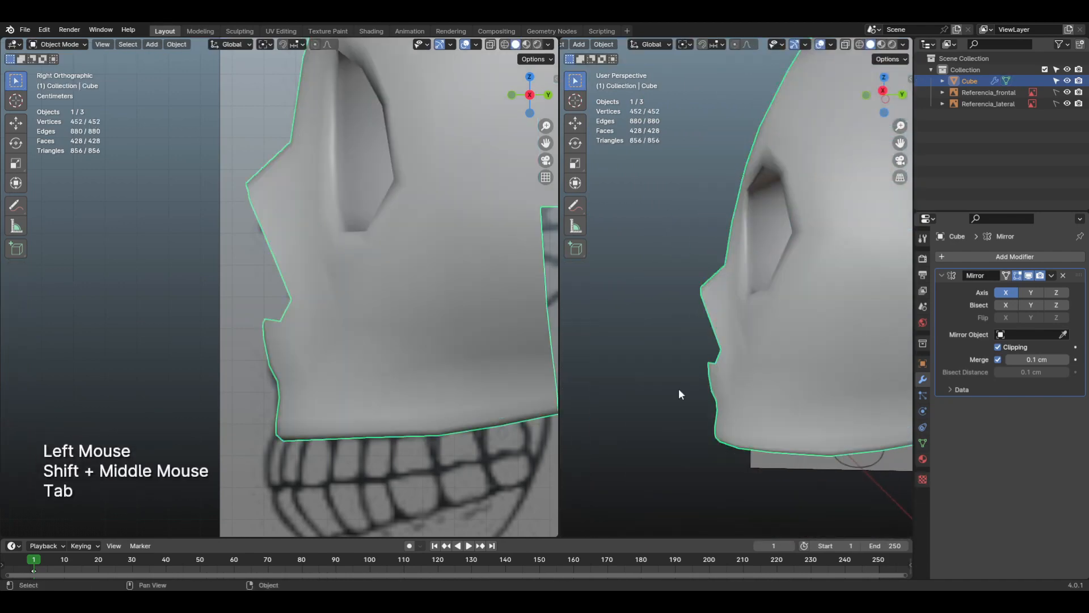
{"action": "middle_click_drag", "start_coordinate": [679, 388], "coordinate": [775, 346], "text": "shift"}
{"action": "key", "text": "Tab"}
Step: Move the vertex beside the nasal opening's lower corner forward, and adjust the jaw row vertex below the cheek junction
{"action": "mouse_move", "coordinate": [775, 346]}
{"action": "middle_mouse_down", "text": "shift"}
{"action": "mouse_move", "coordinate": [766, 323]}
{"action": "mouse_move", "coordinate": [776, 342]}
{"action": "middle_mouse_up", "text": "shift"}
{"action": "left_click", "coordinate": [767, 323]}
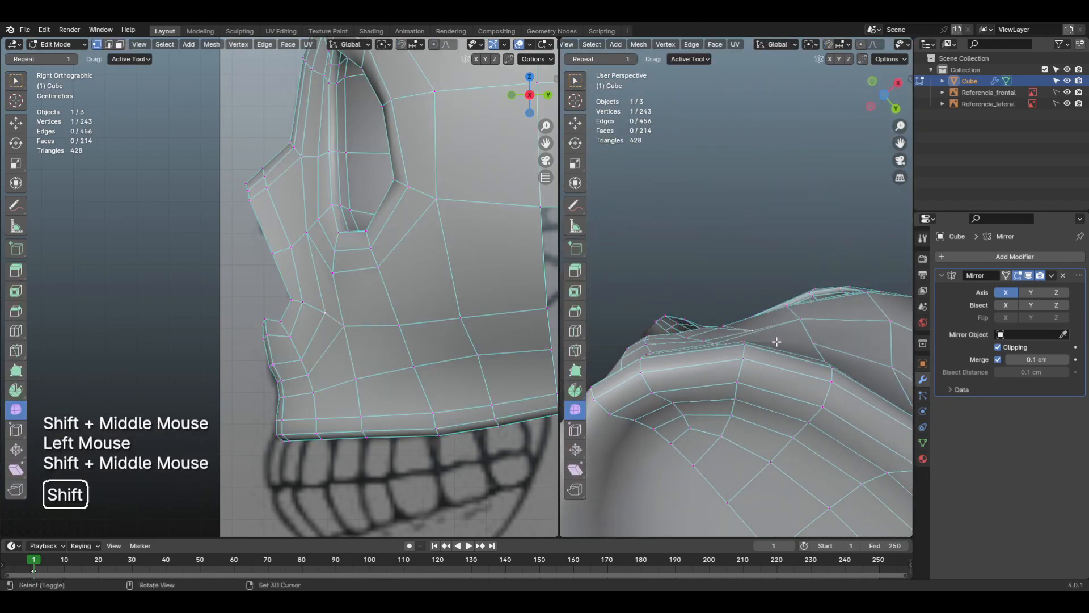
{"action": "key", "text": "g"}
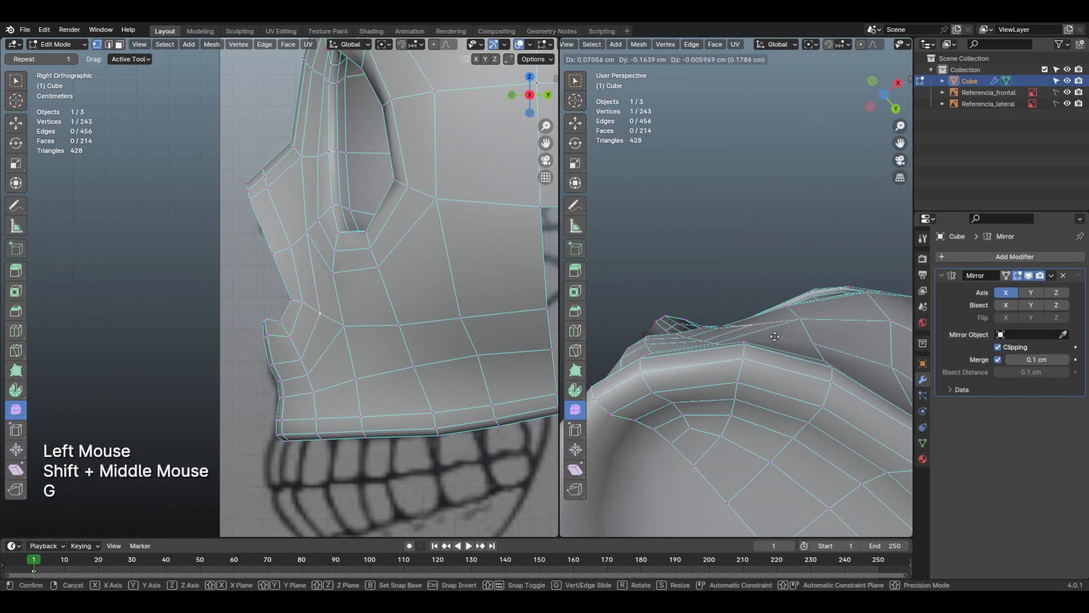
{"action": "left_click", "coordinate": [775, 336]}
{"action": "middle_click_drag", "start_coordinate": [773, 321], "coordinate": [806, 353], "text": "shift"}
{"action": "left_click", "coordinate": [793, 345]}
{"action": "key", "text": "g"}
{"action": "left_click", "coordinate": [821, 343]}
{"action": "middle_click_drag", "start_coordinate": [805, 353], "coordinate": [820, 432]}
Step: Raise the lower cheek vertex beneath the eye socket's inner corner slightly in front view
{"action": "key", "text": "KP_1"}
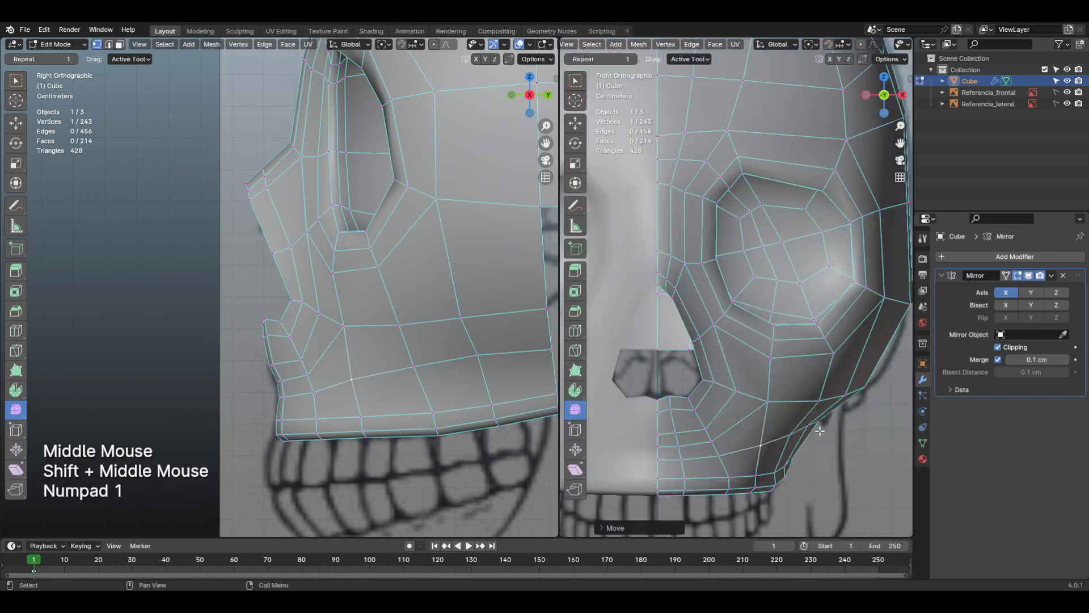
{"action": "scroll", "coordinate": [772, 363], "scroll_direction": "down", "scroll_amount": 1}
{"action": "scroll", "coordinate": [772, 360], "scroll_direction": "up", "scroll_amount": 1}
{"action": "scroll", "coordinate": [770, 366], "scroll_direction": "up", "scroll_amount": 1}
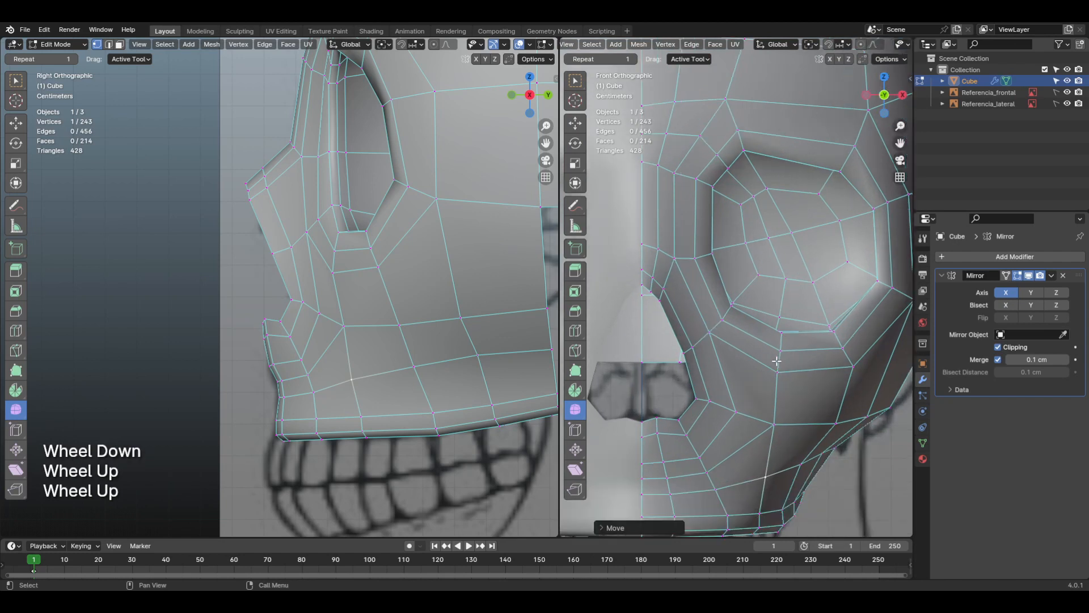
{"action": "middle_click_drag", "start_coordinate": [769, 366], "coordinate": [729, 313]}
{"action": "left_click", "coordinate": [724, 308]}
{"action": "left_click", "coordinate": [783, 343]}
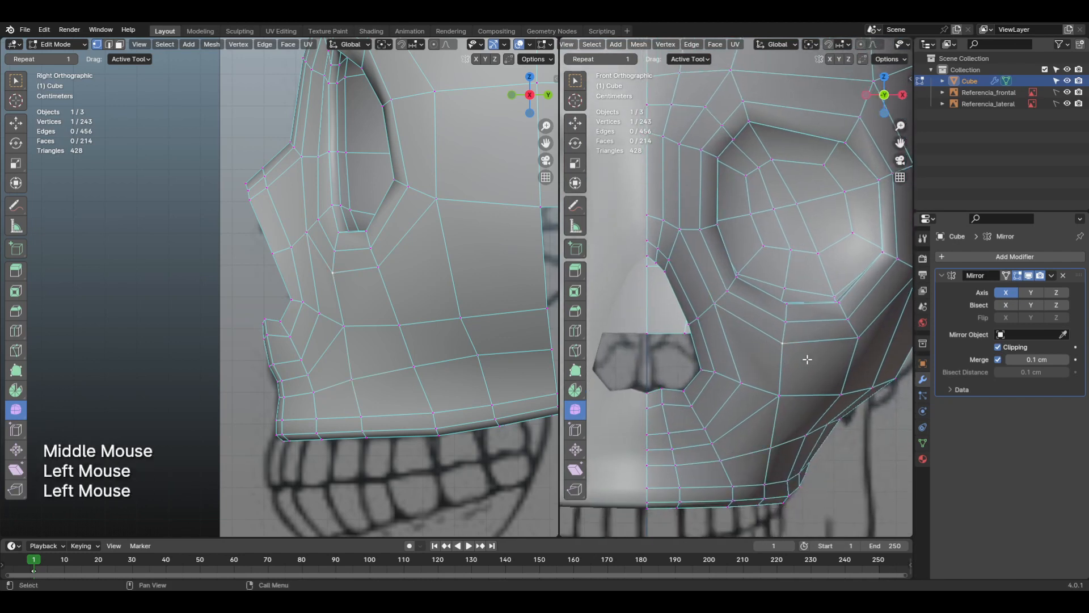
{"action": "key", "text": "g"}
{"action": "left_click", "coordinate": [807, 356]}
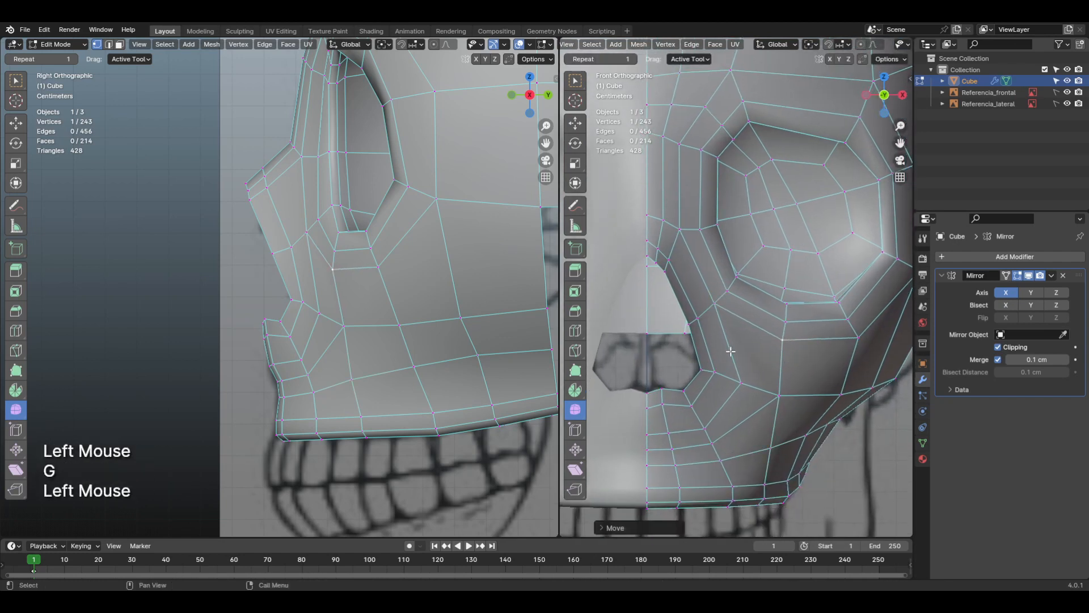
Step: Move the two vertices between the nasal opening and the eye socket's lower inner corner to even the face spacing
{"action": "left_click", "coordinate": [714, 306]}
{"action": "key", "text": "g"}
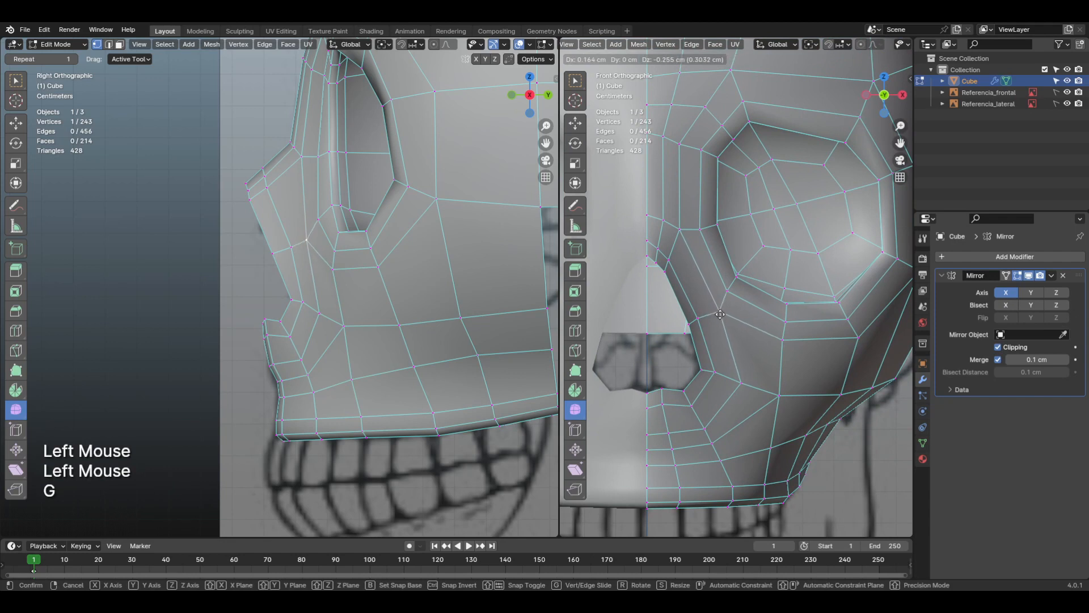
{"action": "left_click", "coordinate": [723, 309]}
{"action": "left_click", "coordinate": [728, 294]}
{"action": "key", "text": "g"}
{"action": "left_click", "coordinate": [728, 294]}
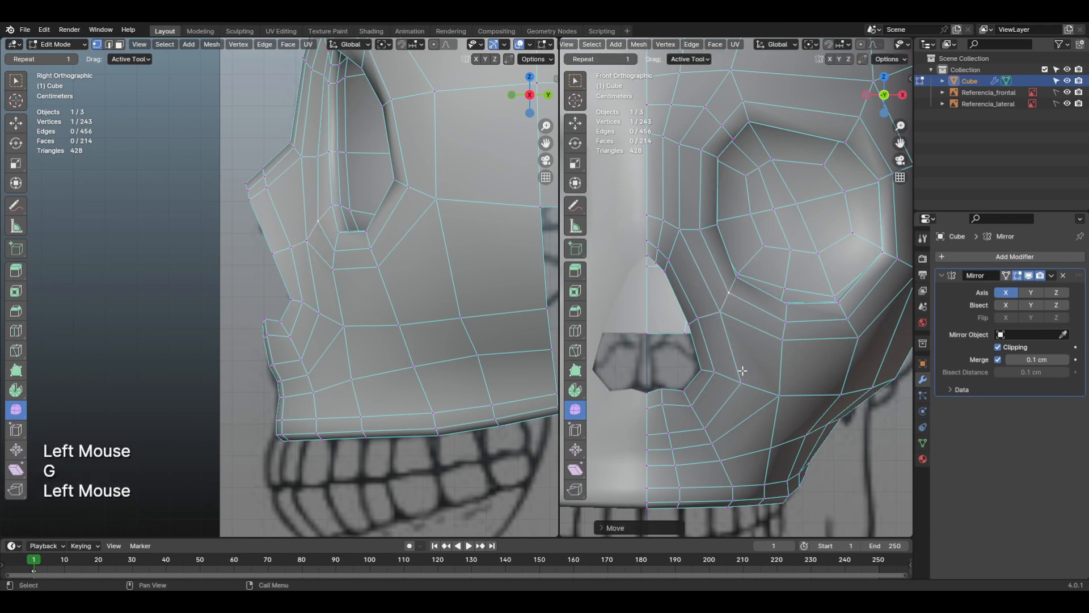
Step: Vertex-slide the vertex beside the nasal opening's lower corner towards the nose and the jaw vertex below it upward
{"action": "left_click", "coordinate": [742, 383]}
{"action": "key", "text": "g"}
{"action": "key", "text": "g"}
{"action": "left_click", "coordinate": [737, 381]}
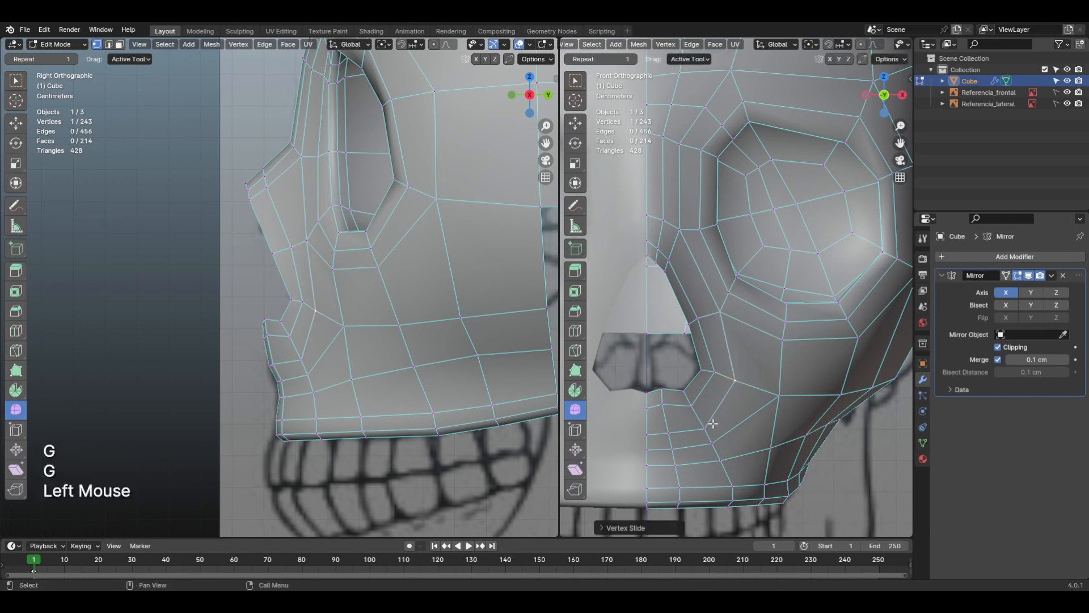
{"action": "left_click", "coordinate": [710, 423]}
{"action": "key", "text": "g"}
Step: Vertex-slide the midline vertex and its neighbour in the jaw row under the nasal opening upward
{"action": "key", "text": "g"}
{"action": "left_click", "coordinate": [708, 418]}
{"action": "left_click", "coordinate": [671, 433]}
{"action": "key", "text": "g"}
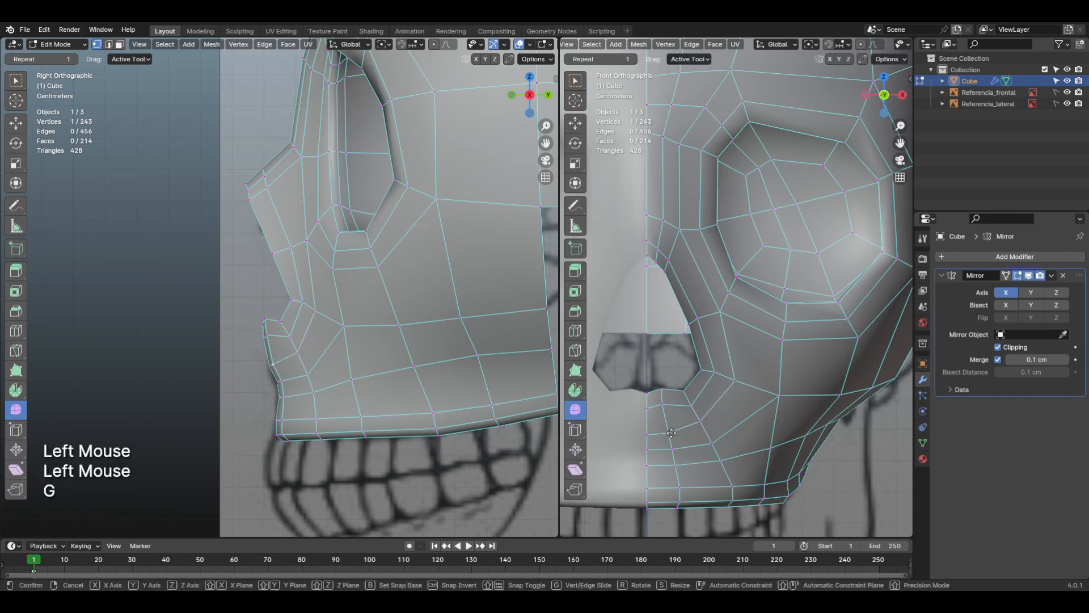
{"action": "key", "text": "g"}
{"action": "left_click", "coordinate": [642, 432]}
{"action": "left_click", "coordinate": [641, 431]}
{"action": "key", "text": "g"}
Step: Vertex-slide the vertex between nose and eye socket and the neighbouring vertex on the nasal opening's side loop
{"action": "key", "text": "g"}
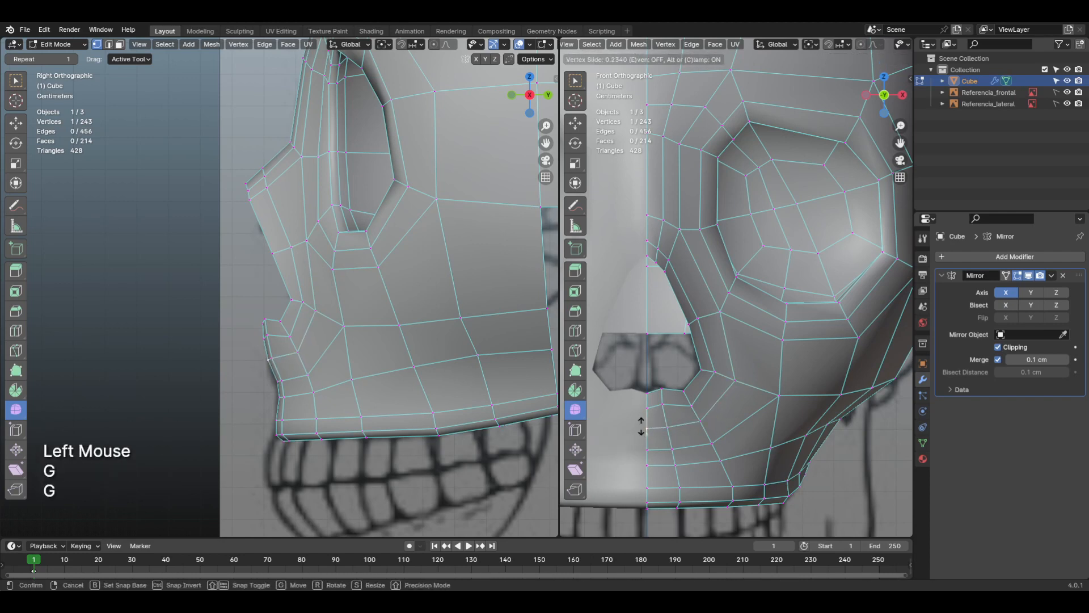
{"action": "left_click", "coordinate": [641, 426]}
{"action": "key", "text": "g"}
{"action": "key", "text": "g"}
{"action": "left_click", "coordinate": [667, 421]}
{"action": "left_click", "coordinate": [722, 317]}
{"action": "key", "text": "g"}
{"action": "key", "text": "g"}
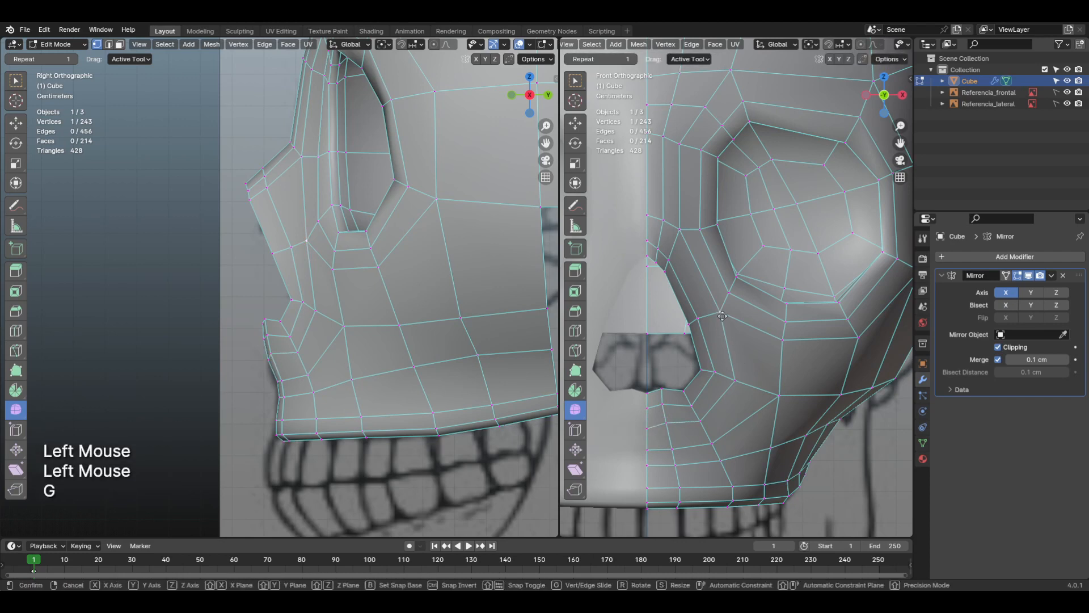
{"action": "left_click", "coordinate": [719, 317]}
Step: Vertex-slide the cheek vertex under the eye socket and the vertex between it and the nose along their edges
{"action": "key", "text": "g"}
{"action": "key", "text": "g"}
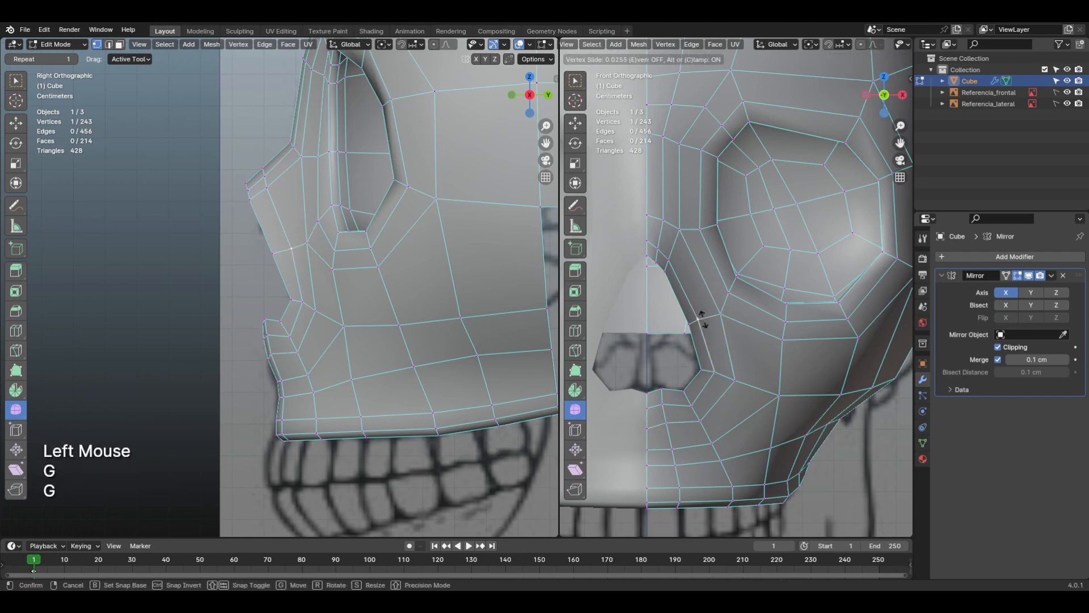
{"action": "left_click", "coordinate": [703, 318]}
{"action": "left_click", "coordinate": [775, 339]}
{"action": "key", "text": "g"}
{"action": "key", "text": "g"}
{"action": "left_click", "coordinate": [780, 338]}
{"action": "left_click", "coordinate": [717, 314]}
{"action": "key", "text": "g"}
{"action": "key", "text": "g"}
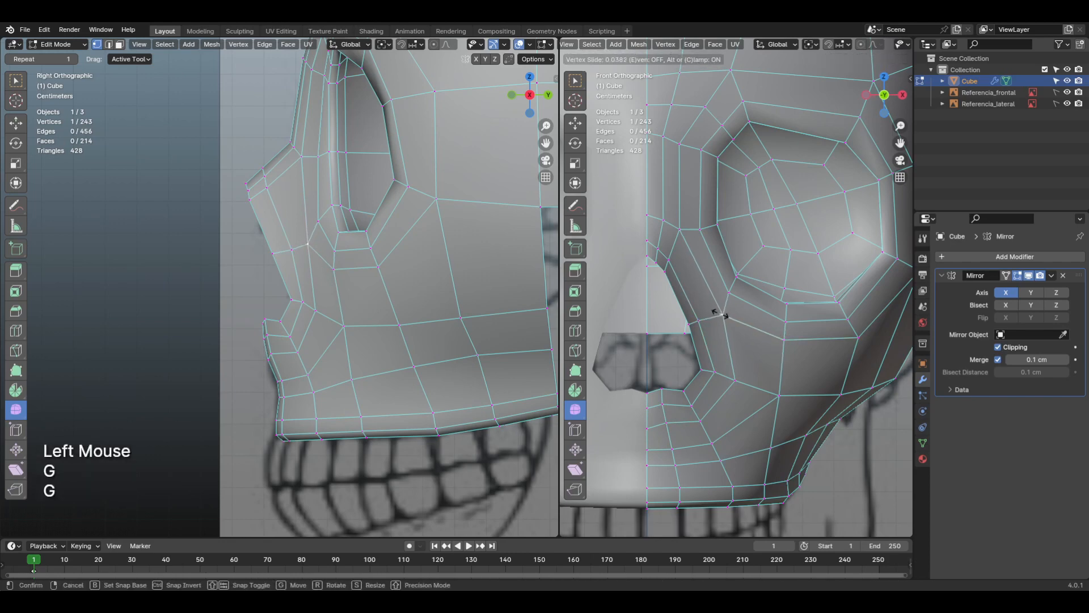
{"action": "left_click", "coordinate": [720, 314]}
Step: Vertex-slide the two rear vertices of the upper jaw row along their vertical edges to straighten the row
{"action": "middle_click_drag", "start_coordinate": [784, 384], "coordinate": [751, 318], "text": "shift"}
{"action": "scroll", "coordinate": [766, 334], "scroll_direction": "down", "scroll_amount": 2}
{"action": "middle_click_drag", "start_coordinate": [785, 355], "coordinate": [774, 383], "text": "shift"}
{"action": "left_click", "coordinate": [790, 399]}
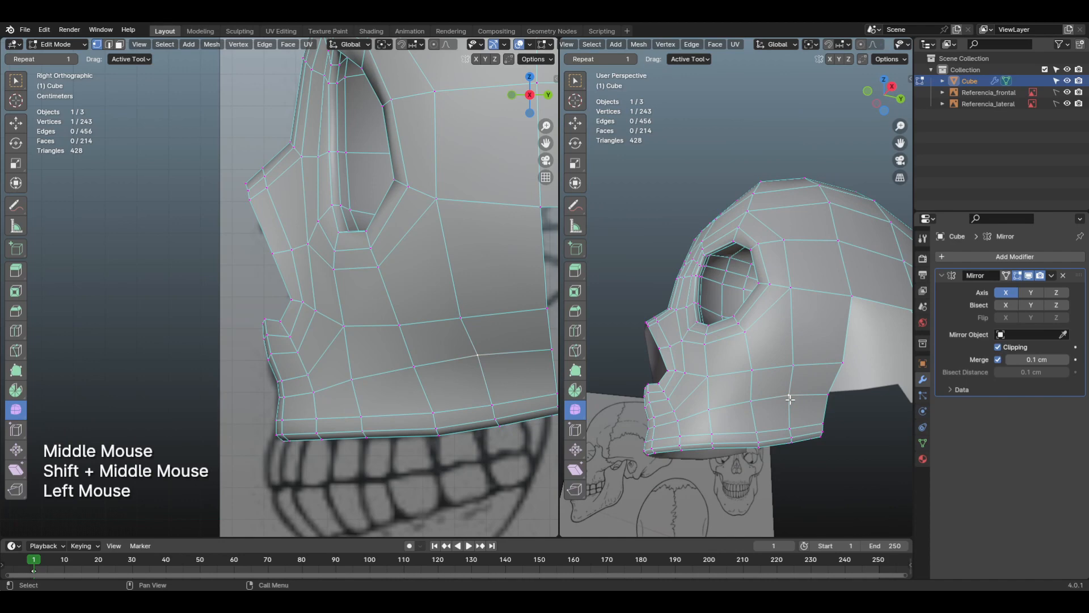
{"action": "key", "text": "g"}
{"action": "key", "text": "g"}
{"action": "left_click", "coordinate": [790, 400]}
{"action": "left_click", "coordinate": [753, 403]}
{"action": "key", "text": "g"}
{"action": "key", "text": "g"}
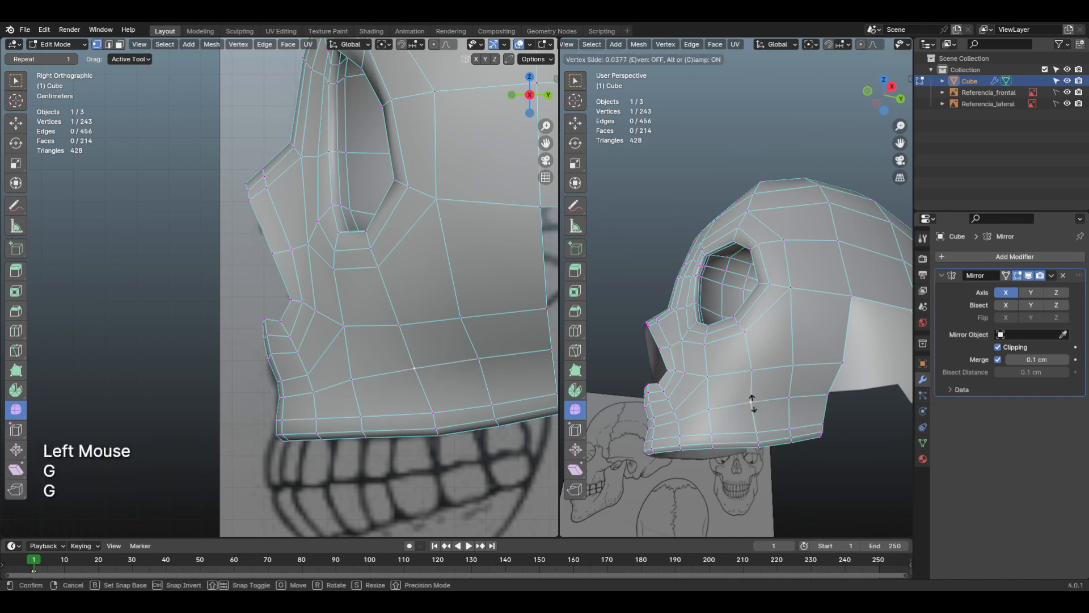
{"action": "left_click", "coordinate": [752, 403]}
Step: Add a centred loop cut across the cheek below the eye socket and move it slightly outward in front view
{"action": "key", "text": "KP_1"}
{"action": "middle_click_drag", "start_coordinate": [750, 394], "coordinate": [788, 379], "text": "shift"}
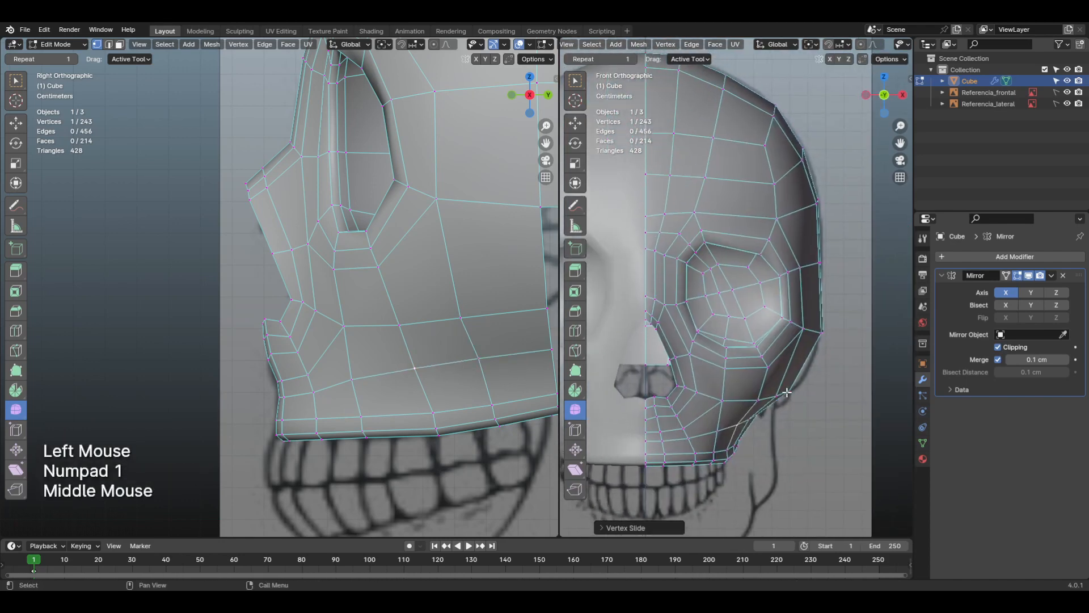
{"action": "scroll", "coordinate": [793, 377], "scroll_direction": "down", "scroll_amount": 2}
{"action": "scroll", "coordinate": [783, 358], "scroll_direction": "up", "scroll_amount": 2}
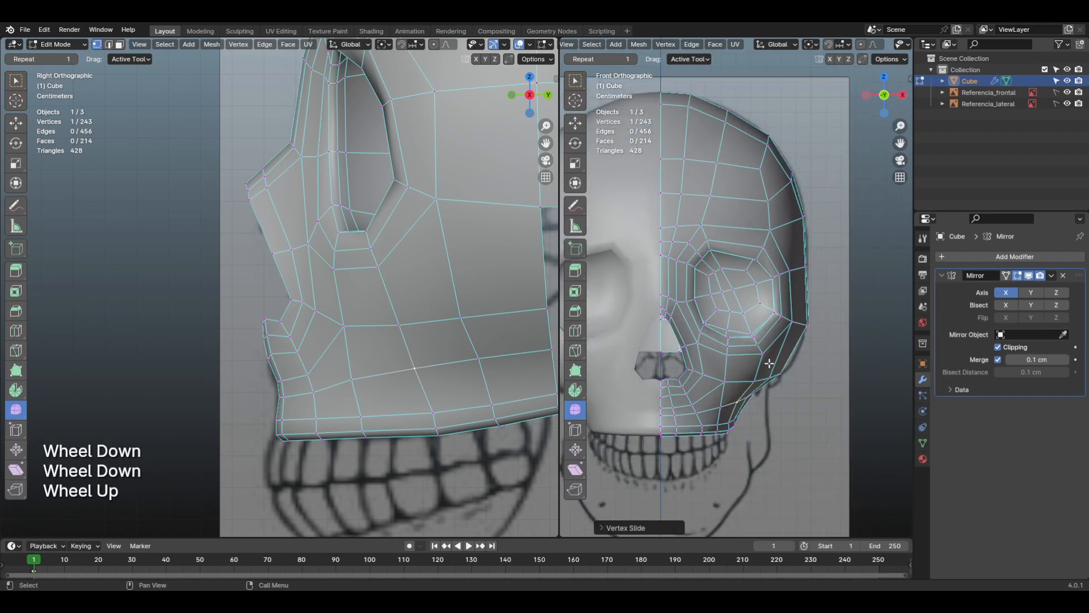
{"action": "key", "text": "ctrl+r"}
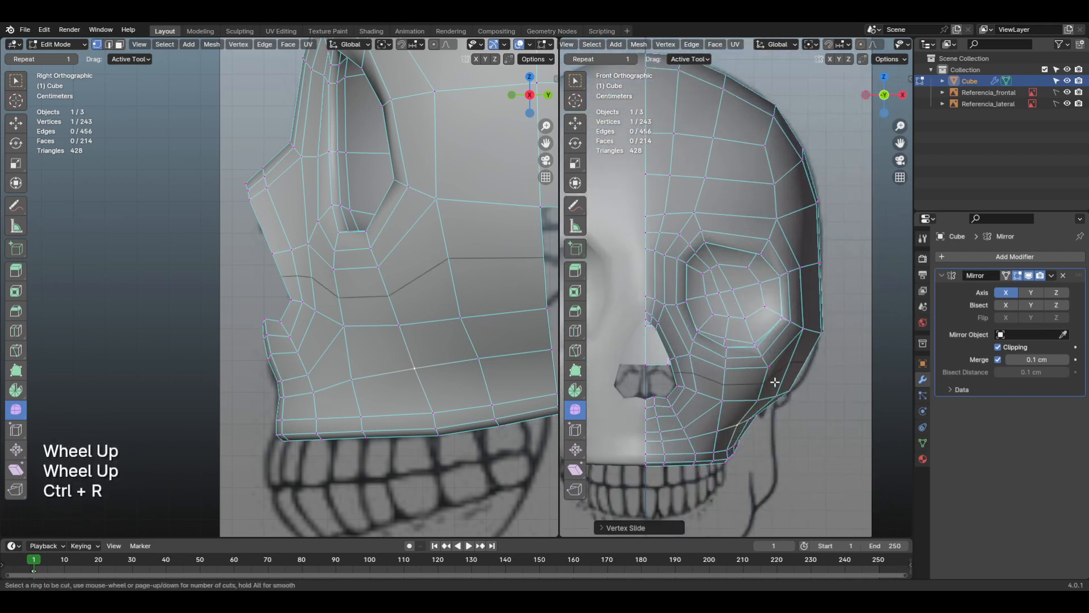
{"action": "left_click", "coordinate": [776, 382]}
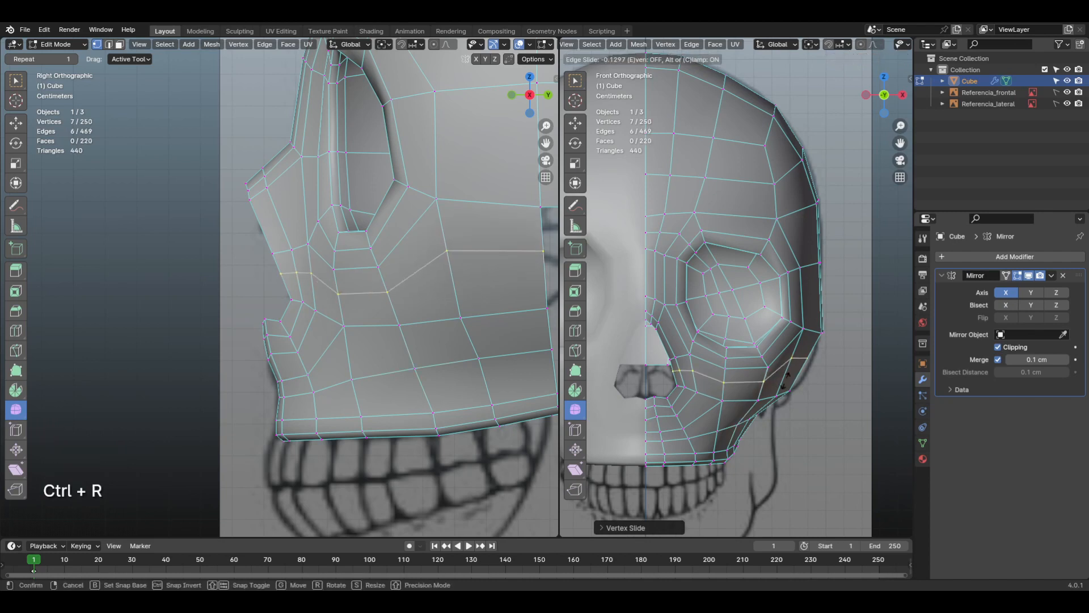
{"action": "left_click", "coordinate": [795, 389]}
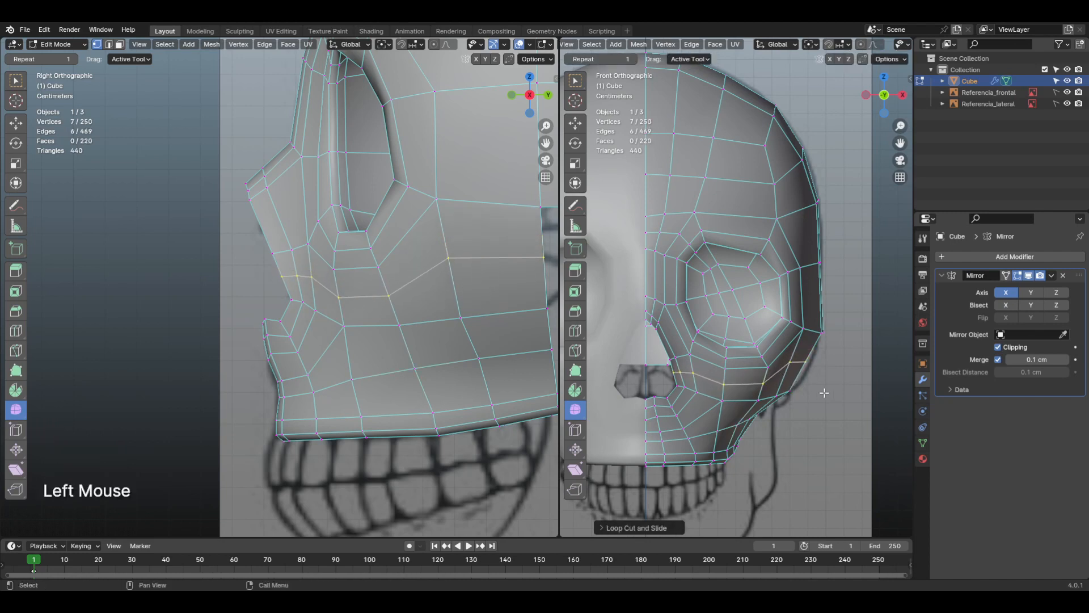
{"action": "key", "text": "g"}
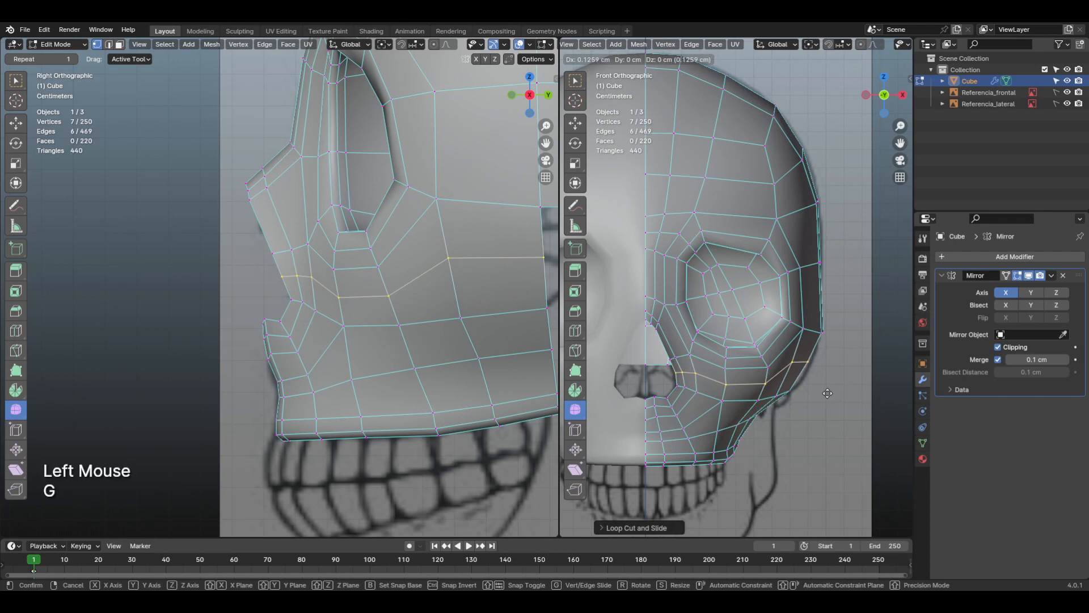
{"action": "left_click", "coordinate": [830, 394]}
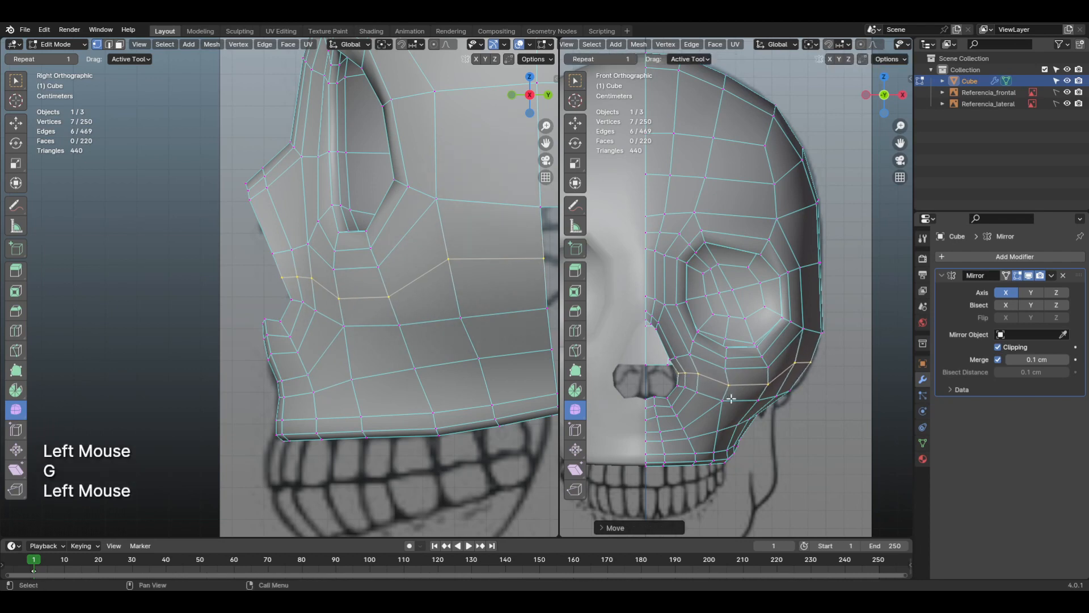
{"action": "middle_click_drag", "start_coordinate": [731, 398], "coordinate": [762, 383]}
{"action": "key", "text": "3"}
{"action": "left_click", "coordinate": [708, 356], "text": "alt"}
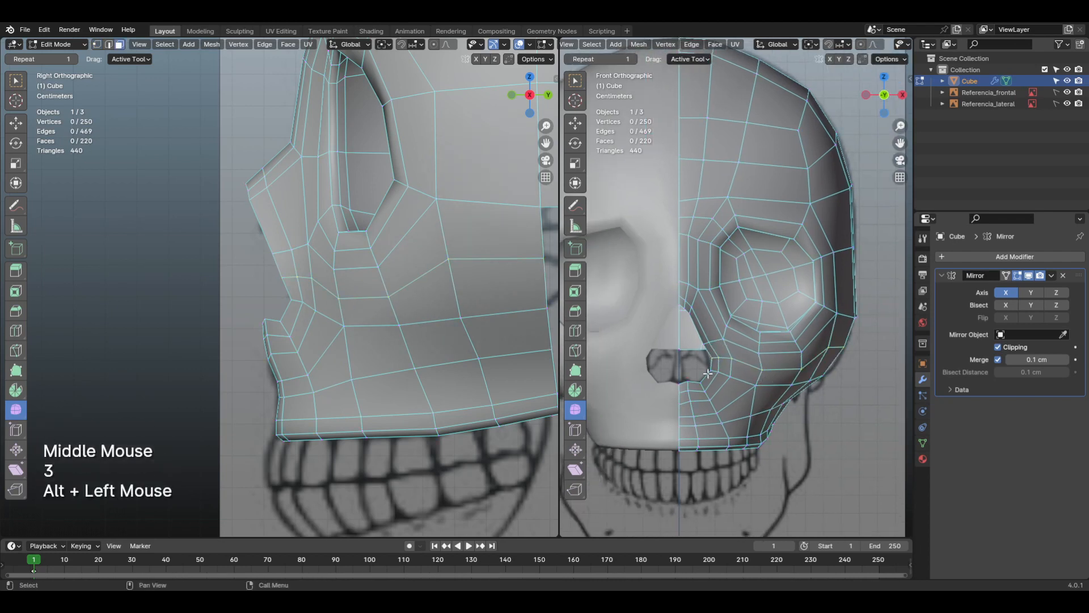
{"action": "left_click", "coordinate": [710, 355], "text": "alt"}
{"action": "left_click", "coordinate": [709, 374], "text": "alt"}
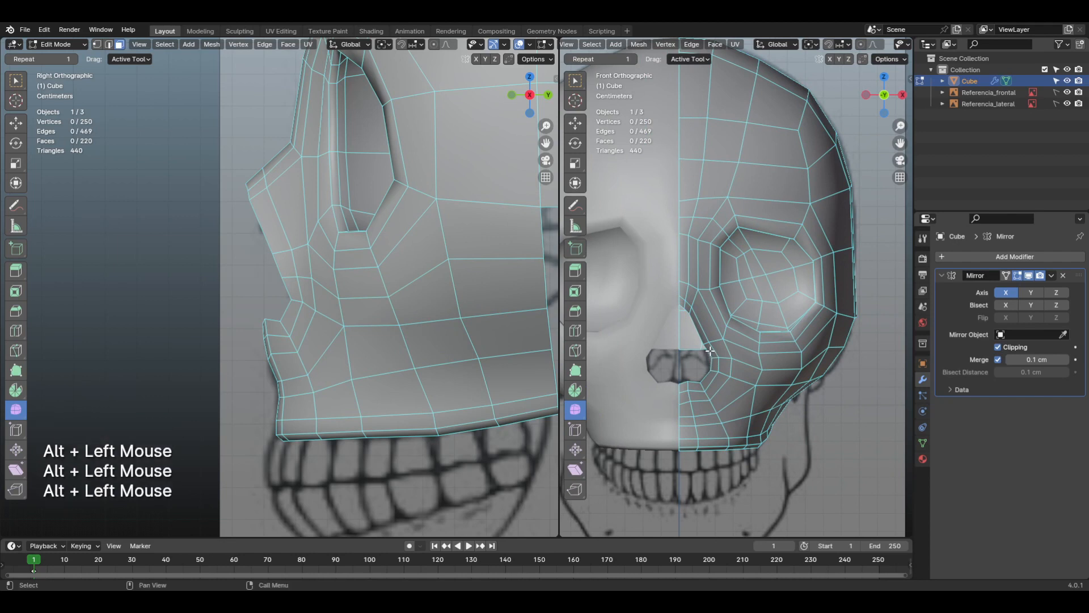
{"action": "left_click", "coordinate": [705, 339]}
{"action": "key", "text": "2"}
{"action": "left_click", "coordinate": [704, 340], "text": "alt"}
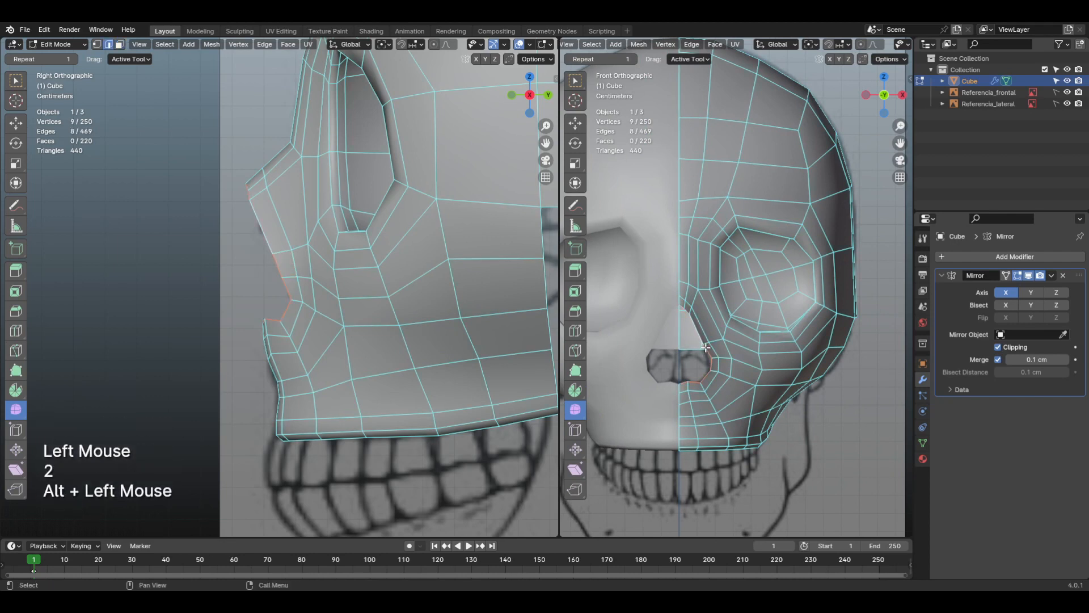
{"action": "scroll", "coordinate": [737, 367], "scroll_direction": "up", "scroll_amount": 2}
Step: Undo the recent selections, the outward move and the loop cut across the cheek
{"action": "key", "text": "ctrl+z"}
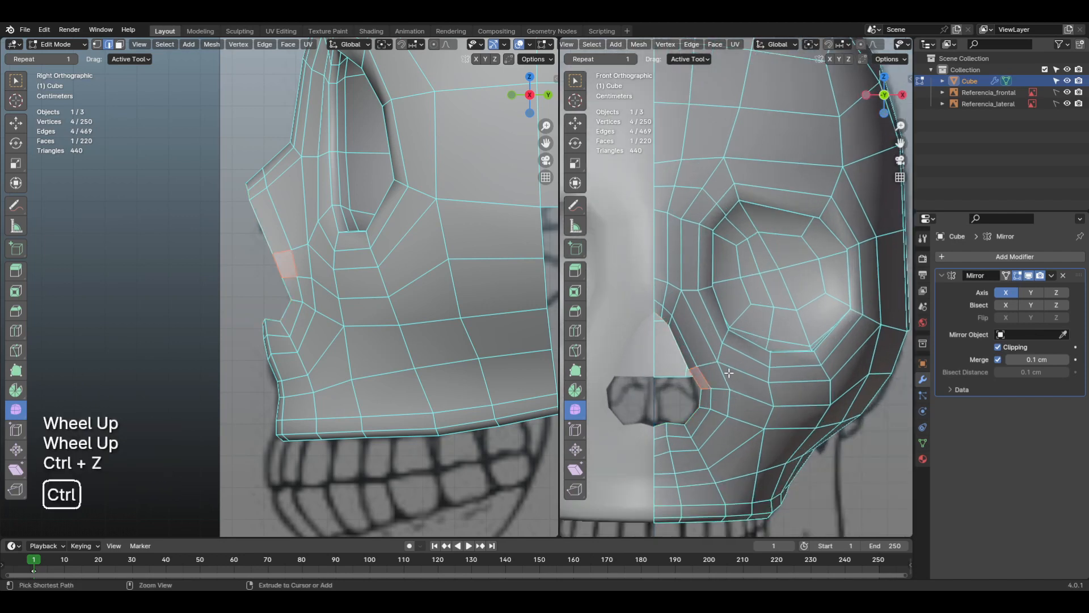
{"action": "key", "text": "ctrl+z"}
{"action": "key", "text": "ctrl+z"}
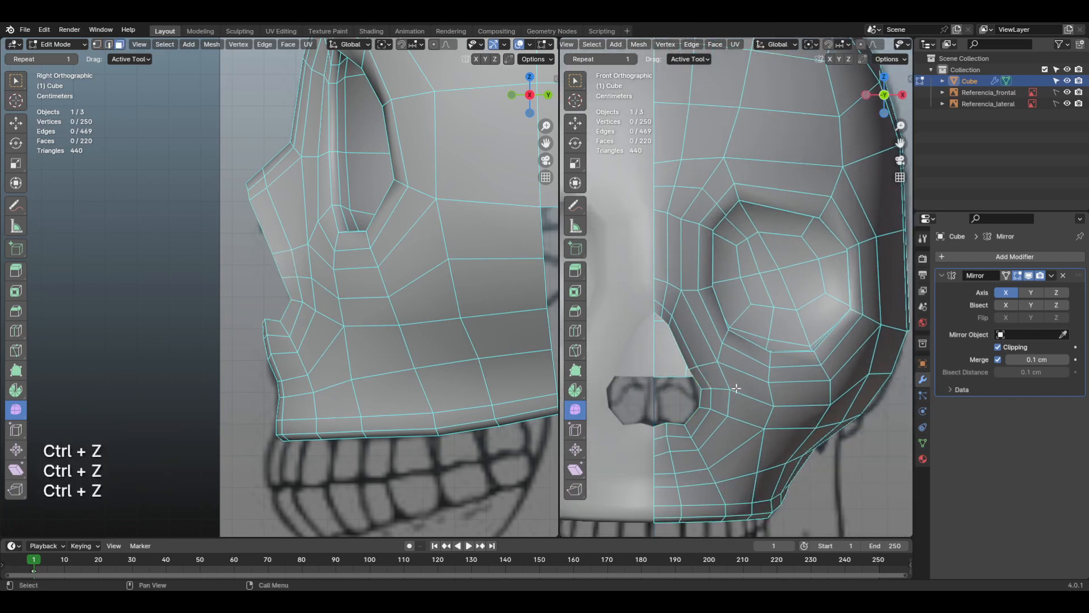
{"action": "left_click", "coordinate": [733, 385]}
{"action": "key", "text": "ctrl+z"}
{"action": "key", "text": "ctrl+z"}
{"action": "key", "text": "ctrl+z"}
{"action": "key", "text": "ctrl+z"}
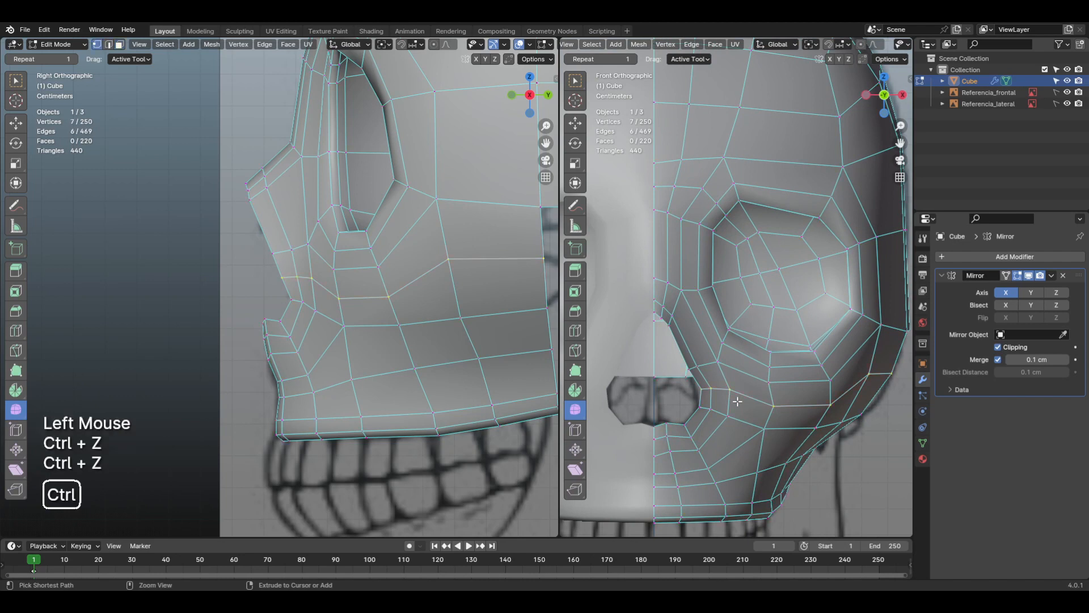
Step: Add a centred loop cut across the cheek, running from the side of the nasal opening to below the eye socket's outer corner
{"action": "key", "text": "2"}
{"action": "left_click", "coordinate": [697, 390], "text": "alt"}
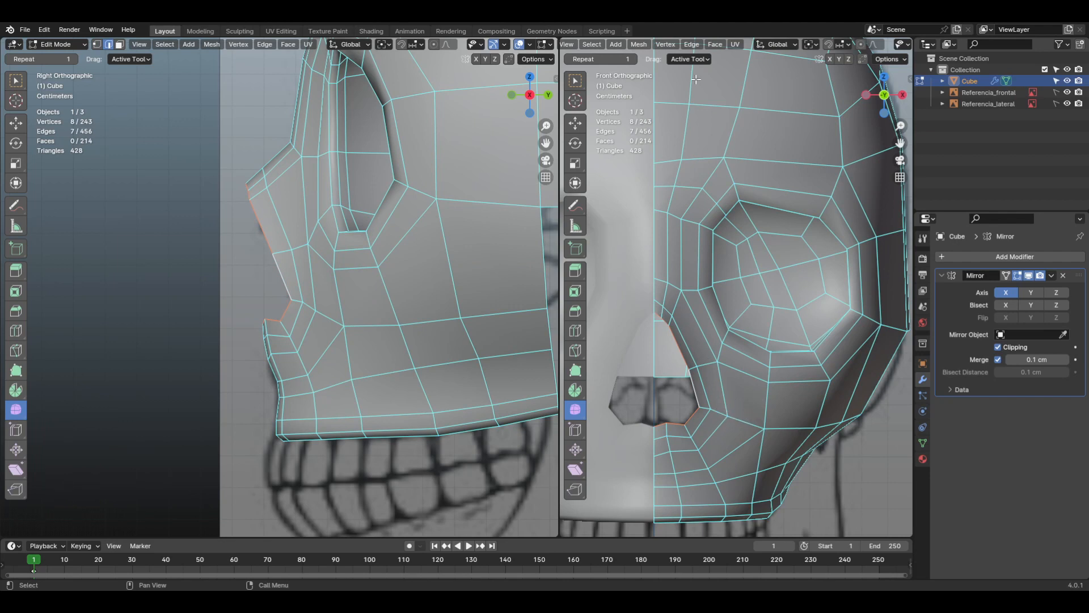
{"action": "middle_click_drag", "start_coordinate": [670, 311], "coordinate": [682, 362]}
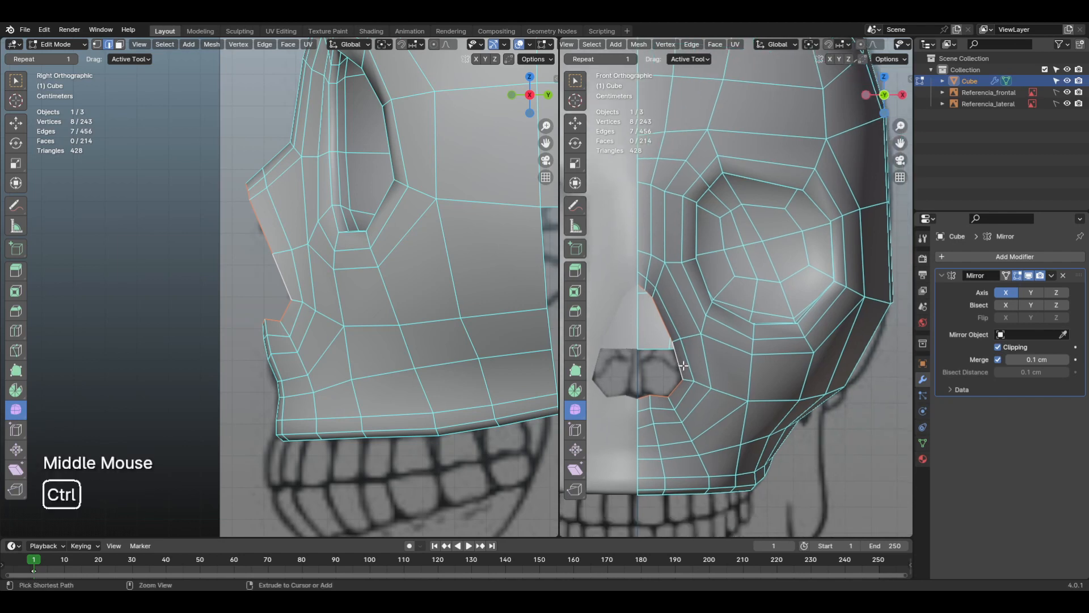
{"action": "key", "text": "ctrl+r"}
{"action": "left_click", "coordinate": [684, 364]}
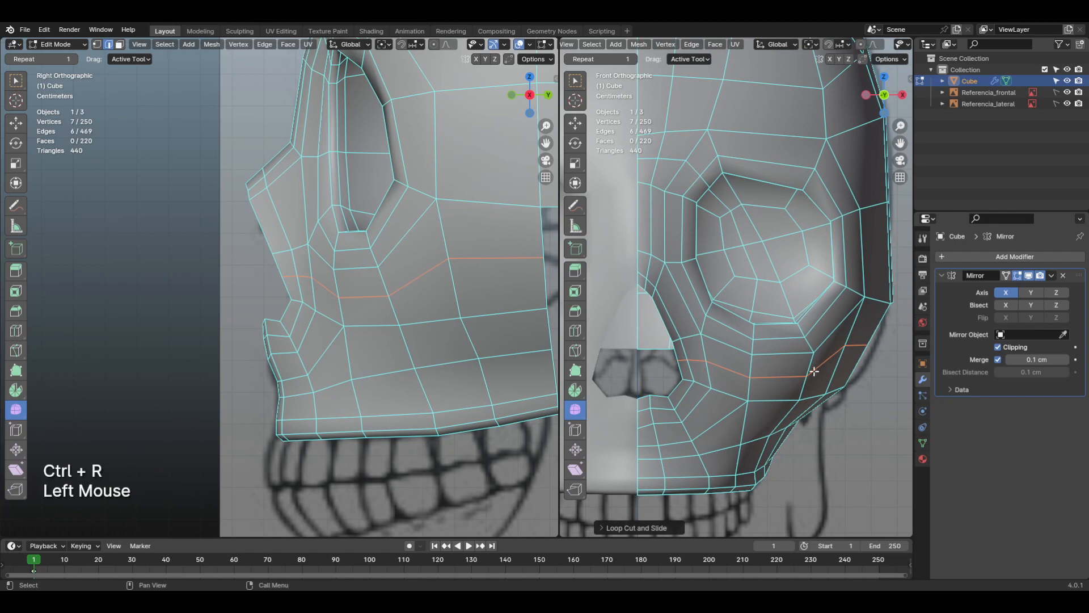
Step: Move the new loop's two outermost vertices outward and down about 0.45 cm with smooth proportional editing, size about 2.67 cm
{"action": "key", "text": "1"}
{"action": "left_click", "coordinate": [845, 348]}
{"action": "left_click", "coordinate": [866, 344], "text": "shift"}
{"action": "middle_click_drag", "start_coordinate": [866, 345], "coordinate": [815, 375]}
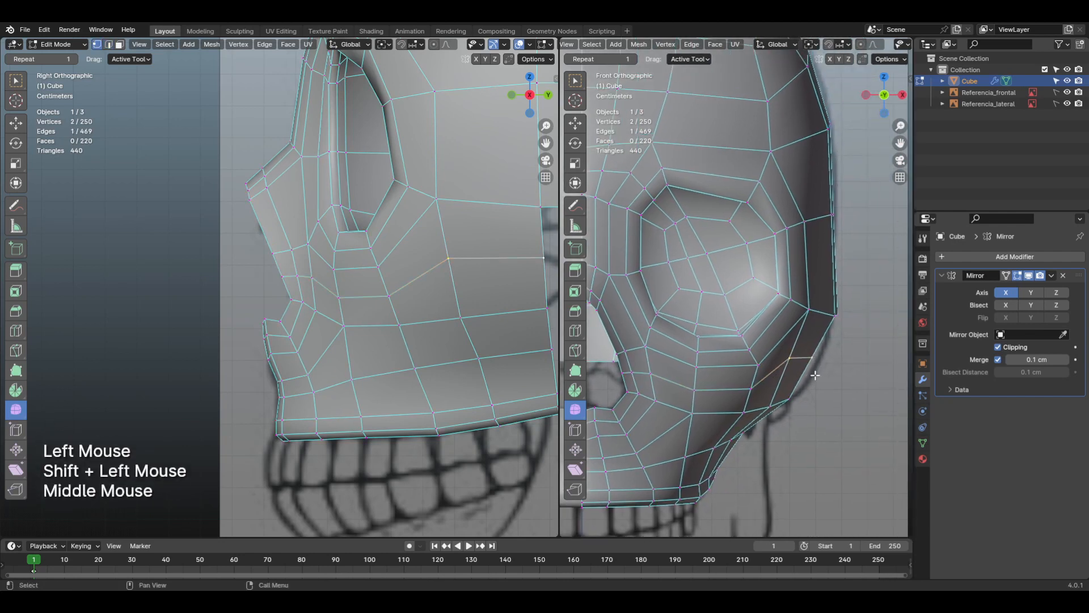
{"action": "left_click", "coordinate": [861, 45]}
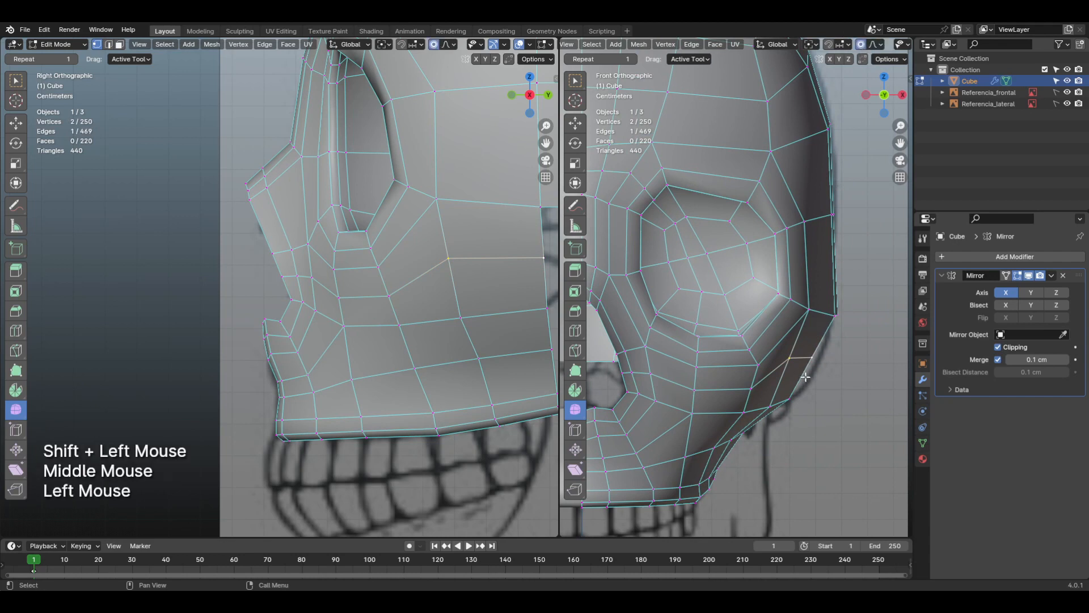
{"action": "key", "text": "g"}
{"action": "scroll", "coordinate": [809, 378], "scroll_direction": "down", "scroll_amount": 3}
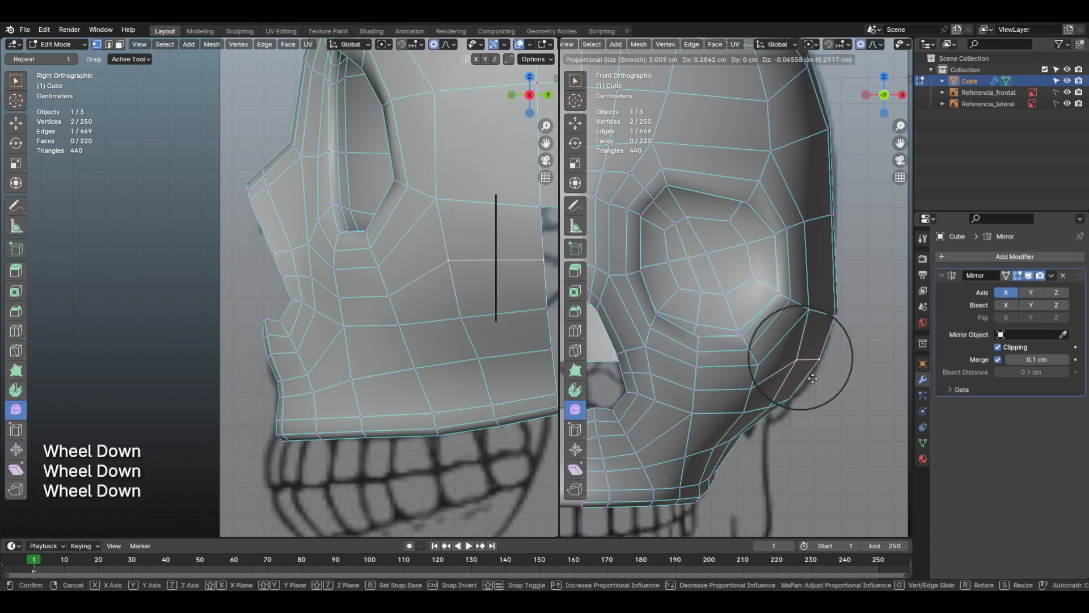
{"action": "scroll", "coordinate": [813, 379], "scroll_direction": "down", "scroll_amount": 3}
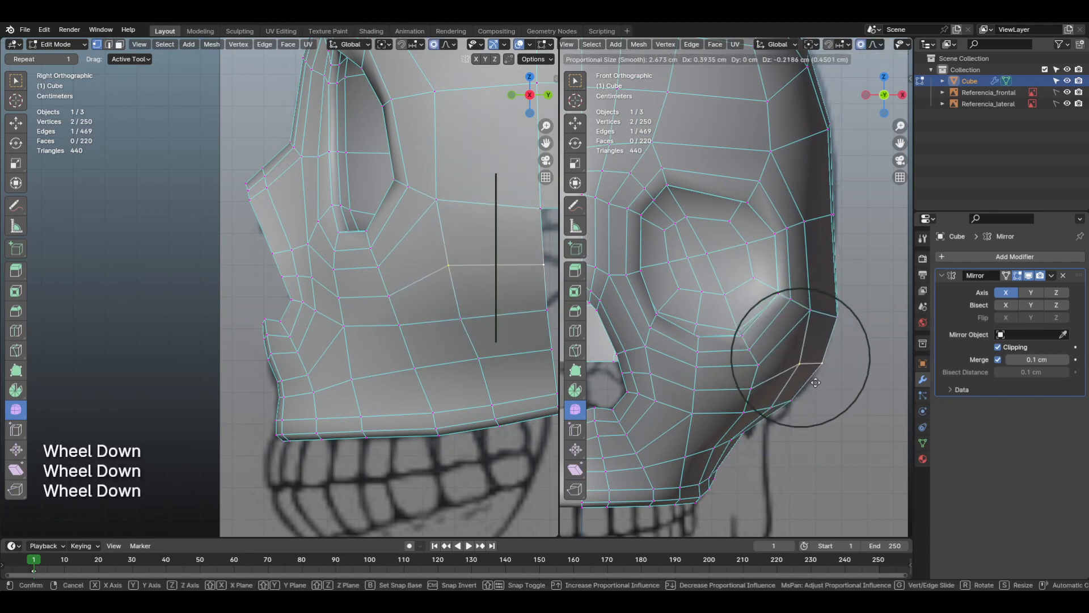
{"action": "left_click", "coordinate": [815, 383]}
Step: Lower the same two outer cheek vertices about 0.3 cm and shift them slightly inward to follow the reference outline
{"action": "left_click", "coordinate": [806, 367]}
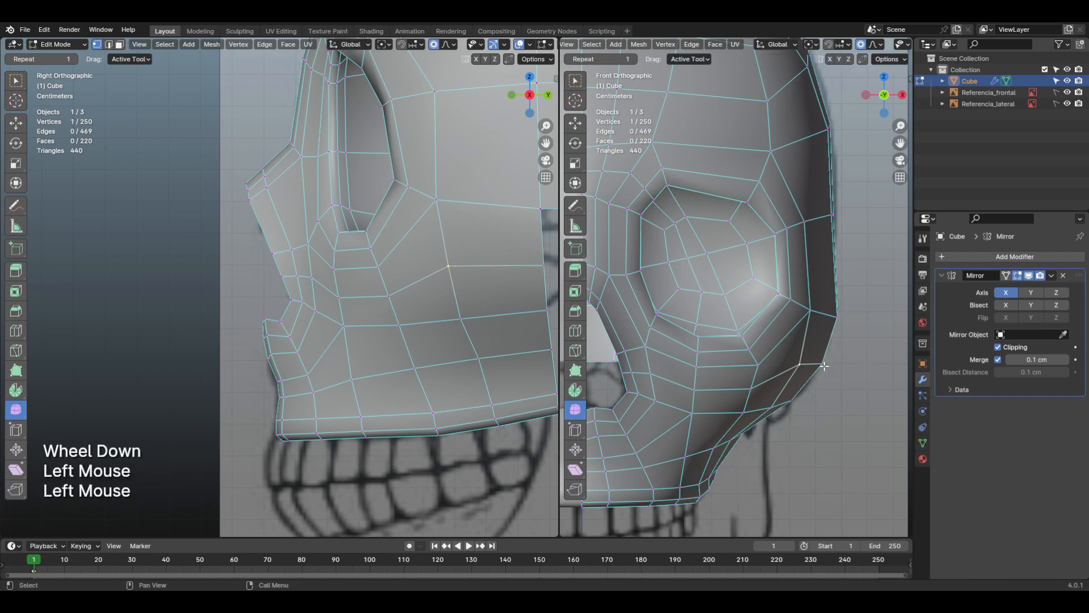
{"action": "left_click", "coordinate": [825, 367], "text": "shift"}
{"action": "key", "text": "g"}
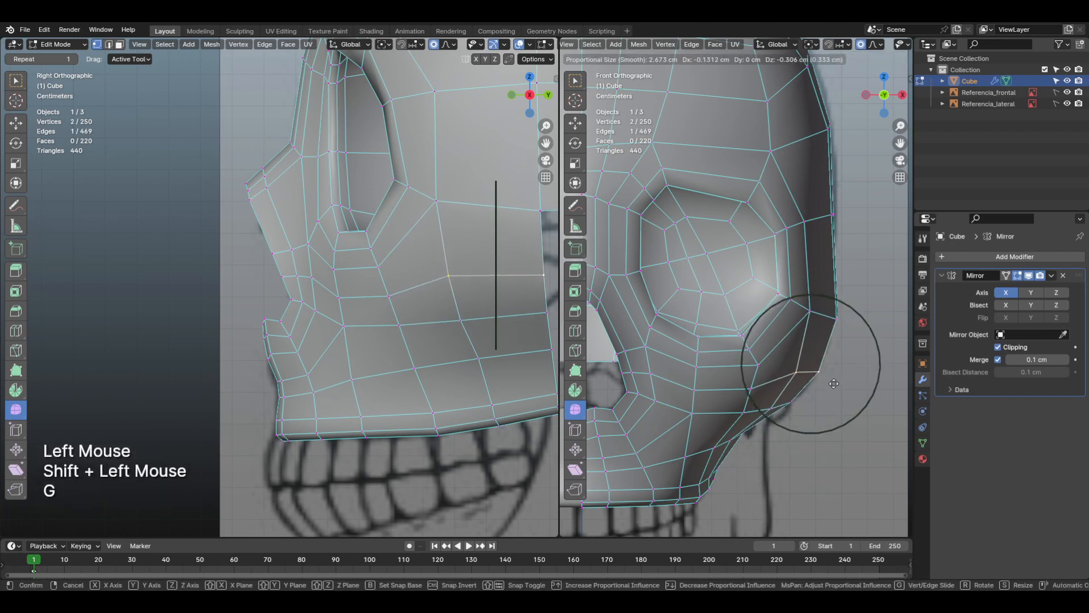
{"action": "left_click", "coordinate": [833, 383]}
{"action": "middle_click_drag", "start_coordinate": [793, 397], "coordinate": [811, 391]}
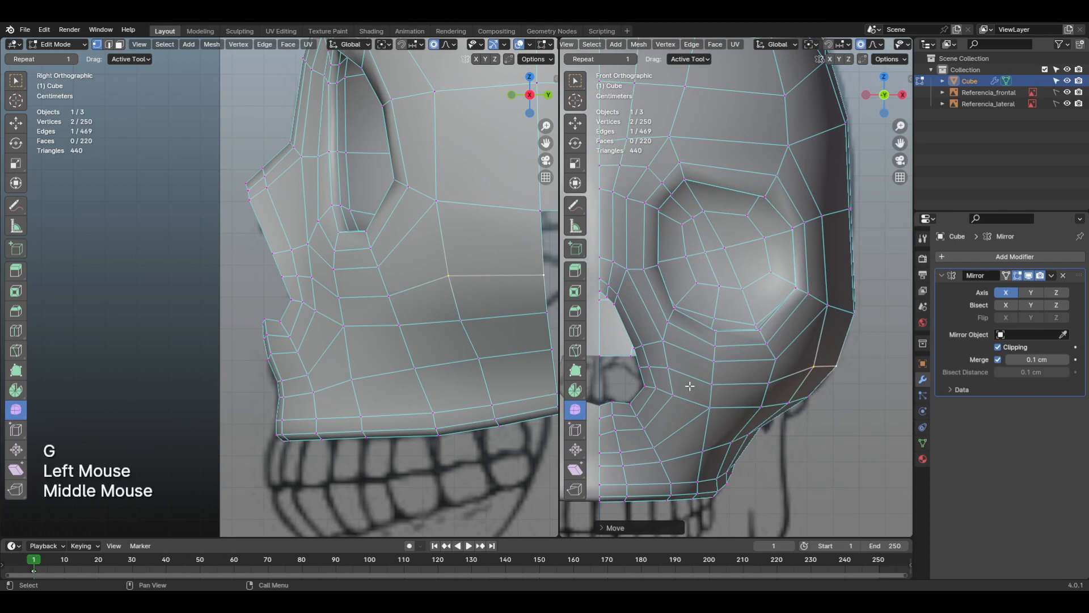
Step: Turn off proportional editing and edge-slide the upper cross edge beside the nasal opening upward in side view
{"action": "mouse_move", "coordinate": [690, 386]}
{"action": "middle_mouse_down"}
{"action": "mouse_move", "coordinate": [708, 365]}
{"action": "mouse_move", "coordinate": [706, 290]}
{"action": "mouse_move", "coordinate": [675, 382]}
{"action": "middle_mouse_up"}
{"action": "scroll", "coordinate": [710, 367], "scroll_direction": "up", "scroll_amount": 2}
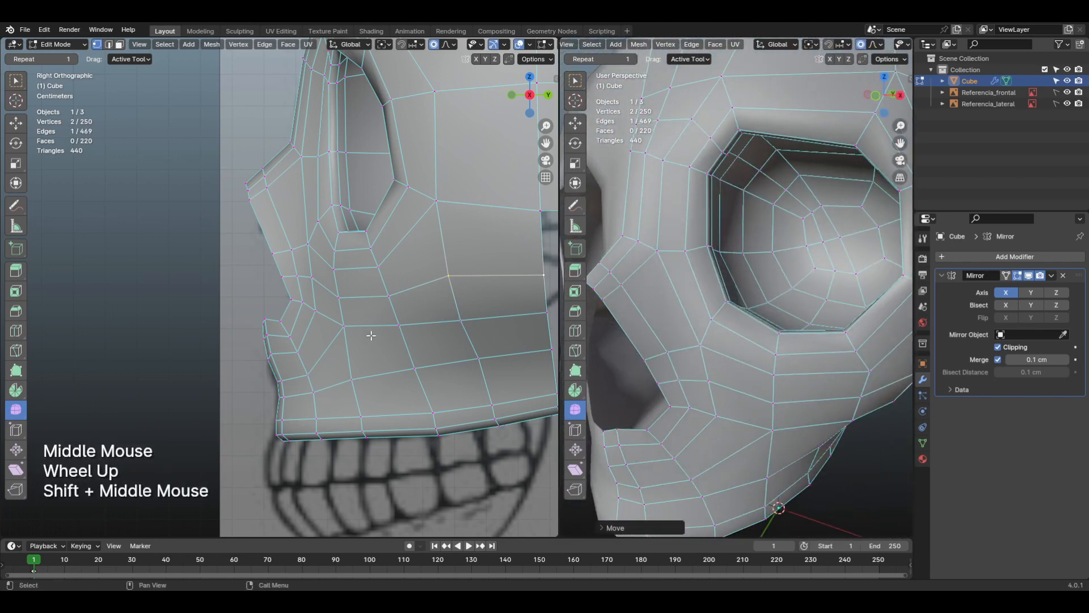
{"action": "middle_click_drag", "start_coordinate": [371, 336], "coordinate": [357, 310]}
{"action": "scroll", "coordinate": [370, 309], "scroll_direction": "up", "scroll_amount": 2}
{"action": "left_click", "coordinate": [434, 44]}
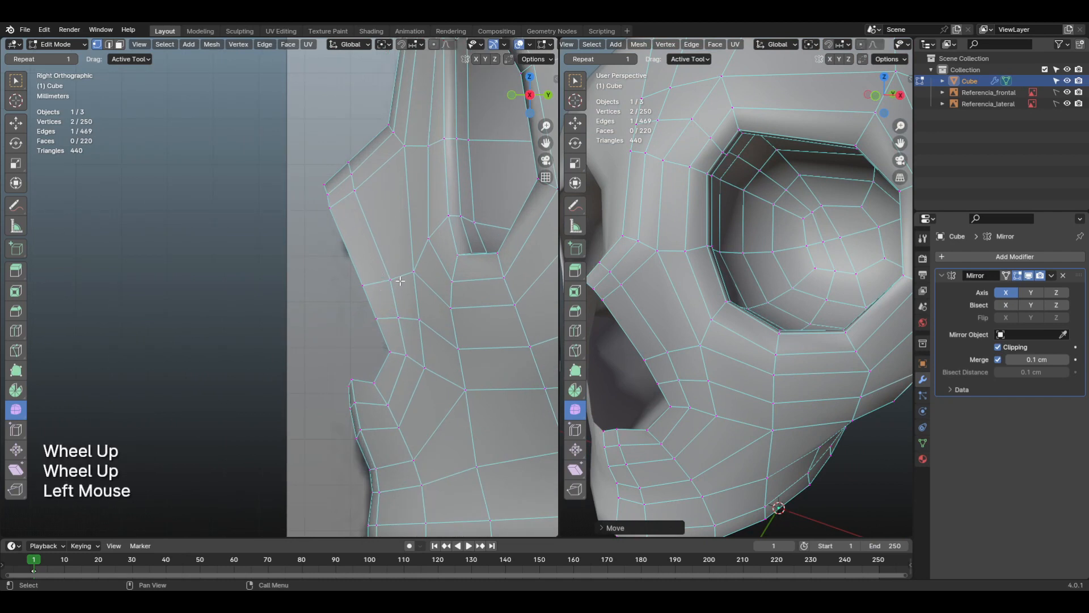
{"action": "key", "text": "2"}
{"action": "left_click", "coordinate": [382, 285]}
{"action": "key", "text": "g"}
{"action": "key", "text": "g"}
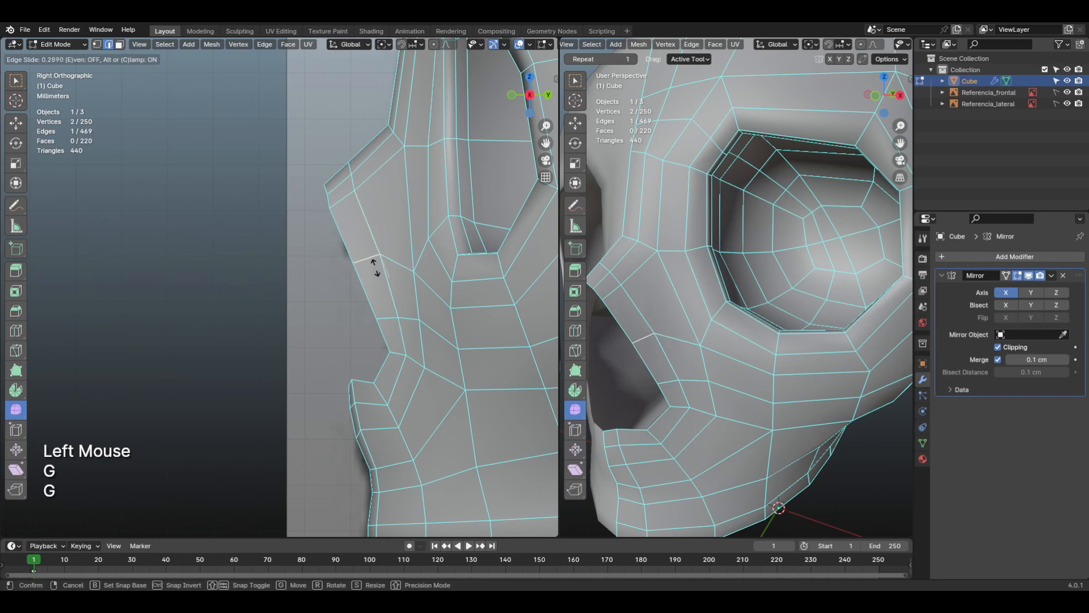
{"action": "left_click", "coordinate": [374, 263]}
Step: Edge-slide the next cross edge below it on the nasal opening's side slightly upward
{"action": "left_click", "coordinate": [389, 316]}
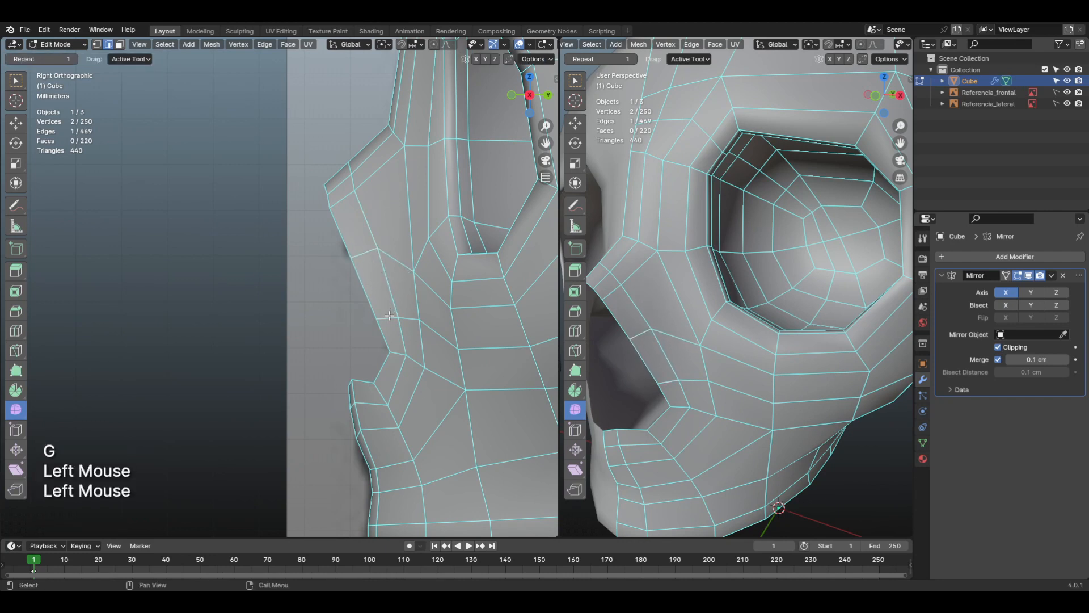
{"action": "key", "text": "g"}
{"action": "key", "text": "g"}
{"action": "left_click", "coordinate": [385, 305]}
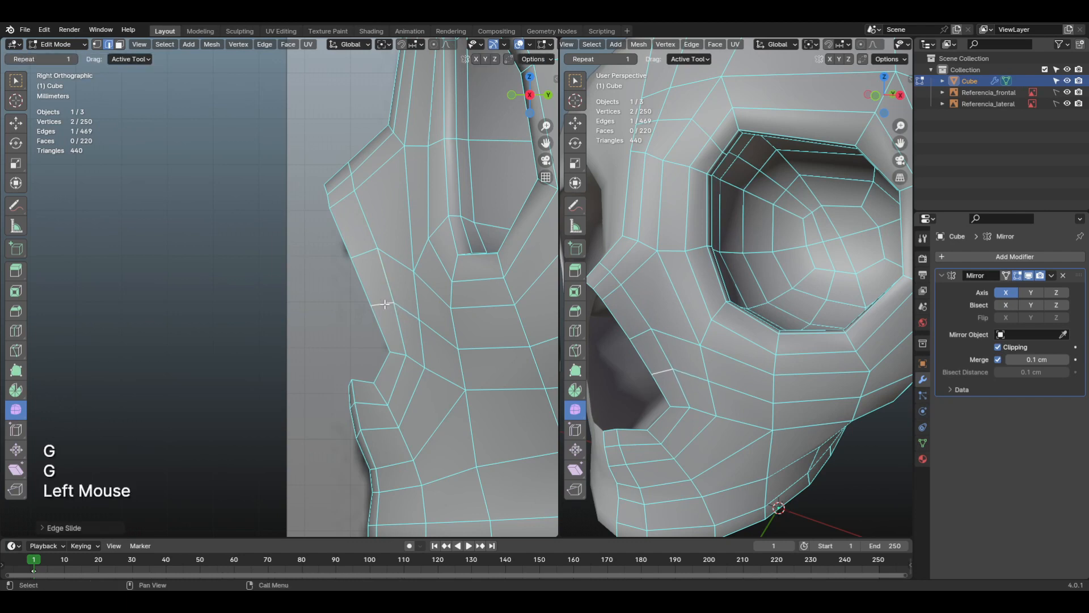
Step: Vertex-slide the vertex between the nasal opening and the eye socket slightly upward to line up with the moved upper edge
{"action": "key", "text": "1"}
{"action": "left_click", "coordinate": [436, 282]}
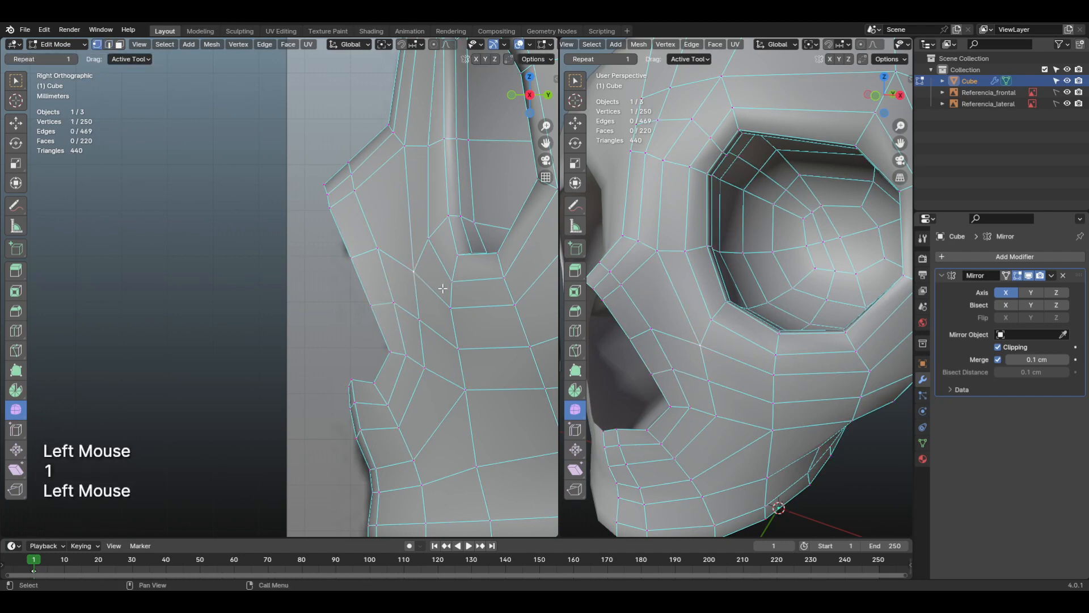
{"action": "key", "text": "g"}
{"action": "key", "text": "g"}
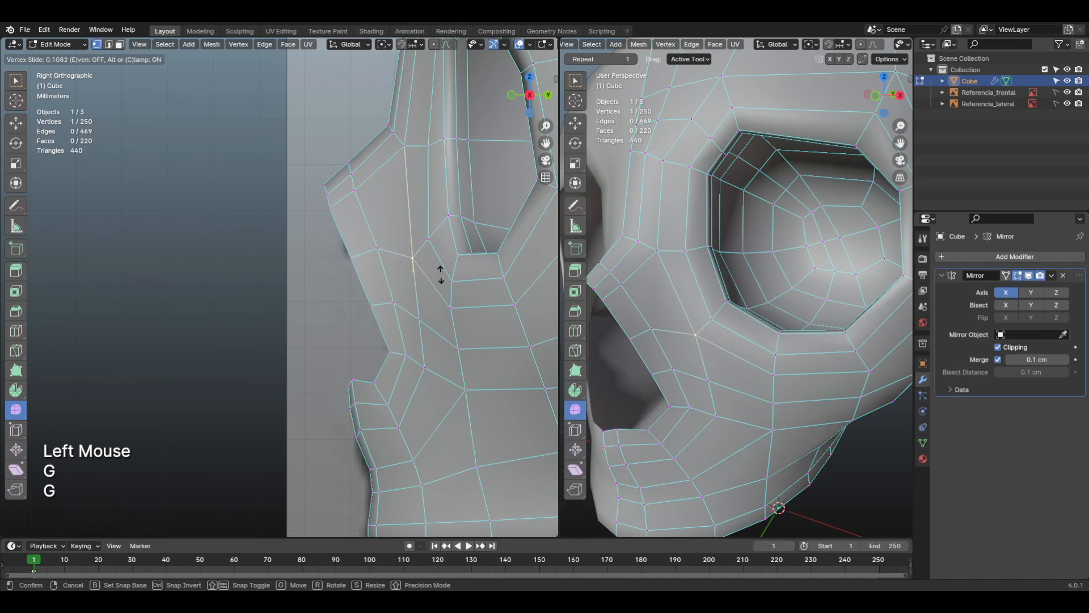
{"action": "left_click", "coordinate": [440, 274]}
{"action": "middle_click_drag", "start_coordinate": [709, 362], "coordinate": [752, 351], "text": "shift"}
{"action": "key", "text": "KP_1"}
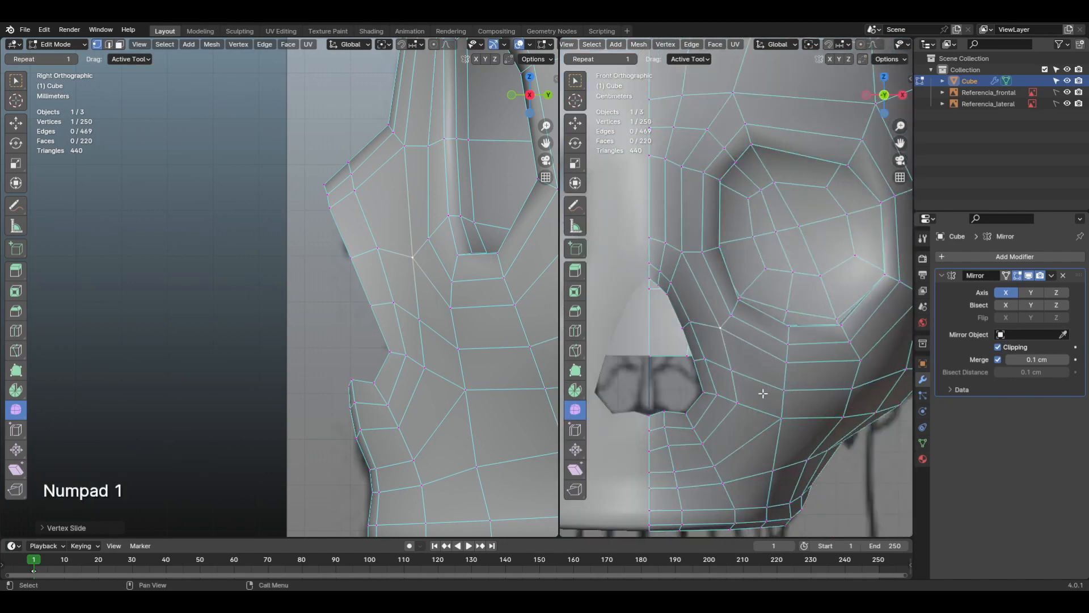
{"action": "middle_click_drag", "start_coordinate": [744, 403], "coordinate": [742, 366]}
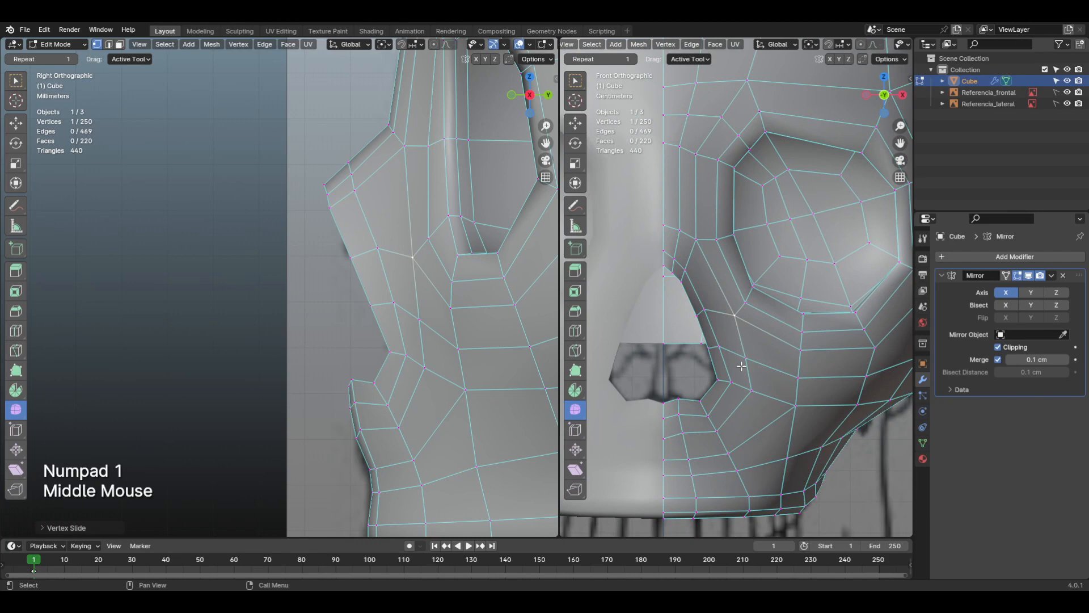
{"action": "left_click", "coordinate": [736, 318]}
{"action": "key", "text": "g"}
{"action": "key", "text": "g"}
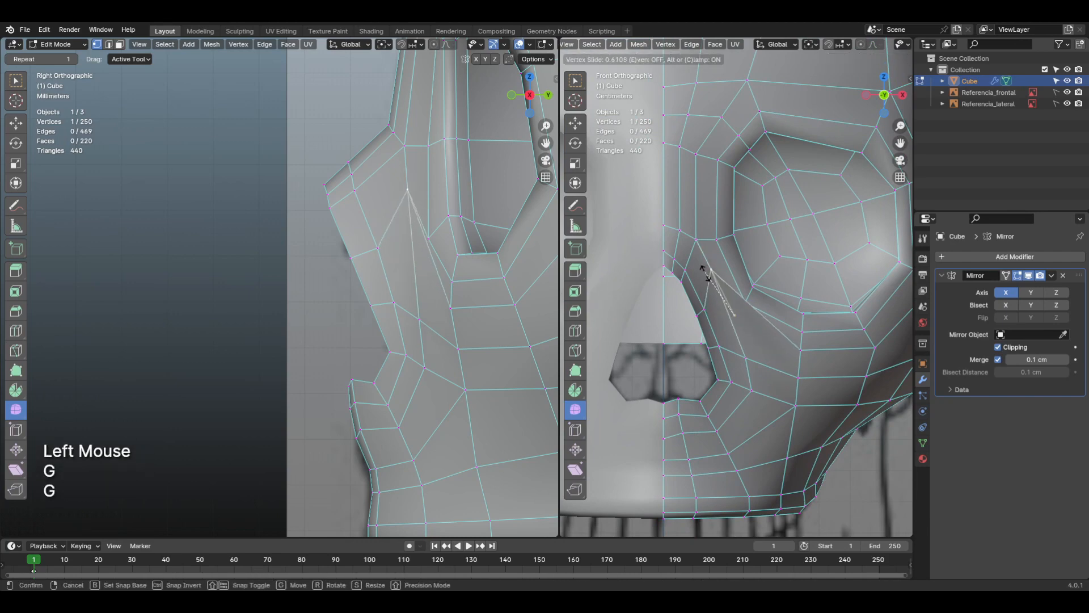
{"action": "key", "text": "Escape"}
{"action": "middle_click_drag", "start_coordinate": [709, 283], "coordinate": [730, 357], "text": "shift"}
{"action": "key", "text": "Tab"}
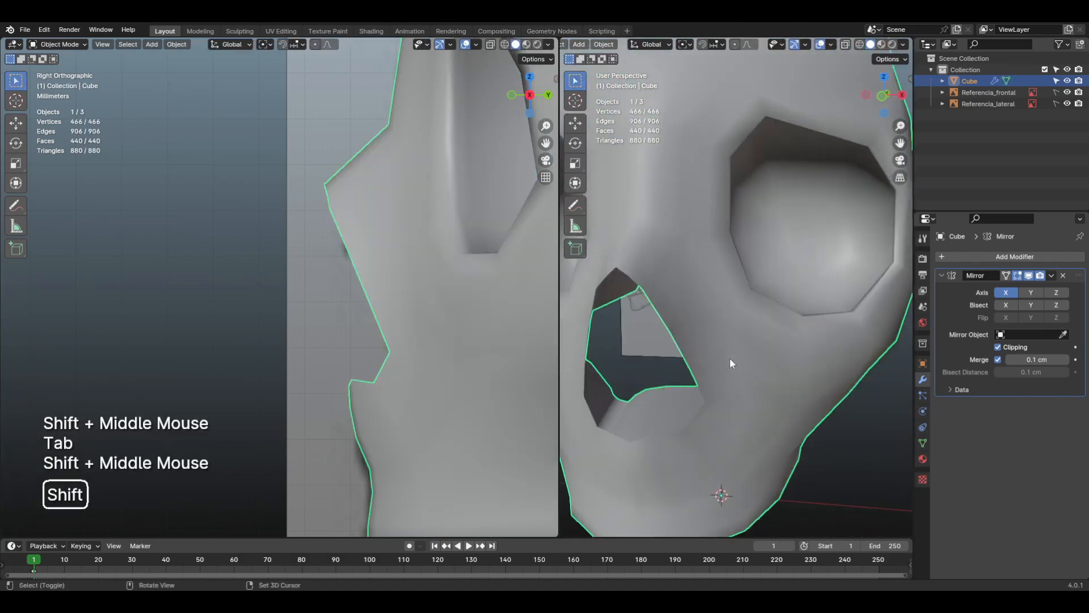
{"action": "left_click", "coordinate": [706, 356]}
{"action": "key", "text": "KP_1"}
{"action": "key", "text": "Tab"}
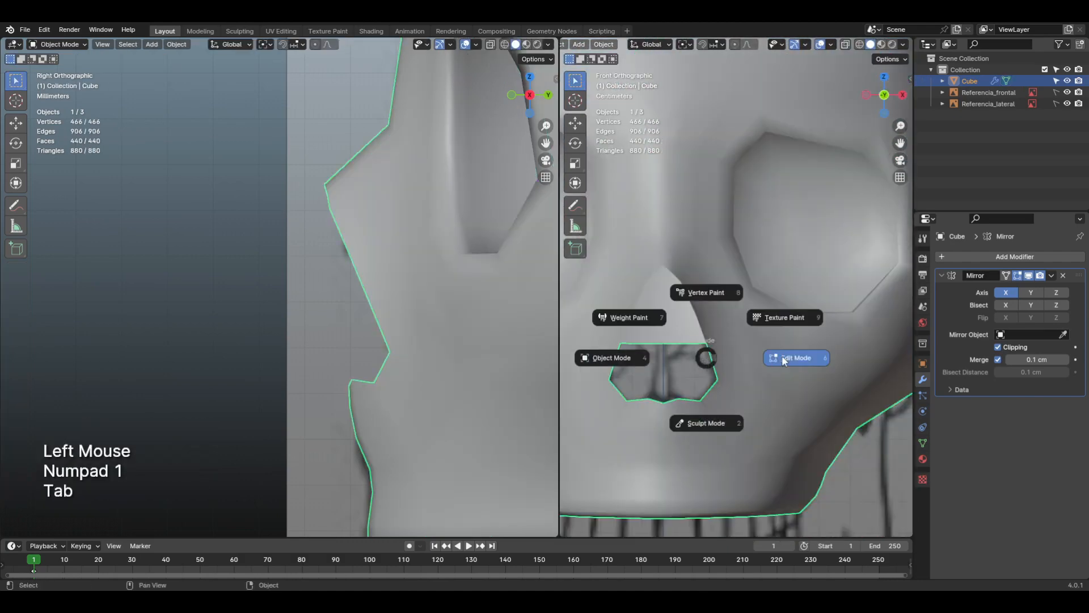
Step: Move the rim vertex next to the nasal opening's top point about 0.12 cm upward in front view to round the tip
{"action": "scroll", "coordinate": [731, 355], "scroll_direction": "up", "scroll_amount": 2}
{"action": "middle_click_drag", "start_coordinate": [738, 354], "coordinate": [737, 346]}
{"action": "key", "text": "2"}
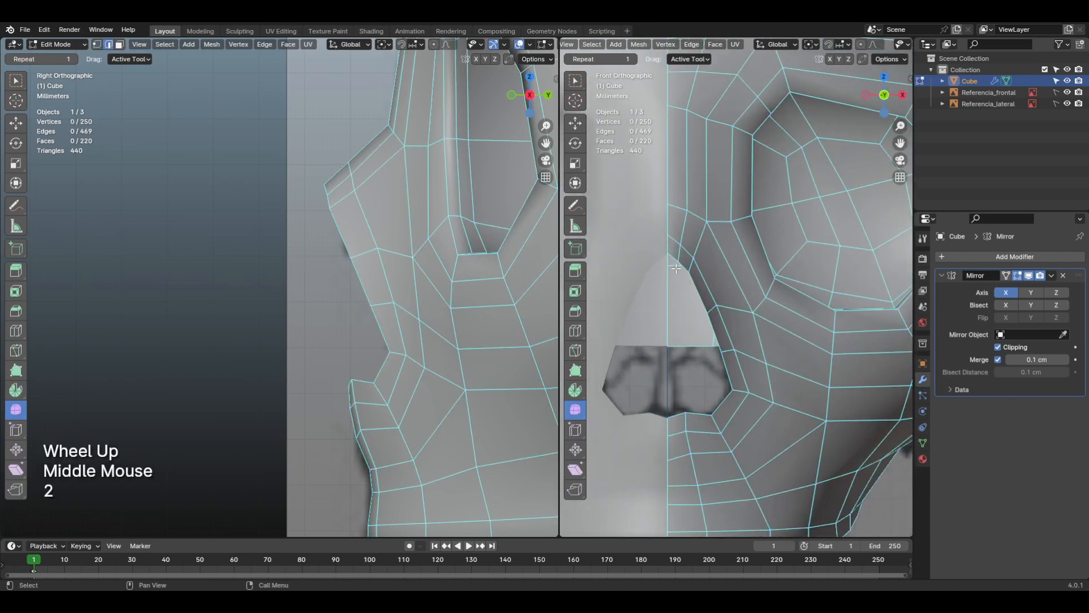
{"action": "left_click", "coordinate": [696, 309], "text": "alt"}
{"action": "scroll", "coordinate": [703, 316], "scroll_direction": "up", "scroll_amount": 2}
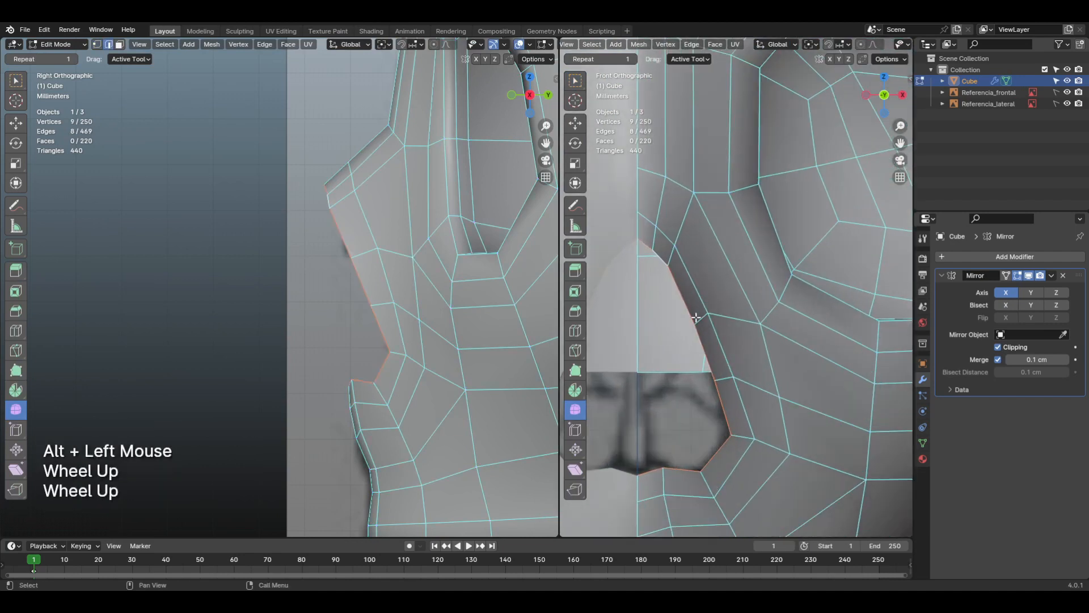
{"action": "middle_click_drag", "start_coordinate": [693, 316], "coordinate": [714, 301]}
{"action": "key", "text": "1"}
{"action": "left_click", "coordinate": [690, 238]}
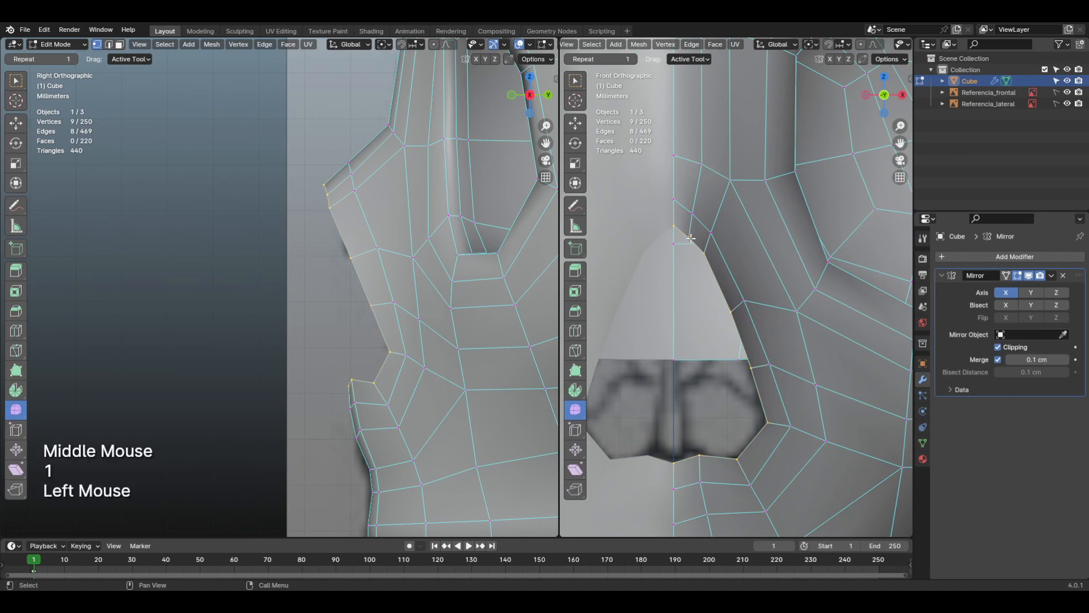
{"action": "key", "text": "g"}
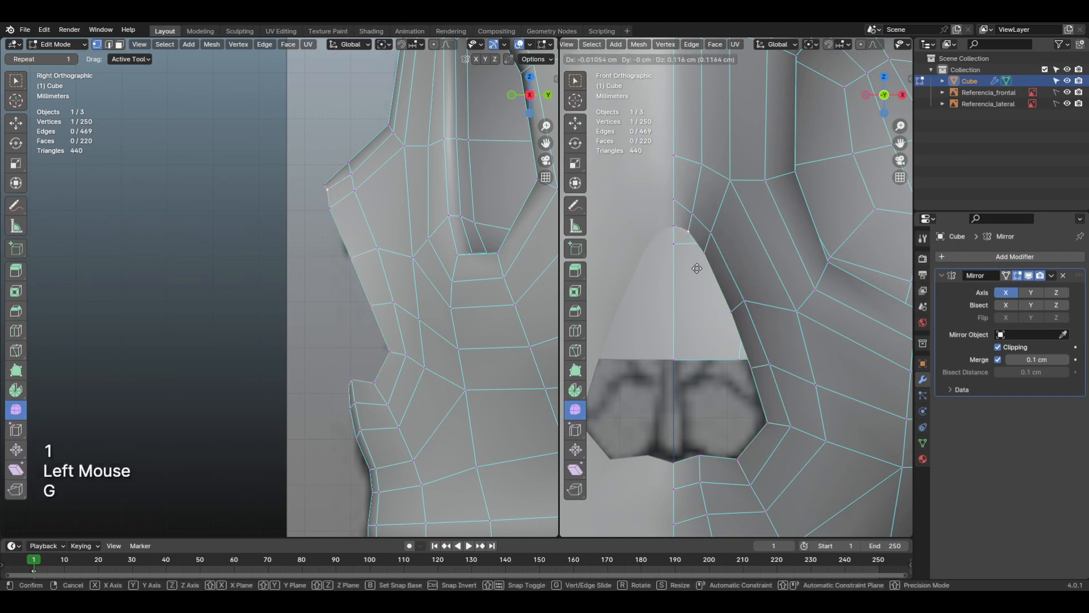
{"action": "left_click", "coordinate": [694, 268]}
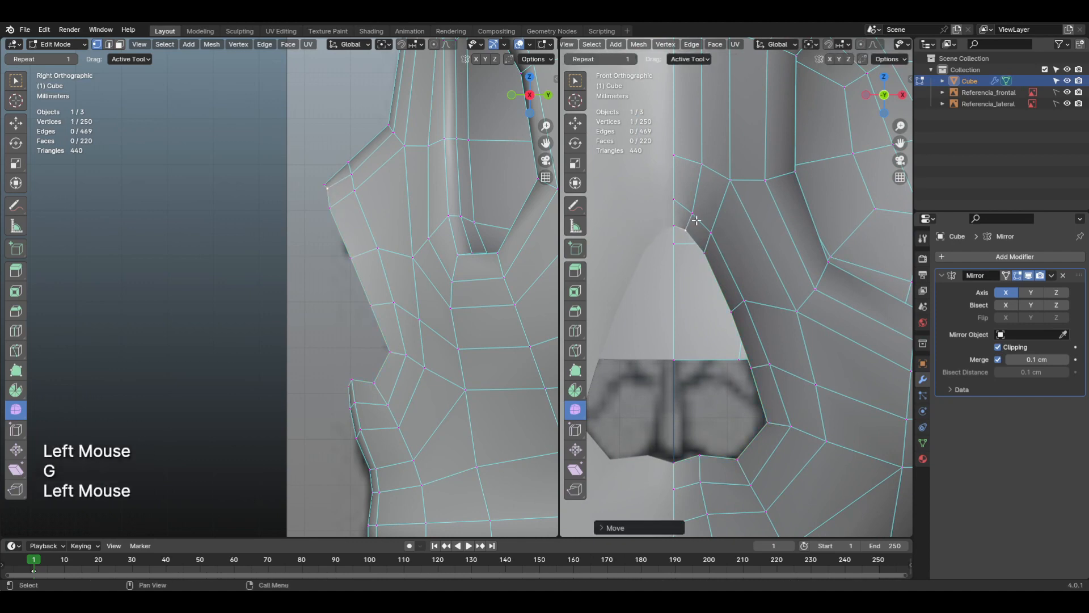
Step: Reposition the next two vertices down the nasal opening's side rim slightly to smooth the curve of its contour
{"action": "left_click", "coordinate": [695, 217]}
{"action": "key", "text": "g"}
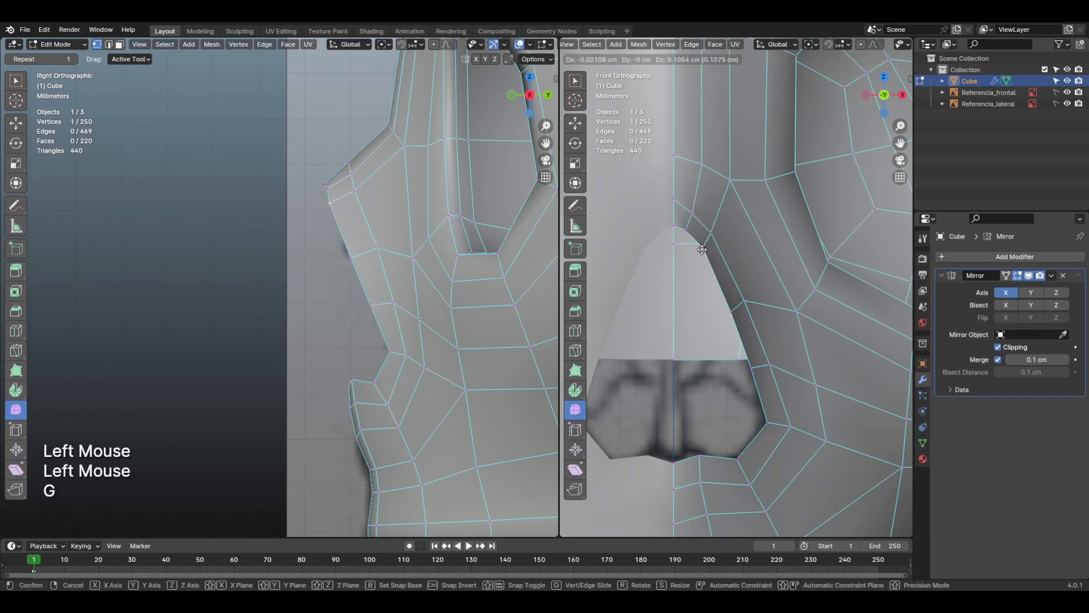
{"action": "left_click", "coordinate": [714, 278]}
{"action": "left_click", "coordinate": [733, 315]}
{"action": "key", "text": "g"}
{"action": "left_click", "coordinate": [730, 307]}
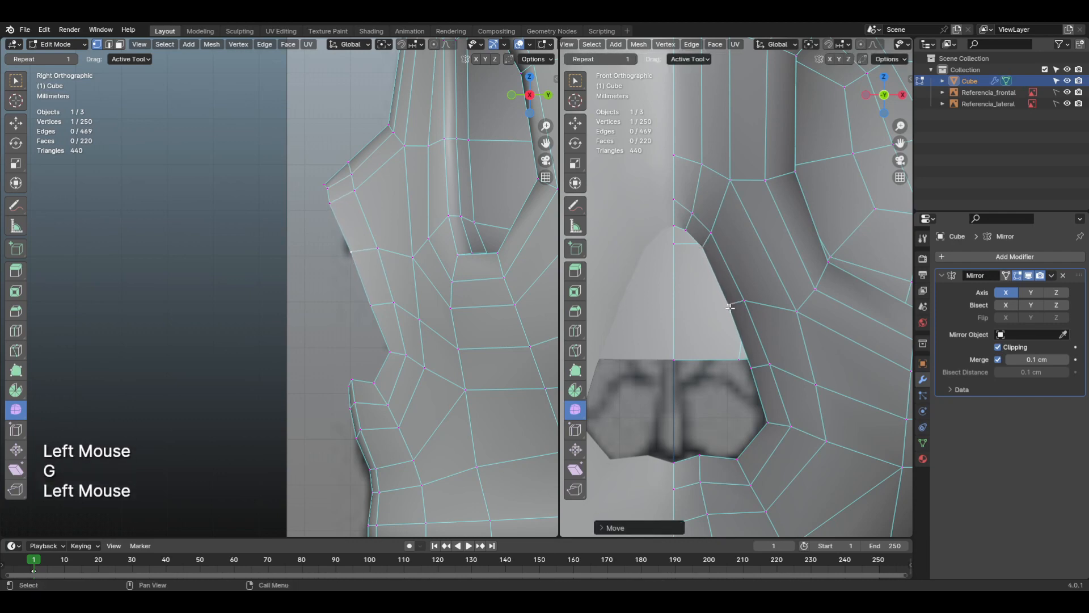
Step: Nudge the outermost vertex at the nasal opening's lower side rim slightly in front view, and select the bottom corner vertex below it
{"action": "left_click", "coordinate": [766, 425]}
{"action": "key", "text": "g"}
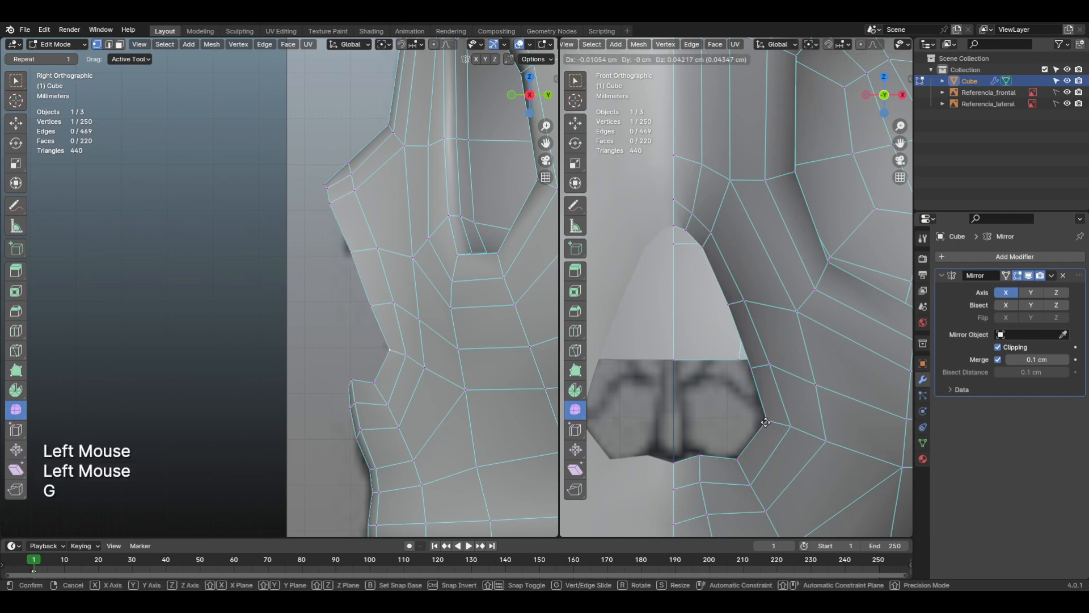
{"action": "left_click", "coordinate": [766, 427]}
{"action": "left_click", "coordinate": [736, 459]}
Step: Turn on X-ray in the side view and move the nasal opening's top vertex about 0.05 cm down and forward
{"action": "mouse_move", "coordinate": [475, 400]}
{"action": "middle_mouse_down"}
{"action": "mouse_move", "coordinate": [413, 413]}
{"action": "mouse_move", "coordinate": [408, 427]}
{"action": "middle_mouse_up"}
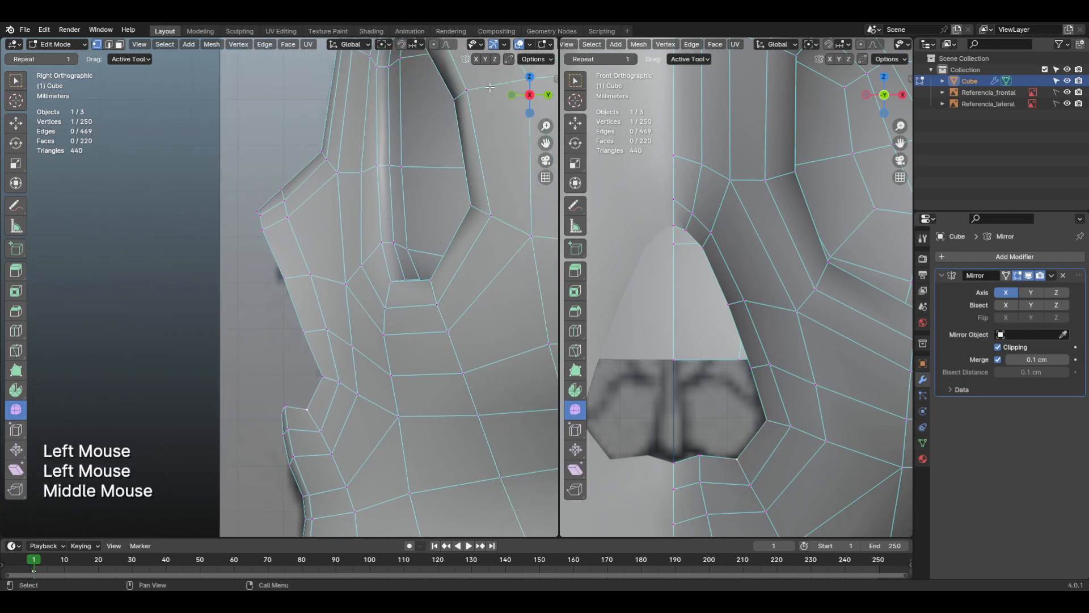
{"action": "middle_click_drag", "start_coordinate": [449, 45], "coordinate": [378, 45]}
{"action": "left_click", "coordinate": [492, 46]}
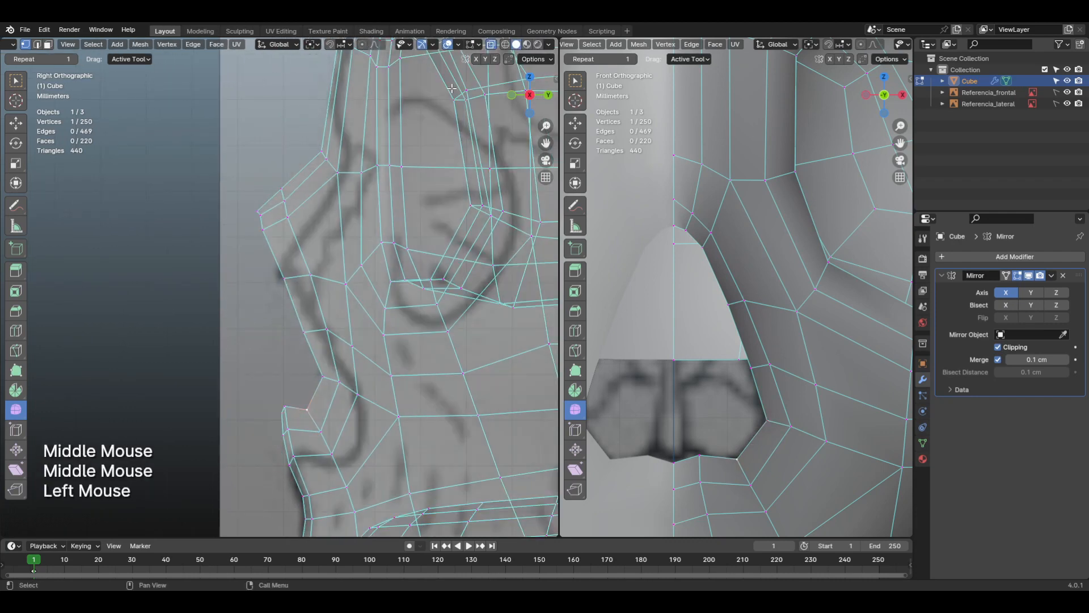
{"action": "scroll", "coordinate": [261, 225], "scroll_direction": "up", "scroll_amount": 1}
{"action": "scroll", "coordinate": [253, 184], "scroll_direction": "up", "scroll_amount": 1}
{"action": "left_click", "coordinate": [250, 184]}
{"action": "key", "text": "g"}
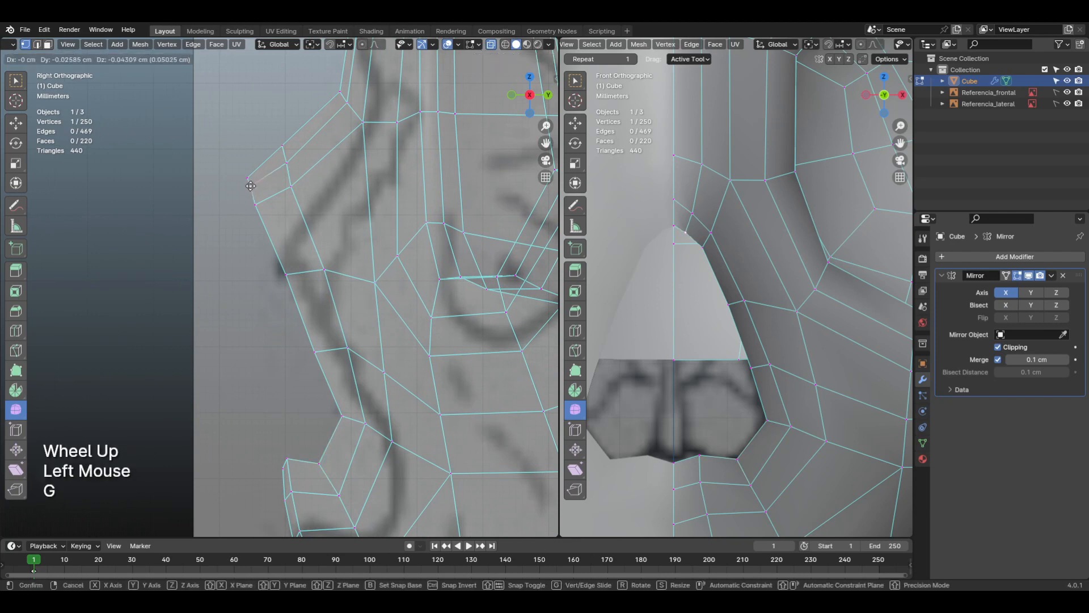
{"action": "left_click", "coordinate": [250, 185]}
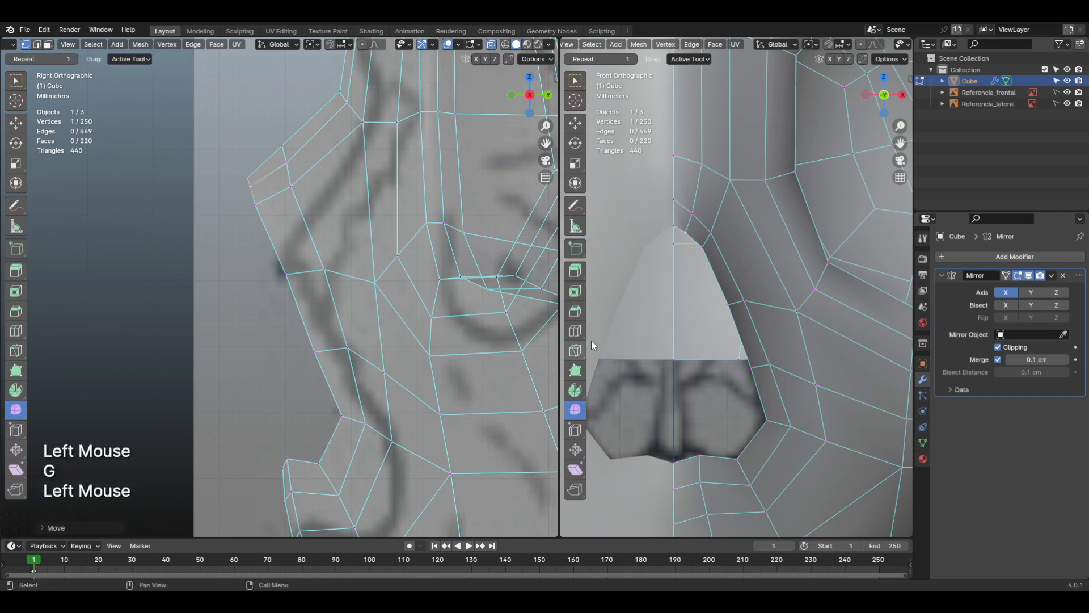
Step: Select the nasal opening's rim edge loop and draw an annotation curve for its recessed profile over the side reference
{"action": "key", "text": "2"}
{"action": "left_click", "coordinate": [739, 344], "text": "alt"}
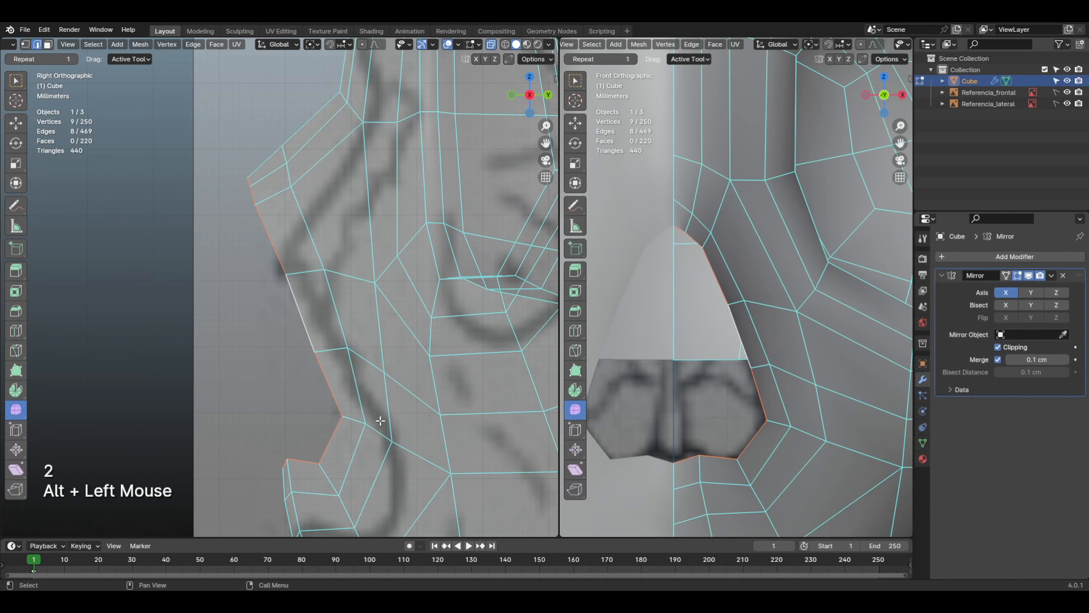
{"action": "key", "text": "d"}
{"action": "mouse_move", "coordinate": [284, 463]}
{"action": "left_mouse_down"}
{"action": "mouse_move", "coordinate": [326, 472]}
{"action": "mouse_move", "coordinate": [344, 463]}
{"action": "mouse_move", "coordinate": [358, 441]}
{"action": "mouse_move", "coordinate": [363, 386]}
{"action": "mouse_move", "coordinate": [359, 355]}
{"action": "mouse_move", "coordinate": [249, 180]}
{"action": "left_mouse_up"}
{"action": "key", "text": "d"}
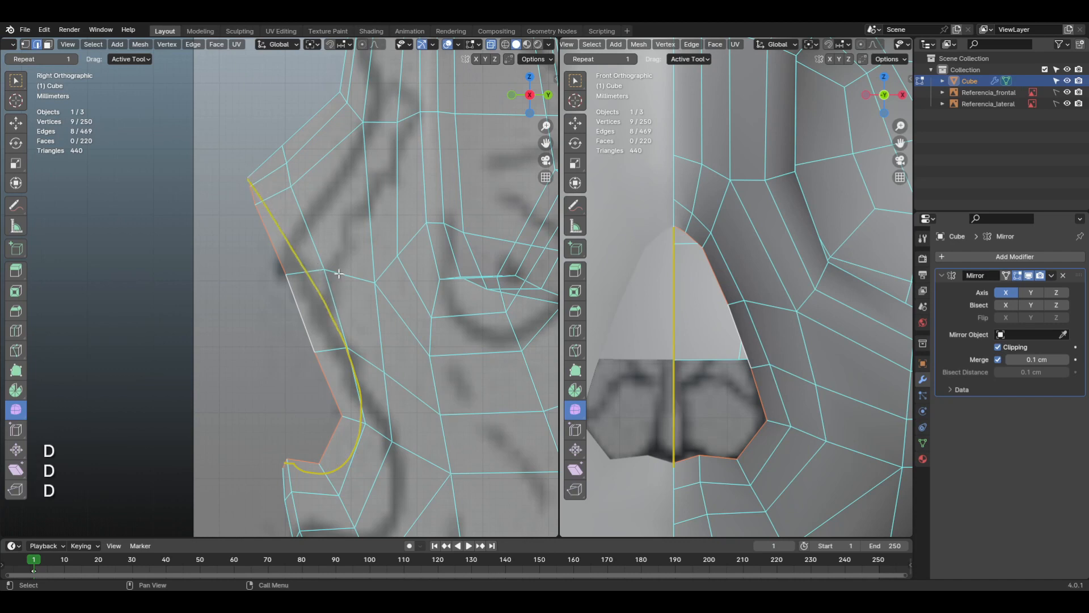
{"action": "scroll", "coordinate": [713, 344], "scroll_direction": "down", "scroll_amount": 1}
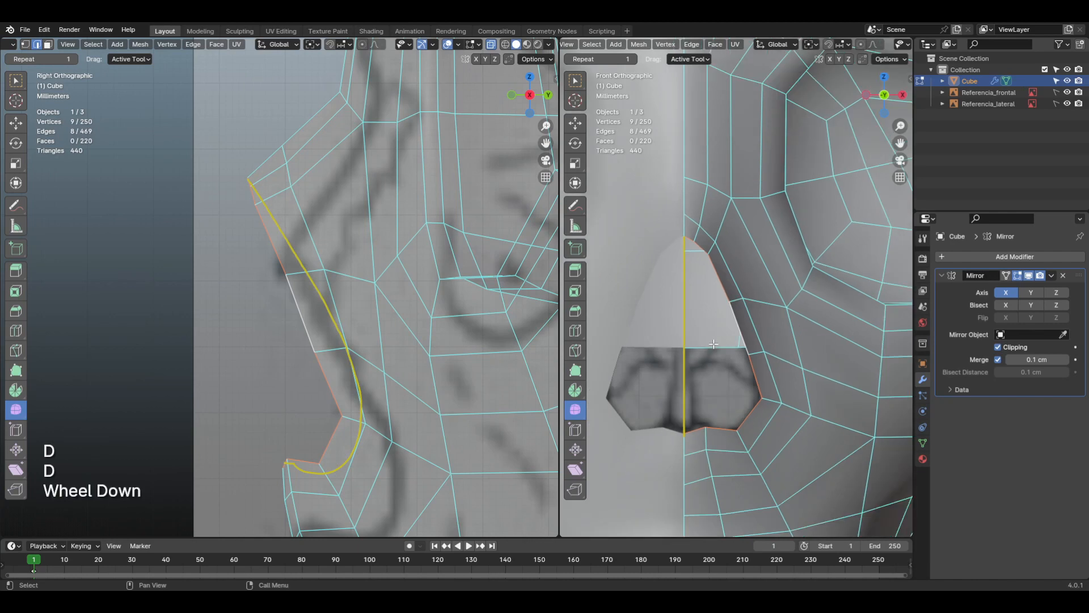
{"action": "scroll", "coordinate": [710, 344], "scroll_direction": "up", "scroll_amount": 1}
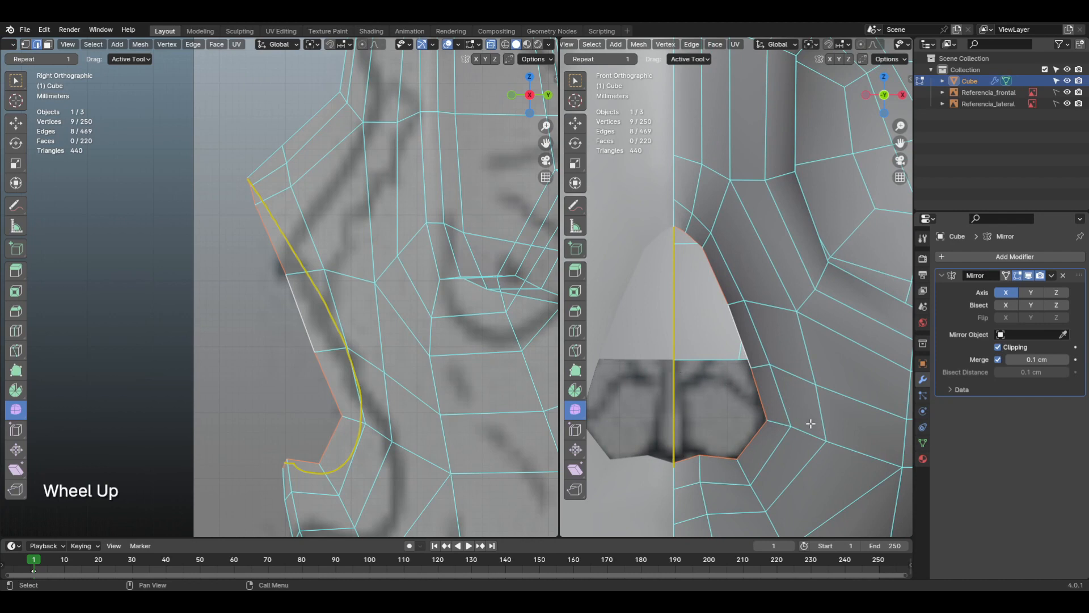
Step: Extrude the rim loop about 0.16 cm backward along Y, and extrude it again a short distance deeper in side view
{"action": "key", "text": "e"}
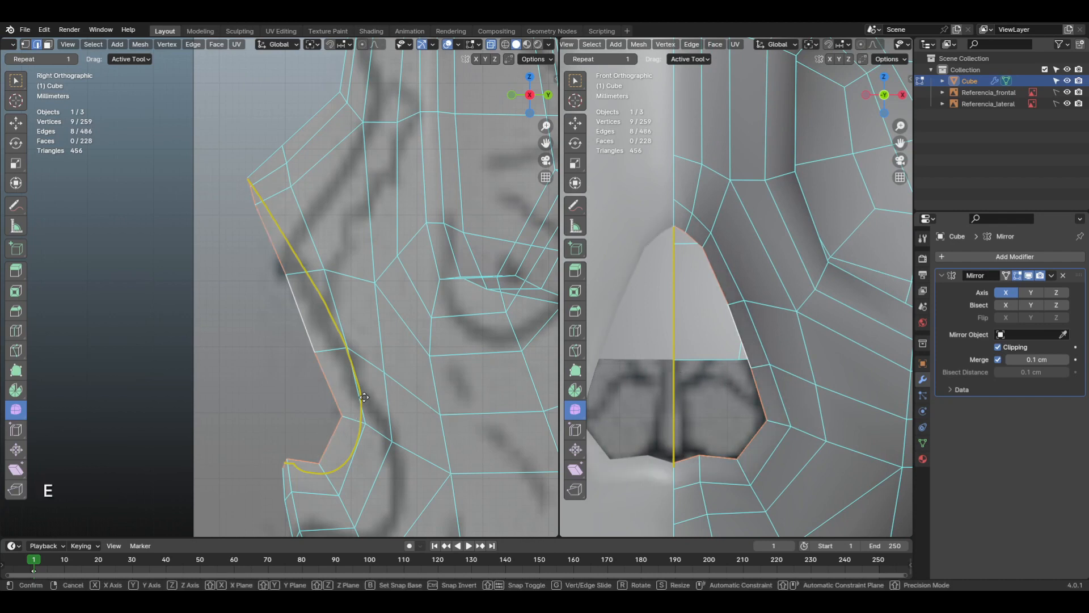
{"action": "key", "text": "y"}
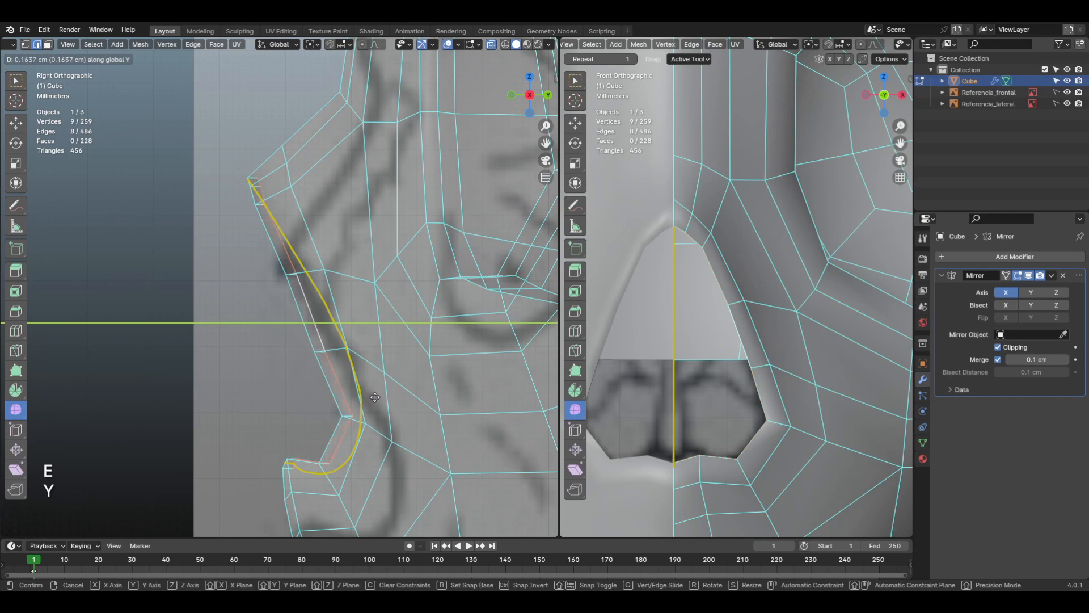
{"action": "left_click", "coordinate": [376, 397]}
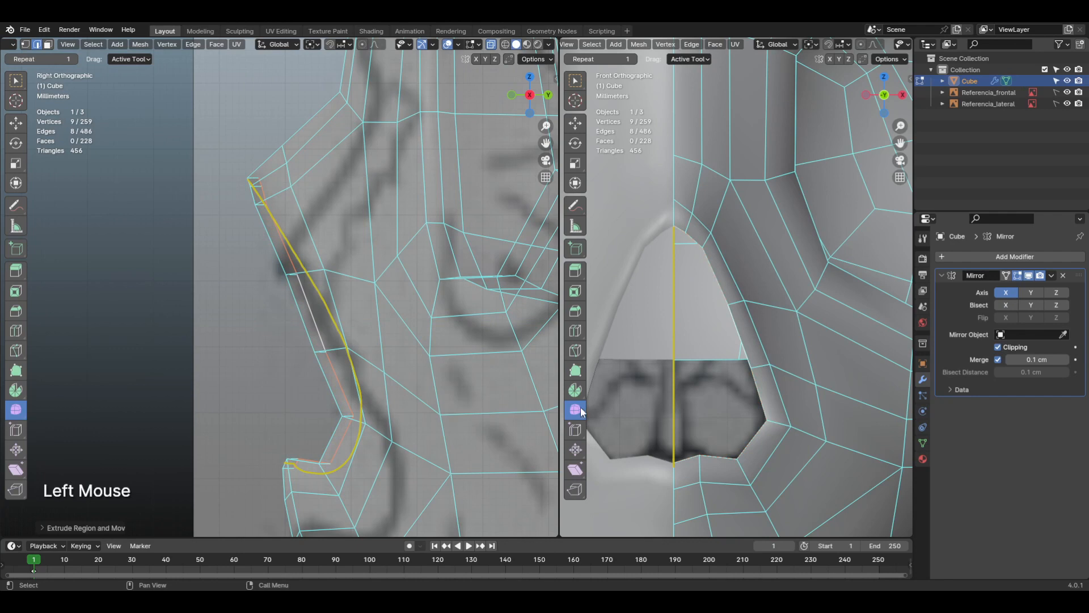
{"action": "key", "text": "e"}
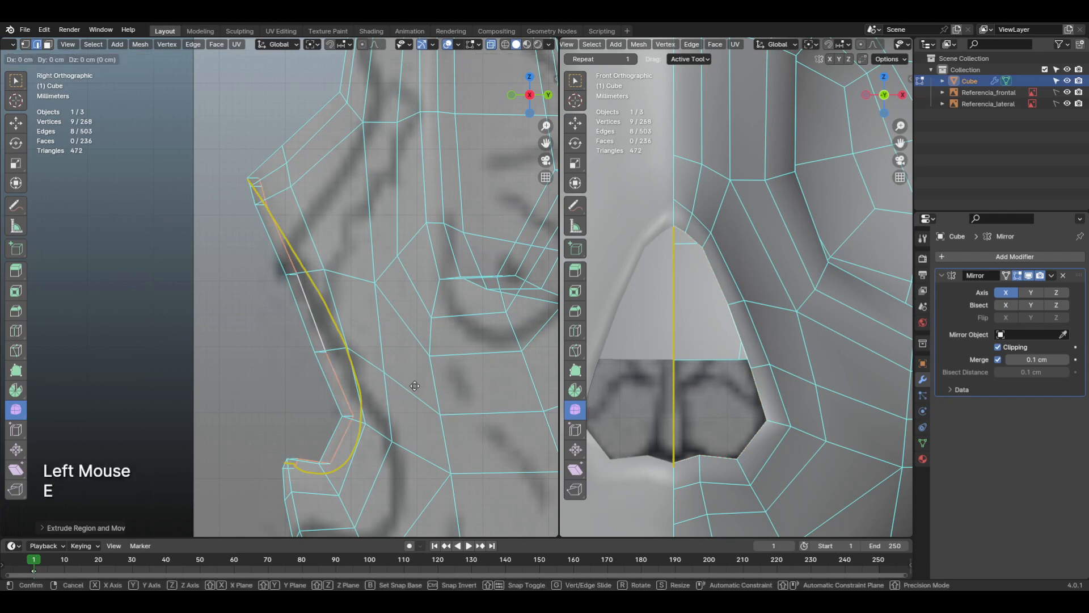
{"action": "left_click", "coordinate": [429, 386]}
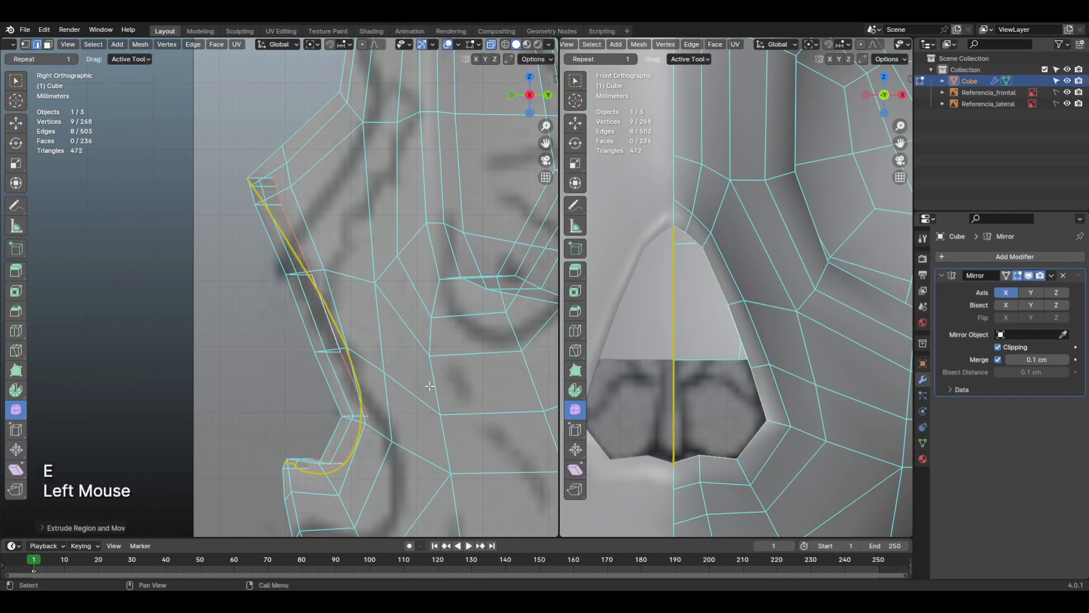
Step: Try scaling the new loop up by about 1.04, and turn on X-ray in the front view
{"action": "key", "text": "s"}
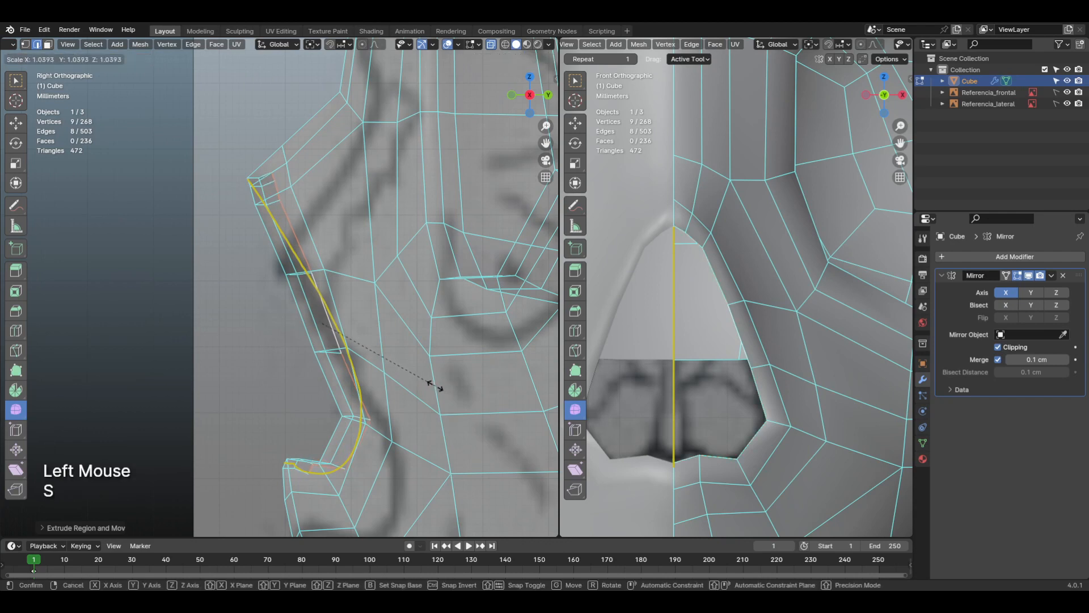
{"action": "left_click", "coordinate": [434, 384]}
{"action": "left_click", "coordinate": [805, 39]}
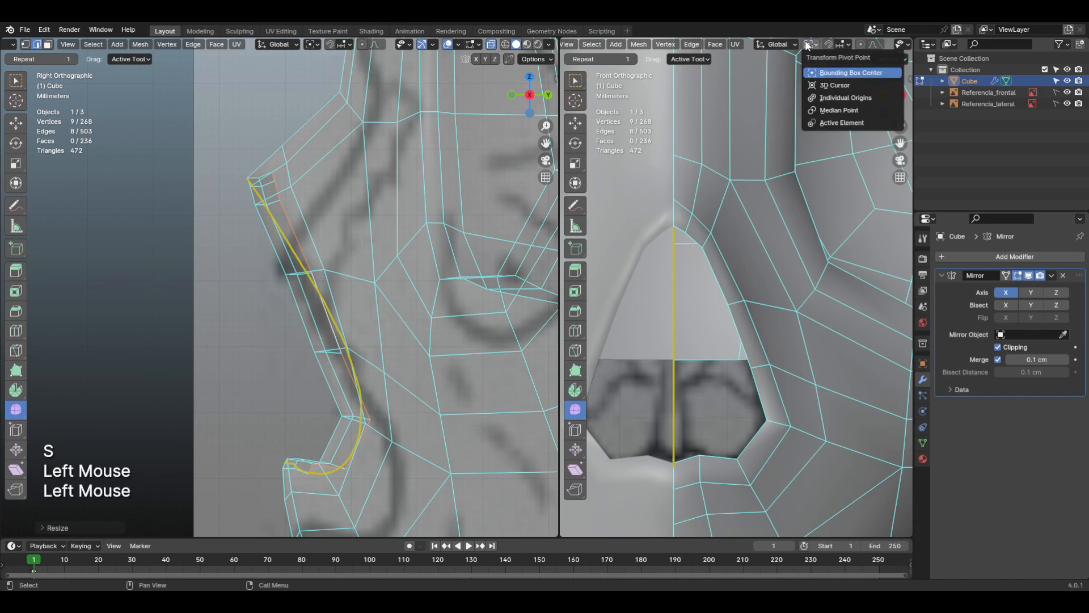
{"action": "middle_click_drag", "start_coordinate": [829, 40], "coordinate": [696, 41]}
{"action": "left_click", "coordinate": [857, 44]}
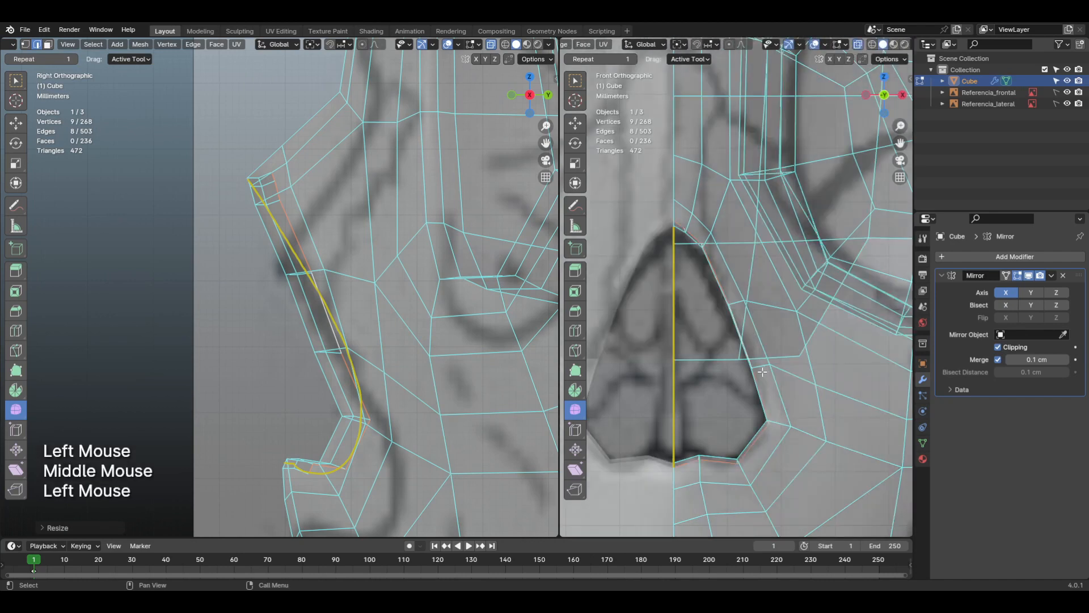
Step: Undo the last enlargement of the extruded nasal loop
{"action": "key", "text": "s"}
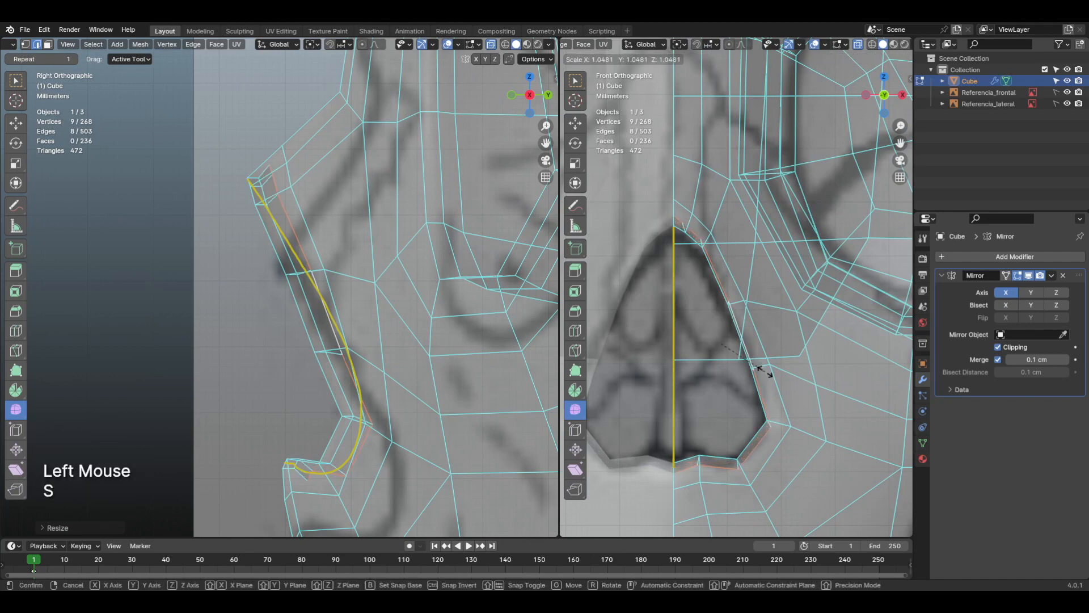
{"action": "key", "text": "Escape"}
{"action": "key", "text": "ctrl+z"}
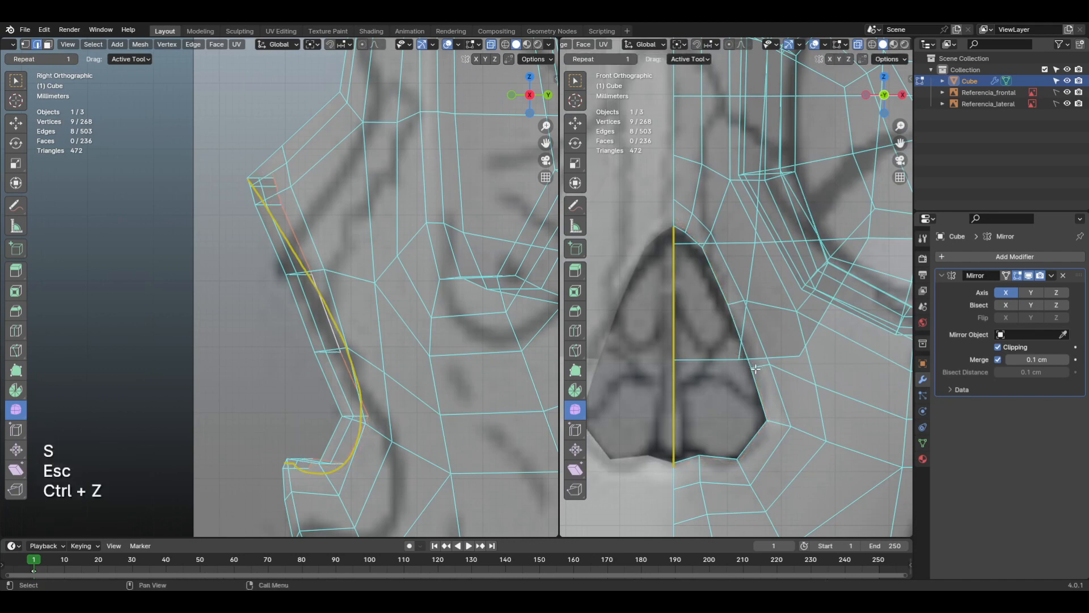
Step: Scale the extruded nasal loop by about 1.05 and shift it about 0.06 cm outward in front view
{"action": "key", "text": "s"}
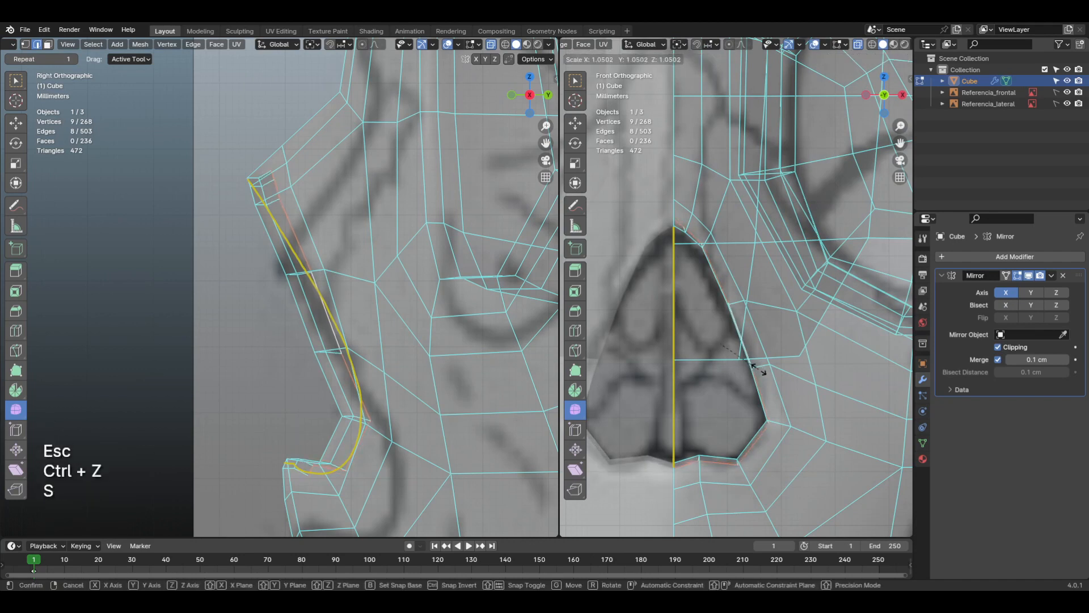
{"action": "left_click", "coordinate": [759, 369]}
{"action": "key", "text": "g"}
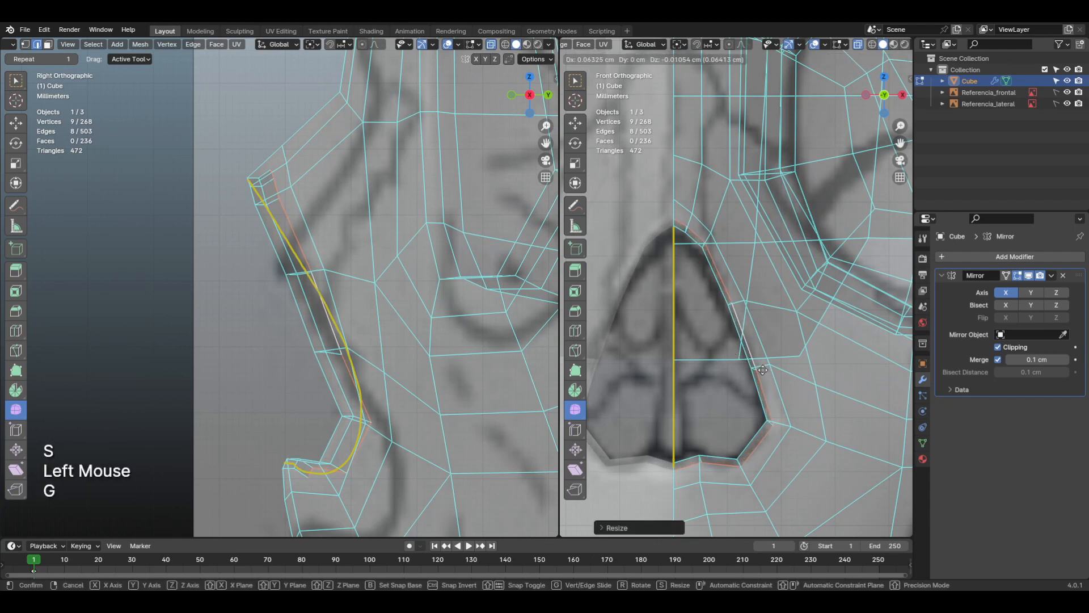
{"action": "left_click", "coordinate": [762, 370]}
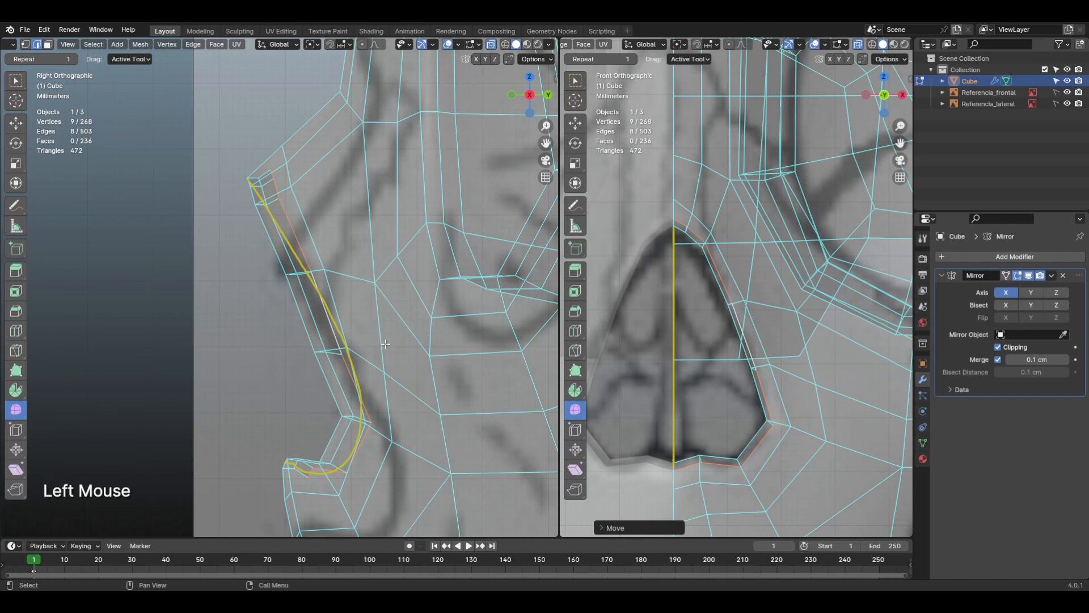
Step: Extrude the nasal loop about 0.4 cm deeper in side view and scale the new inner loop down in front view
{"action": "key", "text": "e"}
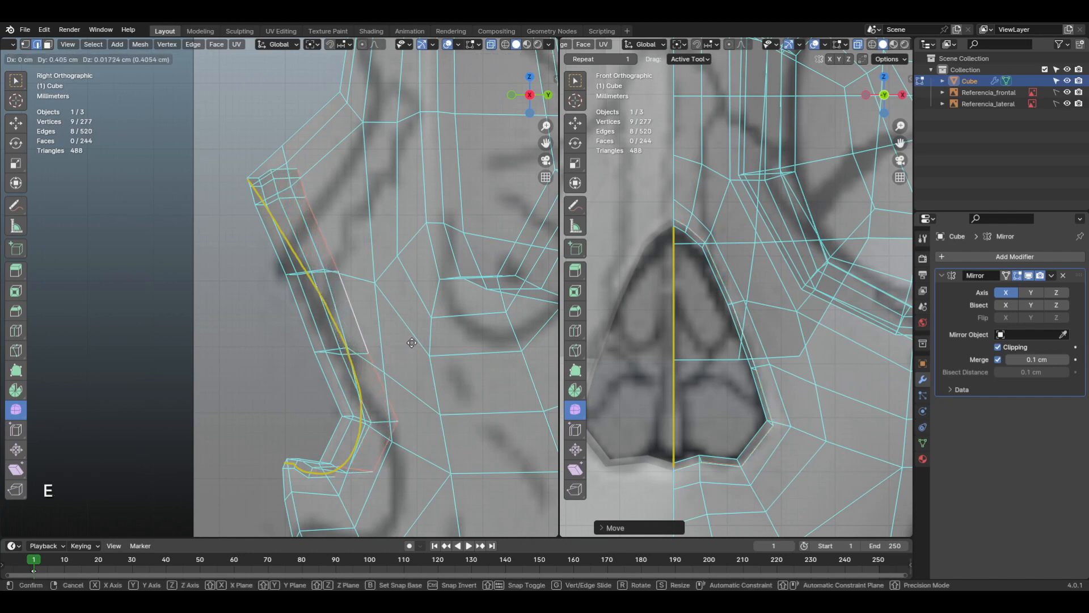
{"action": "left_click", "coordinate": [413, 343]}
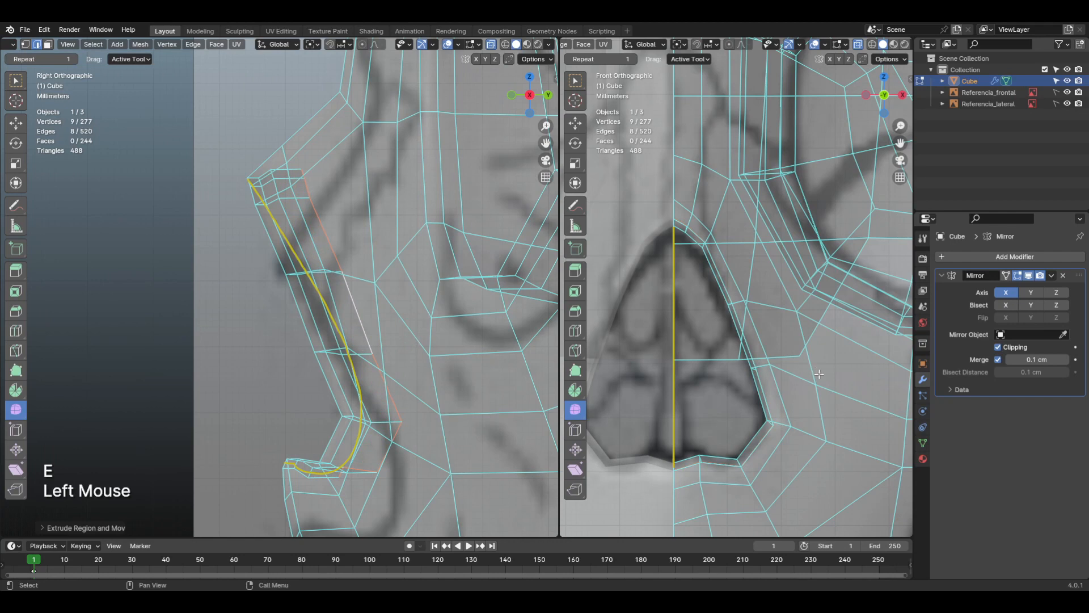
{"action": "key", "text": "s"}
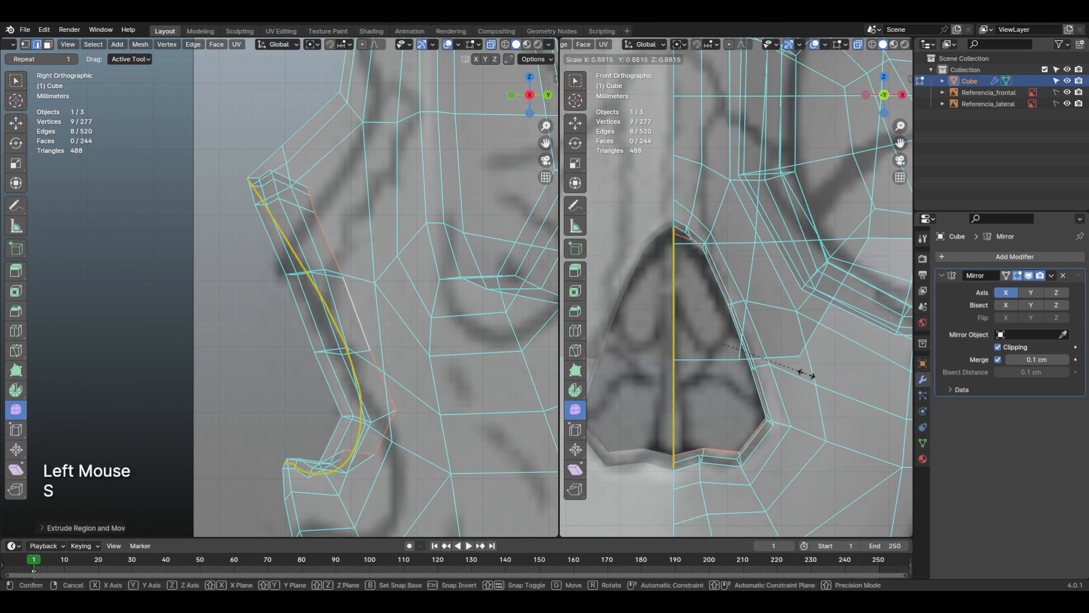
{"action": "left_click", "coordinate": [800, 374]}
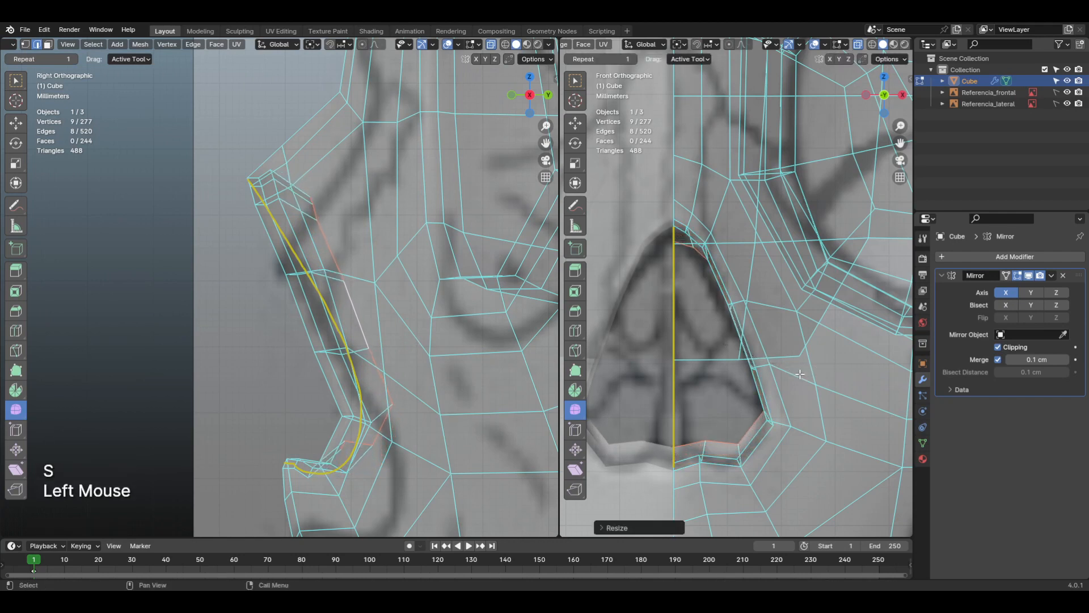
Step: Move the inner nasal loop about 0.19 cm toward the centreline and turn off X-ray in the front view
{"action": "key", "text": "g"}
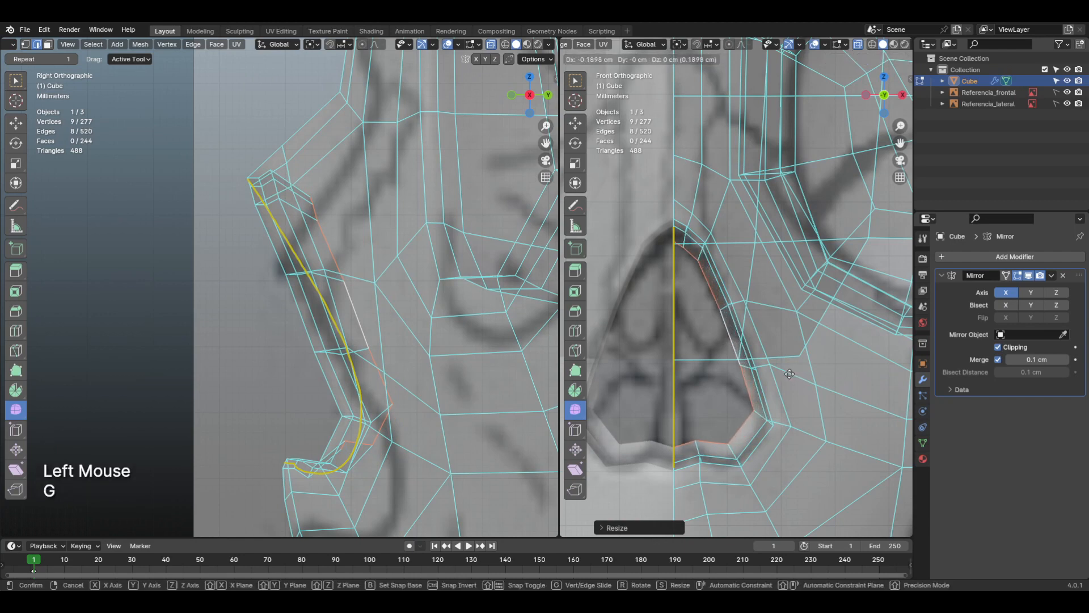
{"action": "left_click", "coordinate": [789, 374]}
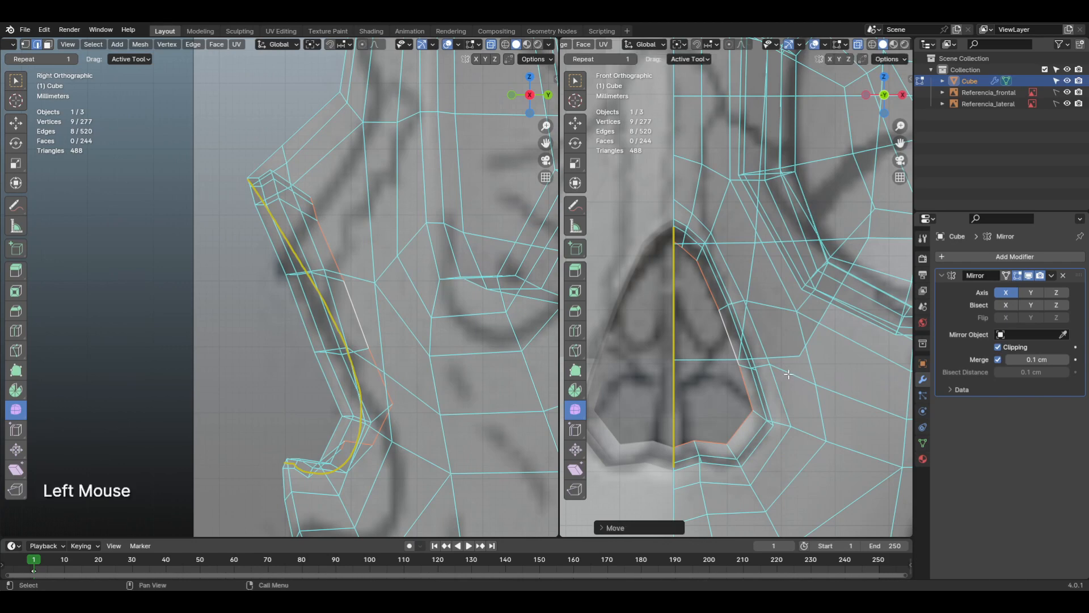
{"action": "left_click", "coordinate": [859, 45]}
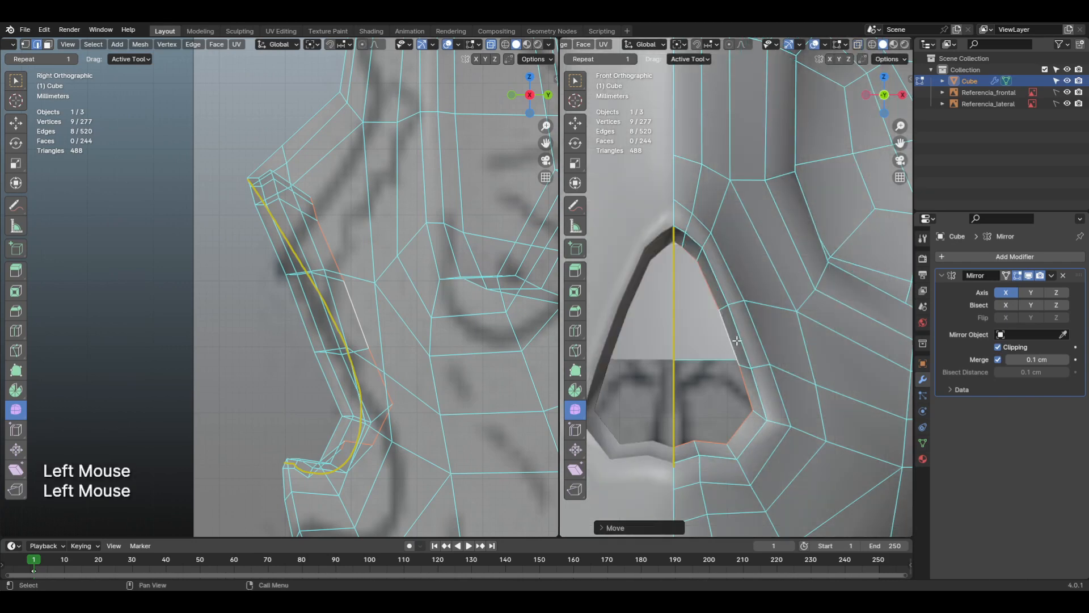
Step: Erase the annotation curve from the nasal opening and check the extruded cavity's shape outside Edit Mode
{"action": "mouse_move", "coordinate": [737, 341]}
{"action": "middle_mouse_down", "text": "shift"}
{"action": "mouse_move", "coordinate": [730, 413]}
{"action": "mouse_move", "coordinate": [729, 401]}
{"action": "mouse_move", "coordinate": [771, 391]}
{"action": "mouse_move", "coordinate": [701, 380]}
{"action": "mouse_move", "coordinate": [653, 390]}
{"action": "mouse_move", "coordinate": [669, 354]}
{"action": "middle_mouse_up", "text": "shift"}
{"action": "scroll", "coordinate": [731, 410], "scroll_direction": "down", "scroll_amount": 2}
{"action": "key", "text": "d"}
{"action": "mouse_move", "coordinate": [662, 290]}
{"action": "right_mouse_down"}
{"action": "mouse_move", "coordinate": [656, 386]}
{"action": "mouse_move", "coordinate": [639, 424]}
{"action": "right_mouse_up"}
{"action": "key", "text": "d"}
{"action": "mouse_move", "coordinate": [724, 438]}
{"action": "middle_mouse_down", "text": "shift"}
{"action": "mouse_move", "coordinate": [815, 461]}
{"action": "mouse_move", "coordinate": [834, 406]}
{"action": "mouse_move", "coordinate": [788, 439]}
{"action": "mouse_move", "coordinate": [811, 443]}
{"action": "mouse_move", "coordinate": [764, 474]}
{"action": "mouse_move", "coordinate": [695, 462]}
{"action": "mouse_move", "coordinate": [675, 431]}
{"action": "mouse_move", "coordinate": [733, 433]}
{"action": "middle_mouse_up", "text": "shift"}
{"action": "key", "text": "Tab"}
{"action": "key", "text": "Tab"}
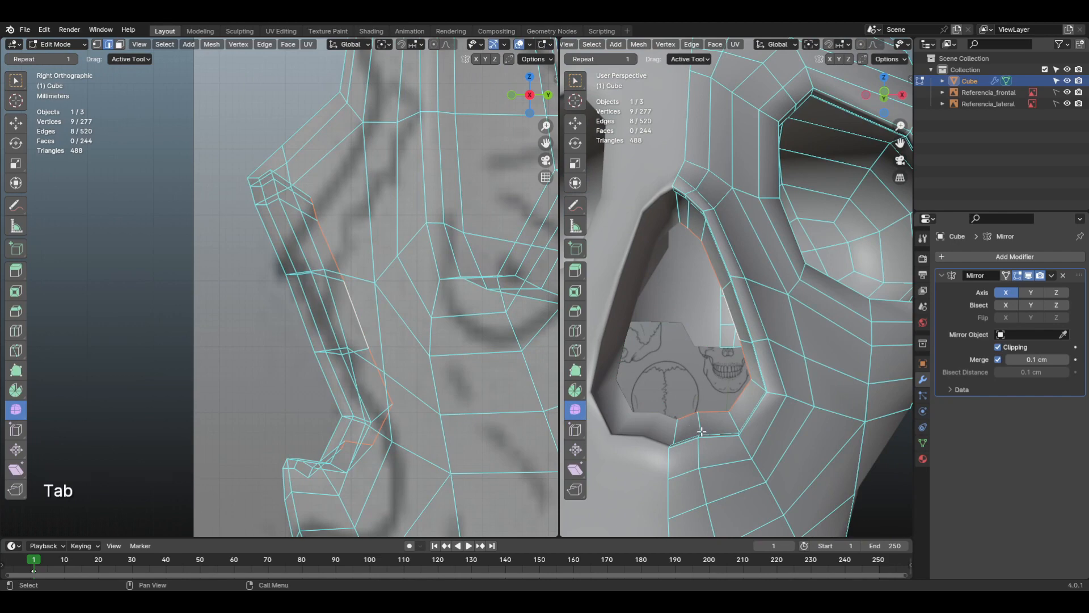
Step: Move the inner nasal loop's bottom vertex beside the centreline slightly downward in front view to even out the lower contour
{"action": "key", "text": "1"}
{"action": "left_click", "coordinate": [700, 423]}
{"action": "scroll", "coordinate": [702, 425], "scroll_direction": "up", "scroll_amount": 1}
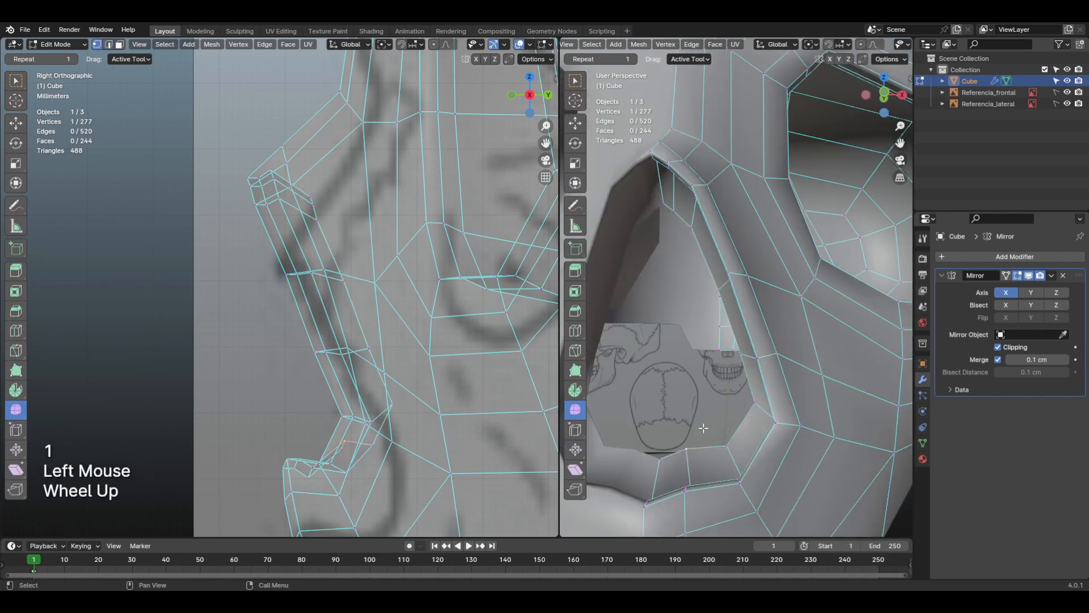
{"action": "key", "text": "KP_1"}
{"action": "scroll", "coordinate": [705, 445], "scroll_direction": "up", "scroll_amount": 2}
{"action": "middle_click_drag", "start_coordinate": [705, 448], "coordinate": [768, 379], "text": "shift"}
{"action": "scroll", "coordinate": [771, 374], "scroll_direction": "up", "scroll_amount": 2}
{"action": "key", "text": "g"}
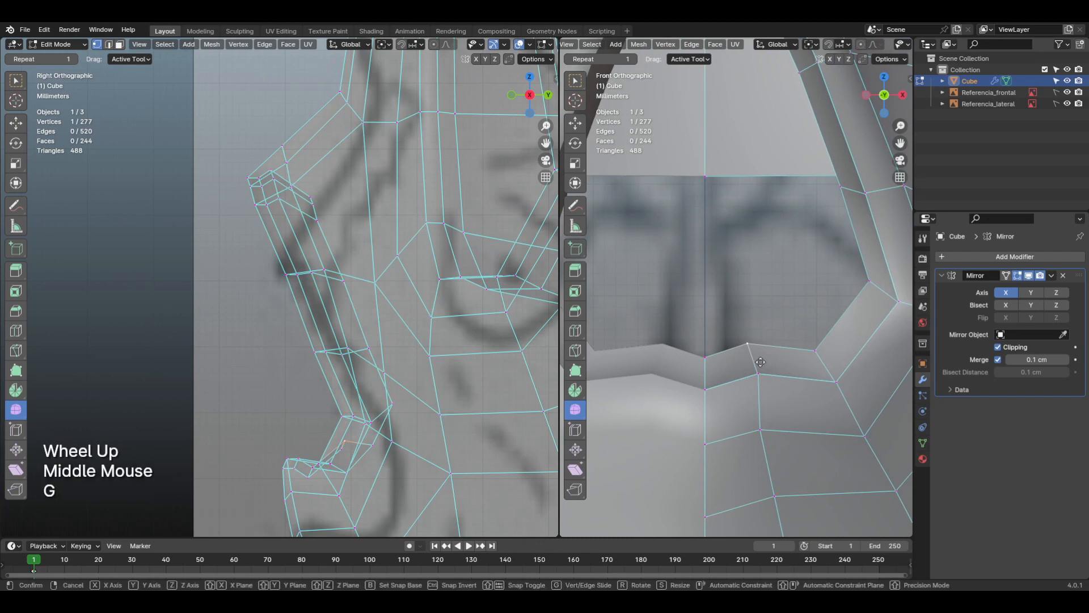
{"action": "left_click", "coordinate": [762, 374]}
Step: Move the inner loop's lower side corner vertex and the vertex above it slightly down and inward to smooth the side contour
{"action": "middle_click_drag", "start_coordinate": [786, 352], "coordinate": [787, 415], "text": "shift"}
{"action": "left_click", "coordinate": [838, 407]}
{"action": "key", "text": "g"}
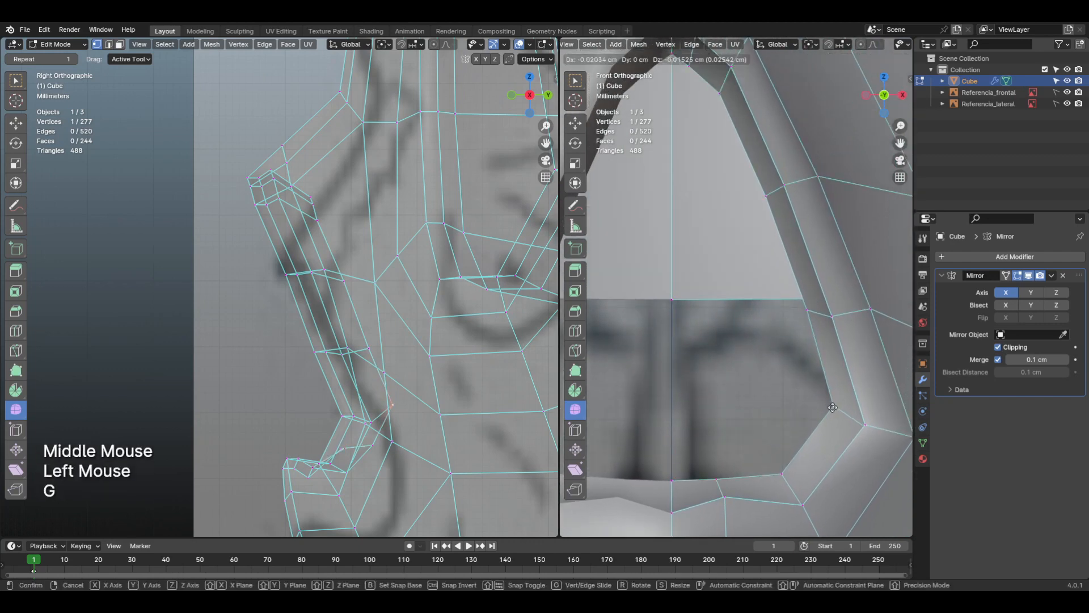
{"action": "left_click", "coordinate": [826, 424]}
{"action": "middle_click_drag", "start_coordinate": [806, 346], "coordinate": [800, 414], "text": "shift"}
{"action": "left_click", "coordinate": [806, 344]}
{"action": "key", "text": "g"}
{"action": "left_click", "coordinate": [802, 374]}
Step: Move the inner nasal loop's top centre vertex slightly downward in front view to soften the peak
{"action": "middle_click_drag", "start_coordinate": [692, 153], "coordinate": [730, 196], "text": "shift"}
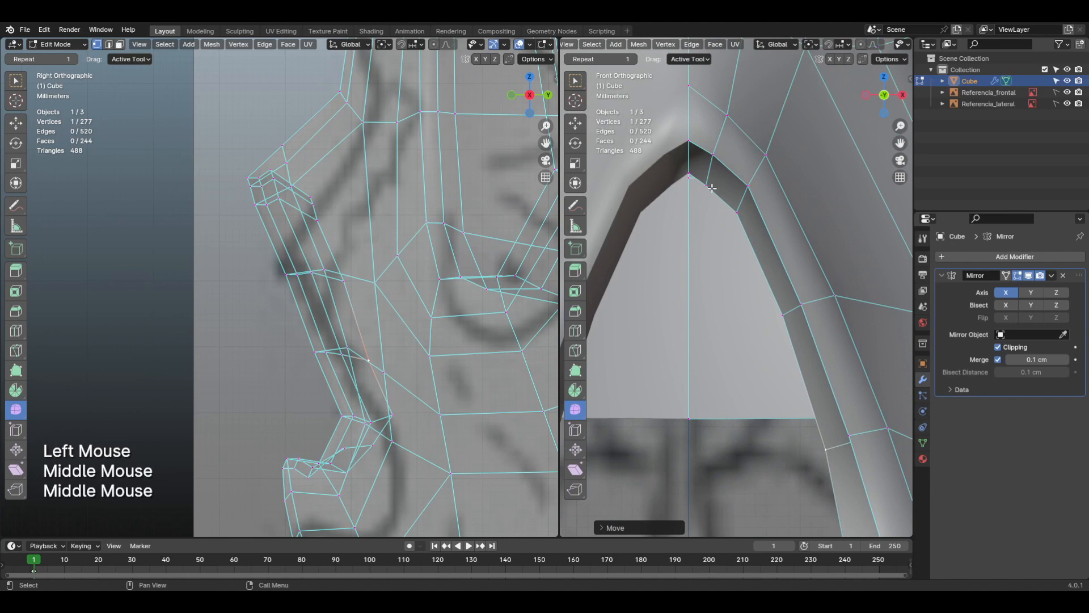
{"action": "left_click", "coordinate": [691, 176]}
{"action": "key", "text": "g"}
{"action": "left_click", "coordinate": [689, 180]}
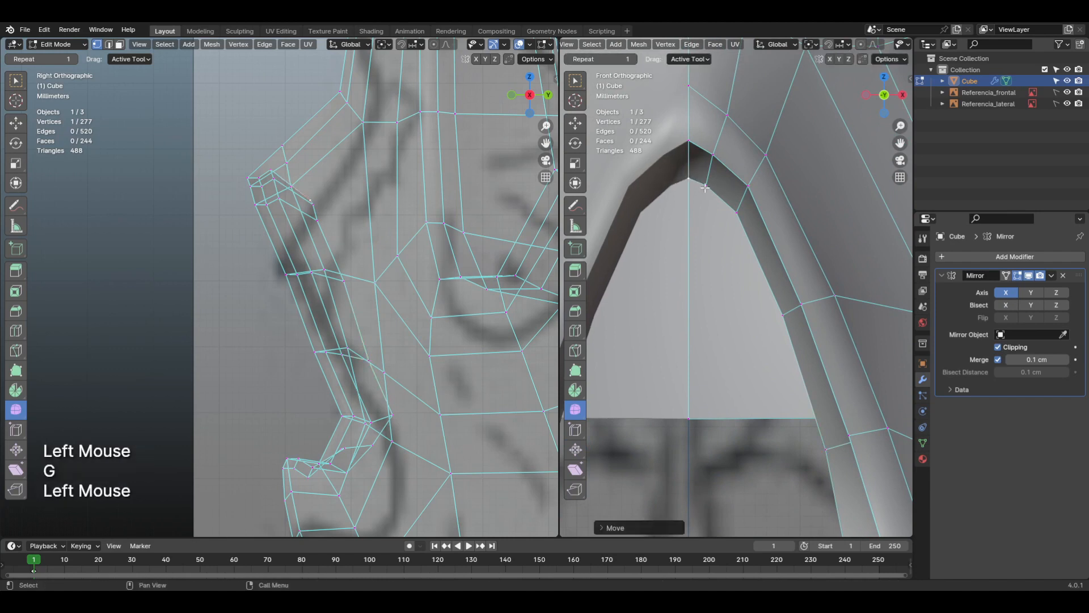
Step: Nudge the two inner nasal loop vertices beside the top centre slightly in front view to round the upper contour
{"action": "left_click", "coordinate": [707, 186]}
{"action": "key", "text": "g"}
{"action": "left_click", "coordinate": [706, 186]}
{"action": "left_click", "coordinate": [738, 213]}
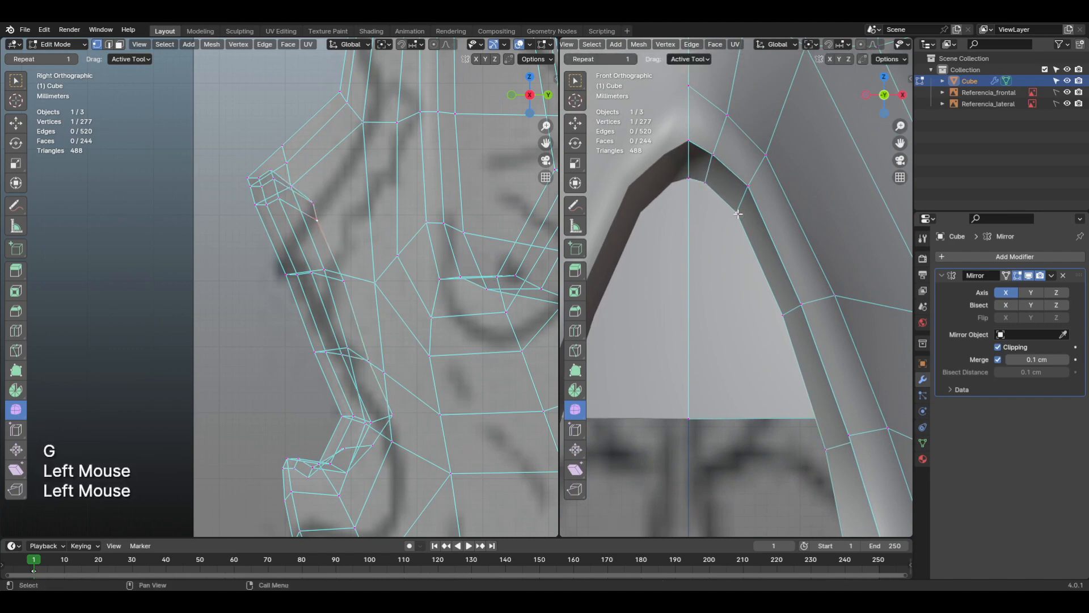
{"action": "key", "text": "g"}
{"action": "left_click", "coordinate": [733, 209]}
{"action": "scroll", "coordinate": [765, 336], "scroll_direction": "down", "scroll_amount": 2}
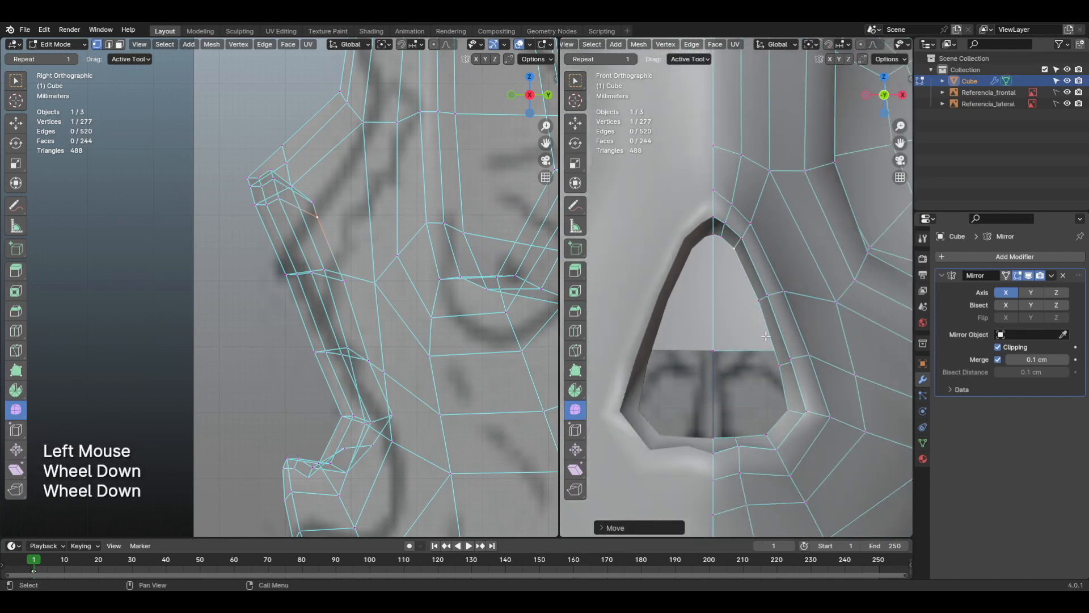
Step: Try to close the nasal opening by applying Grid Fill to its inner edge loop
{"action": "key", "text": "2"}
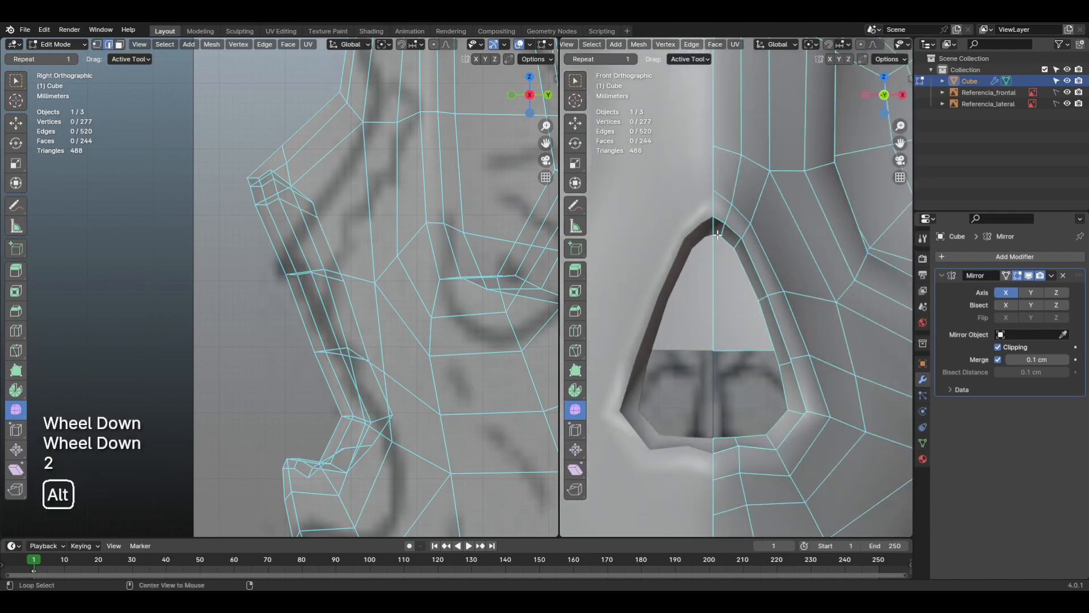
{"action": "left_click", "coordinate": [699, 241], "text": "alt"}
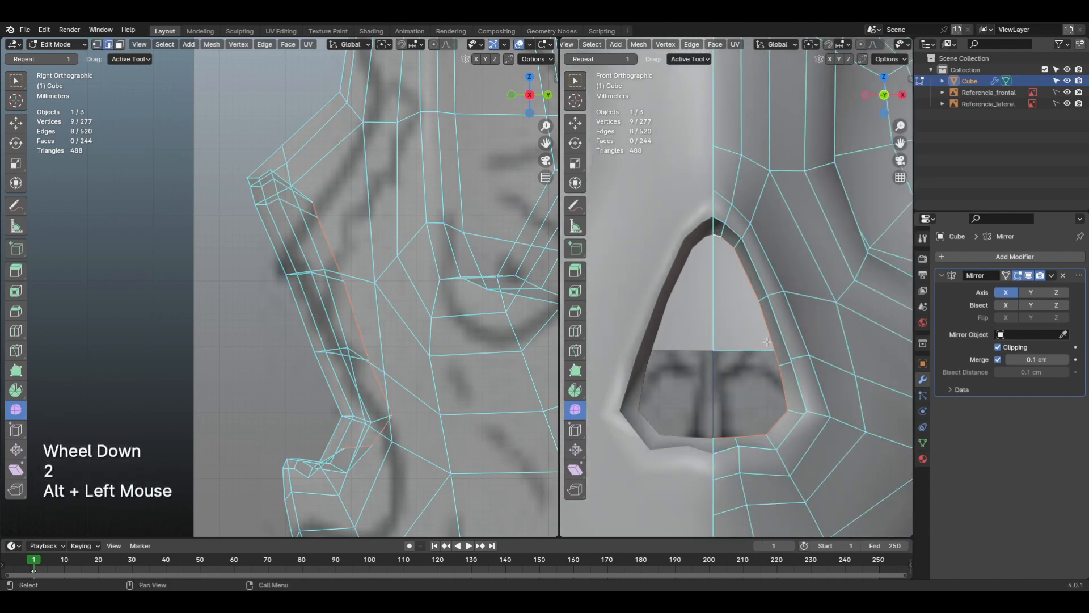
{"action": "key", "text": "ctrl+f"}
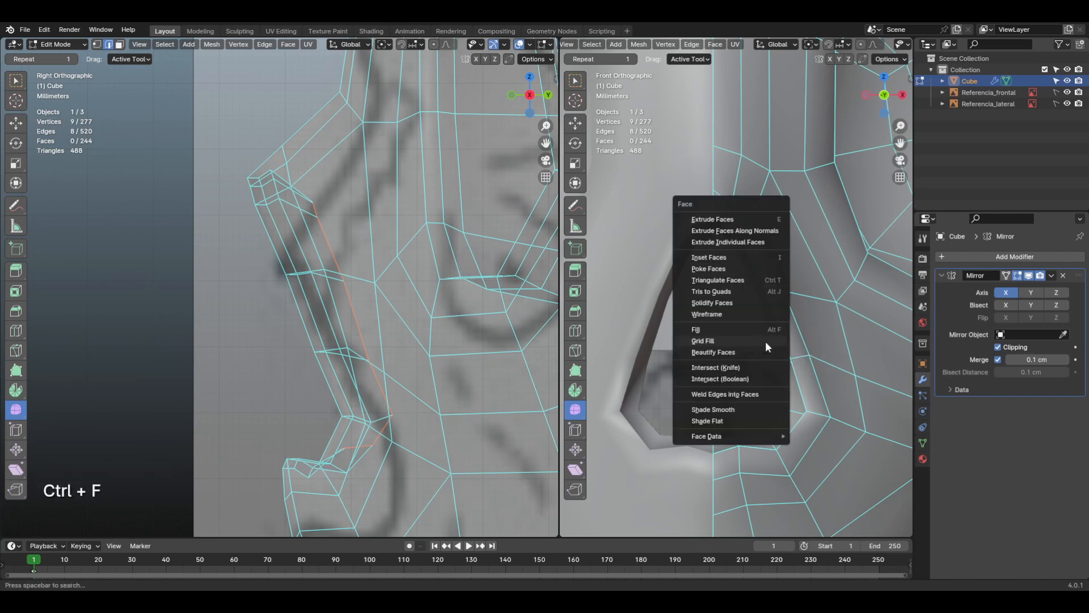
{"action": "left_click", "coordinate": [764, 342]}
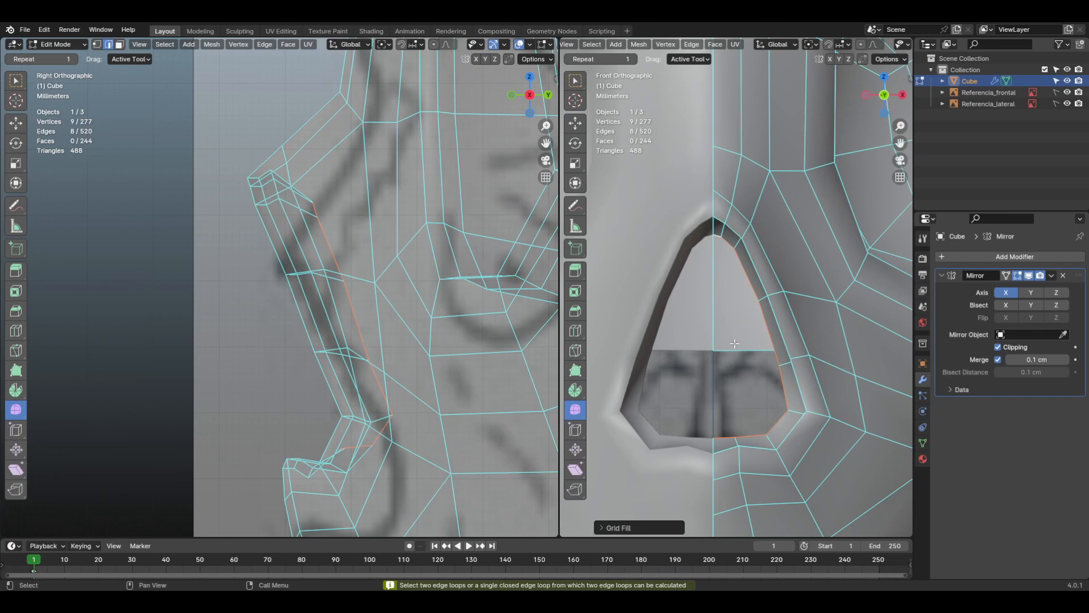
{"action": "middle_click_drag", "start_coordinate": [735, 343], "coordinate": [747, 312]}
{"action": "scroll", "coordinate": [750, 304], "scroll_direction": "up", "scroll_amount": 1}
{"action": "scroll", "coordinate": [681, 351], "scroll_direction": "up", "scroll_amount": 1}
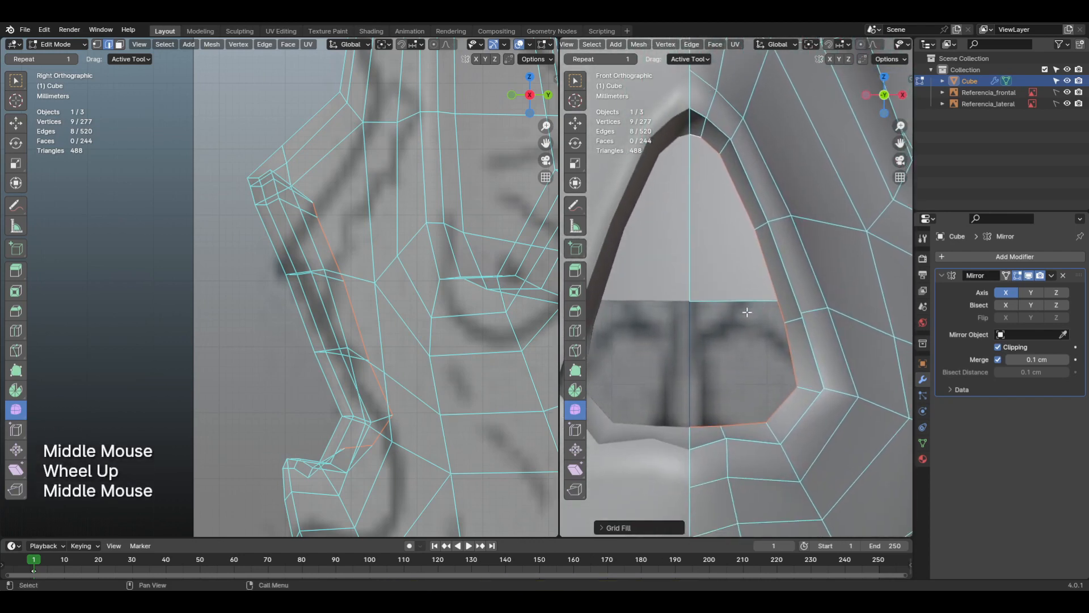
Step: Widen the front viewport and fill a face between the inner nasal loop's top and bottom edges beside the centreline
{"action": "left_click_drag", "start_coordinate": [558, 313], "coordinate": [427, 313]}
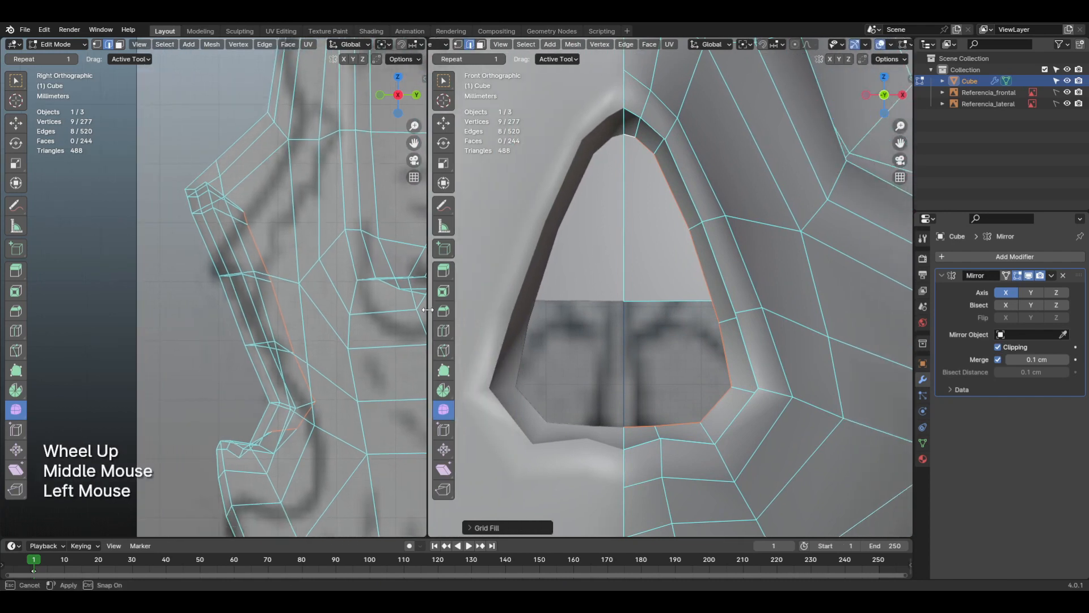
{"action": "middle_click_drag", "start_coordinate": [423, 266], "coordinate": [374, 269]}
{"action": "left_click", "coordinate": [671, 306]}
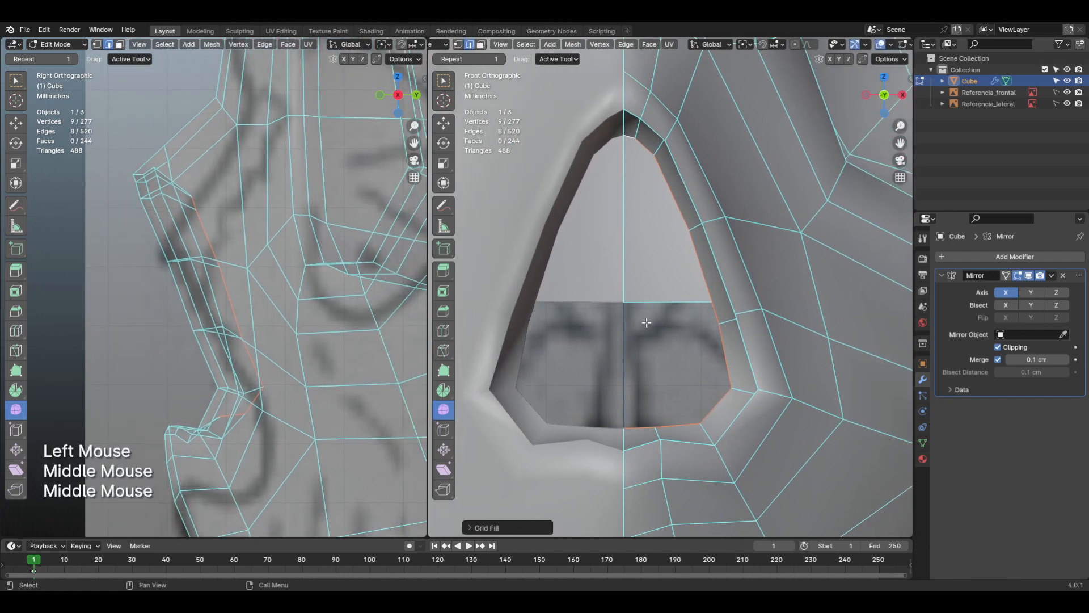
{"action": "key", "text": "2"}
{"action": "left_click", "coordinate": [629, 137]}
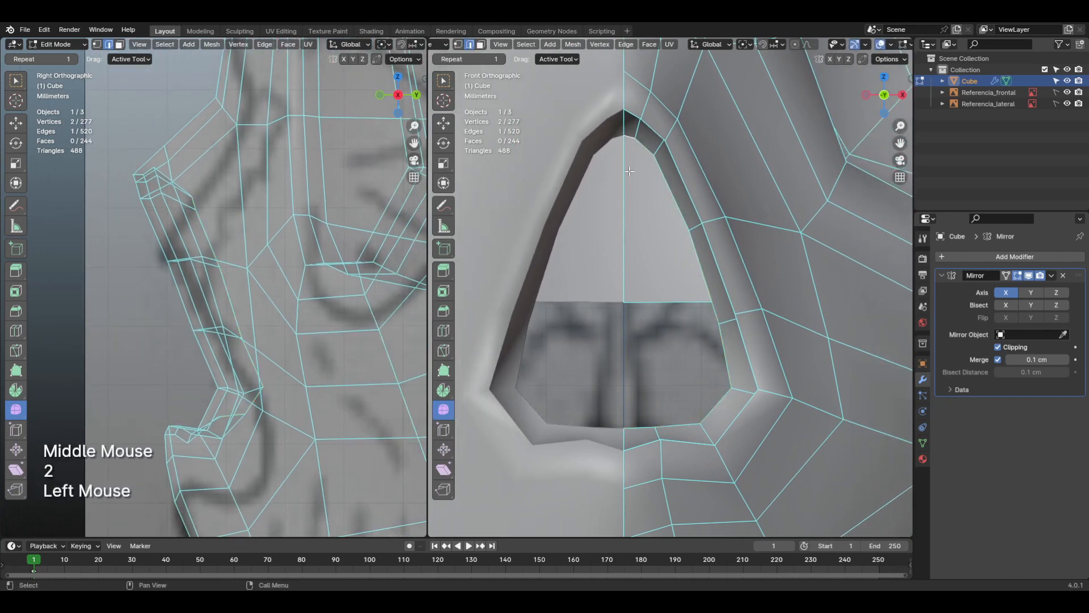
{"action": "left_click", "coordinate": [636, 424], "text": "shift"}
{"action": "key", "text": "f"}
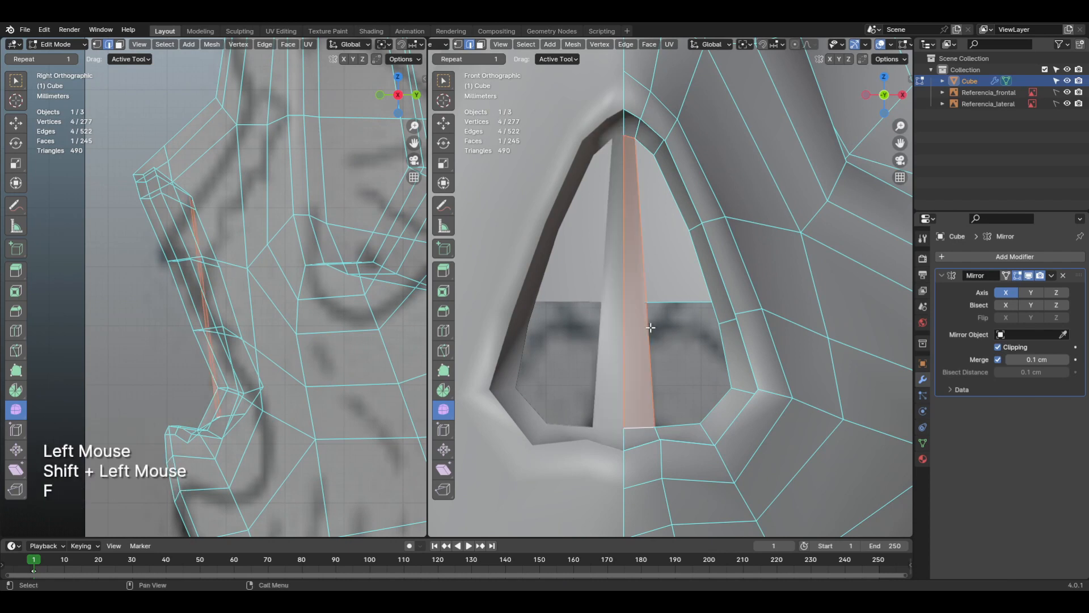
Step: Fill two more faces outward from the new strip's side edge, marking the edges they connect with annotation strokes
{"action": "left_click", "coordinate": [648, 326]}
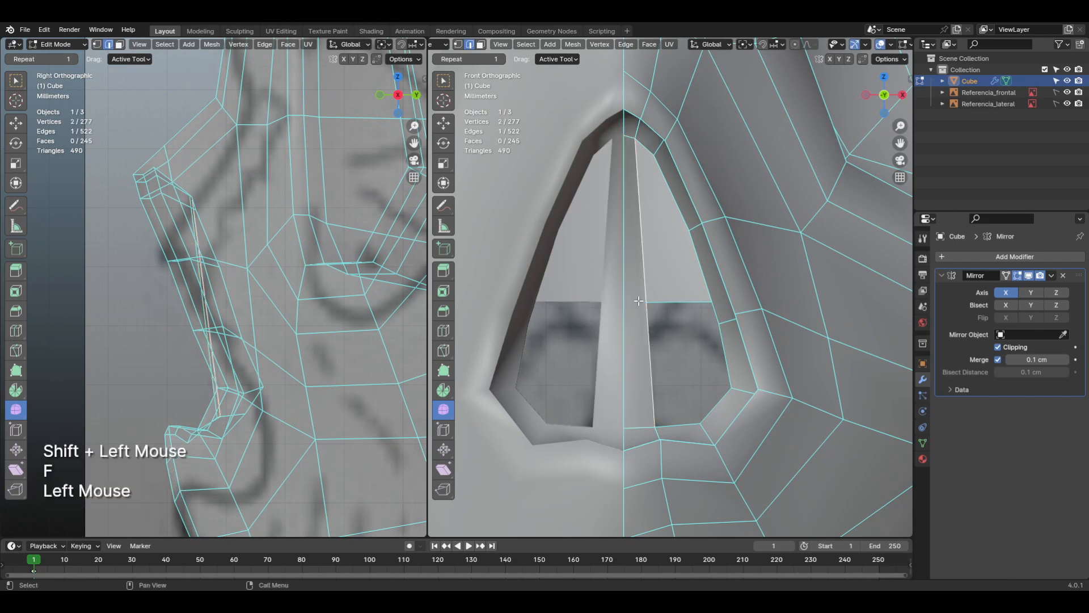
{"action": "key", "text": "d"}
{"action": "key", "text": "d"}
{"action": "key", "text": "d"}
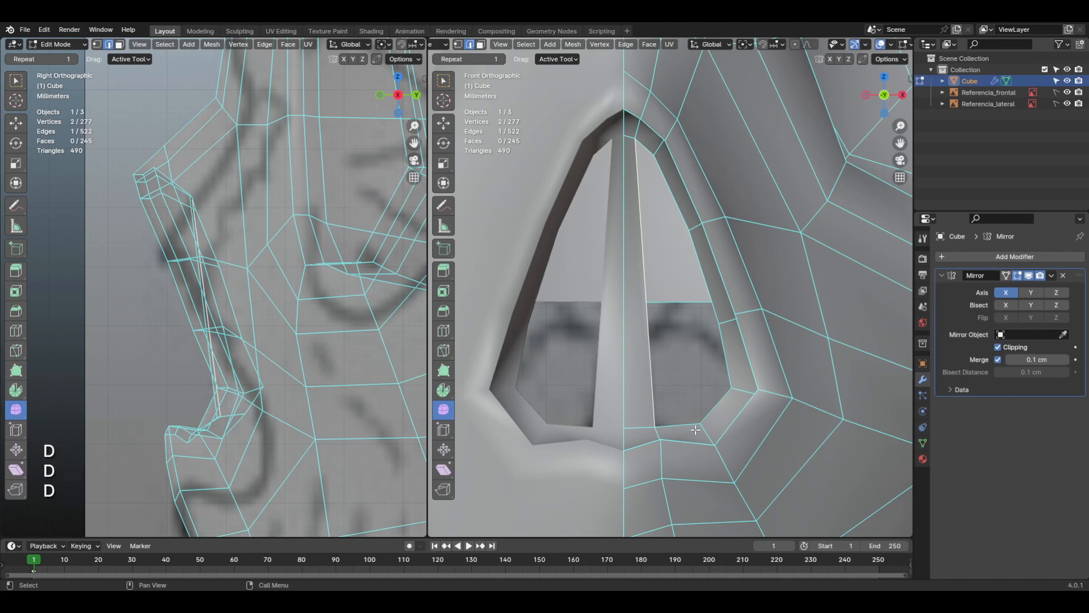
{"action": "left_click_drag", "start_coordinate": [661, 436], "coordinate": [695, 430]}
{"action": "key", "text": "d"}
{"action": "left_click_drag", "start_coordinate": [634, 229], "coordinate": [635, 329]}
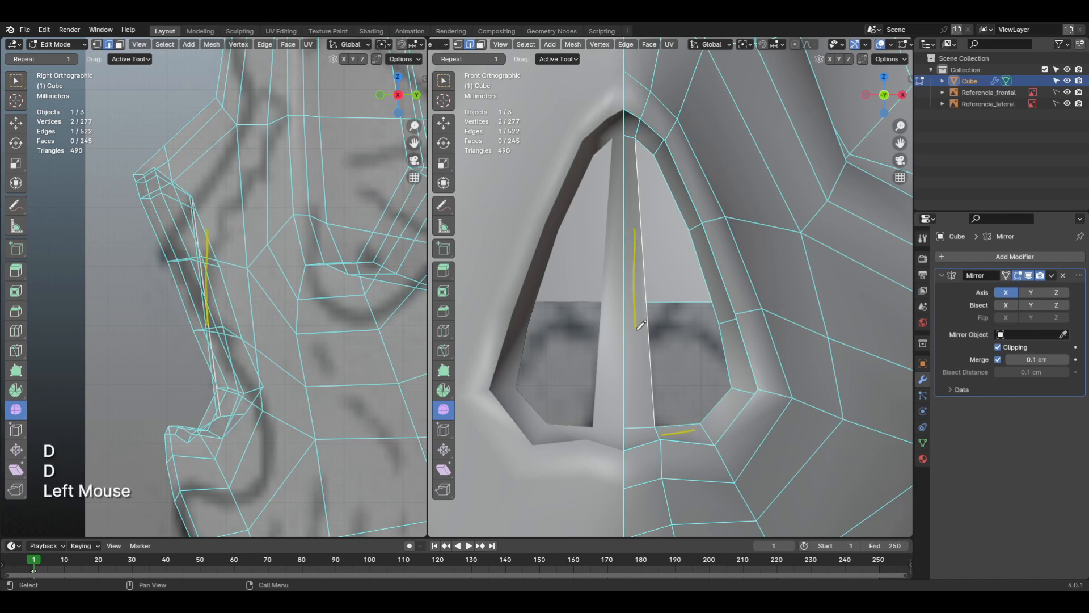
{"action": "key", "text": "d"}
{"action": "left_click_drag", "start_coordinate": [640, 132], "coordinate": [655, 153]}
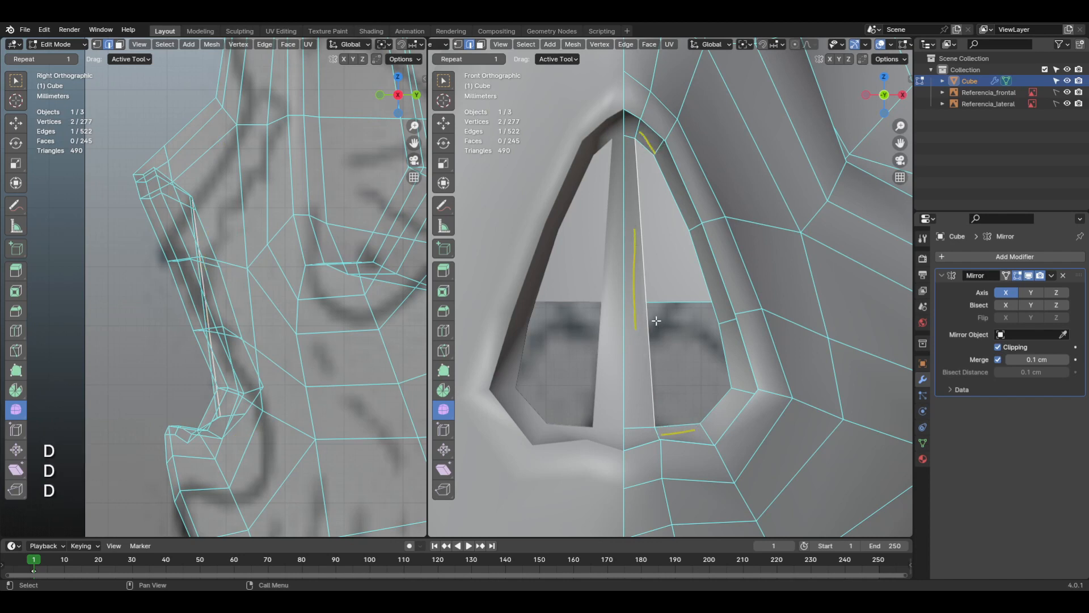
{"action": "key", "text": "f"}
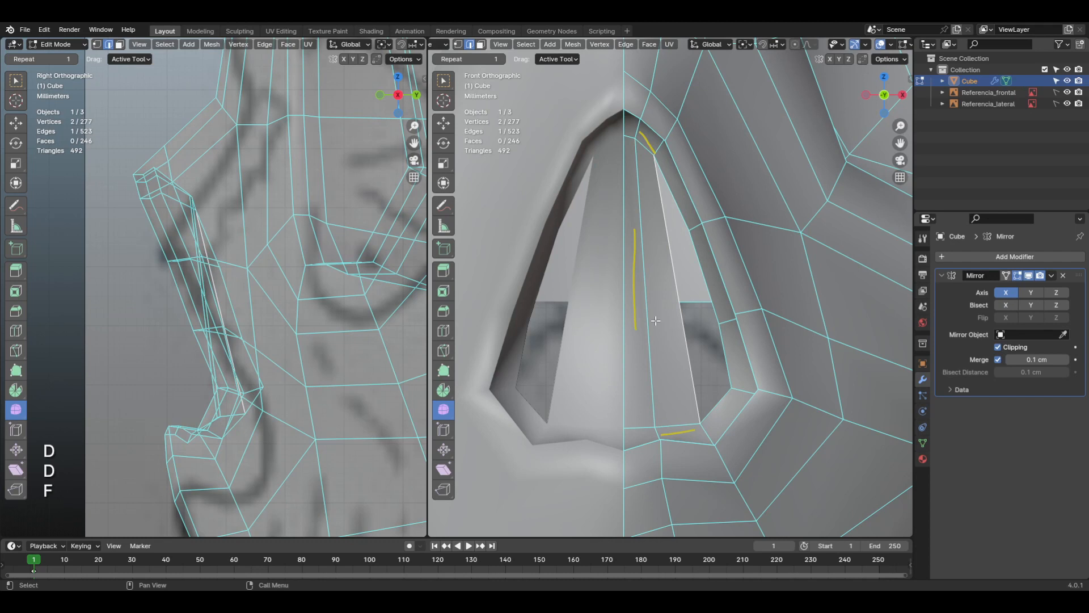
{"action": "key", "text": "f"}
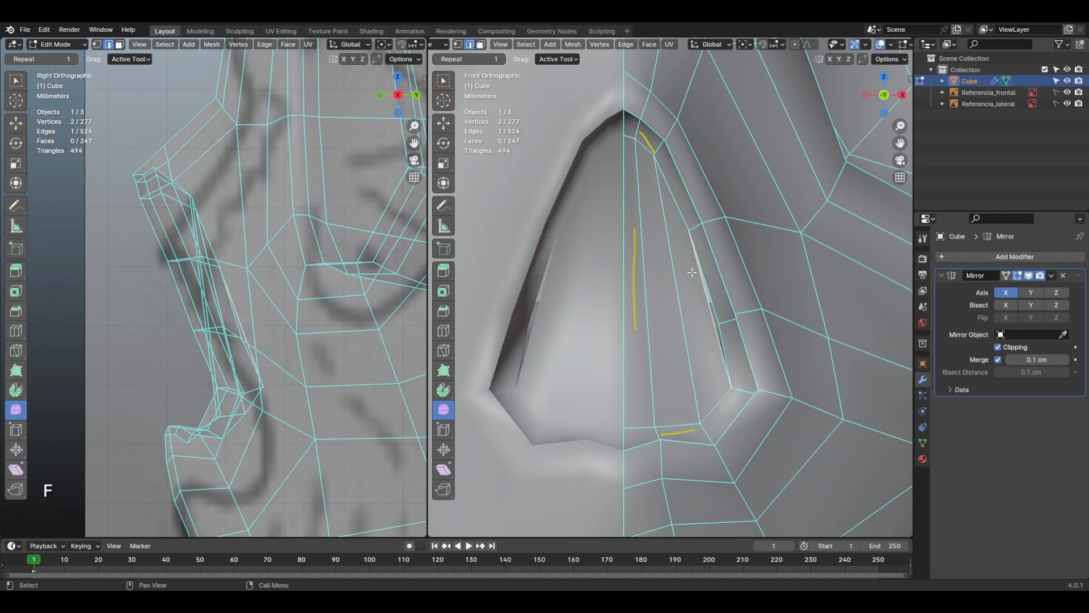
Step: Annotate the mismatched edges along the nasal opening's side gap and erase all annotation strokes
{"action": "key", "text": "d"}
{"action": "left_click_drag", "start_coordinate": [691, 272], "coordinate": [702, 330]}
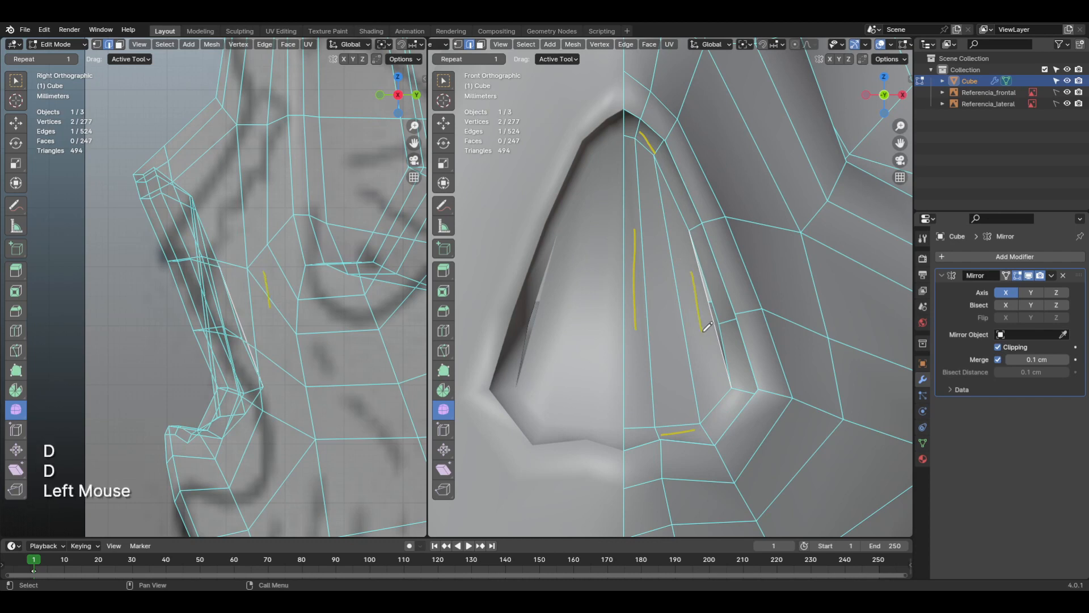
{"action": "left_click_drag", "start_coordinate": [704, 262], "coordinate": [735, 363]}
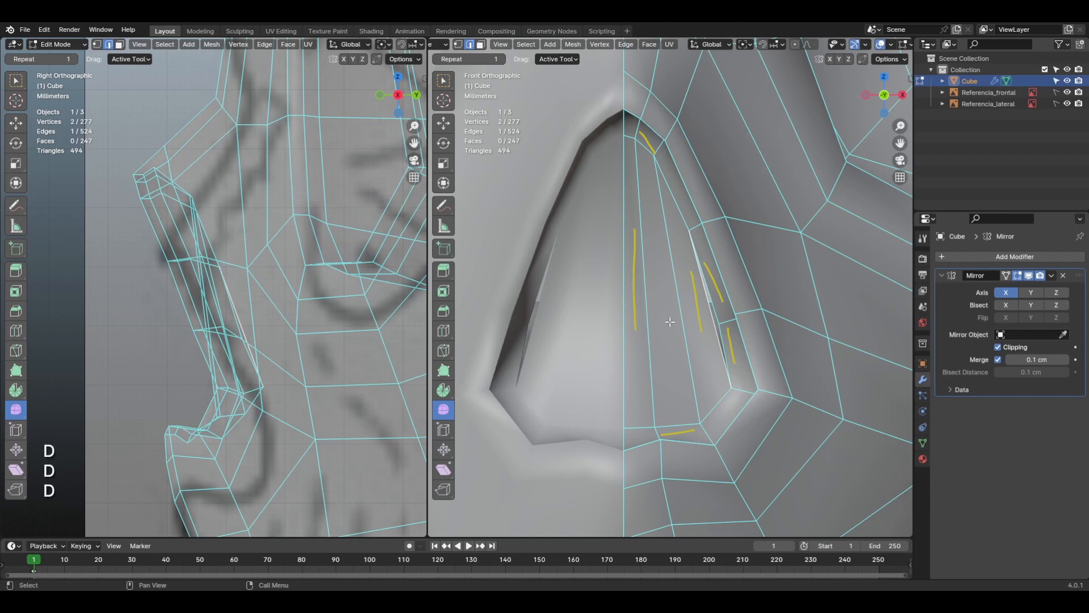
{"action": "mouse_move", "coordinate": [668, 316]}
{"action": "right_mouse_down"}
{"action": "mouse_move", "coordinate": [637, 212]}
{"action": "mouse_move", "coordinate": [707, 381]}
{"action": "mouse_move", "coordinate": [615, 312]}
{"action": "right_mouse_up"}
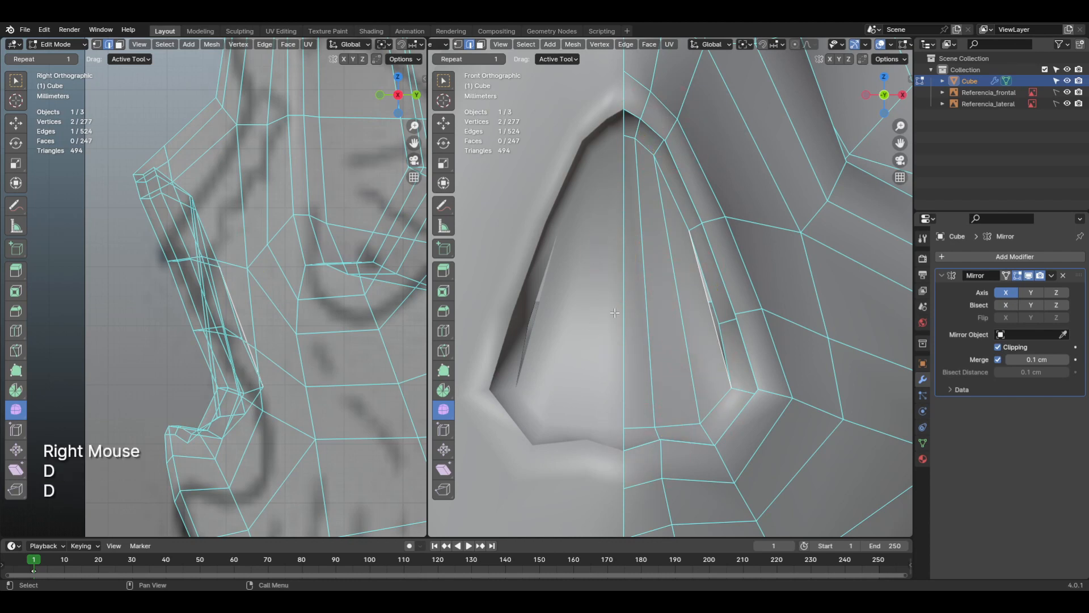
Step: Add a horizontal loop cut across the three filled nasal faces, level with the rim's lower side vertex
{"action": "key", "text": "ctrl+r"}
{"action": "left_click", "coordinate": [662, 309]}
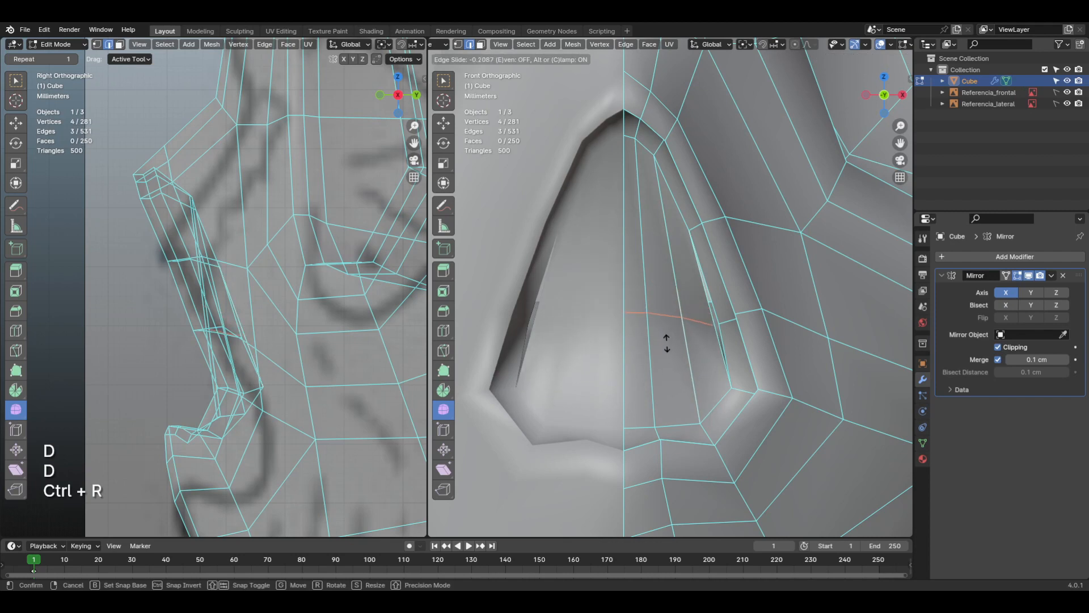
{"action": "left_click", "coordinate": [667, 343]}
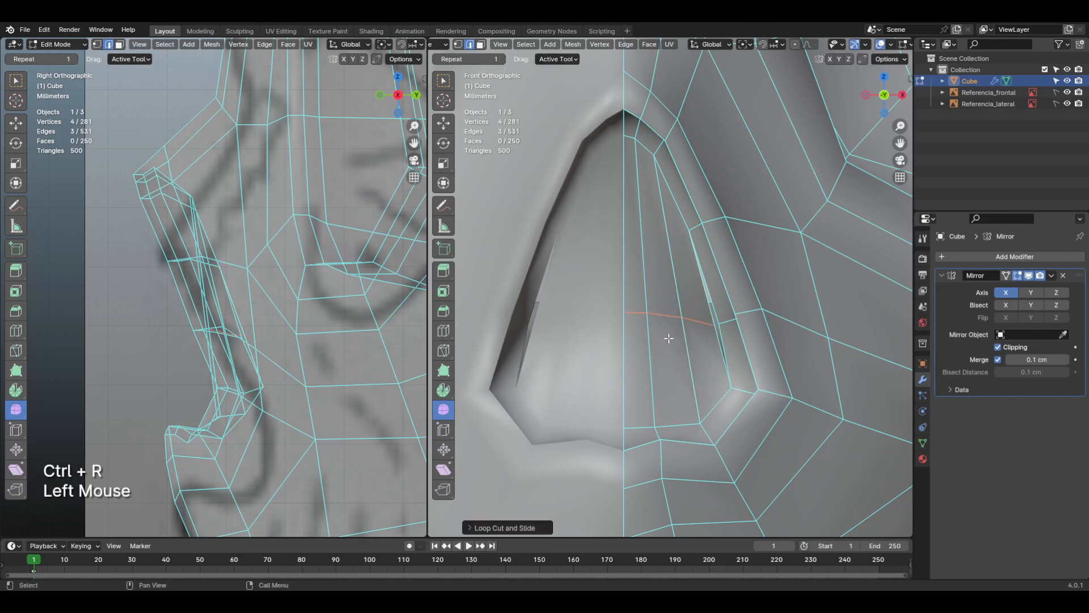
Step: Merge the loop cut's outer end vertex into the adjacent inner rim vertex using At Last
{"action": "key", "text": "1"}
{"action": "scroll", "coordinate": [681, 346], "scroll_direction": "up", "scroll_amount": 2}
{"action": "middle_click_drag", "start_coordinate": [700, 356], "coordinate": [703, 359]}
{"action": "left_click", "coordinate": [701, 355]}
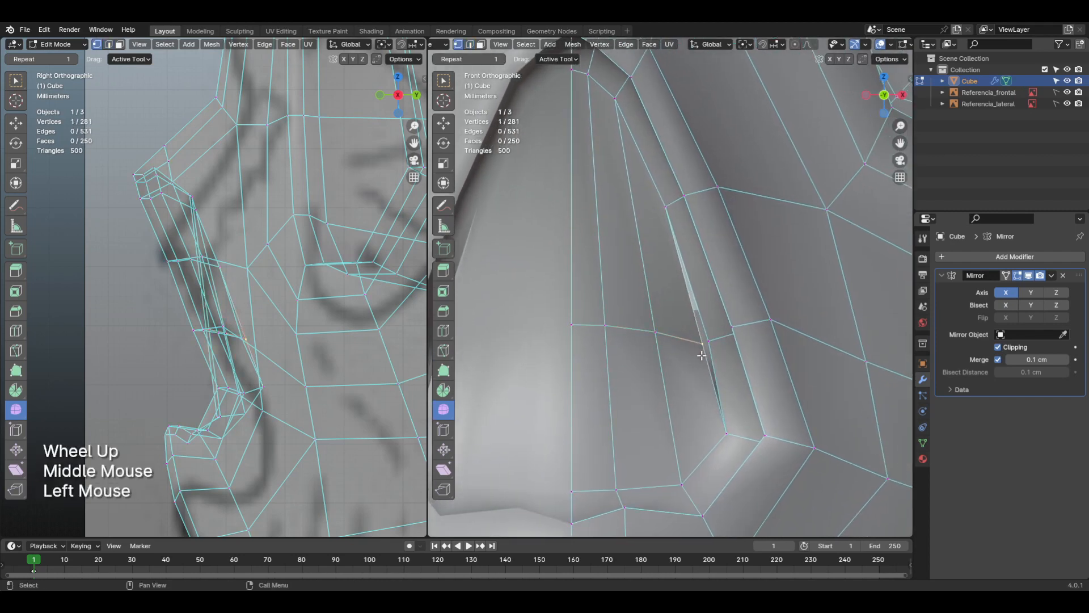
{"action": "key", "text": "shift"}
{"action": "left_click", "coordinate": [710, 339], "text": "shift"}
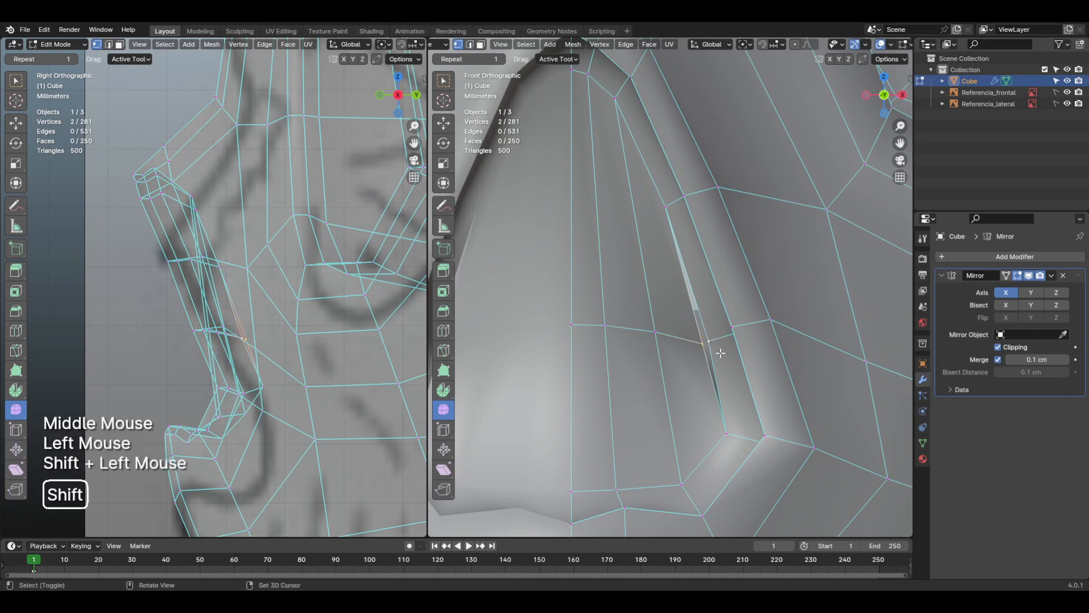
{"action": "key", "text": "m"}
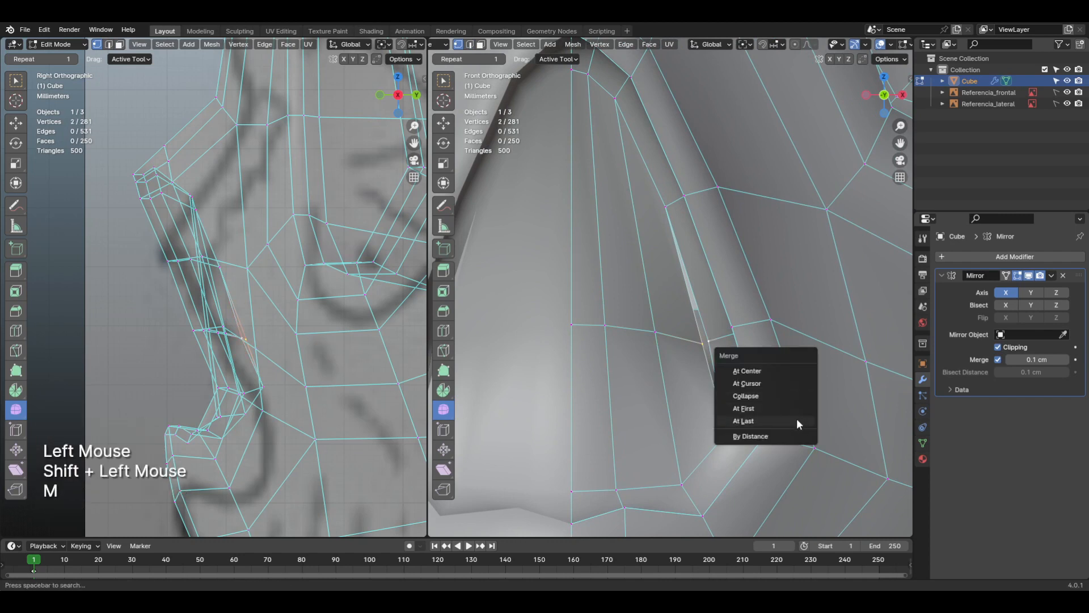
{"action": "left_click", "coordinate": [796, 420]}
{"action": "scroll", "coordinate": [717, 373], "scroll_direction": "down", "scroll_amount": 1}
{"action": "scroll", "coordinate": [718, 373], "scroll_direction": "down", "scroll_amount": 1}
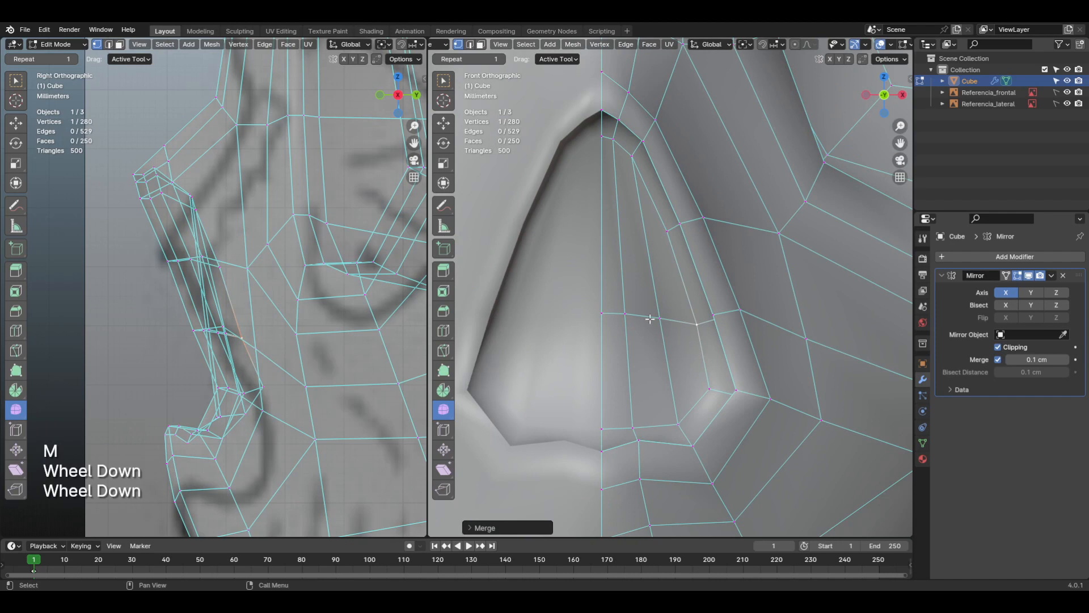
Step: Slide the loop cut's edge beside the centreline slightly downward to straighten the row
{"action": "key", "text": "2"}
{"action": "left_click", "coordinate": [611, 313]}
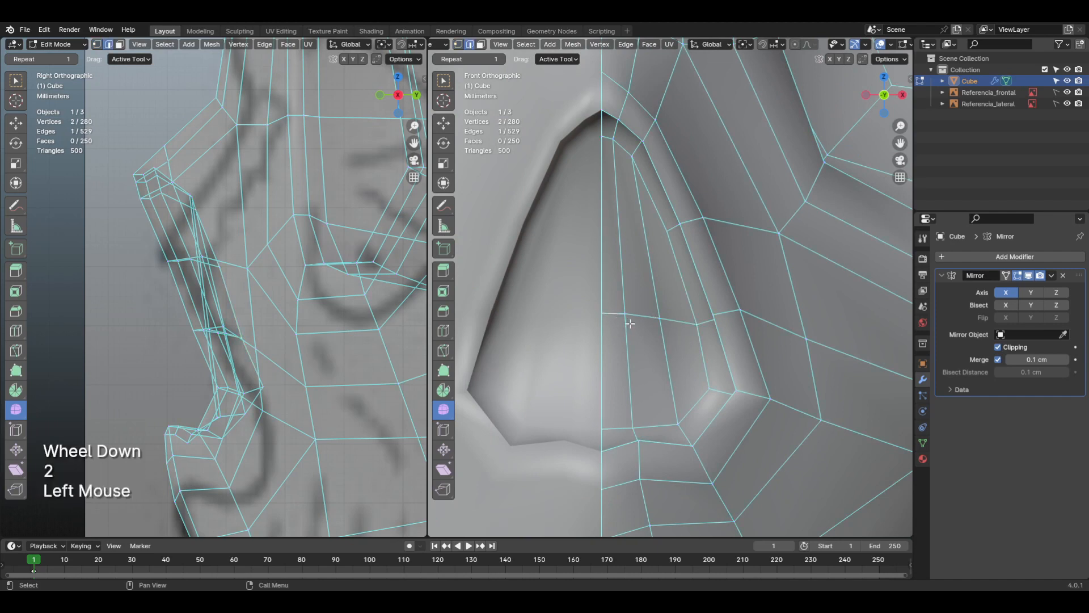
{"action": "key", "text": "g"}
{"action": "key", "text": "g"}
{"action": "left_click", "coordinate": [634, 331]}
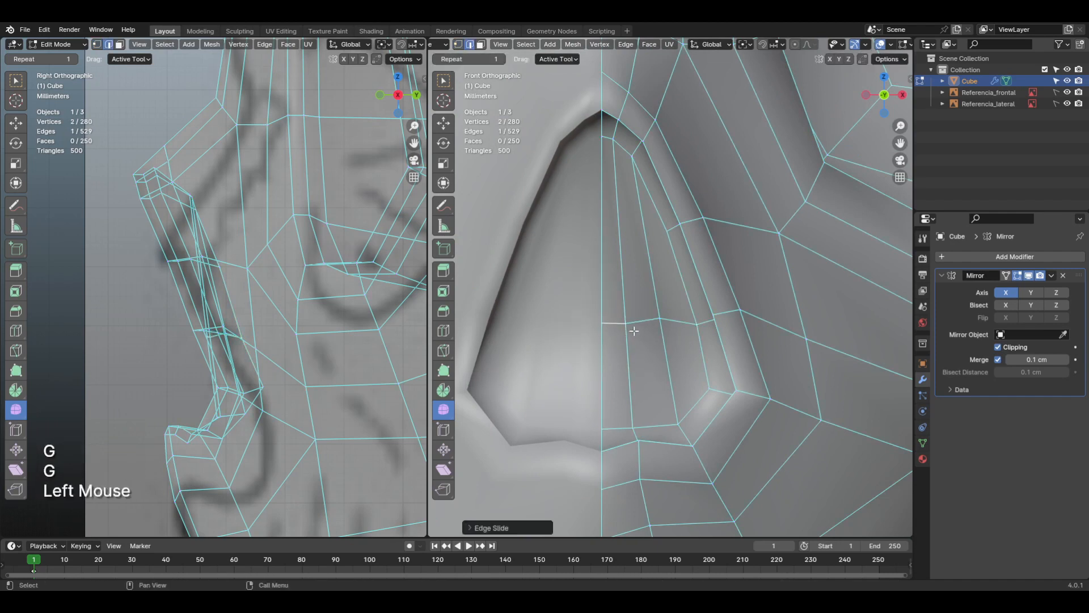
Step: Slide the cut's next vertex outward from the centre edge slightly down and check the closed cavity outside Edit Mode
{"action": "key", "text": "1"}
{"action": "left_click", "coordinate": [661, 323]}
{"action": "key", "text": "g"}
{"action": "key", "text": "g"}
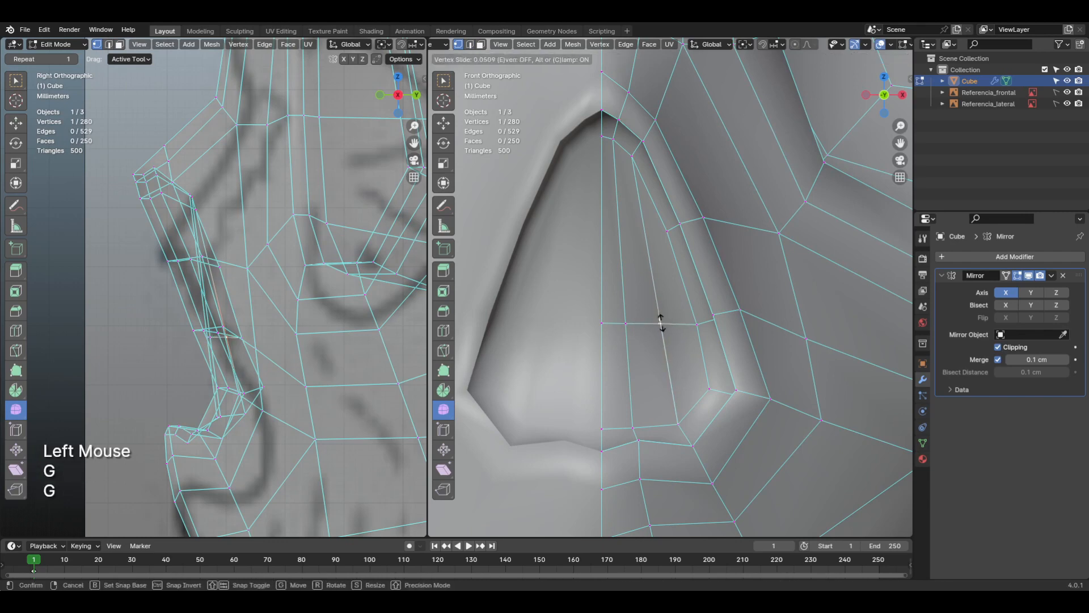
{"action": "left_click", "coordinate": [662, 323]}
{"action": "scroll", "coordinate": [657, 316], "scroll_direction": "down", "scroll_amount": 2}
{"action": "middle_click_drag", "start_coordinate": [716, 331], "coordinate": [661, 286], "text": "shift"}
{"action": "key", "text": "Tab"}
{"action": "scroll", "coordinate": [583, 348], "scroll_direction": "down", "scroll_amount": 1}
{"action": "left_click", "coordinate": [652, 295]}
{"action": "key", "text": "Tab"}
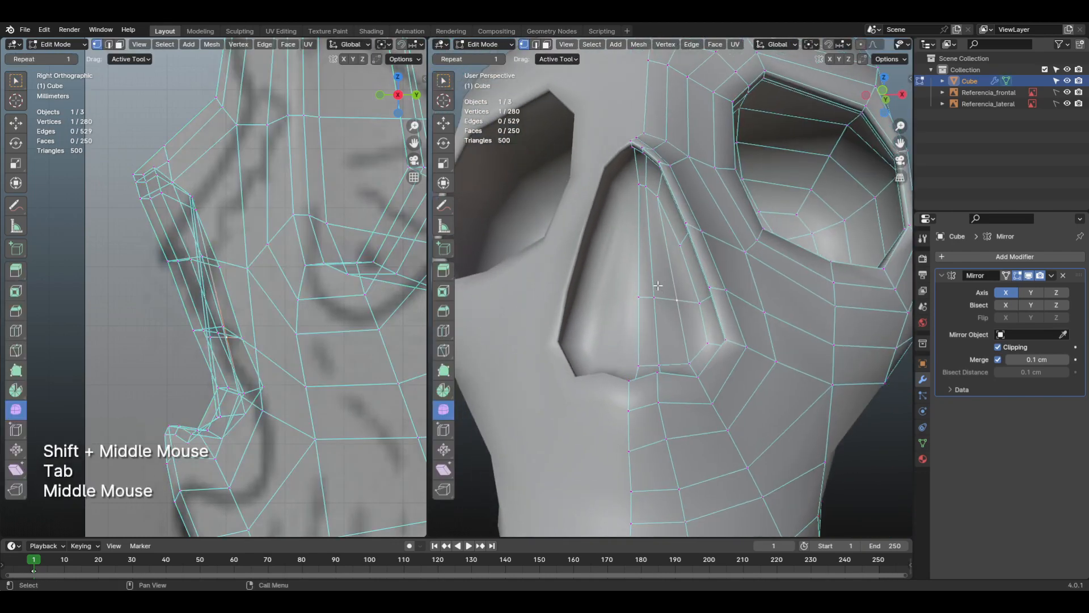
Step: Select the six faces closing the nasal cavity and grow the selection to include the surrounding inner walls
{"action": "key", "text": "3"}
{"action": "left_click", "coordinate": [662, 277]}
{"action": "left_click", "coordinate": [663, 277], "text": "shift"}
{"action": "left_click", "coordinate": [681, 280], "text": "shift"}
{"action": "left_click", "coordinate": [691, 321], "text": "shift"}
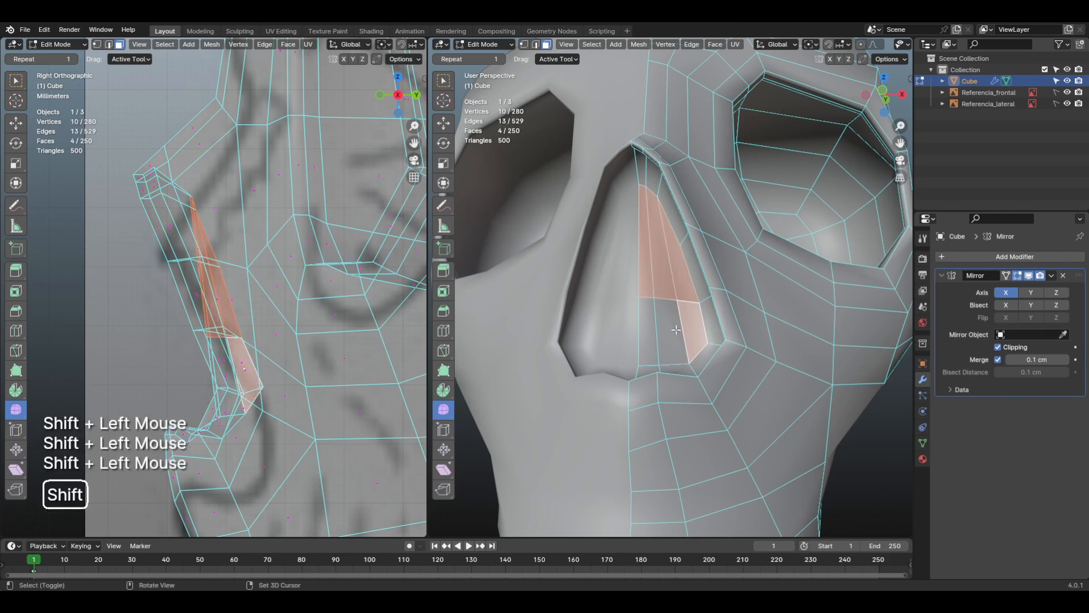
{"action": "left_click", "coordinate": [672, 332], "text": "shift"}
{"action": "left_click", "coordinate": [651, 333], "text": "shift"}
{"action": "middle_click_drag", "start_coordinate": [652, 333], "coordinate": [645, 381], "text": "shift"}
{"action": "key", "text": "ctrl+KP_Add"}
Step: Smooth the selected nasal cavity faces with the Smooth tool and check the result outside Edit Mode
{"action": "left_click", "coordinate": [455, 406]}
{"action": "left_click", "coordinate": [440, 412]}
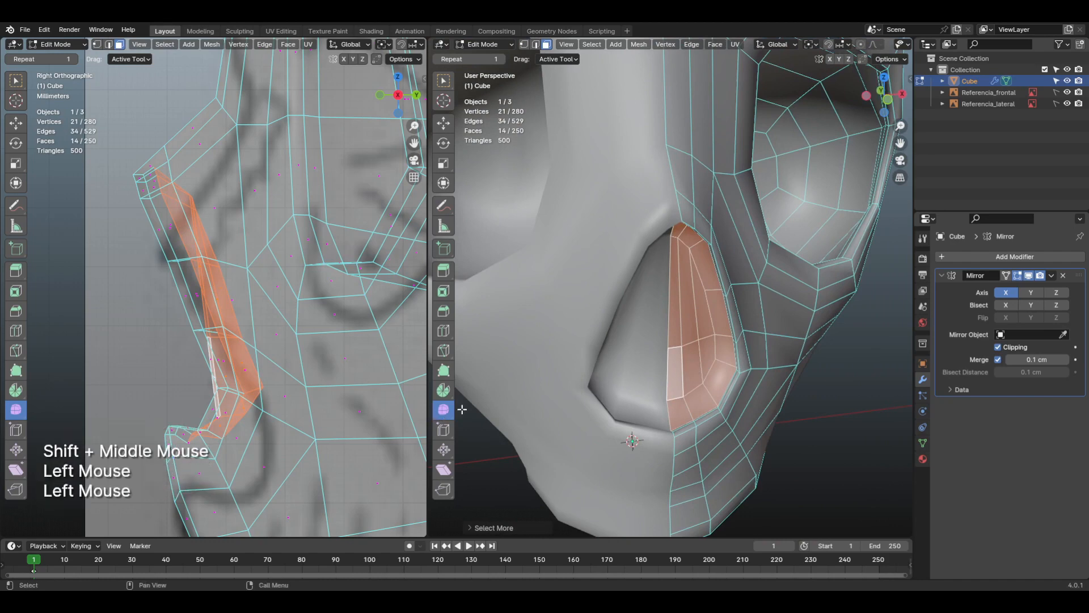
{"action": "left_click_drag", "start_coordinate": [685, 348], "coordinate": [751, 411]}
{"action": "middle_click_drag", "start_coordinate": [760, 345], "coordinate": [669, 381]}
{"action": "left_click", "coordinate": [665, 370]}
{"action": "key", "text": "Tab"}
{"action": "scroll", "coordinate": [737, 369], "scroll_direction": "up", "scroll_amount": 2}
{"action": "key", "text": "Tab"}
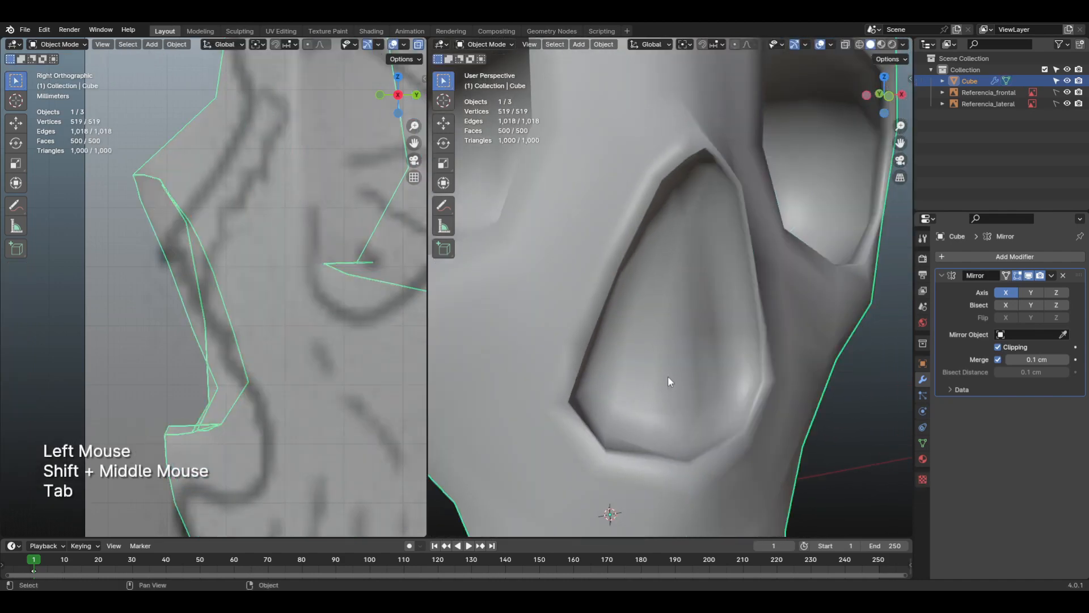
Step: Select the four outer faces of the nasal cavity's back, move them slightly deeper in side view and inspect the skull
{"action": "left_click", "coordinate": [676, 379]}
{"action": "scroll", "coordinate": [686, 378], "scroll_direction": "down", "scroll_amount": 3}
{"action": "left_click", "coordinate": [786, 371]}
{"action": "middle_click_drag", "start_coordinate": [788, 367], "coordinate": [686, 365], "text": "shift"}
{"action": "scroll", "coordinate": [680, 352], "scroll_direction": "up", "scroll_amount": 2}
{"action": "left_click", "coordinate": [757, 318]}
{"action": "scroll", "coordinate": [693, 346], "scroll_direction": "up", "scroll_amount": 1}
{"action": "scroll", "coordinate": [683, 345], "scroll_direction": "up", "scroll_amount": 1}
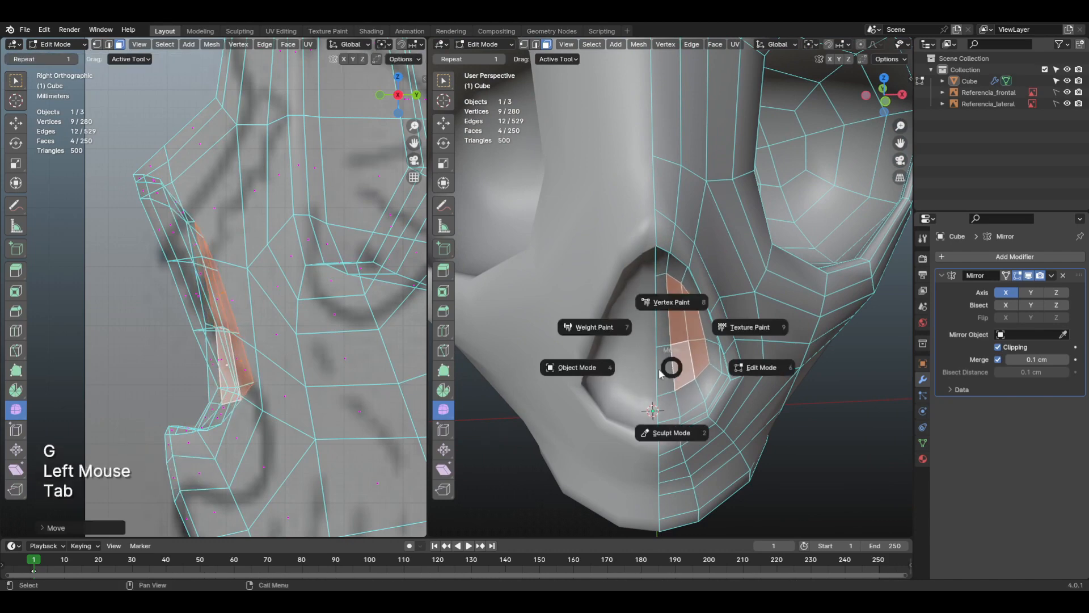
{"action": "middle_click_drag", "start_coordinate": [664, 375], "coordinate": [687, 336], "text": "shift"}
{"action": "scroll", "coordinate": [686, 338], "scroll_direction": "down", "scroll_amount": 1, "text": "shift"}
{"action": "scroll", "coordinate": [687, 338], "scroll_direction": "down", "scroll_amount": 2}
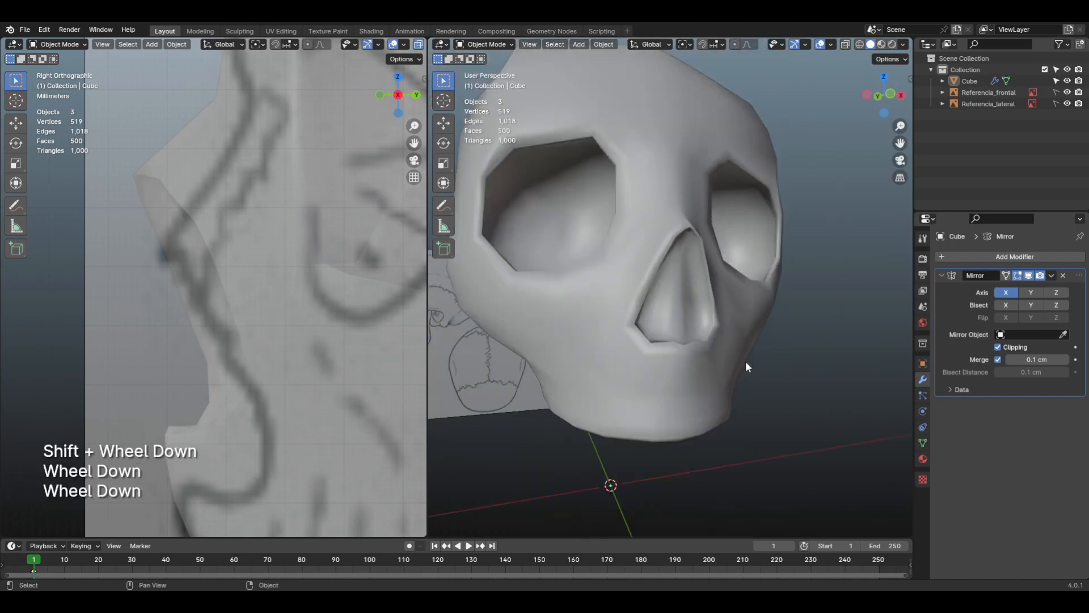
{"action": "left_click", "coordinate": [786, 372]}
{"action": "middle_click_drag", "start_coordinate": [788, 372], "coordinate": [782, 402], "text": "shift"}
Step: Undo the last move of the nasal back faces and check the whole skull outside Edit Mode
{"action": "key", "text": "ctrl+z"}
{"action": "key", "text": "ctrl+z"}
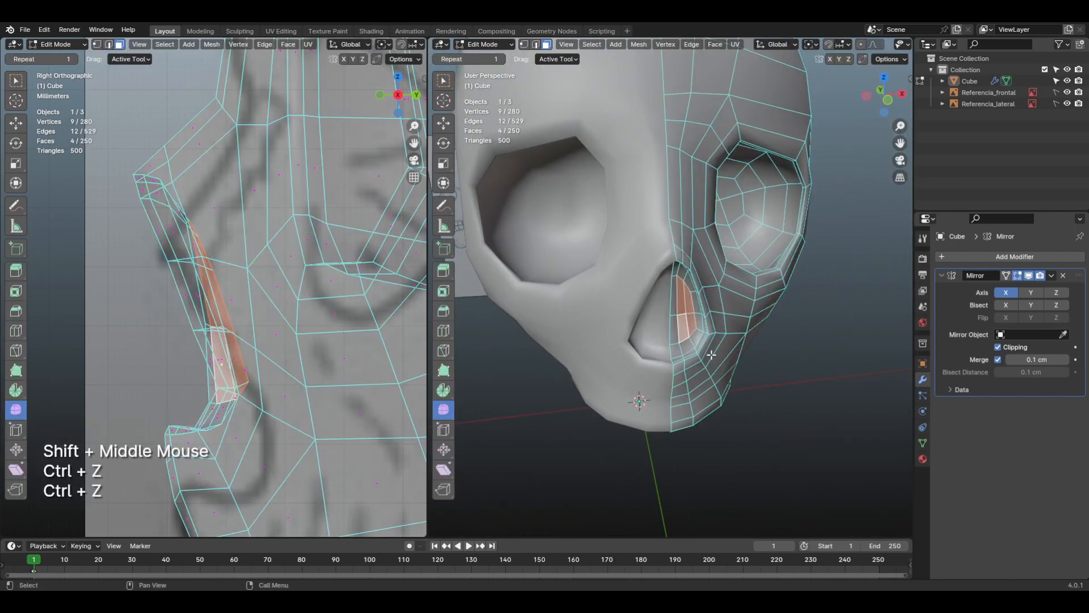
{"action": "key", "text": "Tab"}
{"action": "middle_click_drag", "start_coordinate": [645, 355], "coordinate": [676, 332], "text": "shift"}
{"action": "scroll", "coordinate": [693, 338], "scroll_direction": "down", "scroll_amount": 1, "text": "shift"}
{"action": "scroll", "coordinate": [695, 340], "scroll_direction": "down", "scroll_amount": 2}
{"action": "left_click", "coordinate": [676, 333]}
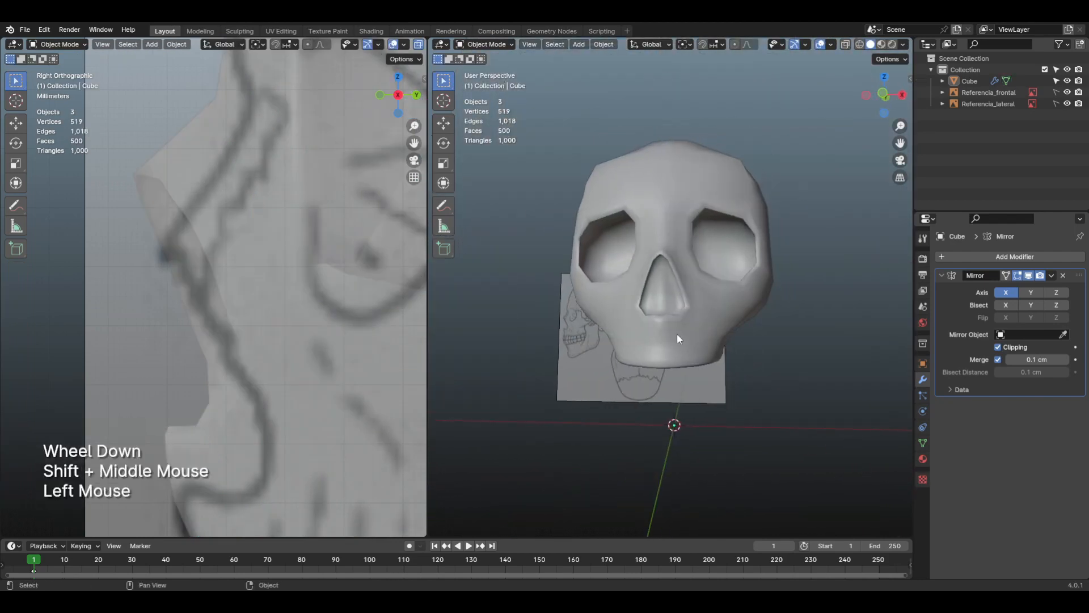
{"action": "key", "text": "Tab"}
{"action": "scroll", "coordinate": [677, 344], "scroll_direction": "up", "scroll_amount": 2}
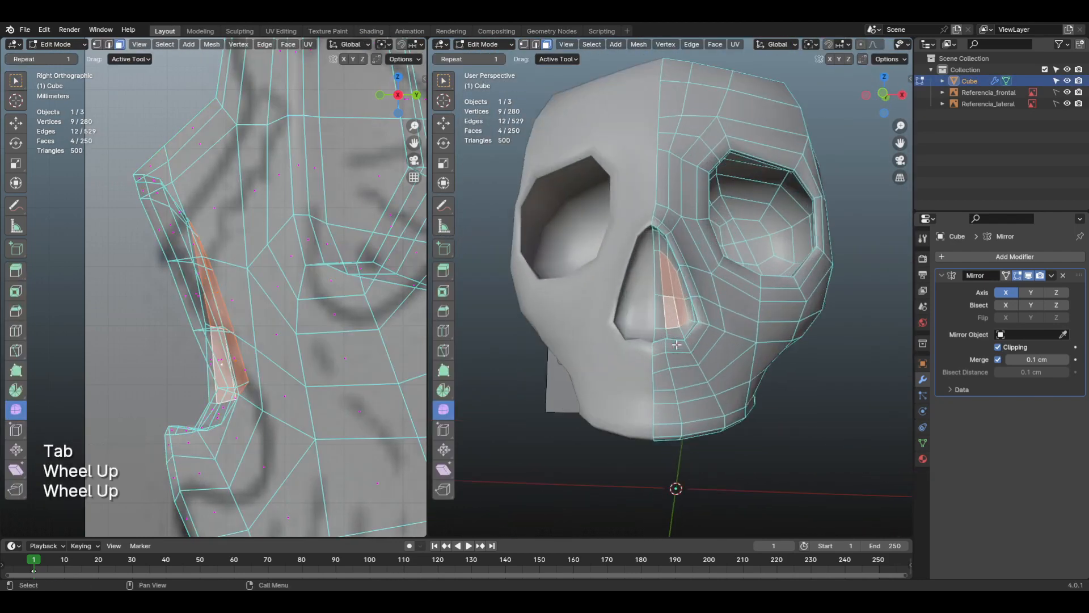